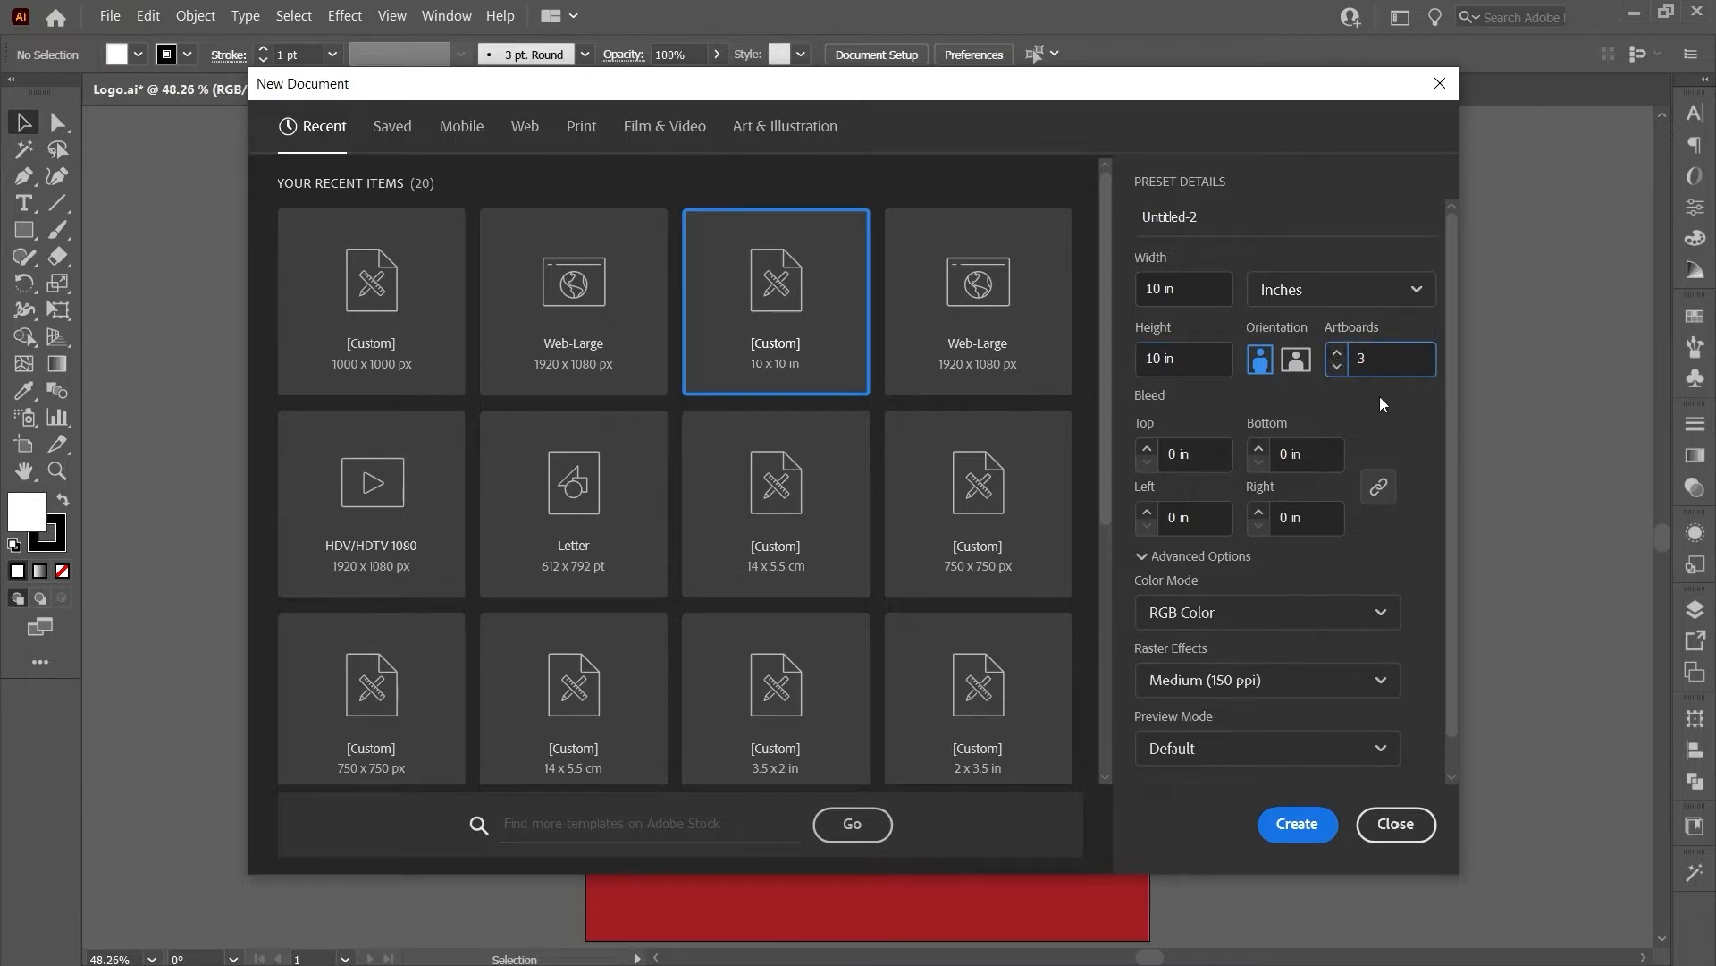
- Create a new 10 x 10 in RGB Color document with a single artboard
click(1337, 373)
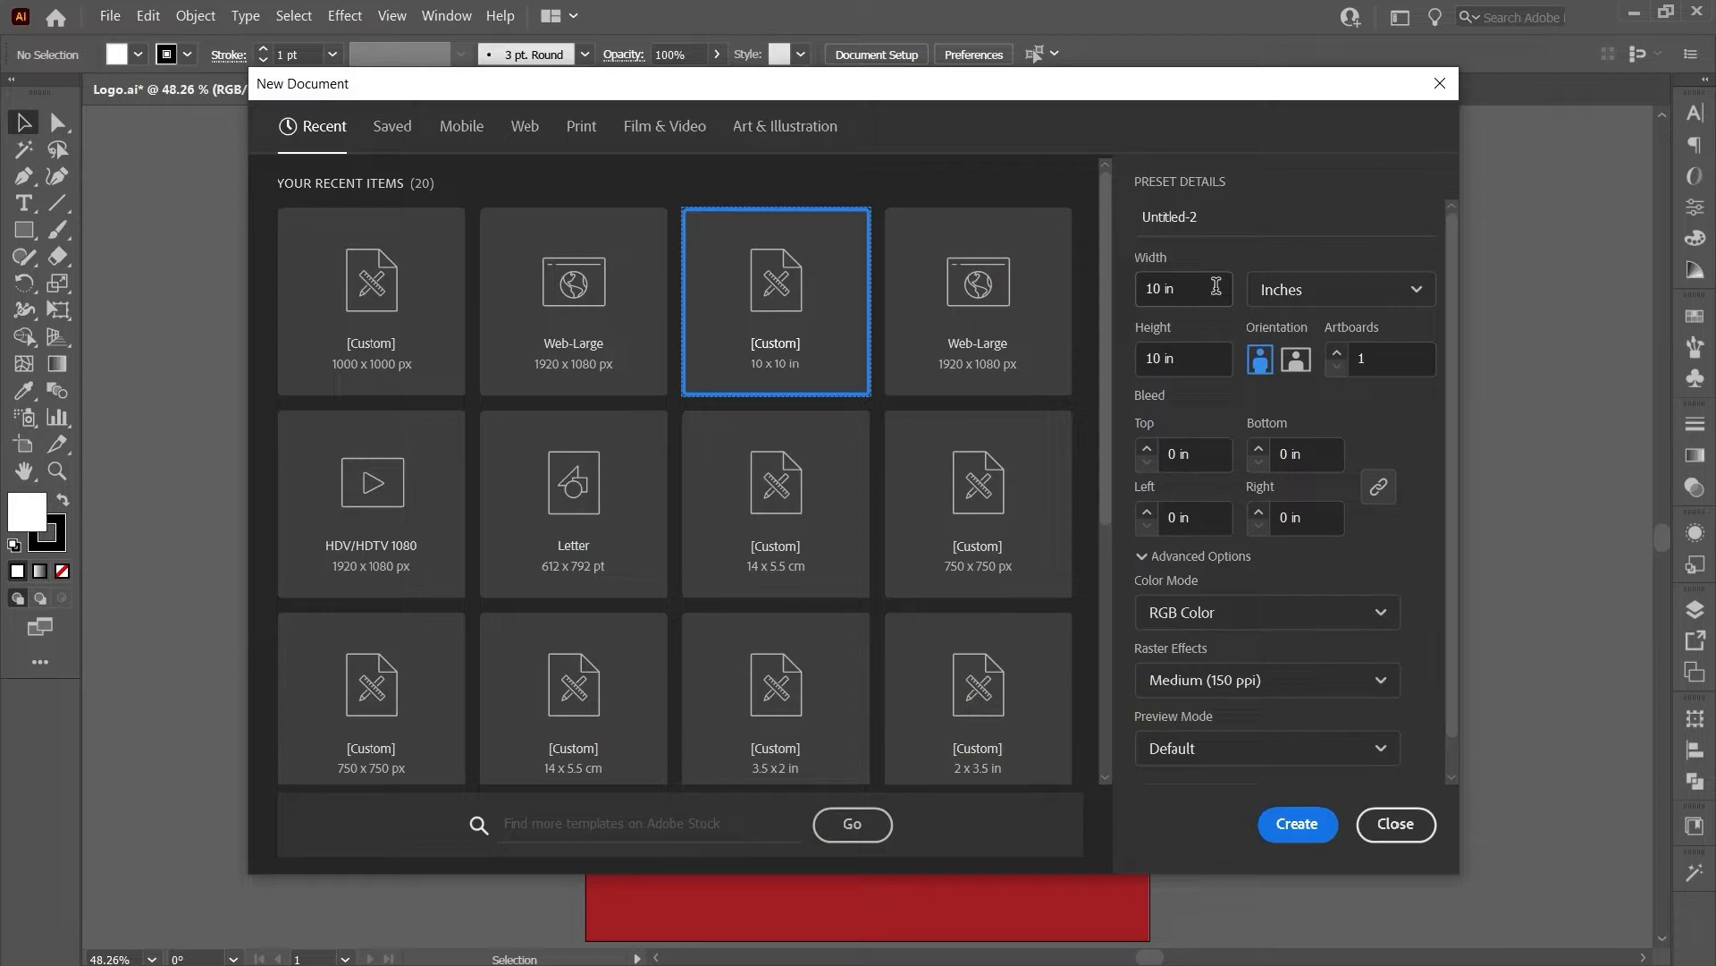
click(1213, 285)
double_click(1183, 361)
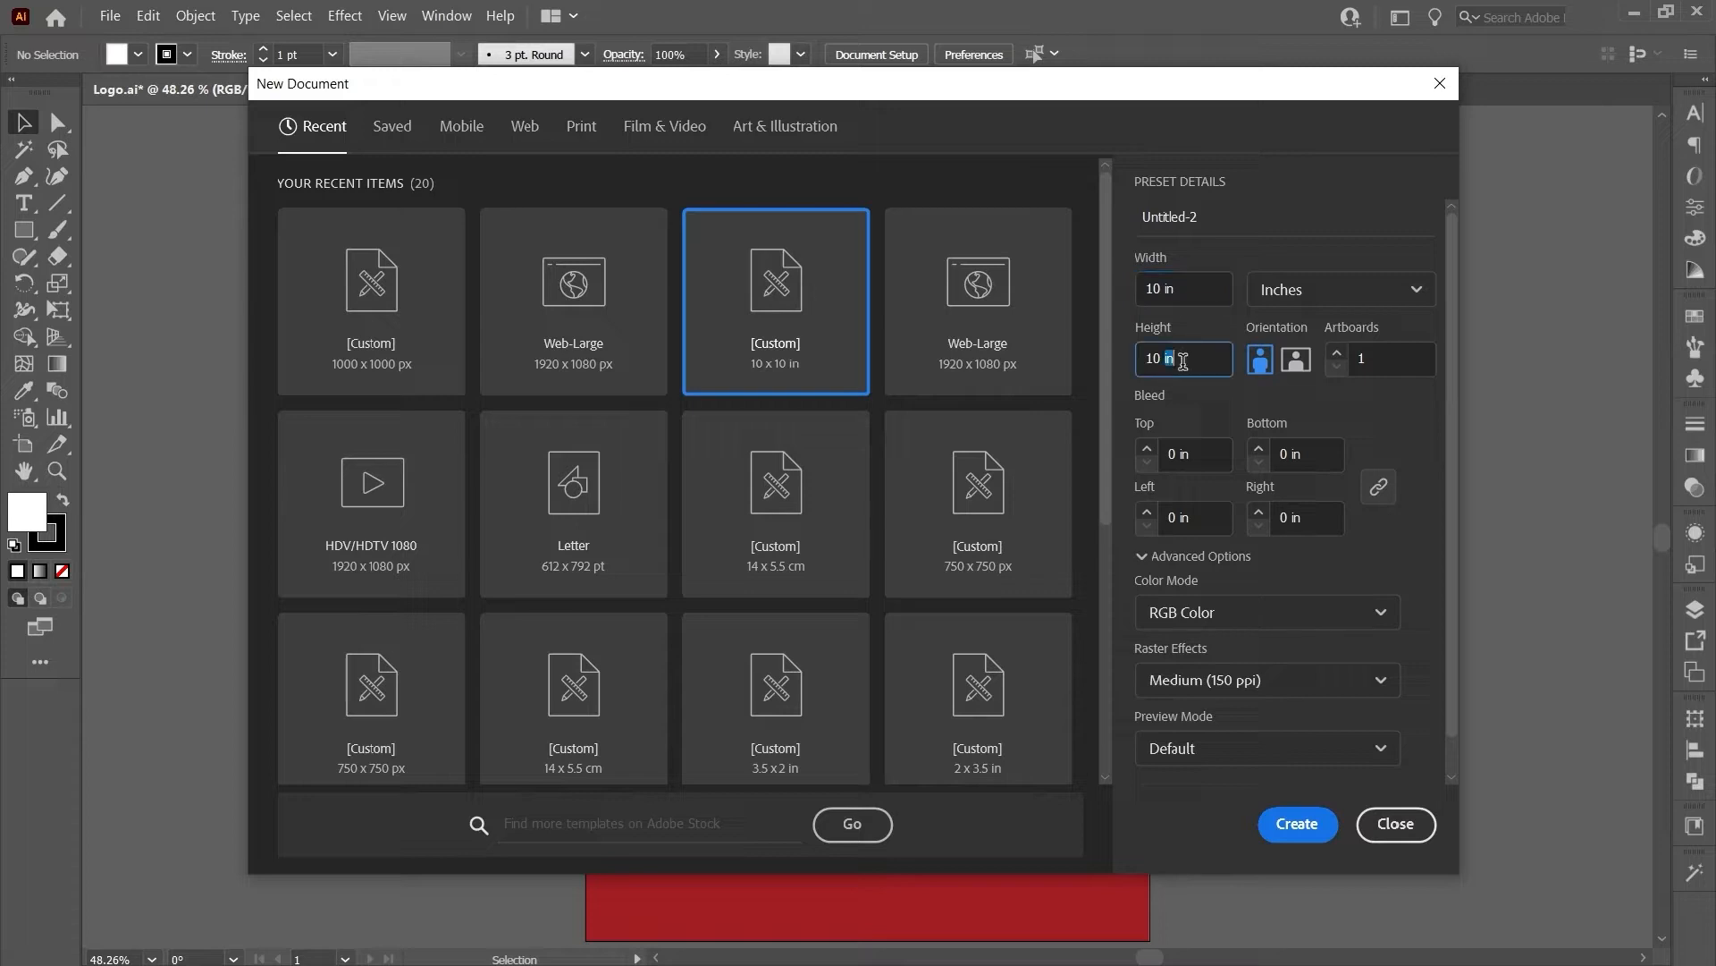
click(1375, 358)
click(1251, 612)
click(1251, 652)
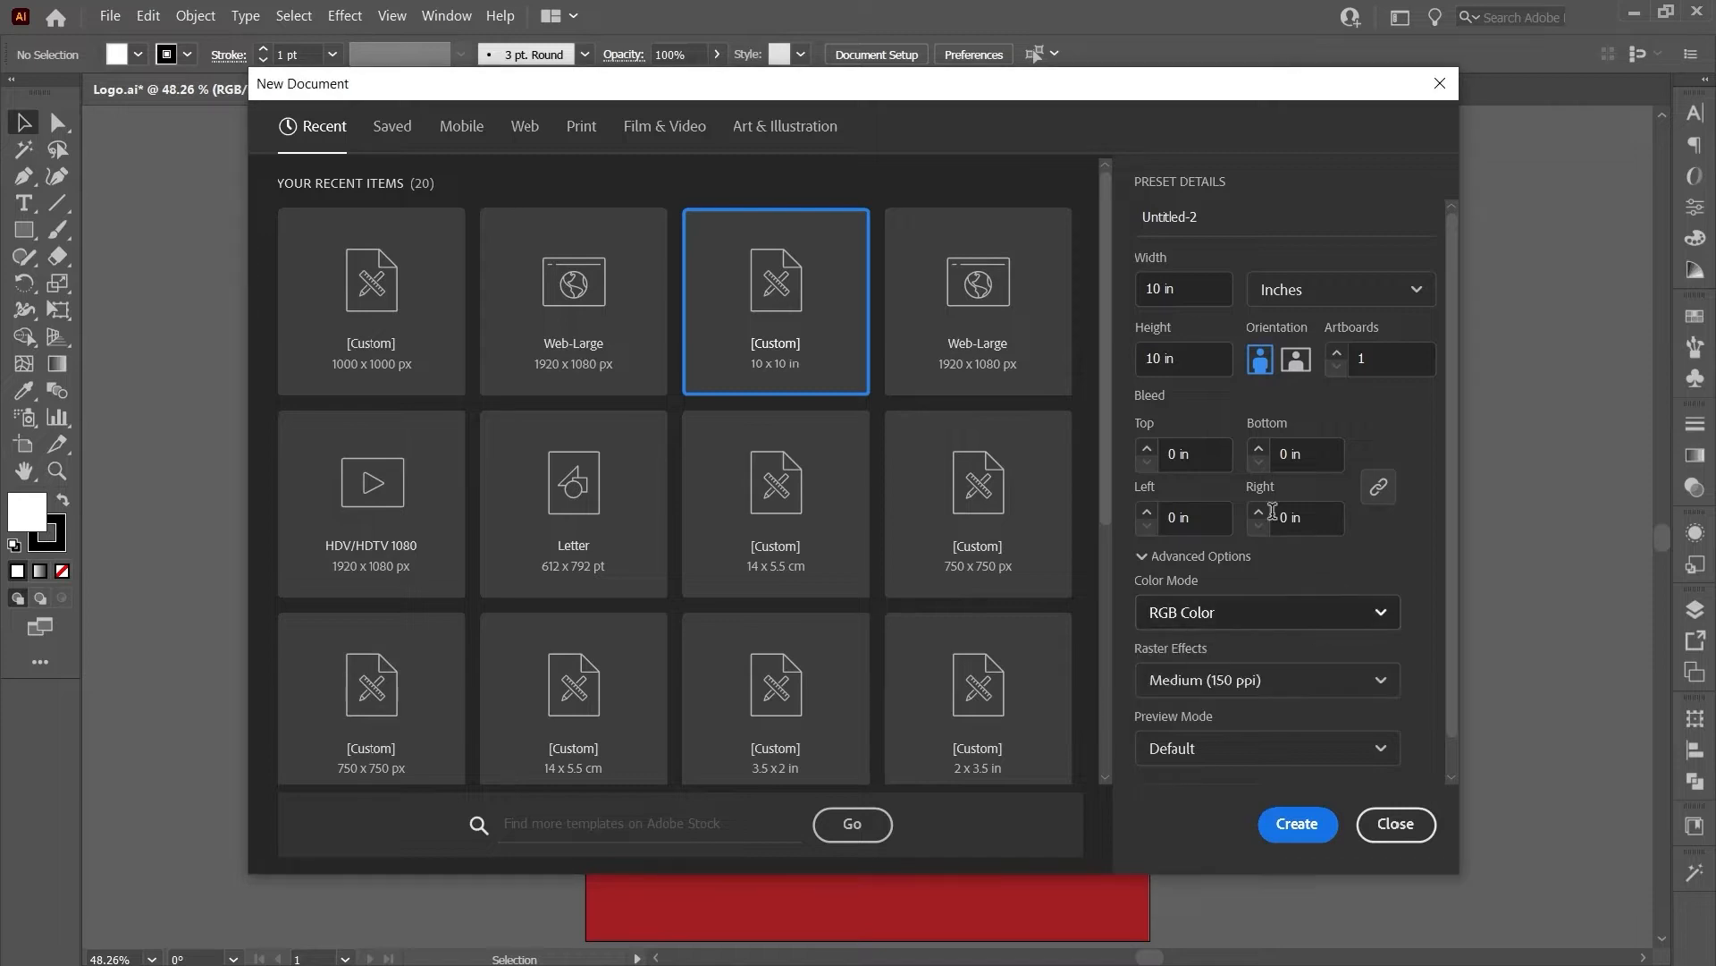
click(1310, 824)
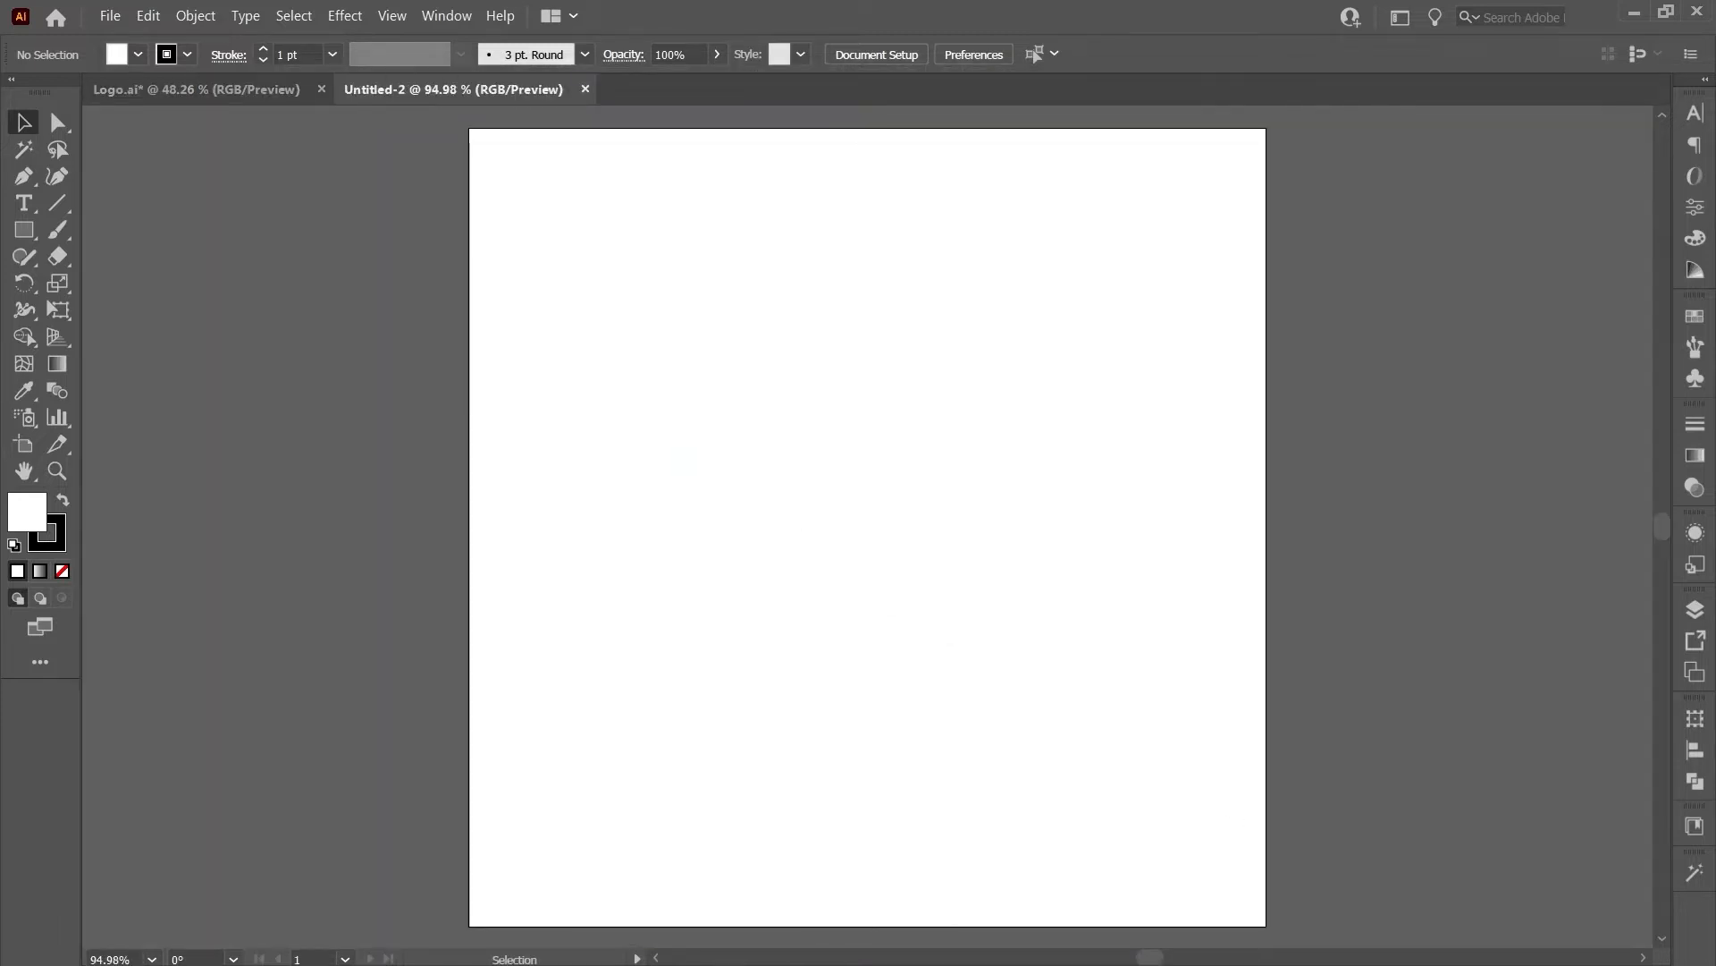
- Draw a 3.5 x 2 in rectangle with exact dimensions
click(25, 233)
click(749, 442)
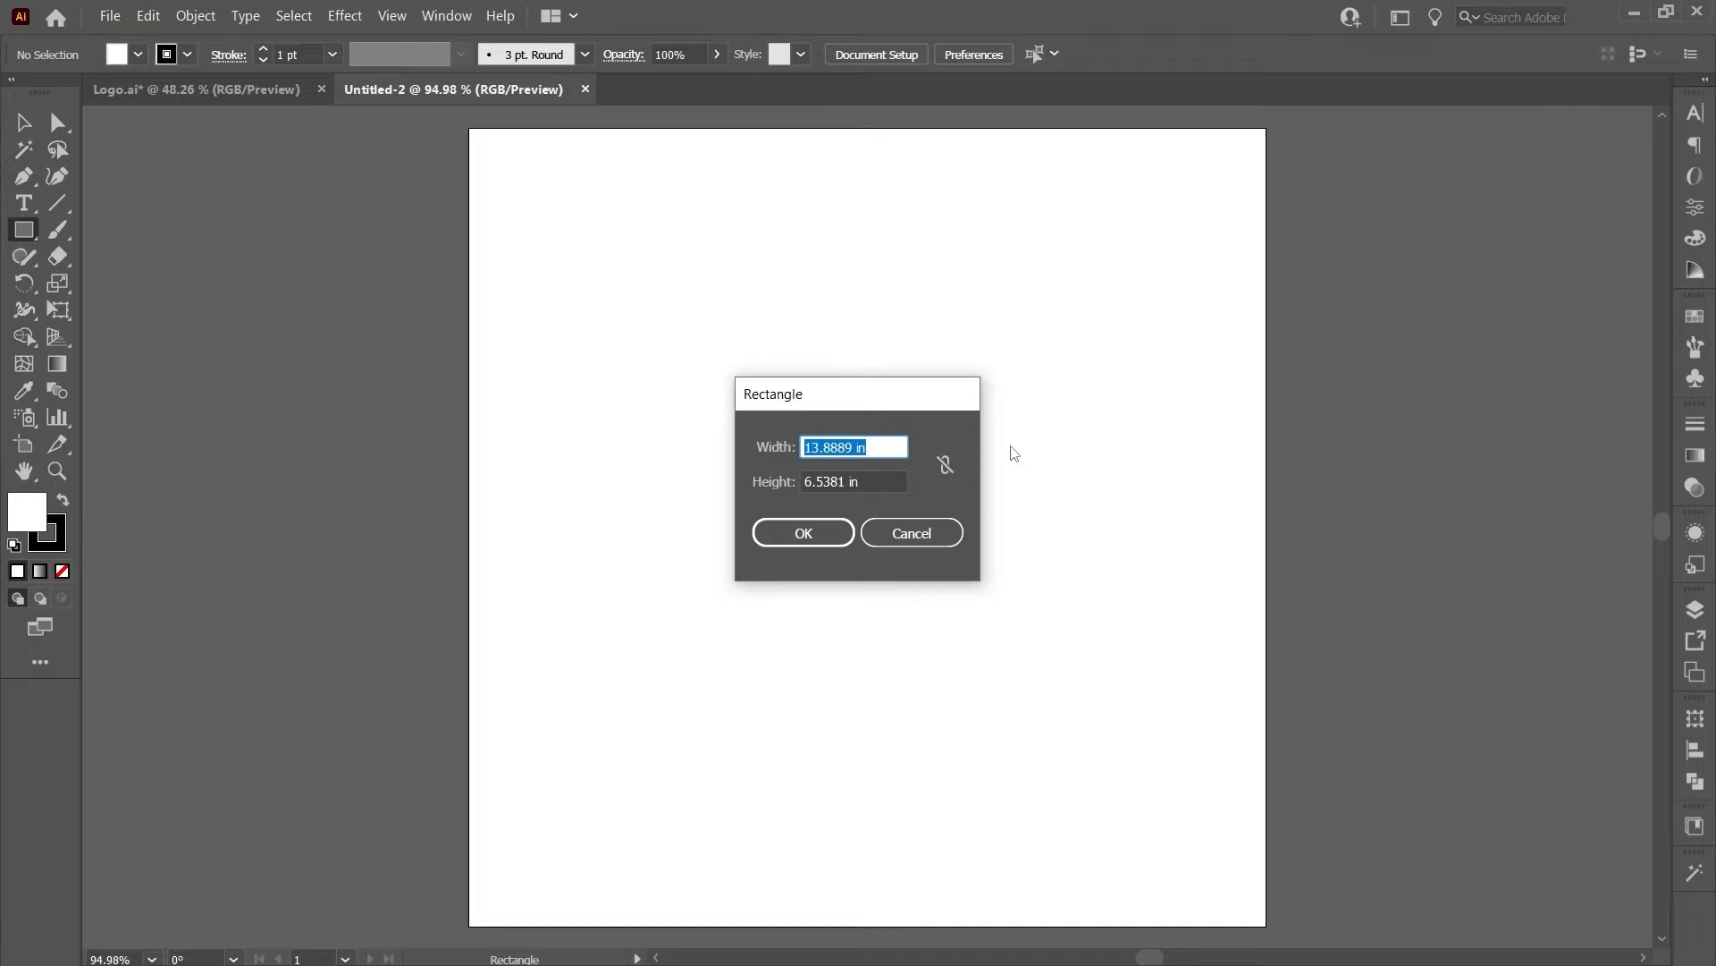
text(3.5)
key(Tab)
text(2)
key(Tab)
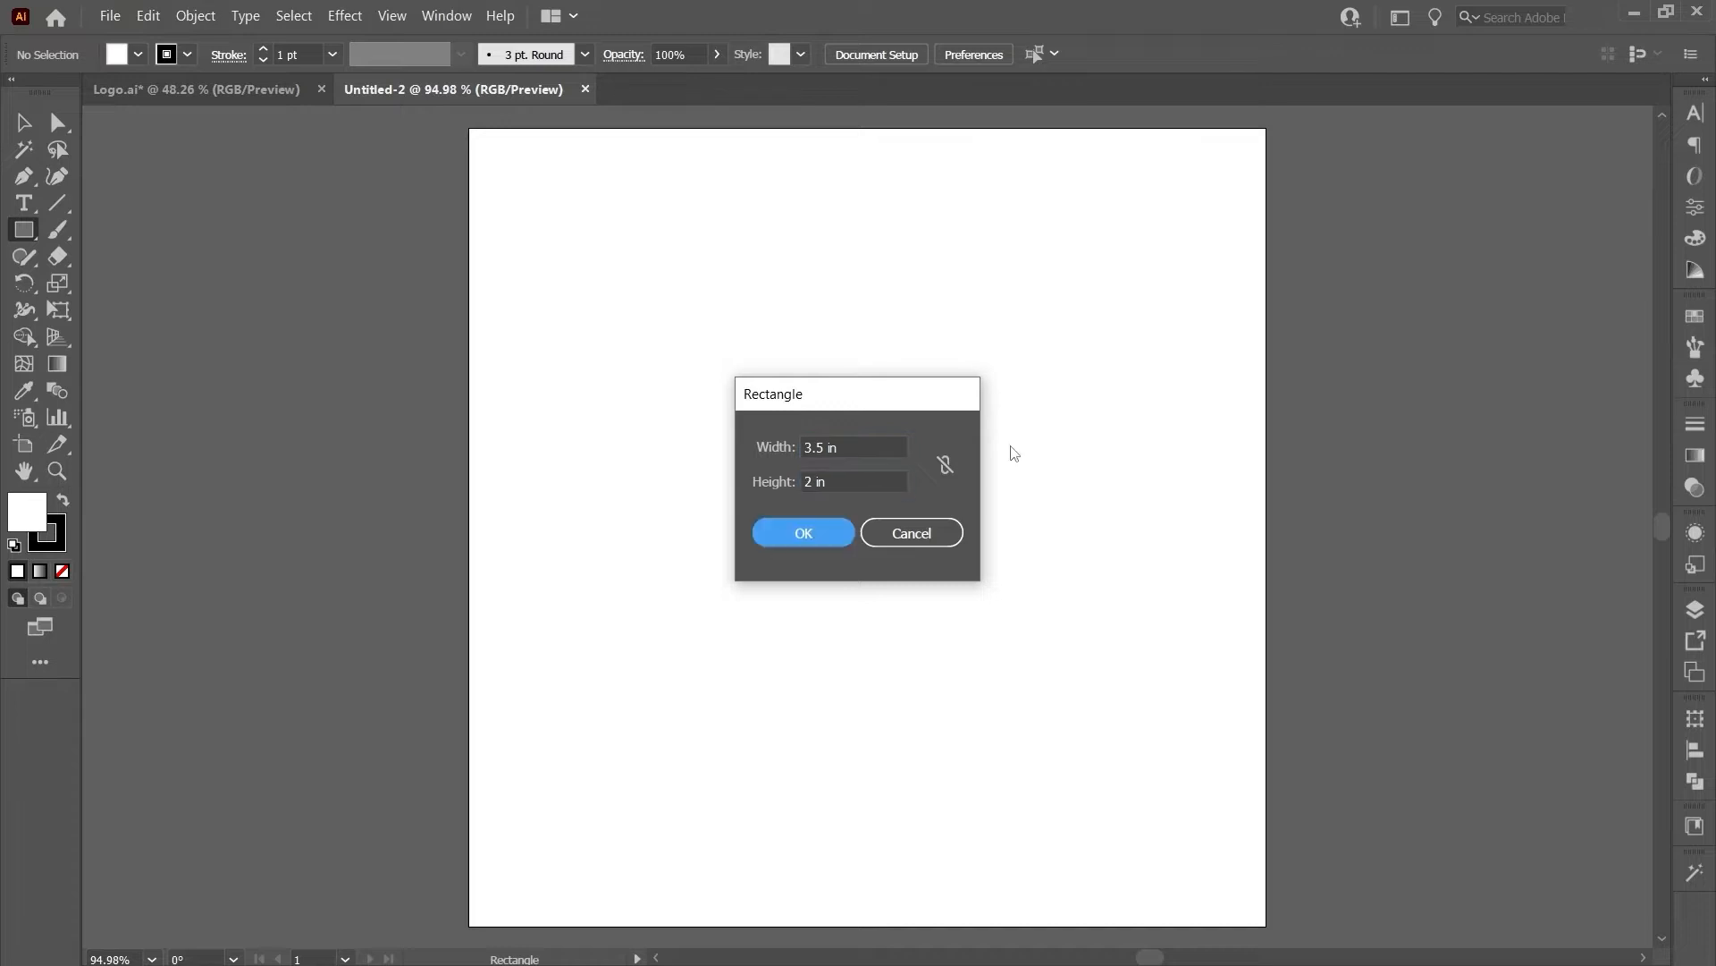
click(795, 534)
- Move the rectangle off the artboard to the right and duplicate it below
key(v)
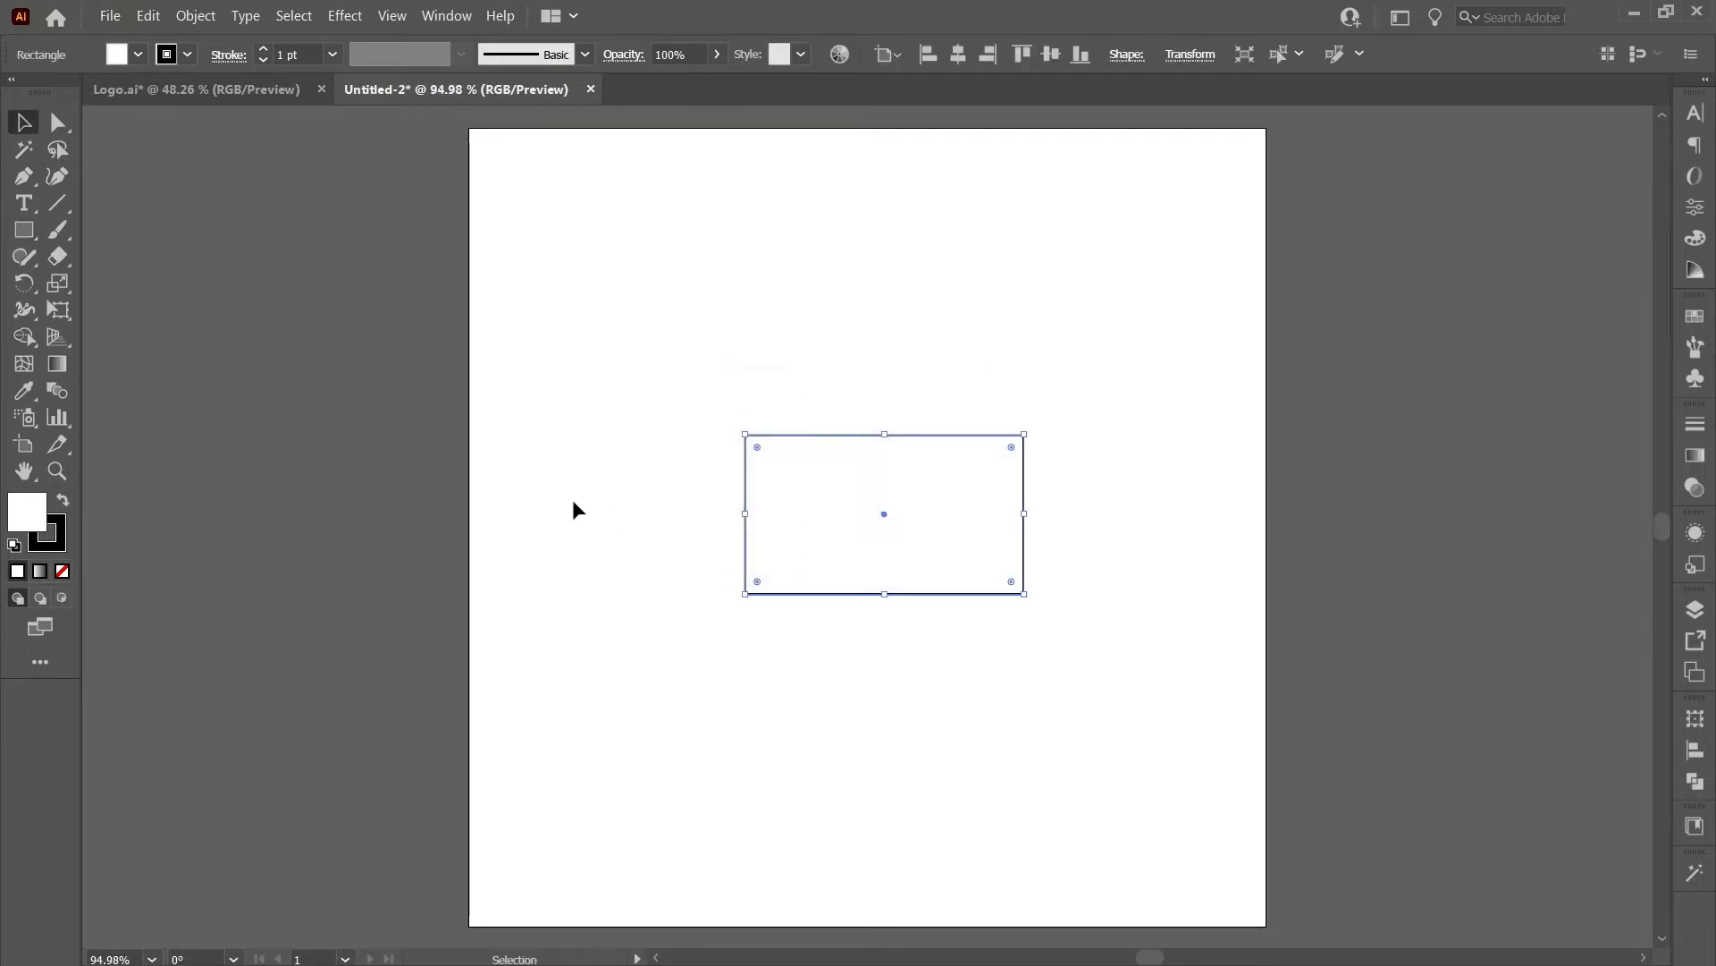
scroll(572, 499, right, 5)
drag(431, 494, 1020, 626)
alt+scroll(1145, 309, up, 2)
key(ctrl+a)
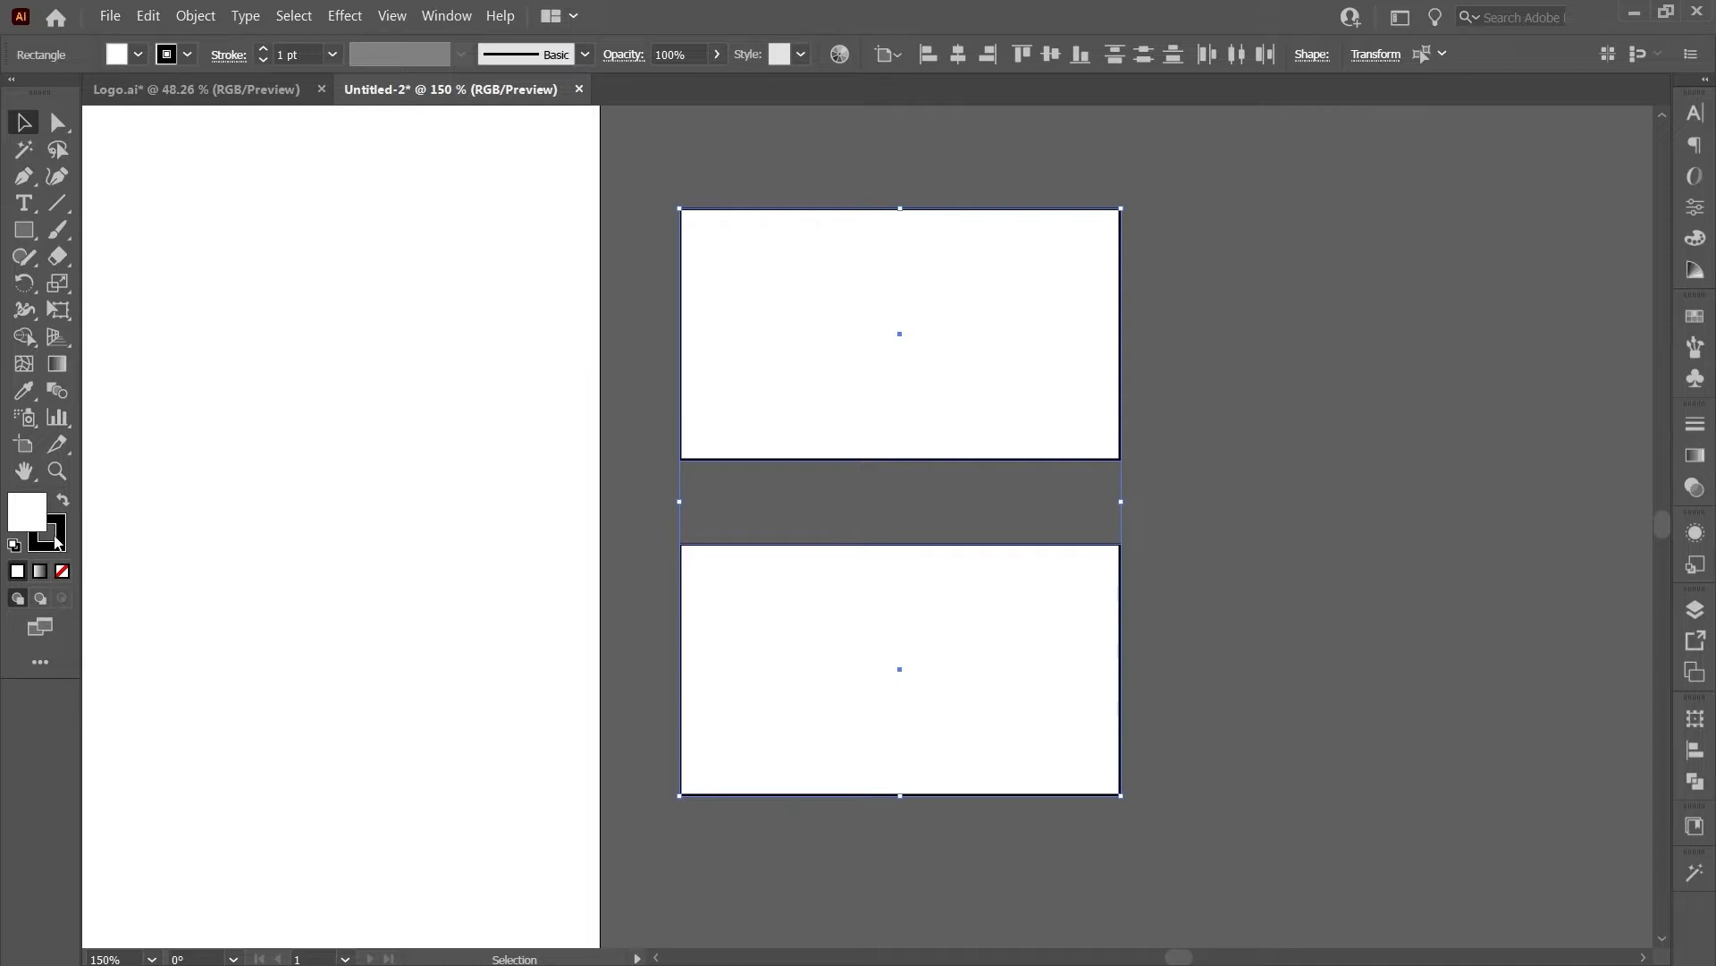
- Bring the AVC Canada logo into the document, scale it, and place it on the top card
key(F6)
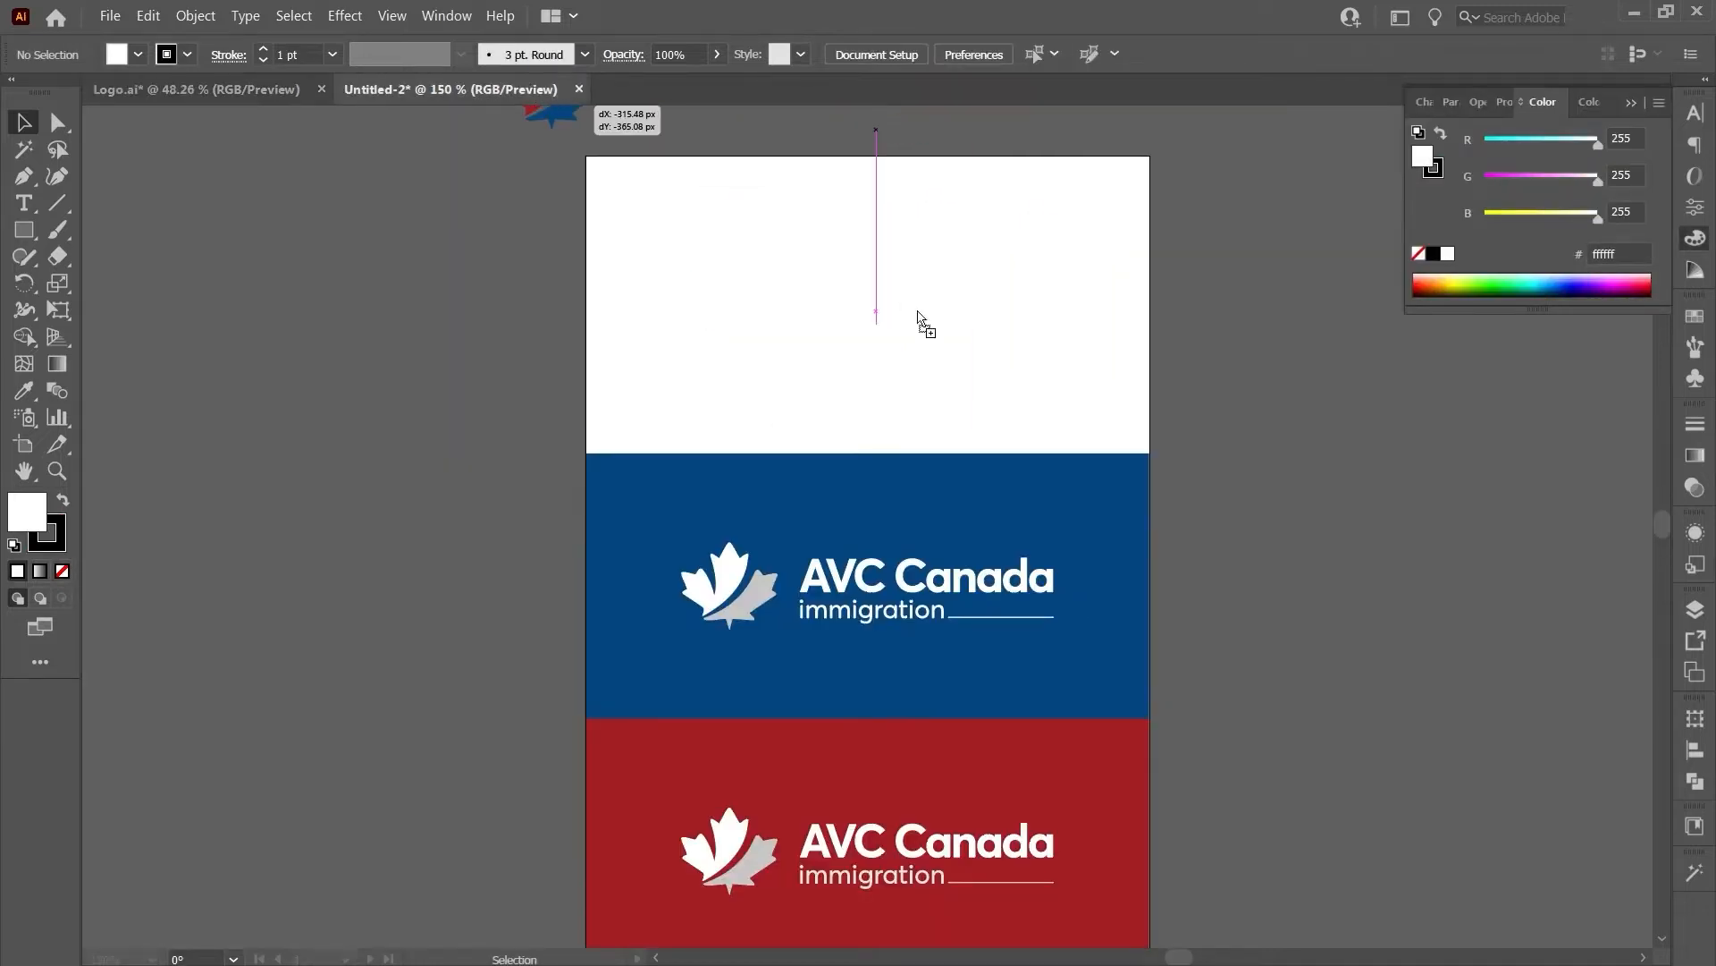
drag(917, 312, 805, 286)
scroll(787, 300, up, 1)
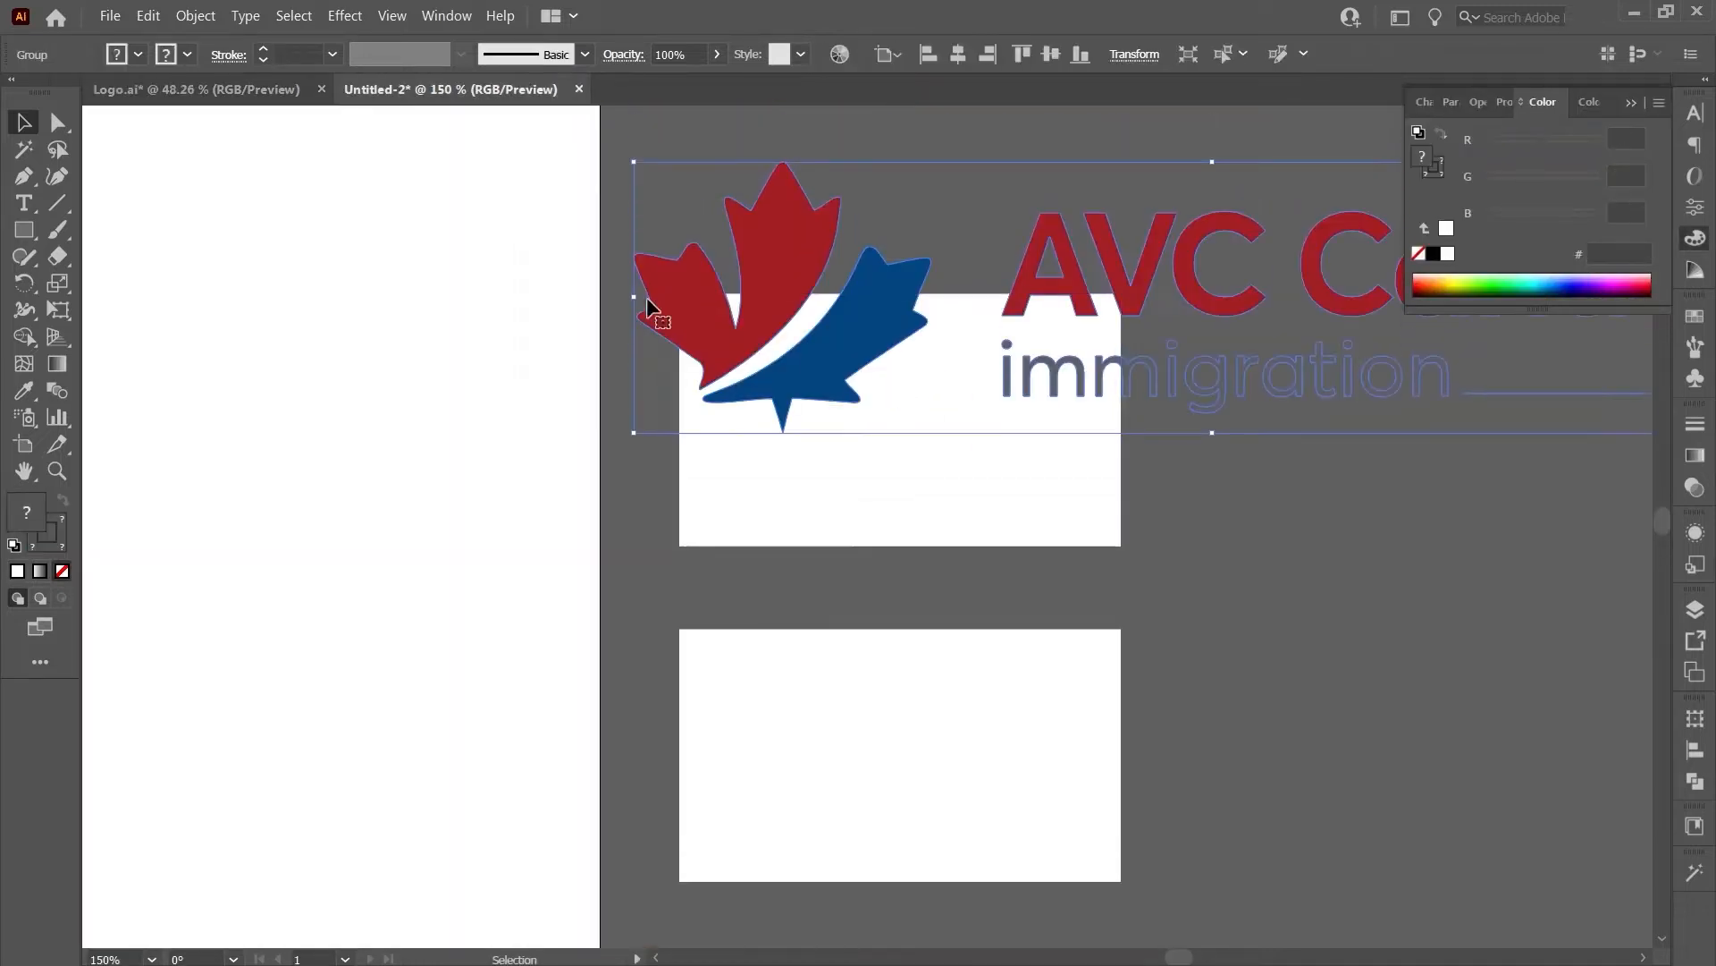
drag(635, 298, 1140, 299)
drag(1233, 286, 919, 404)
scroll(919, 403, up, 1)
scroll(919, 403, right, 2)
drag(739, 425, 819, 434)
- Centre the logo horizontally and vertically on the top card
key(ctrl+a)
click(957, 54)
click(1080, 253)
scroll(760, 399, down, 2)
drag(247, 219, 783, 563)
click(1051, 53)
click(1002, 169)
scroll(682, 423, up, 1)
click(681, 423)
scroll(681, 424, down, 2)
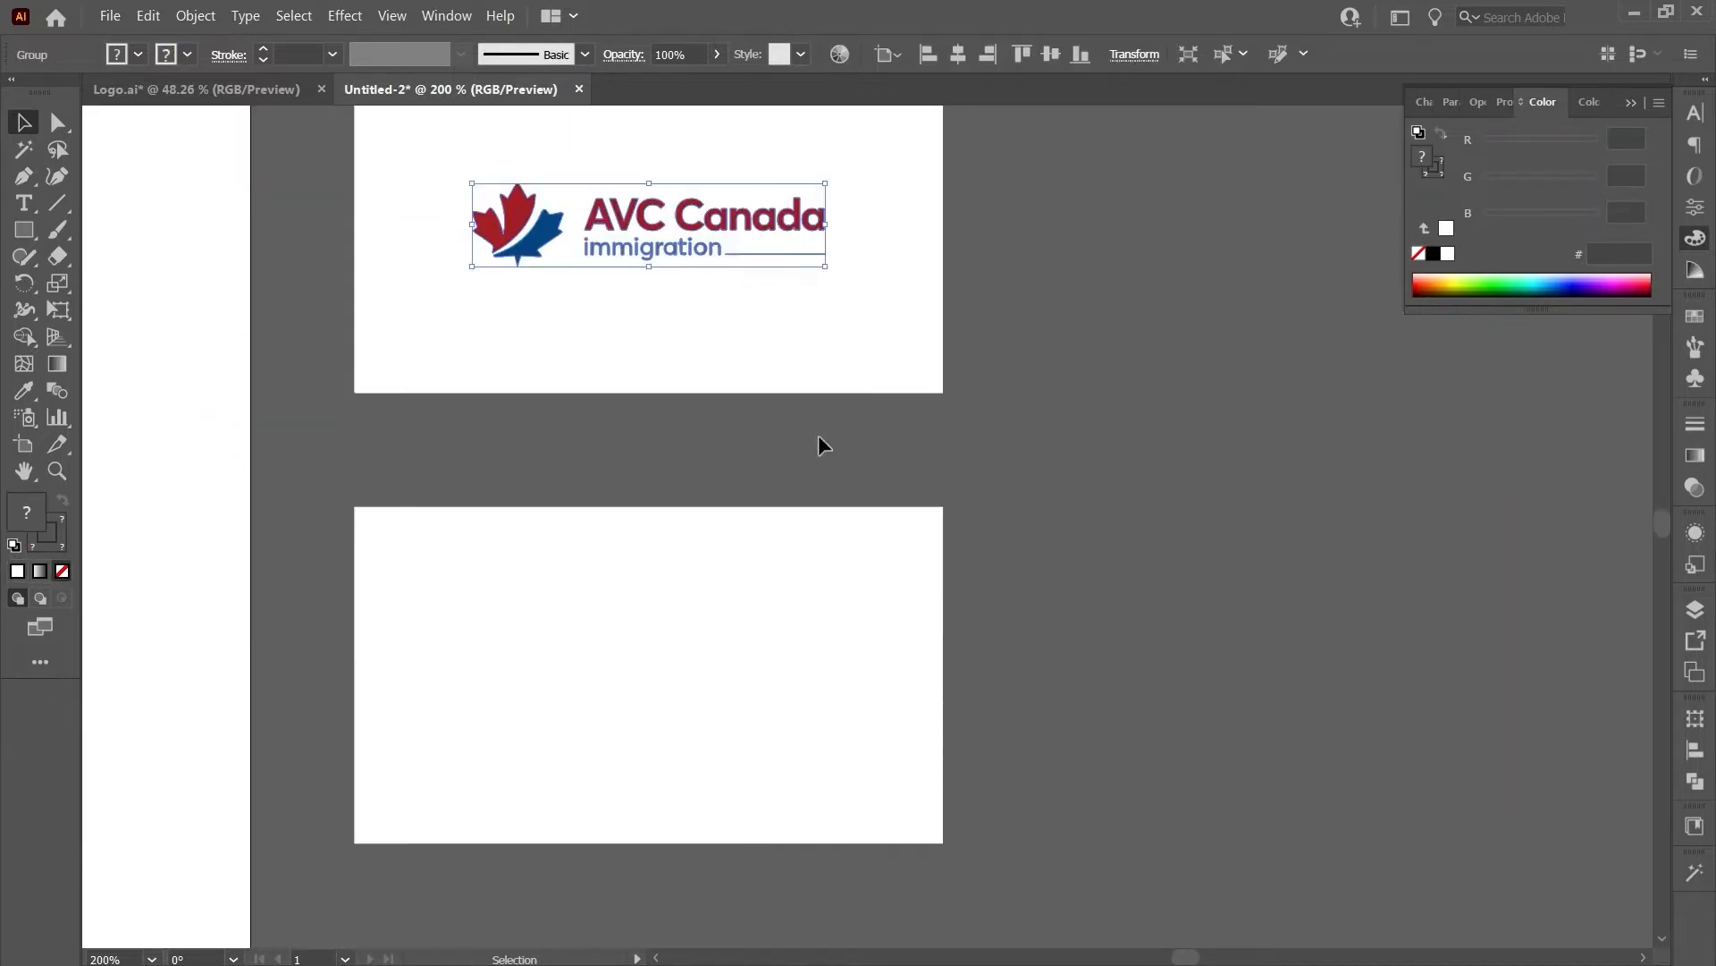
- Place a smaller copy of the logo at the left side of the lower card
click(655, 447)
drag(659, 246, 659, 708)
drag(472, 663, 611, 663)
drag(720, 683, 424, 672)
click(924, 717)
click(1161, 729)
key(t)
click(677, 561)
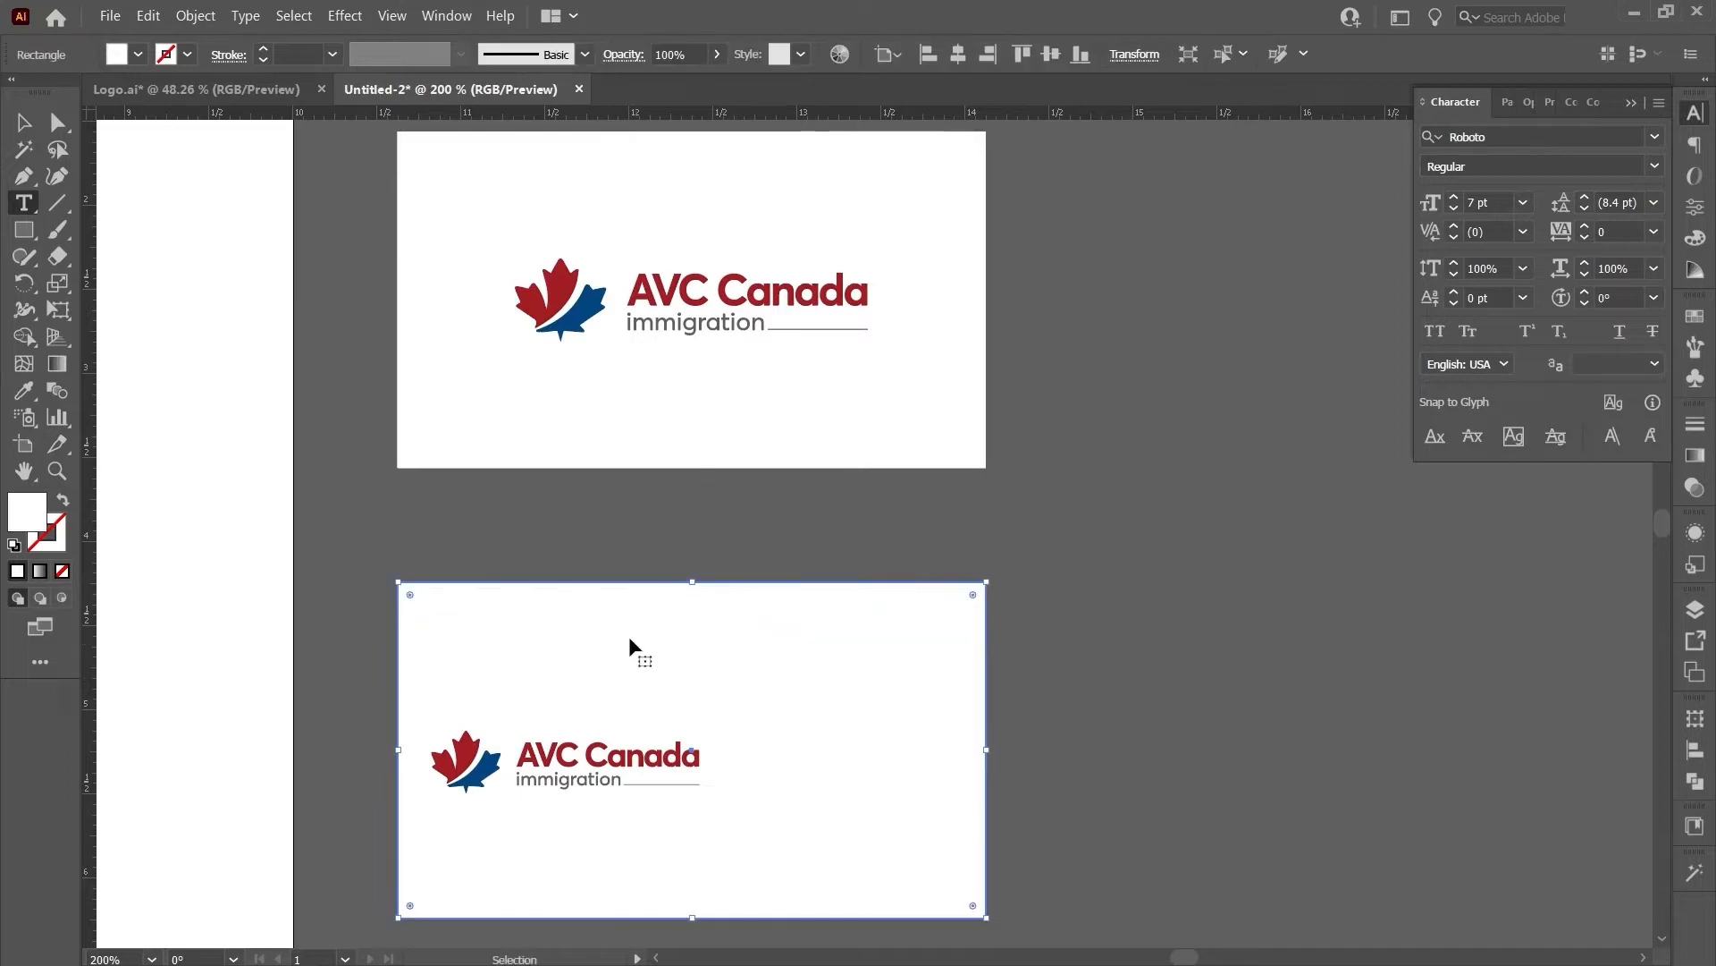
- Add the person's full name on the lower card, about 17 pt, Averta CY Bold, Auto kerning
click(720, 644)
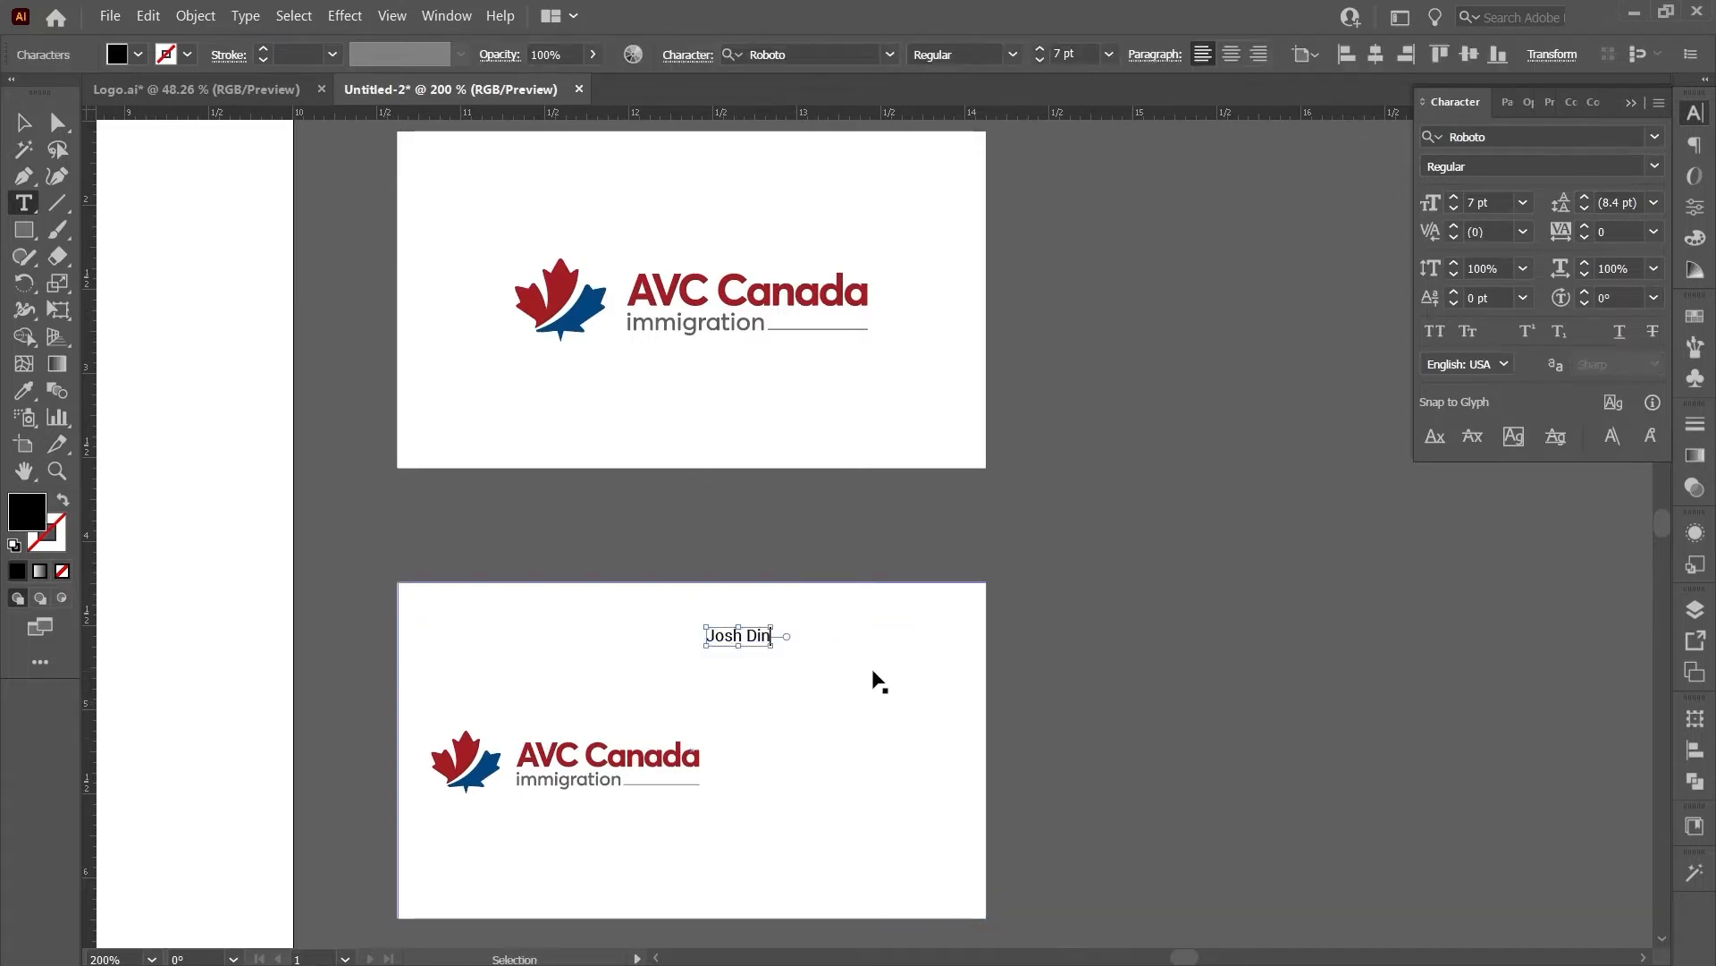
key(Escape)
scroll(889, 671, down, 2)
drag(851, 601, 852, 601)
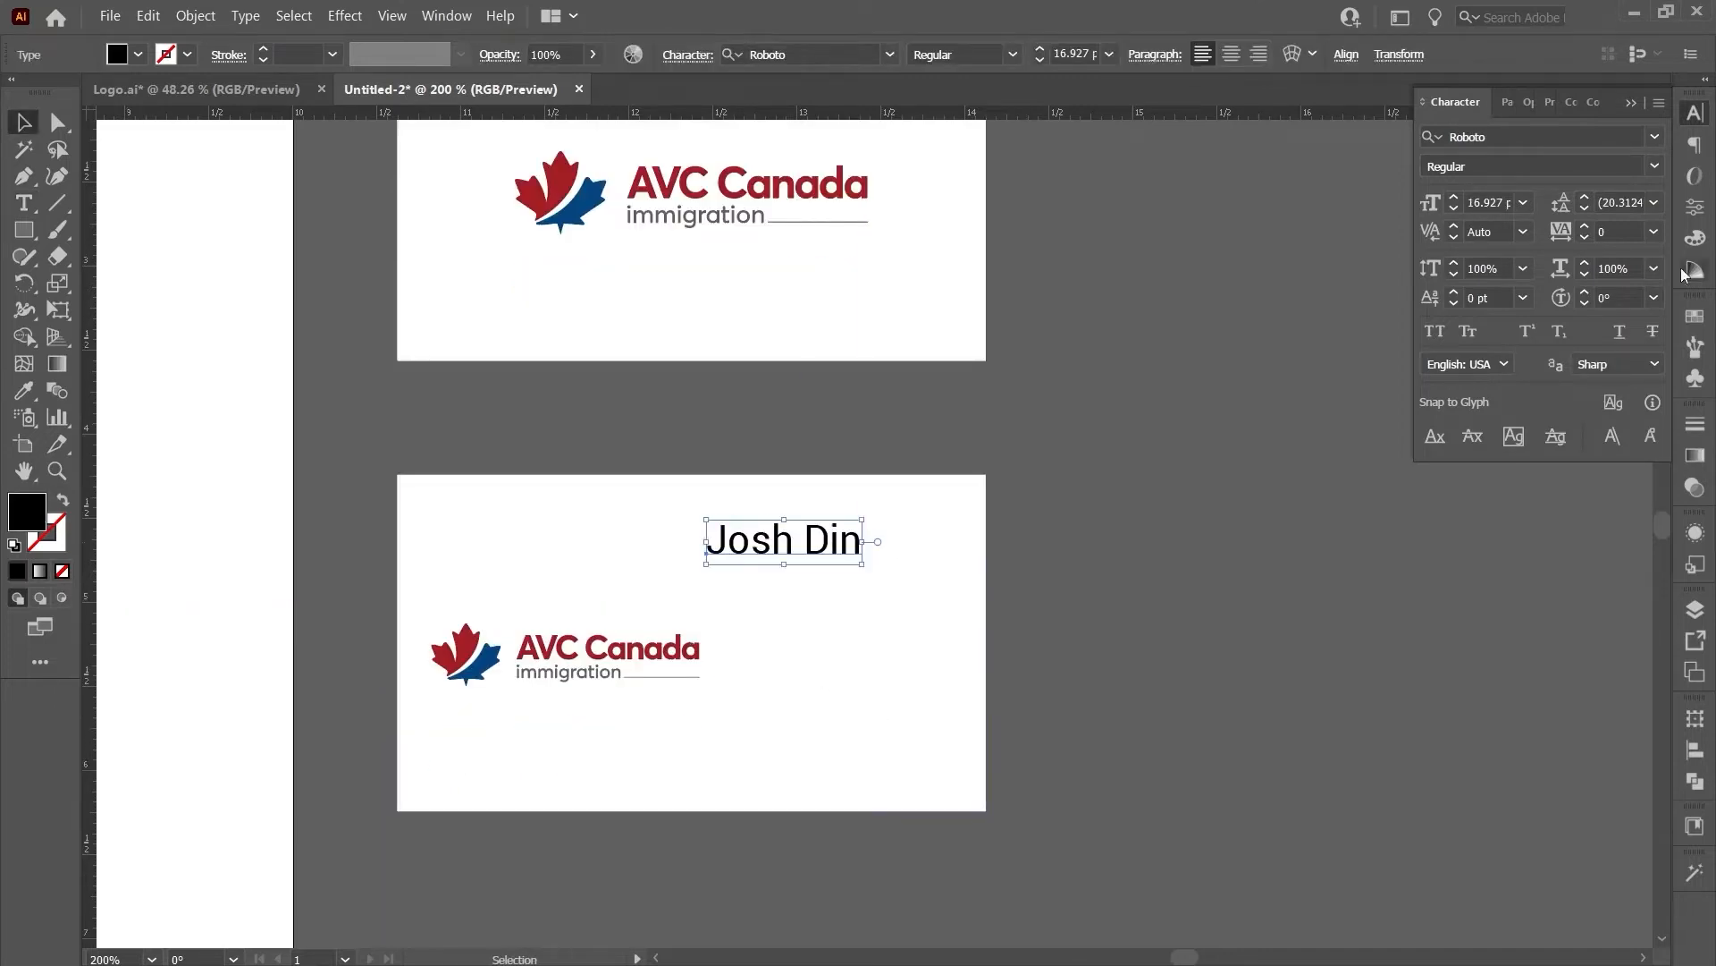
click(1654, 137)
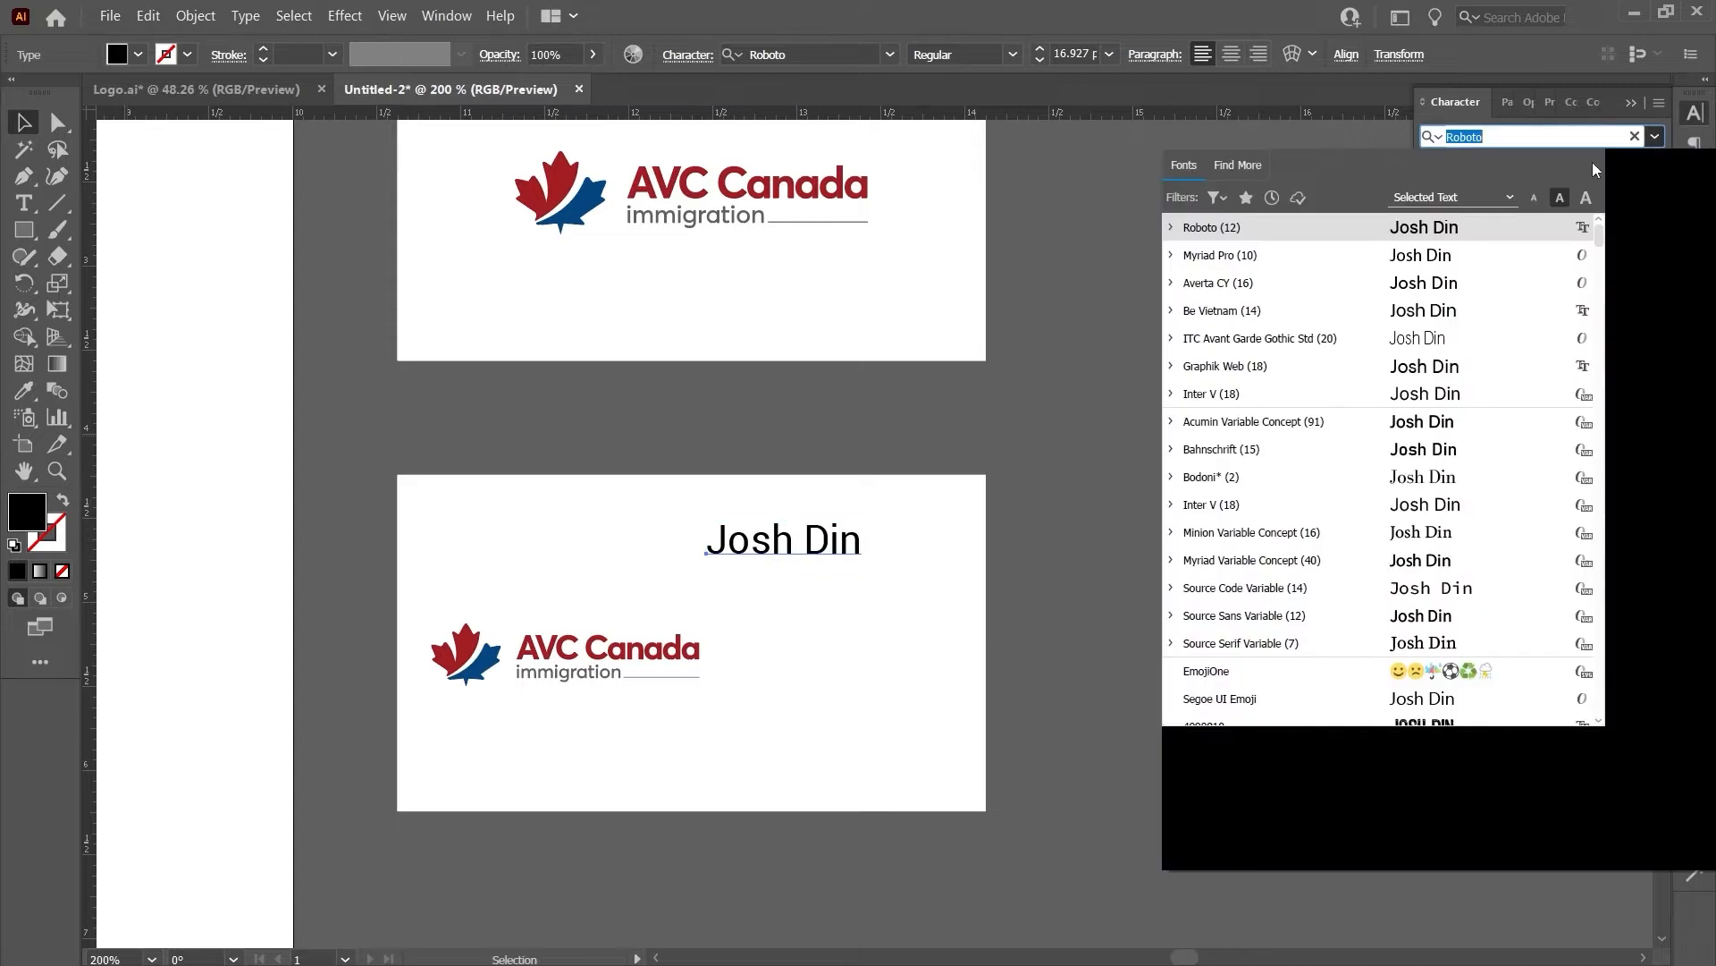
click(1405, 284)
click(1652, 167)
click(1597, 438)
click(1523, 232)
click(1560, 306)
click(1526, 231)
click(1551, 257)
- Set the name in All Caps with the surname in Light weight, nudged slightly up
click(1216, 523)
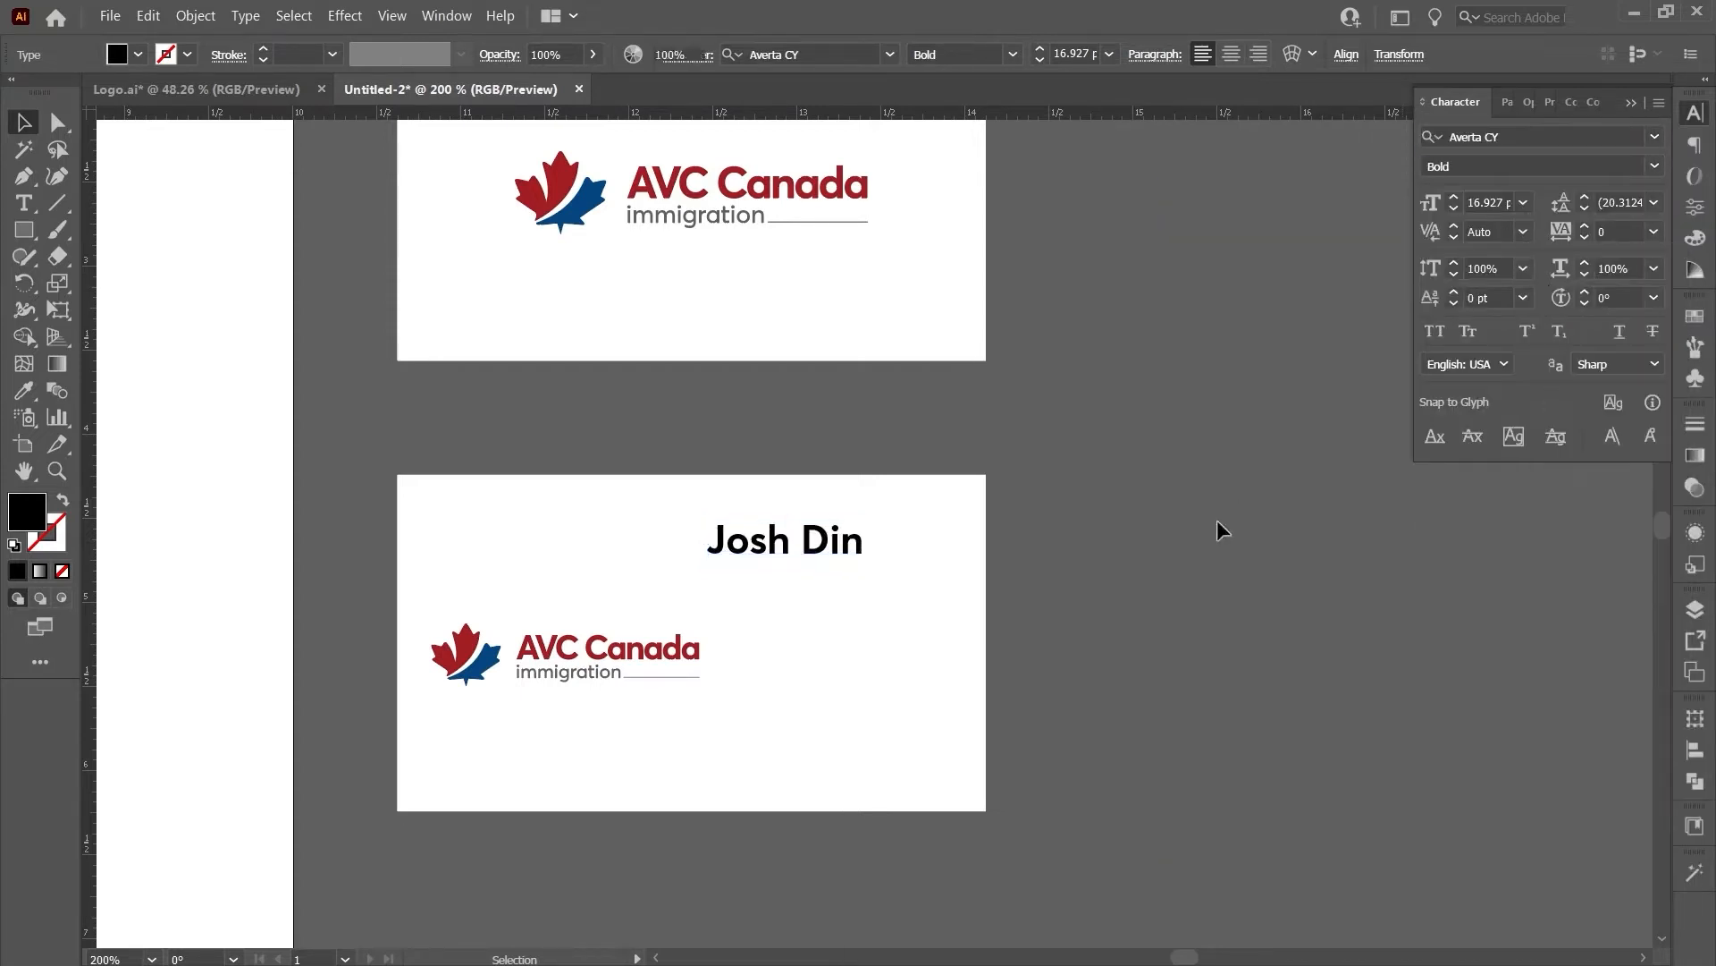
double_click(804, 543)
drag(801, 545, 969, 547)
key(ctrl+a)
click(1434, 331)
double_click(836, 541)
click(1654, 167)
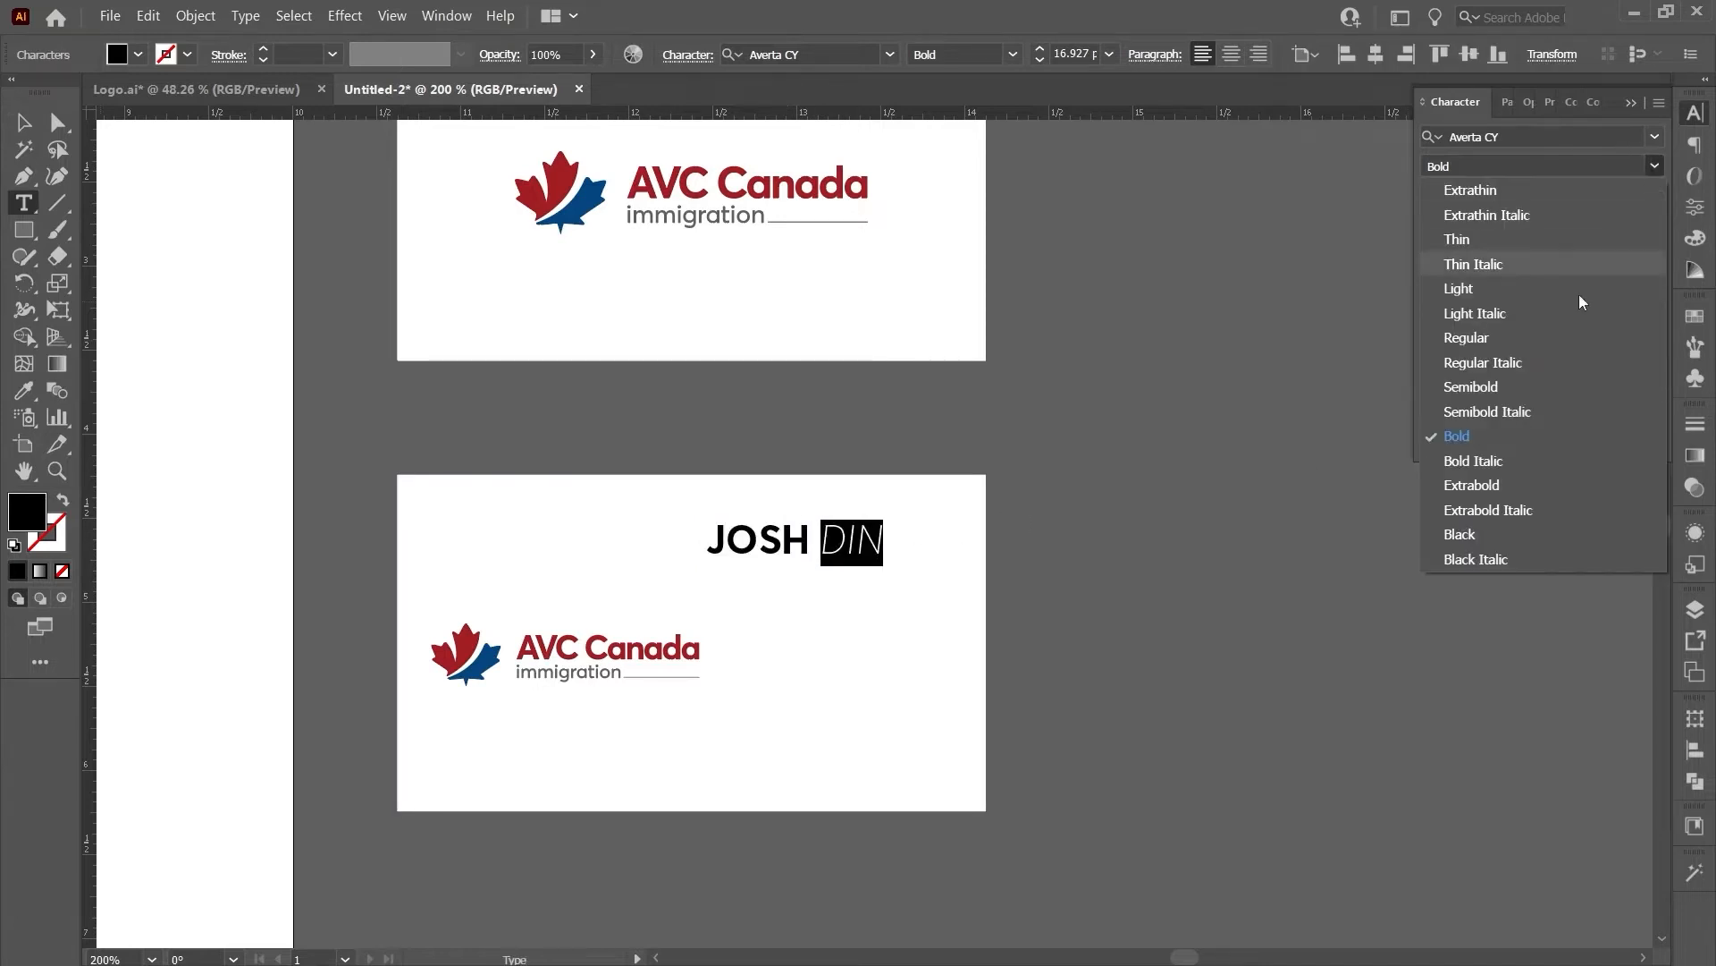
click(1566, 287)
key(Escape)
drag(850, 546, 850, 535)
- Make the logo on the lower card narrower
click(611, 652)
click(681, 690)
click(671, 652)
drag(700, 653, 669, 652)
click(1255, 631)
- Add the PRESIDENT title with tracking 200 beneath the name
key(t)
click(739, 609)
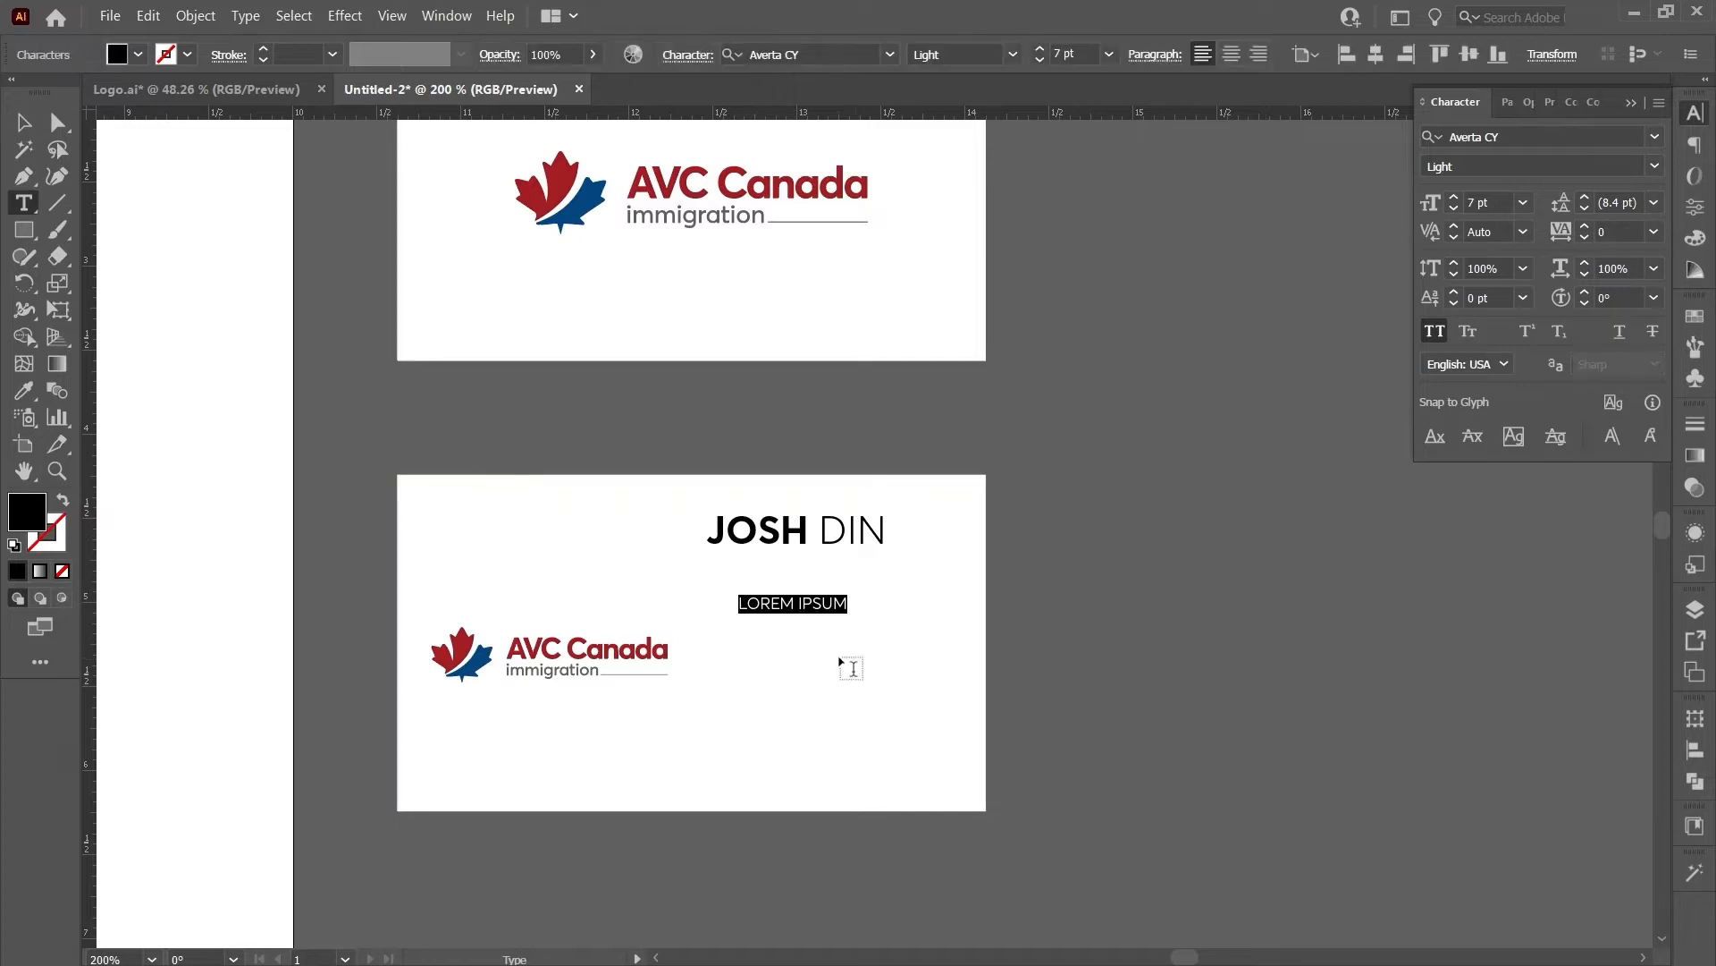
text(PRESIDENT)
key(Escape)
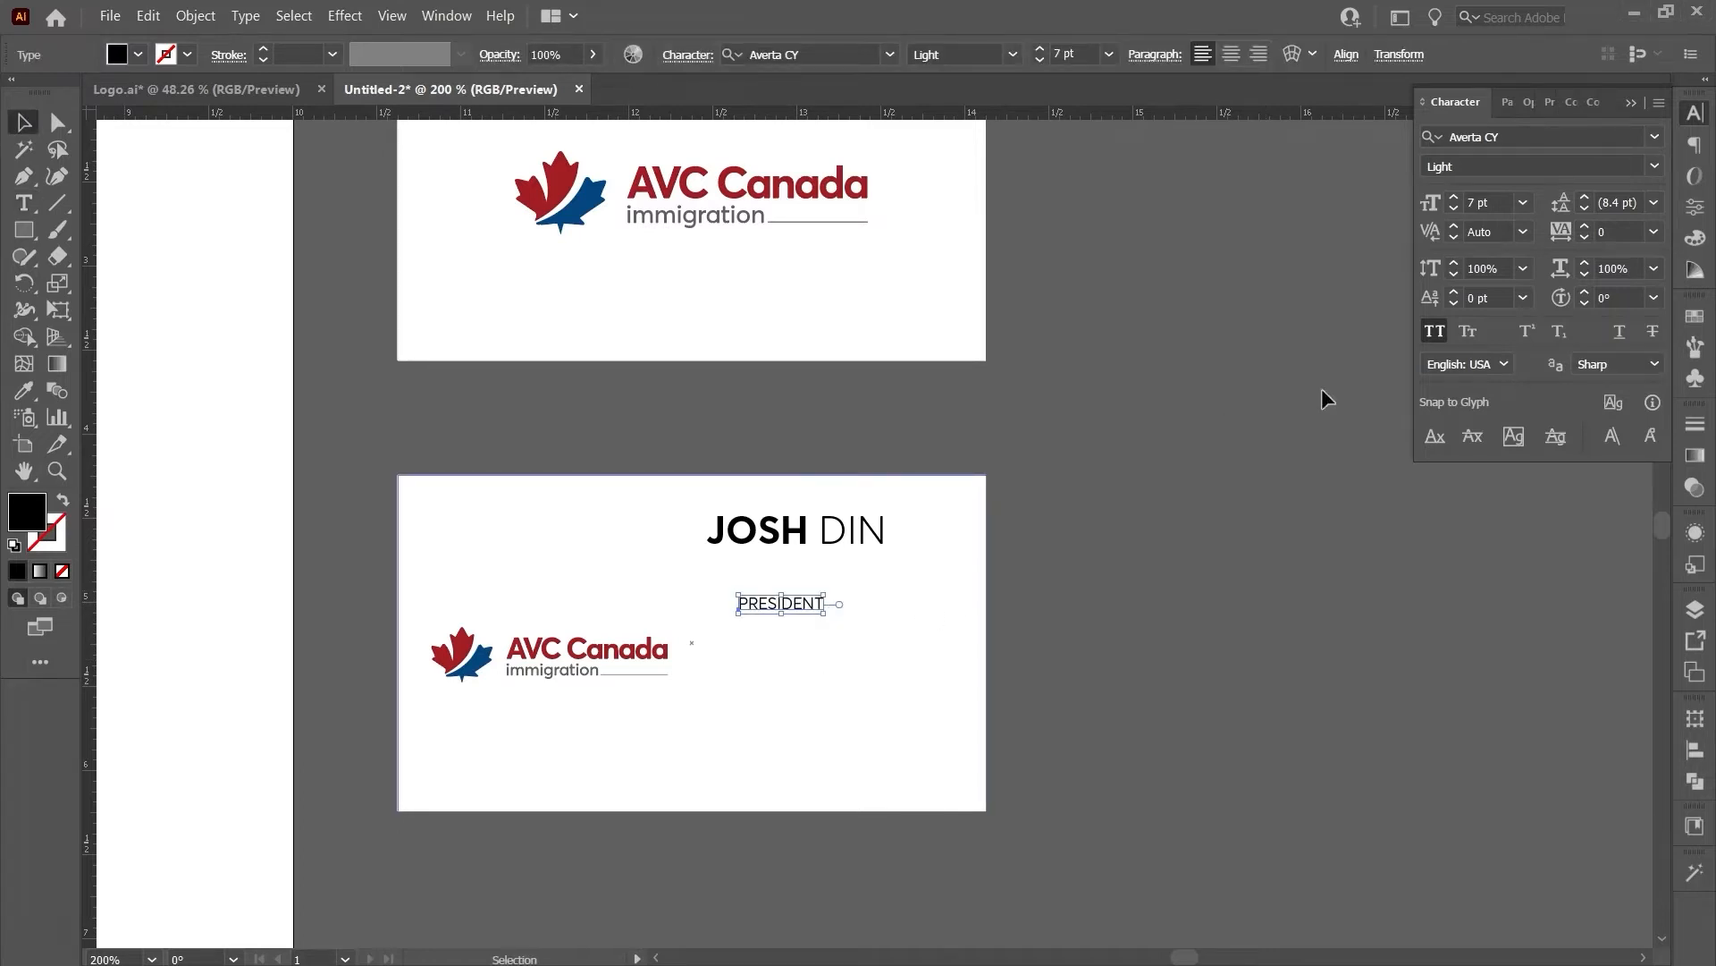
click(1654, 202)
click(1654, 231)
click(1625, 585)
drag(805, 603, 783, 563)
click(1037, 569)
- Add the phone number line under the PRESIDENT title
click(766, 651)
key(ctrl+2)
click(778, 542)
click(839, 682)
key(t)
click(756, 644)
text(999-888-7777)
key(Escape)
drag(846, 634, 817, 605)
- Shrink the name and title and align them with the phone number
click(777, 565)
drag(820, 574, 805, 574)
click(841, 534)
drag(886, 510, 853, 521)
shift+click(744, 563)
drag(737, 539, 743, 540)
drag(777, 606, 765, 606)
- Set the phone number to Semibold with tracking 0 and a larger font size
click(1656, 167)
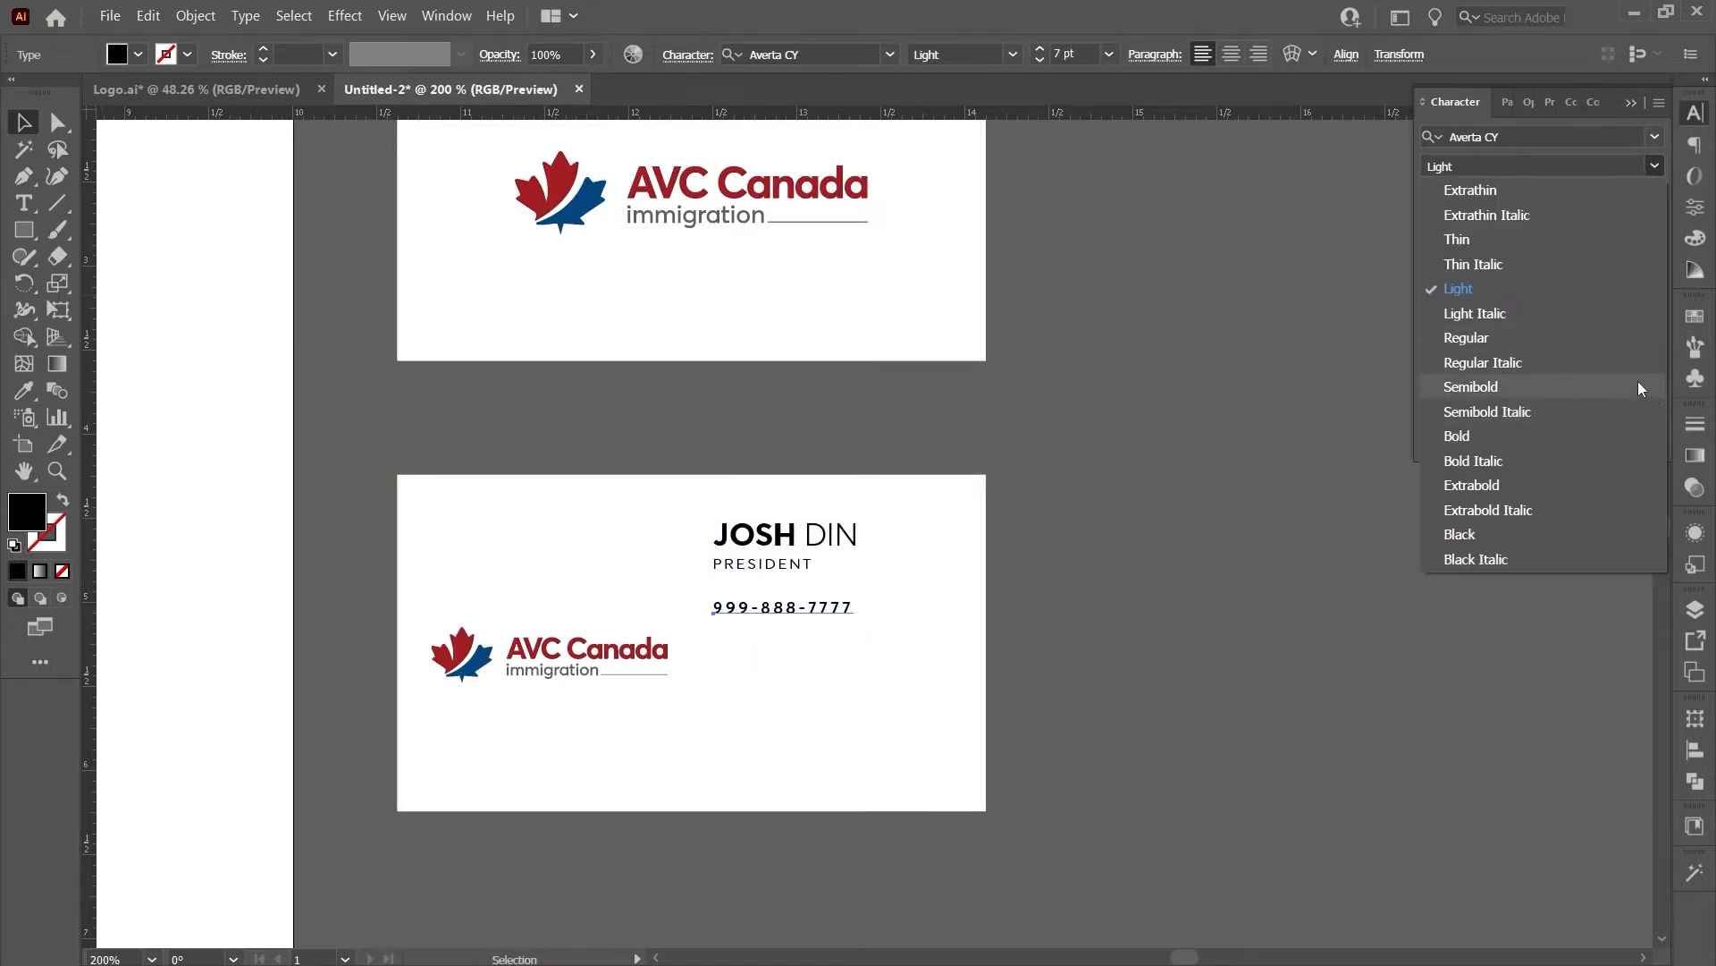
click(1640, 391)
click(1654, 231)
click(1654, 418)
click(1454, 197)
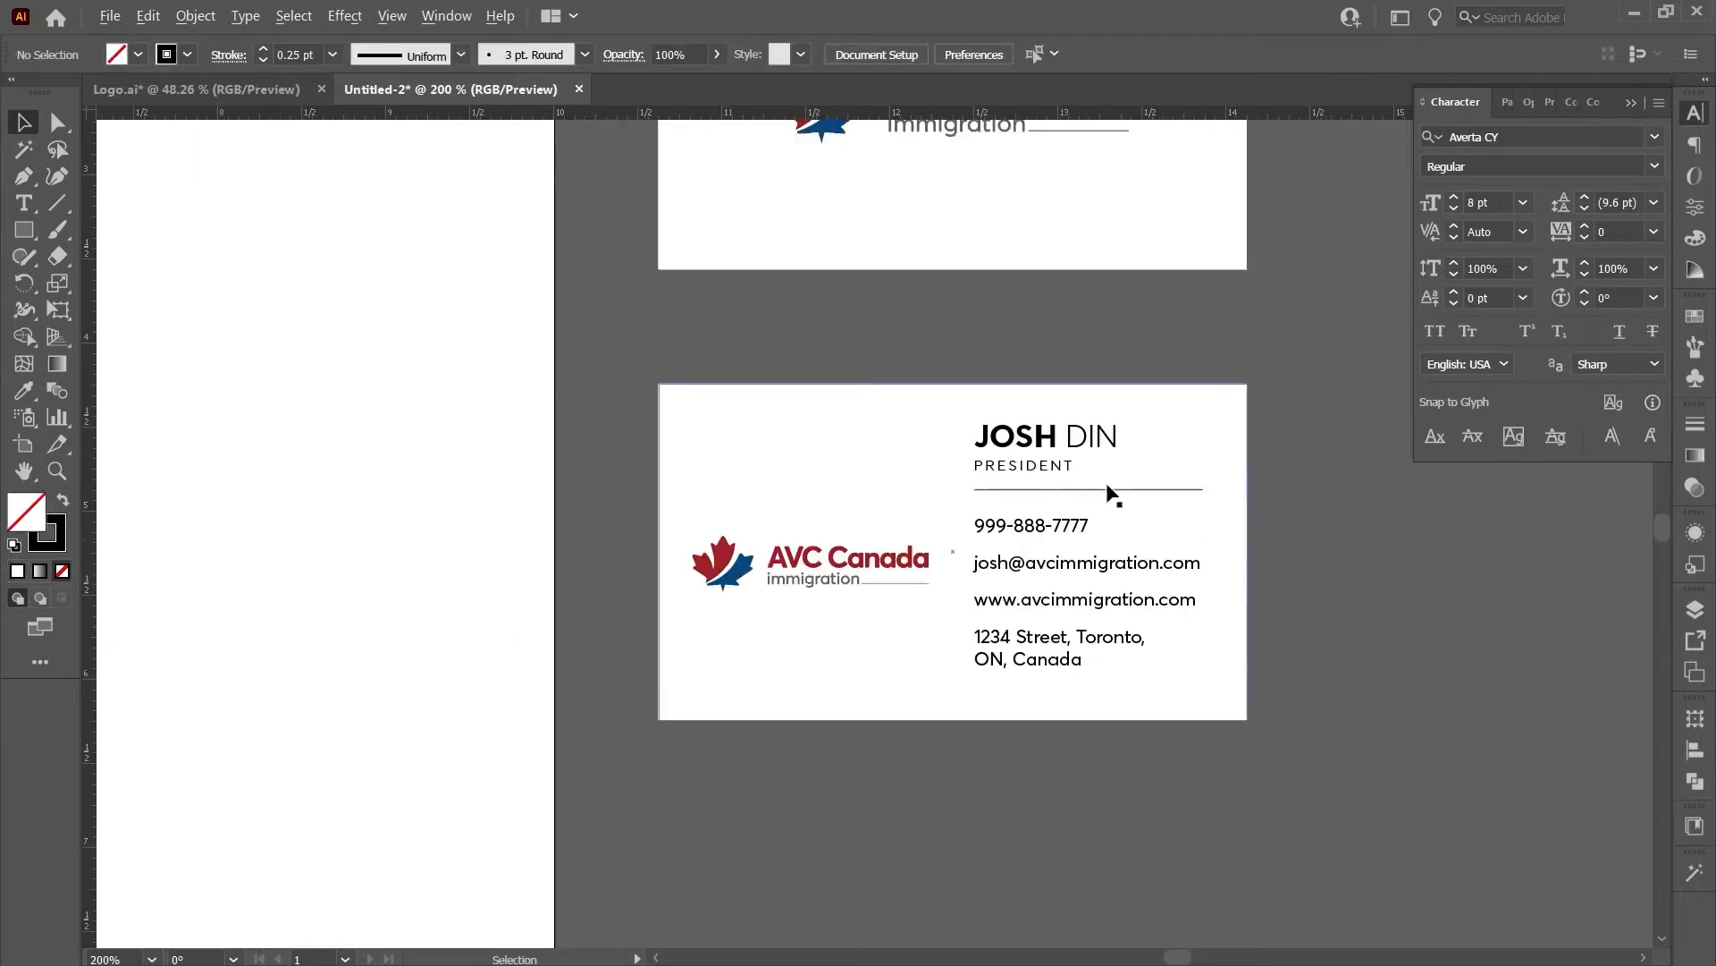
- Fine-tune the PRESIDENT title's tracking and shrink it slightly
click(1023, 465)
scroll(1268, 549, up, 1)
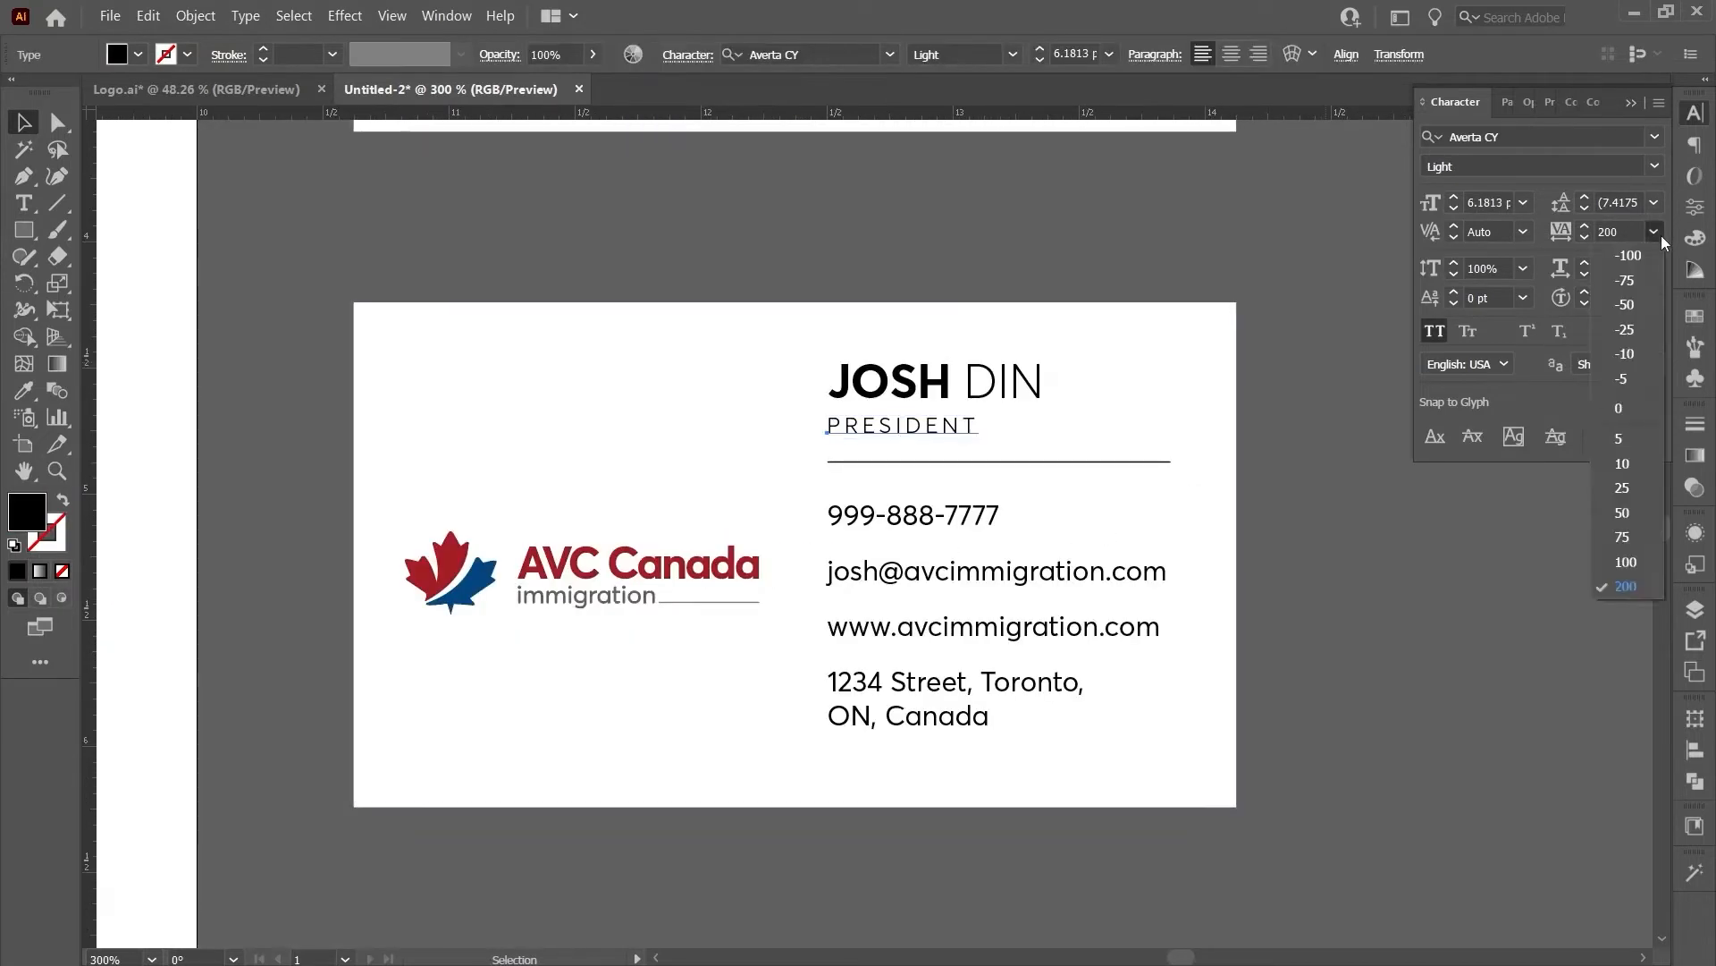
text(4)
click(1147, 171)
scroll(1064, 268, down, 1)
click(922, 401)
drag(1019, 415, 973, 414)
click(1221, 579)
scroll(1221, 579, down, 1)
scroll(1285, 545, up, 1)
click(952, 413)
click(1263, 583)
scroll(1262, 583, down, 1)
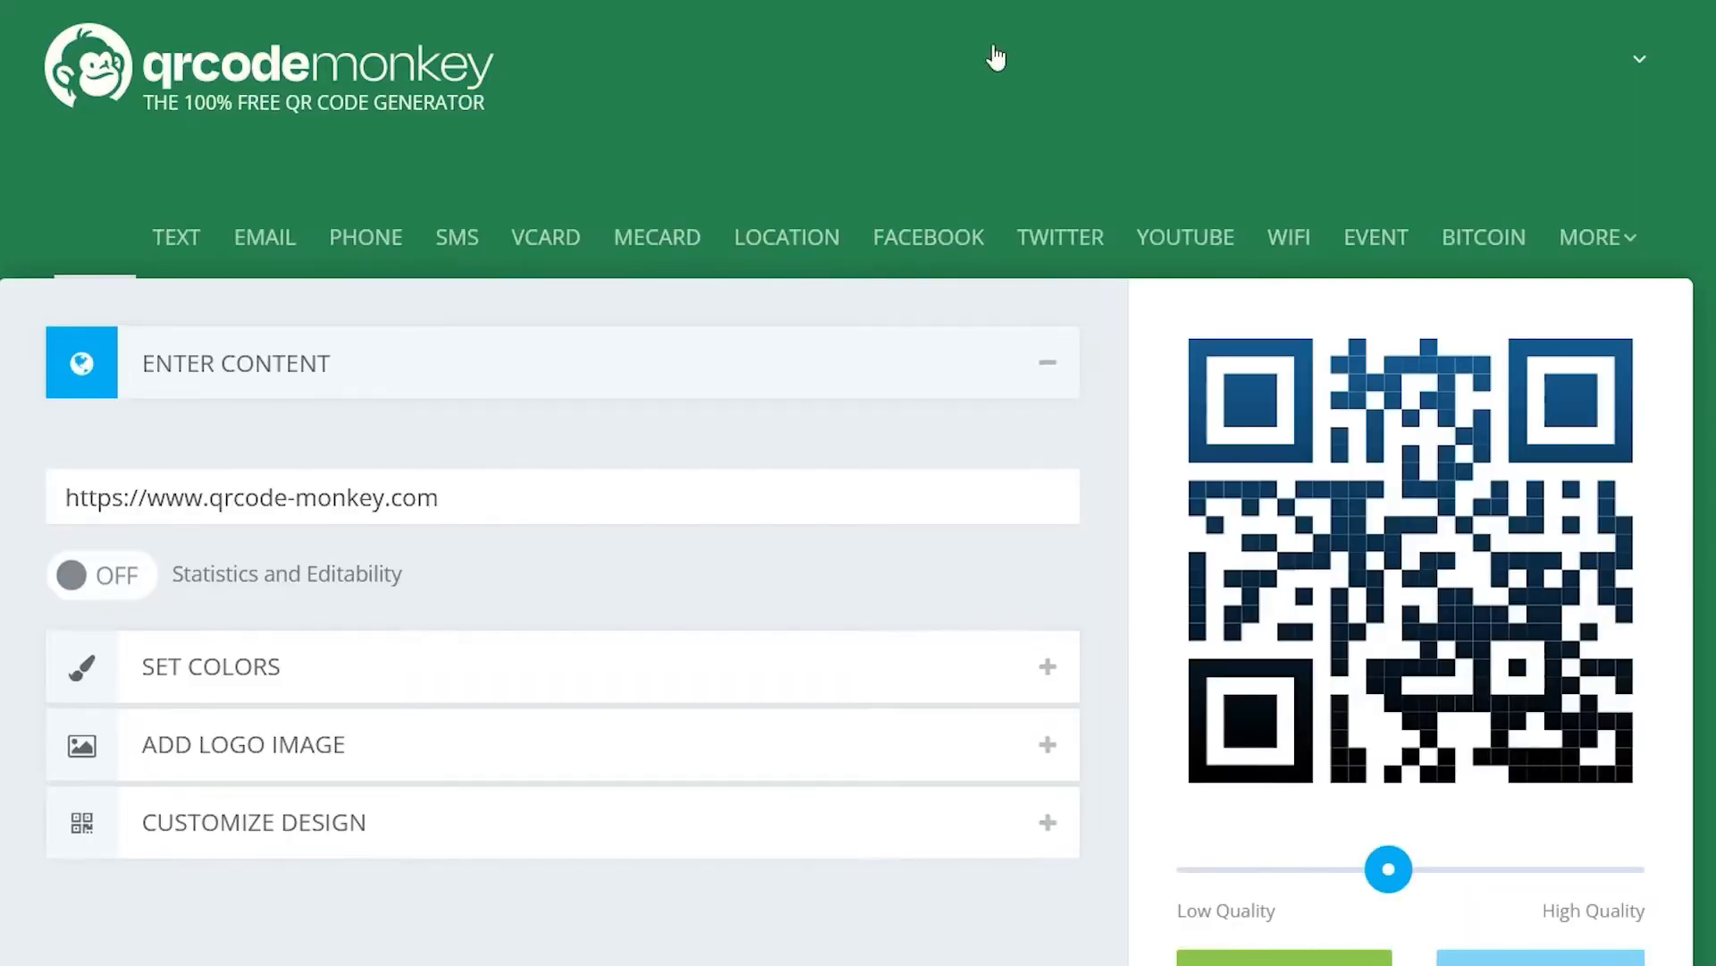
scroll(327, 331, down, 2)
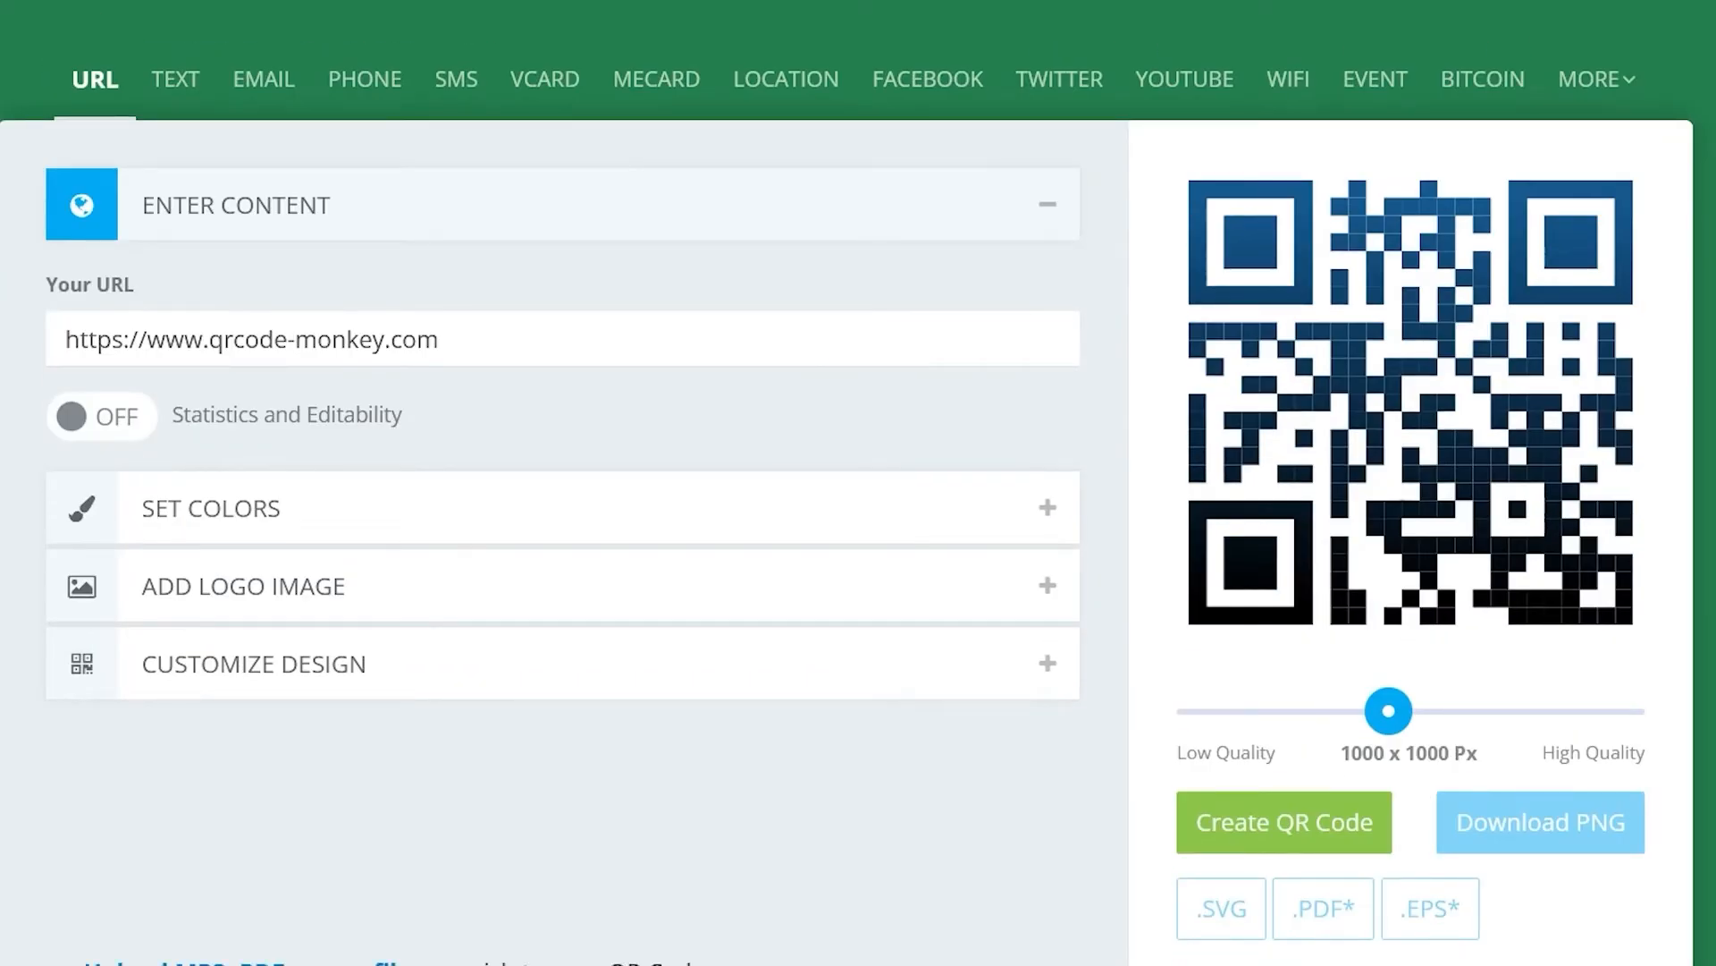
triple_click(453, 322)
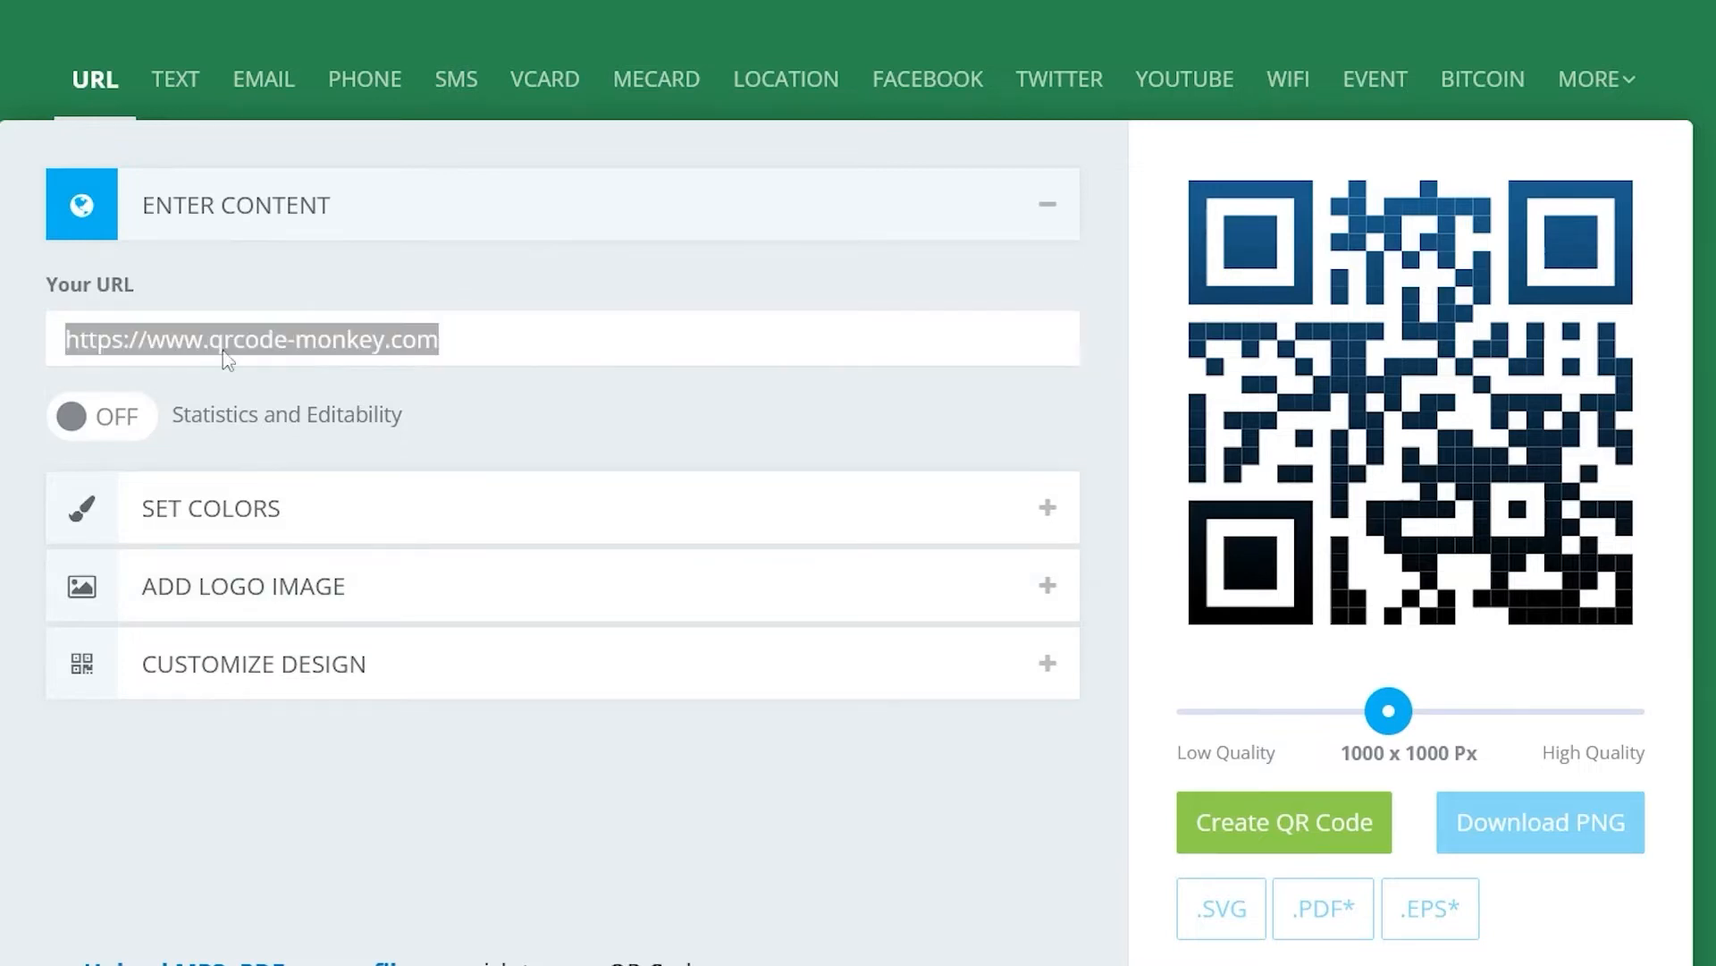
triple_click(573, 332)
text(www.avcimmigration.com)
click(1377, 798)
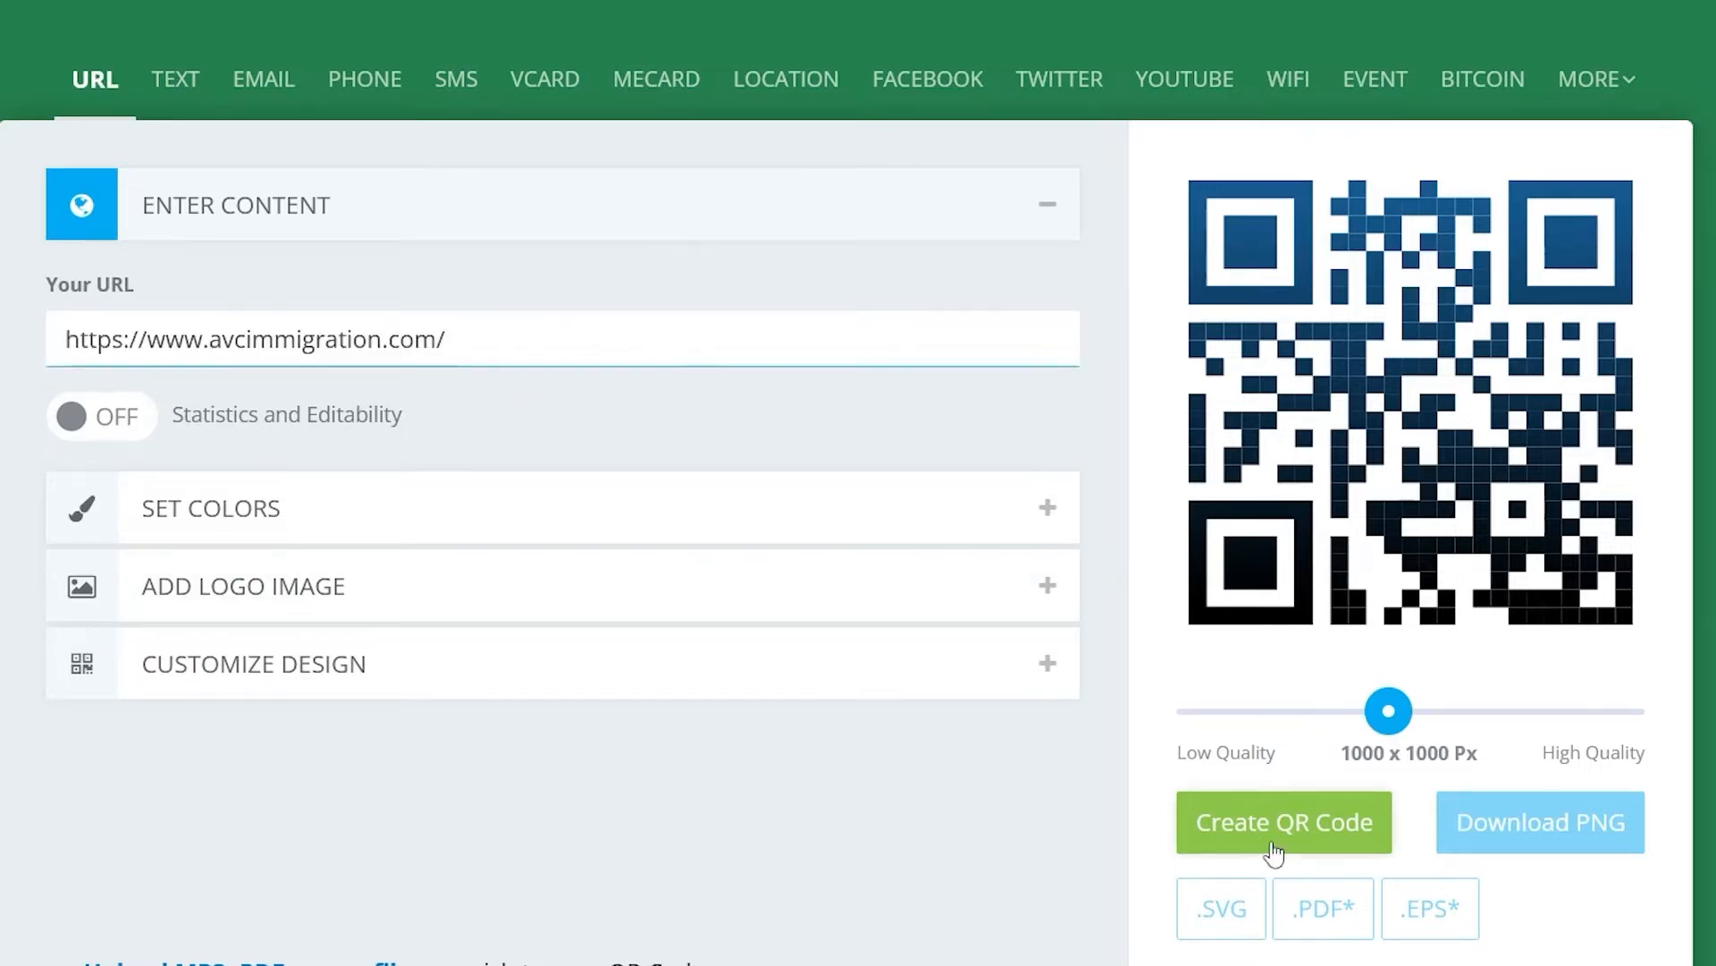
click(1269, 845)
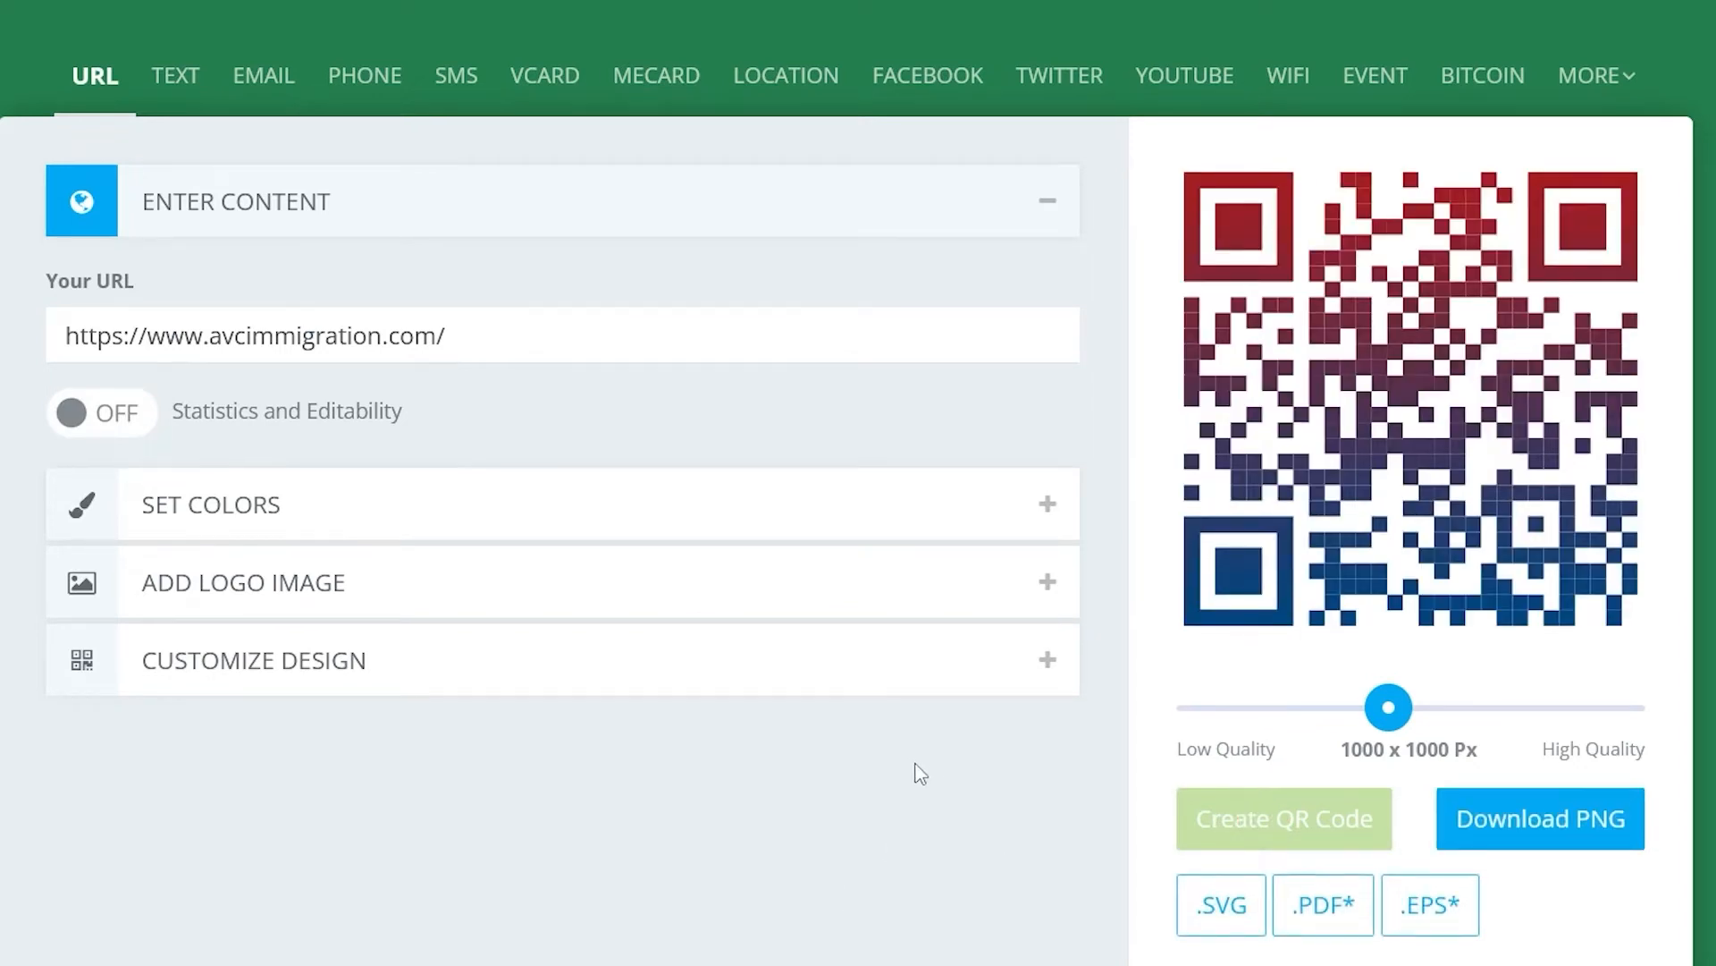
- Download the QR code as an EPS file
scroll(938, 770, down, 2)
scroll(938, 770, up, 2)
click(1433, 917)
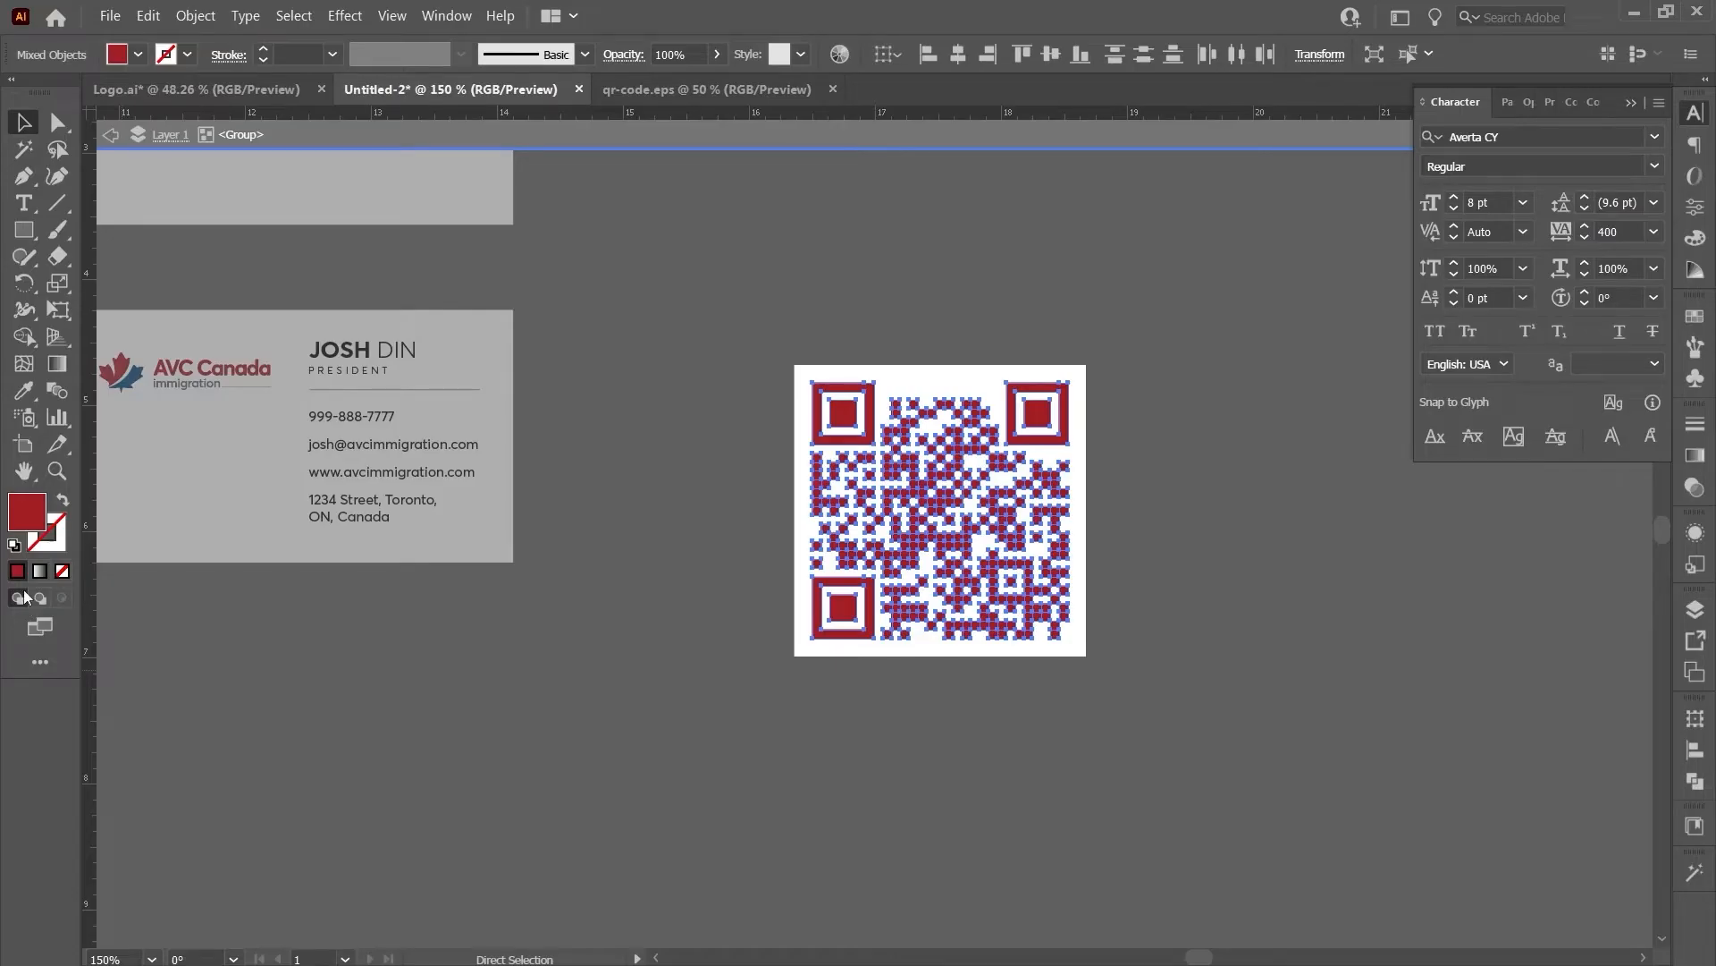
- Fill the QR code with a top-to-bottom gradient from the logo's red to the maple leaf's blue
key(period)
click(1432, 596)
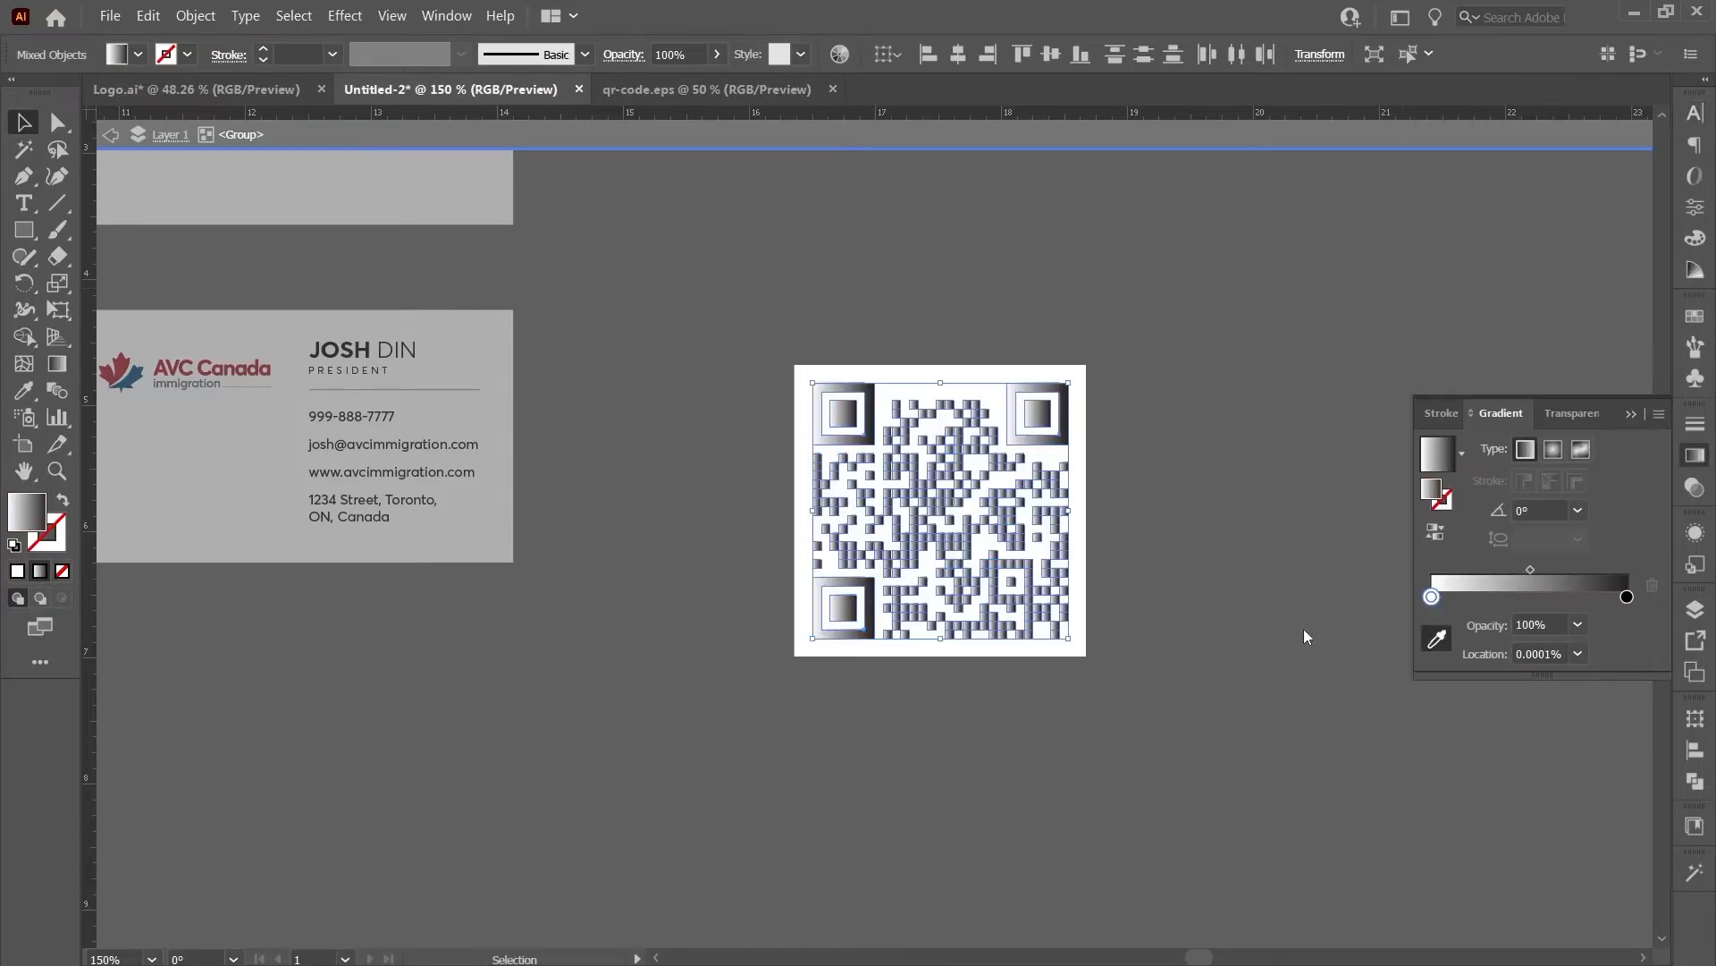
click(1437, 638)
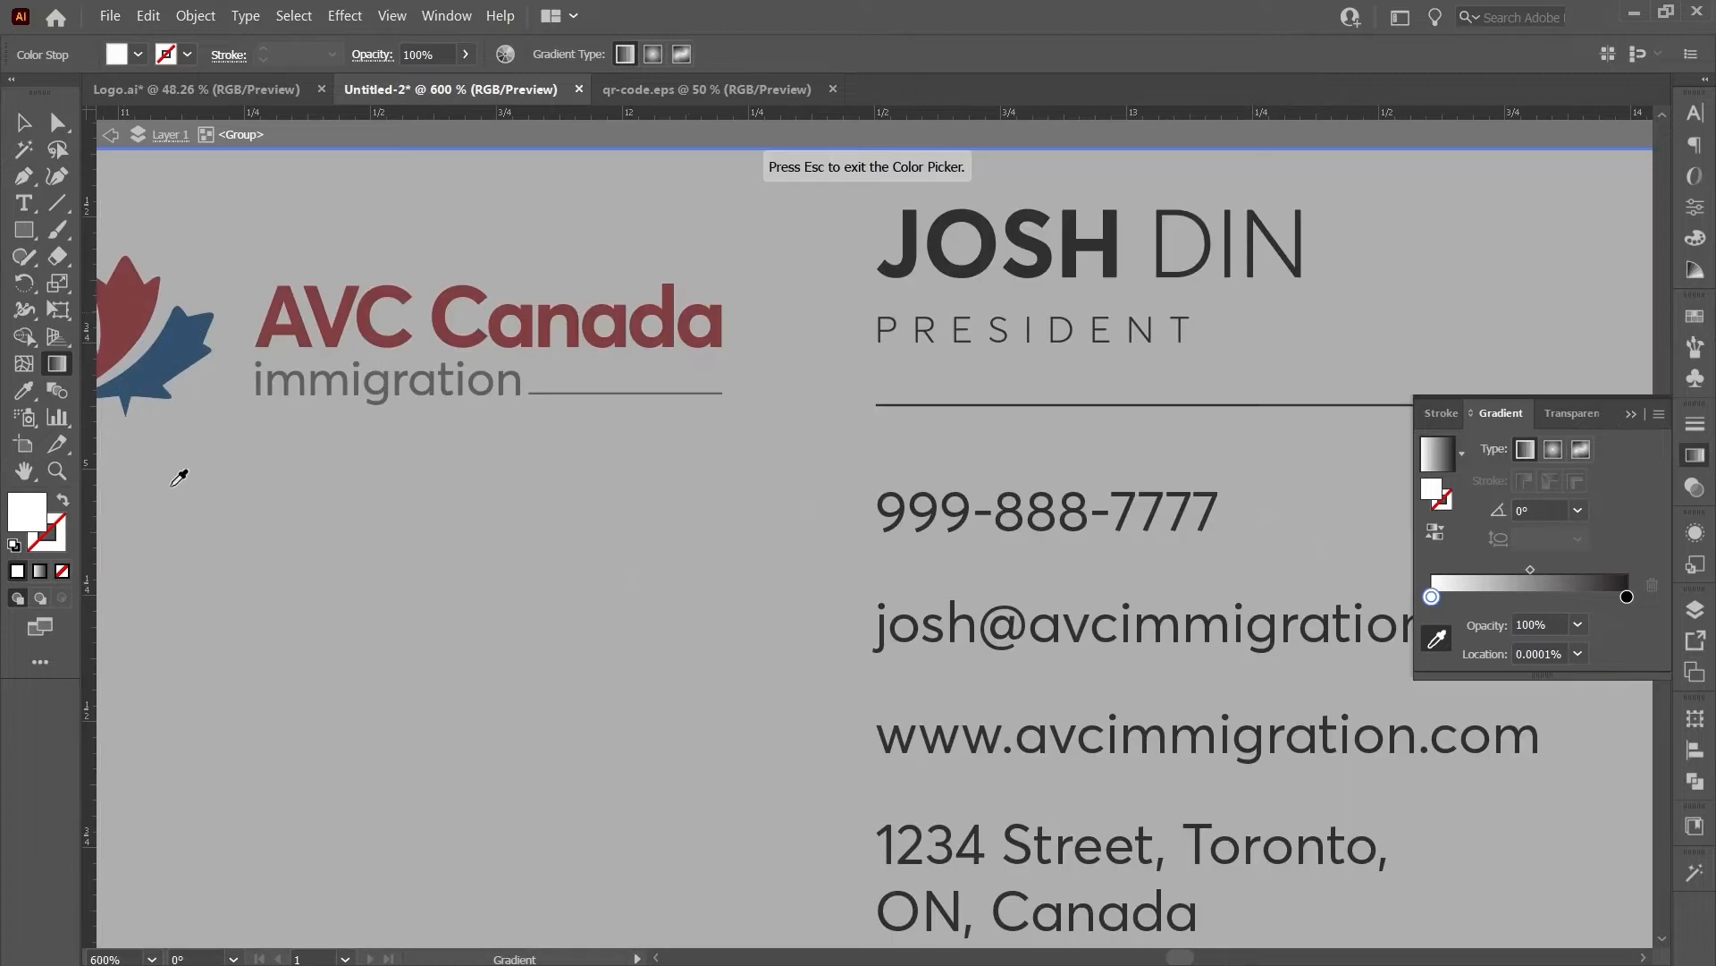
click(134, 331)
scroll(174, 501, down, 6)
key(Escape)
scroll(303, 602, up, 3)
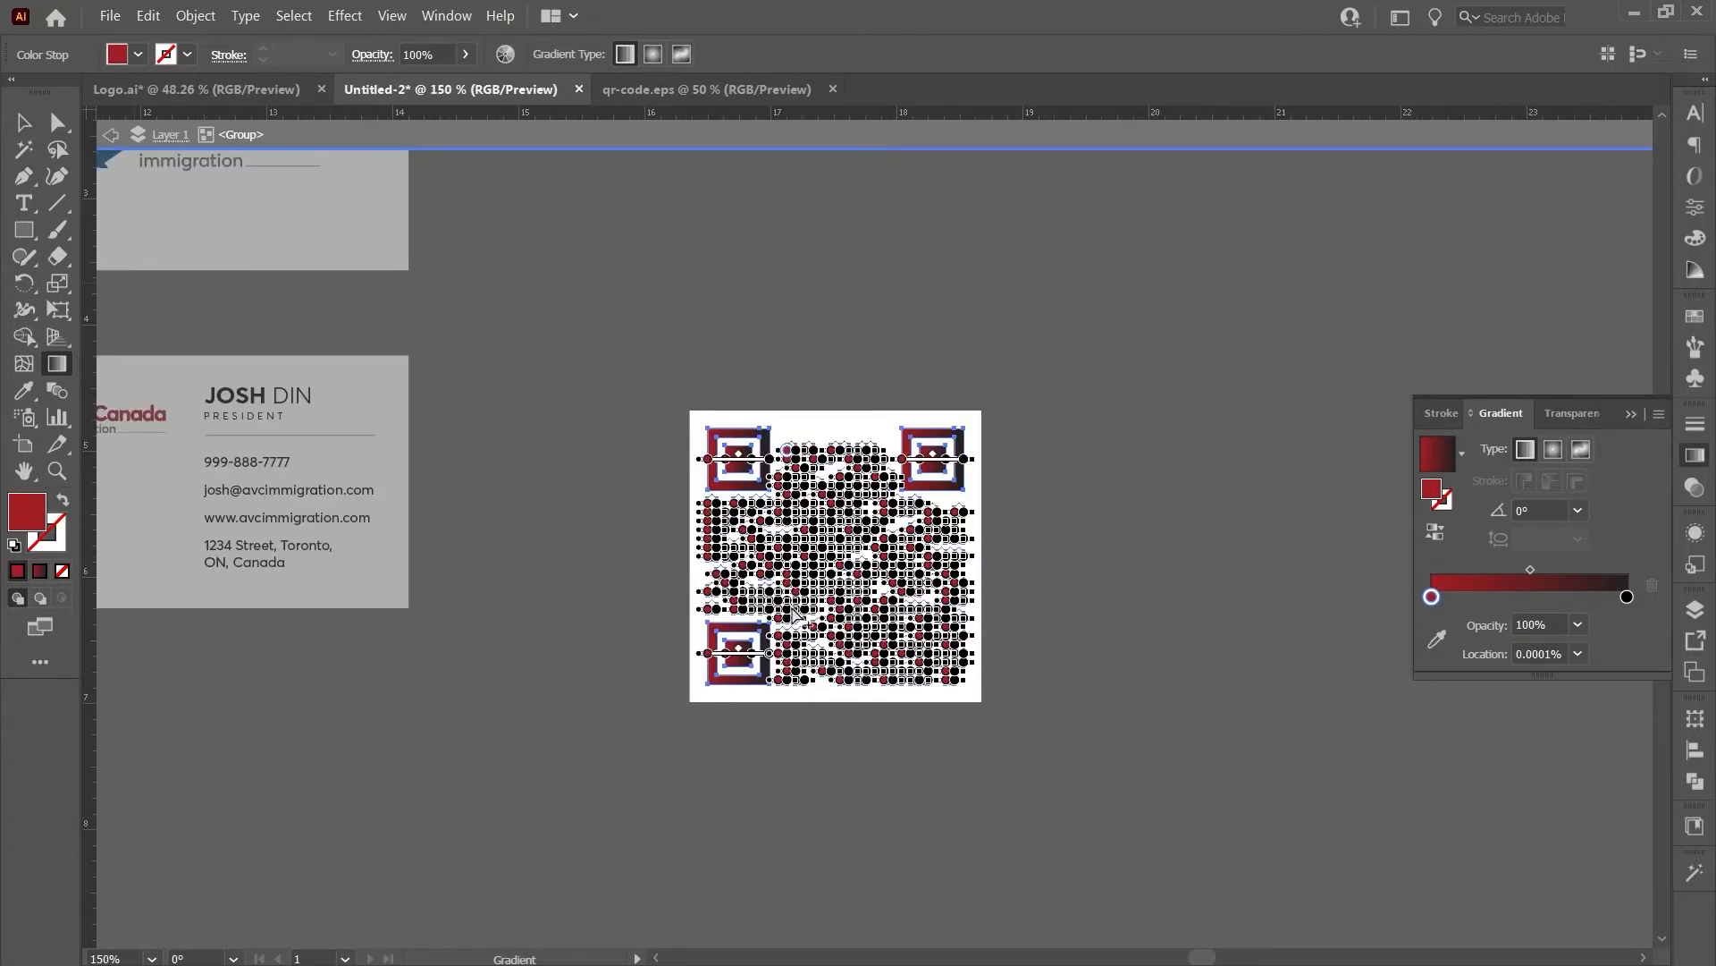
click(1437, 638)
click(320, 476)
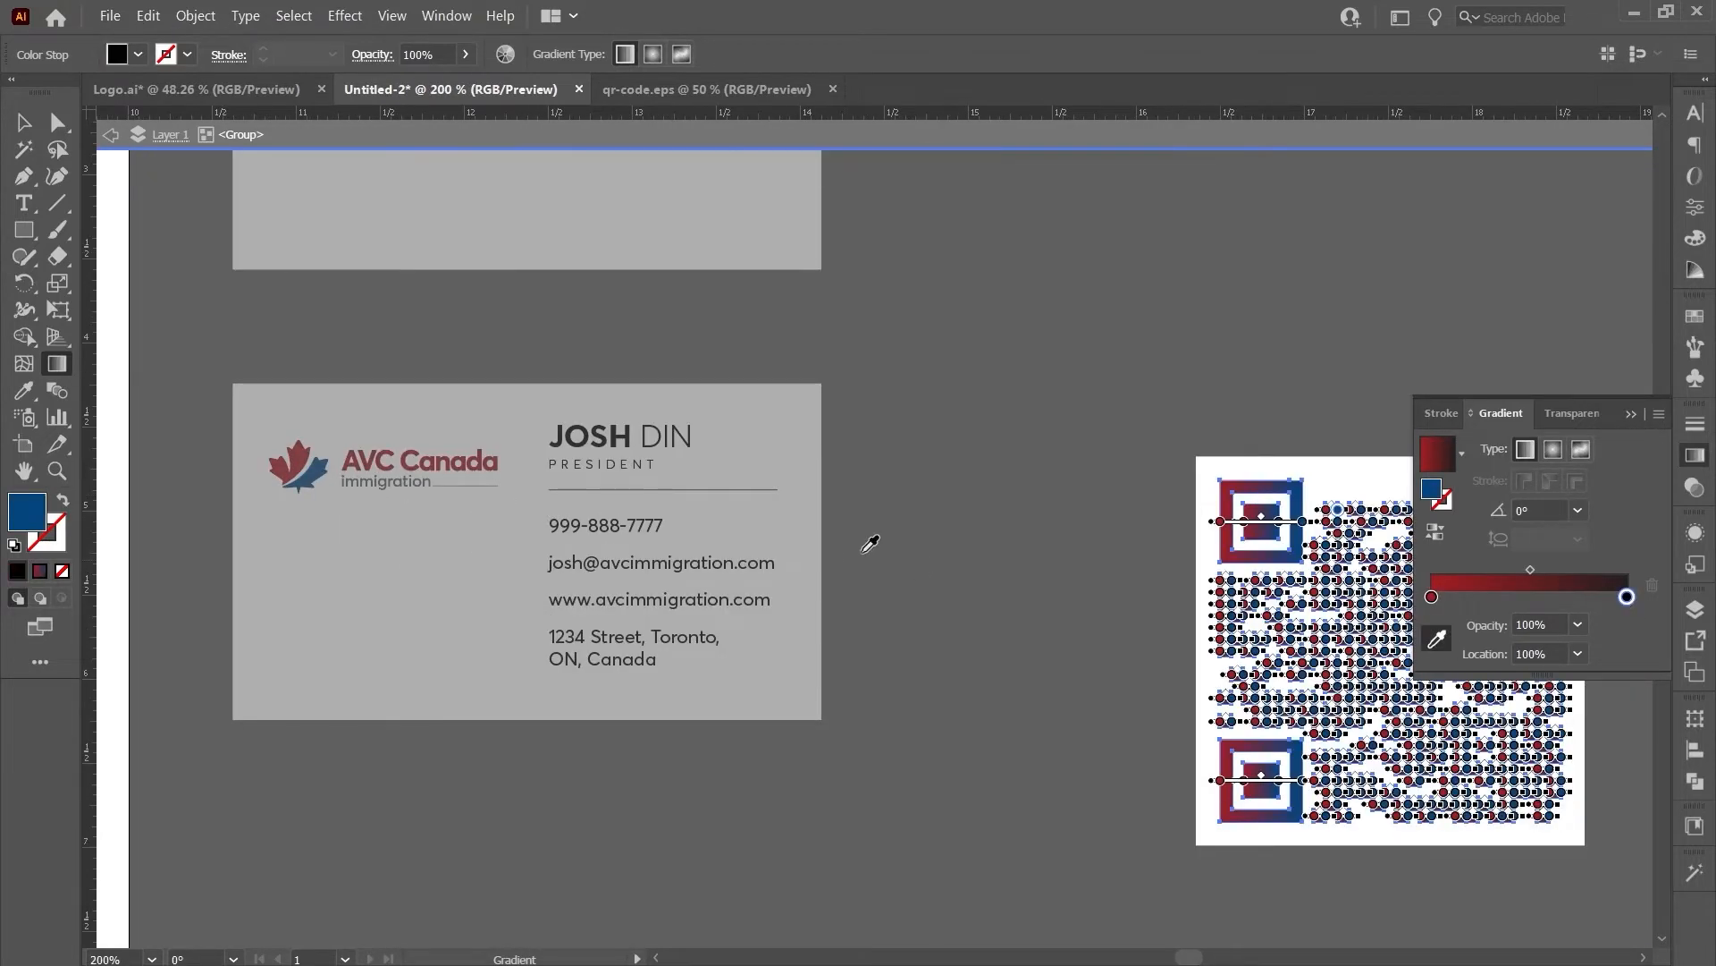
scroll(878, 536, down, 2)
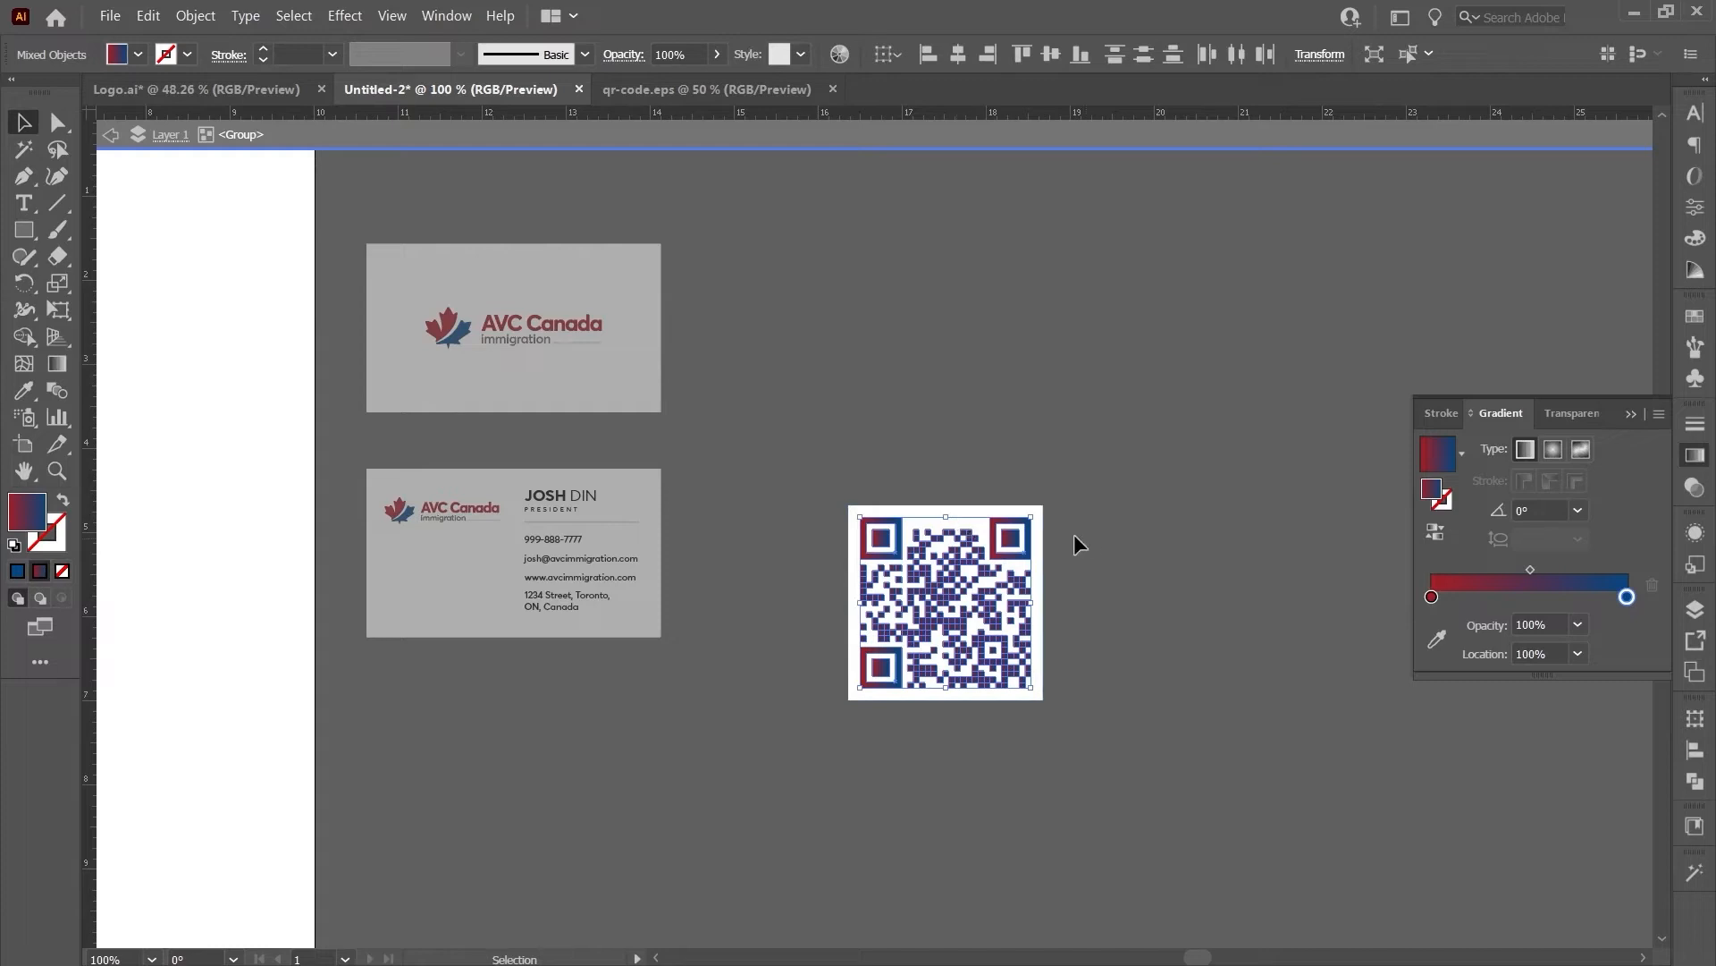
scroll(977, 516, up, 1)
drag(974, 492, 982, 767)
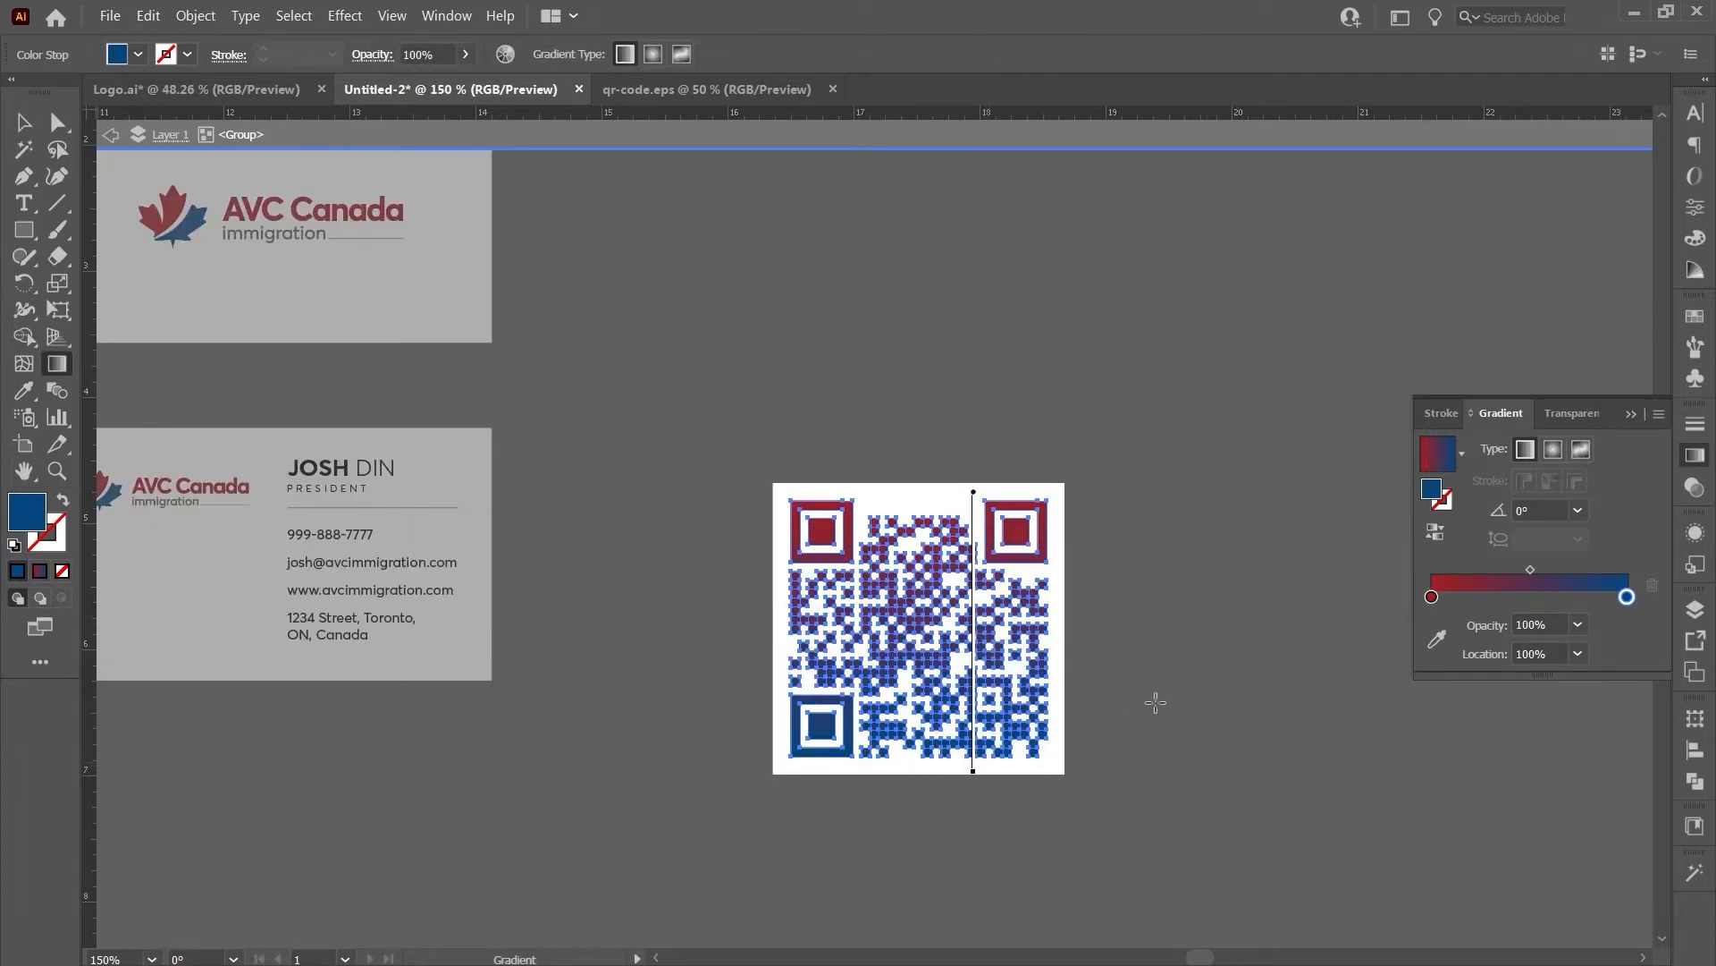
- Exit the QR group and move the QR code onto the business card
key(v)
double_click(1126, 654)
drag(263, 637, 702, 664)
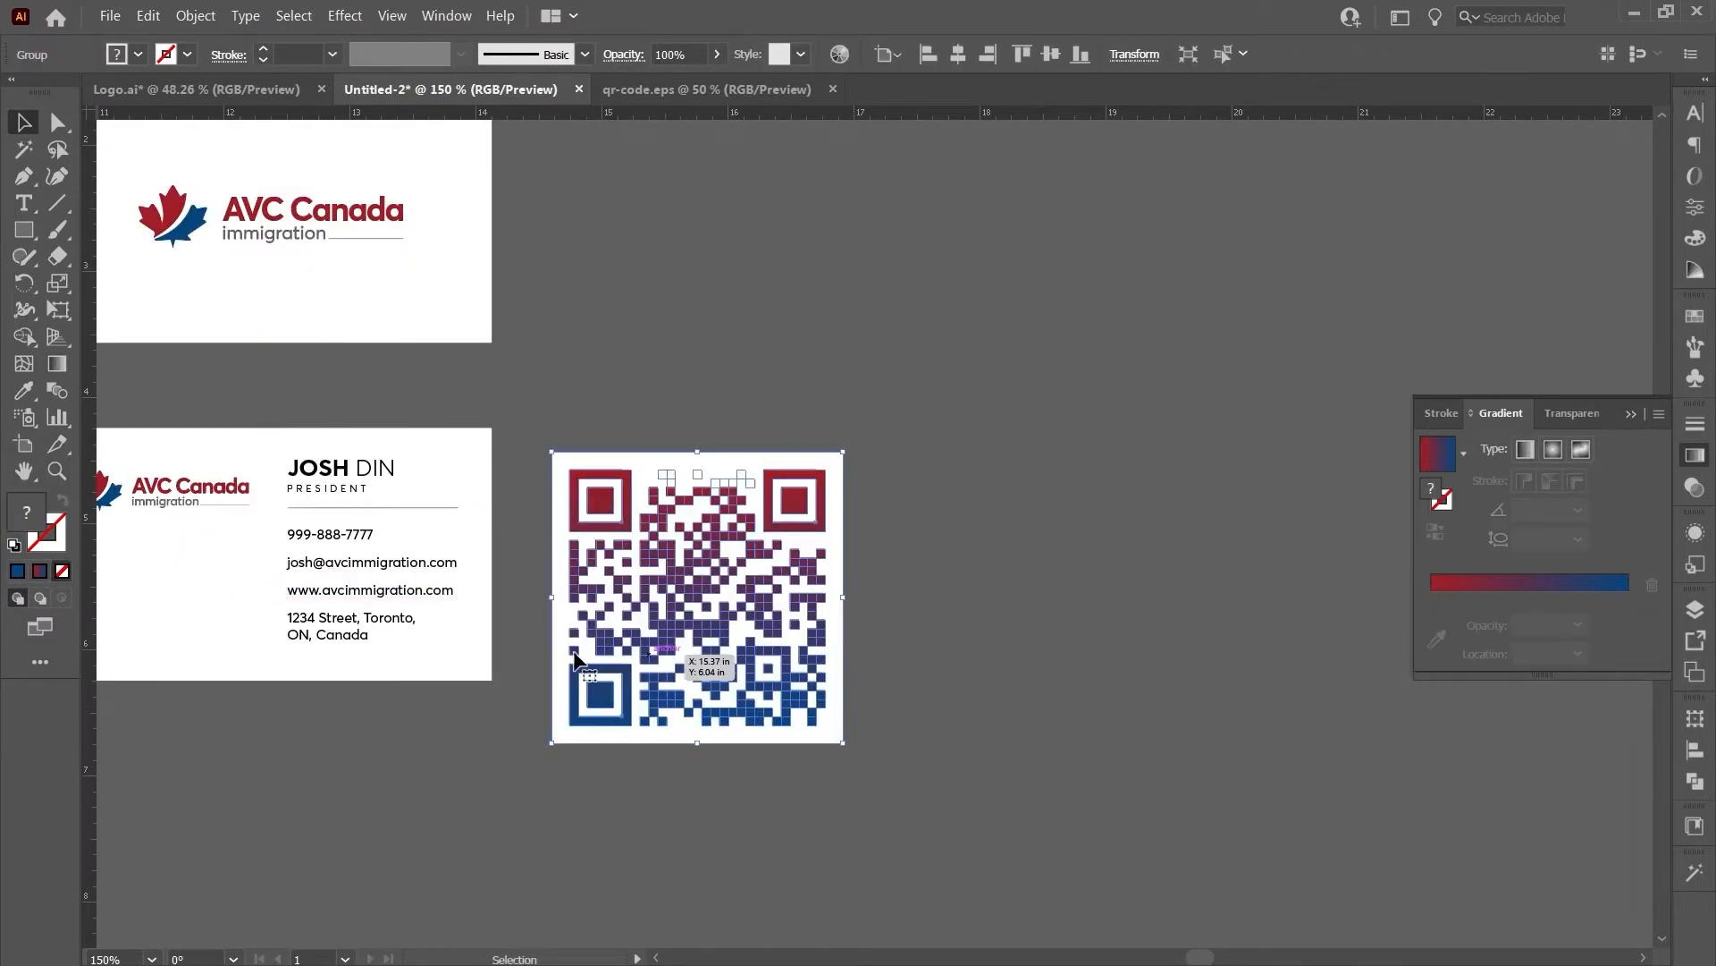
scroll(626, 590, up, 2)
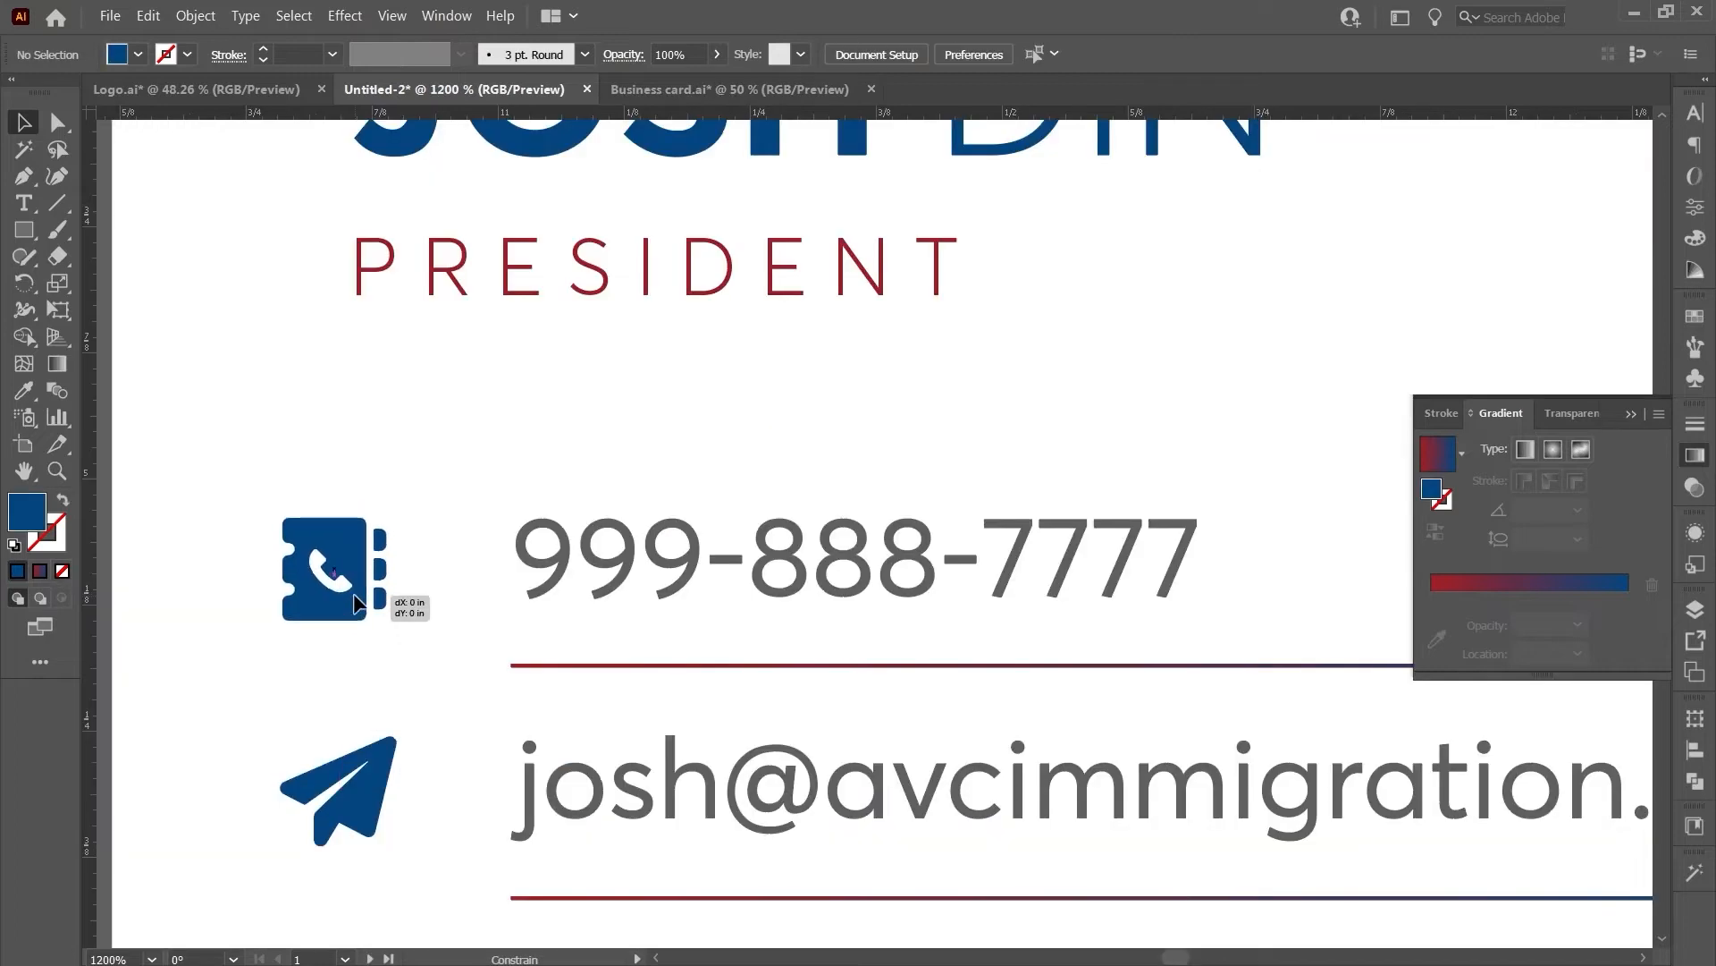
drag(366, 594, 361, 598)
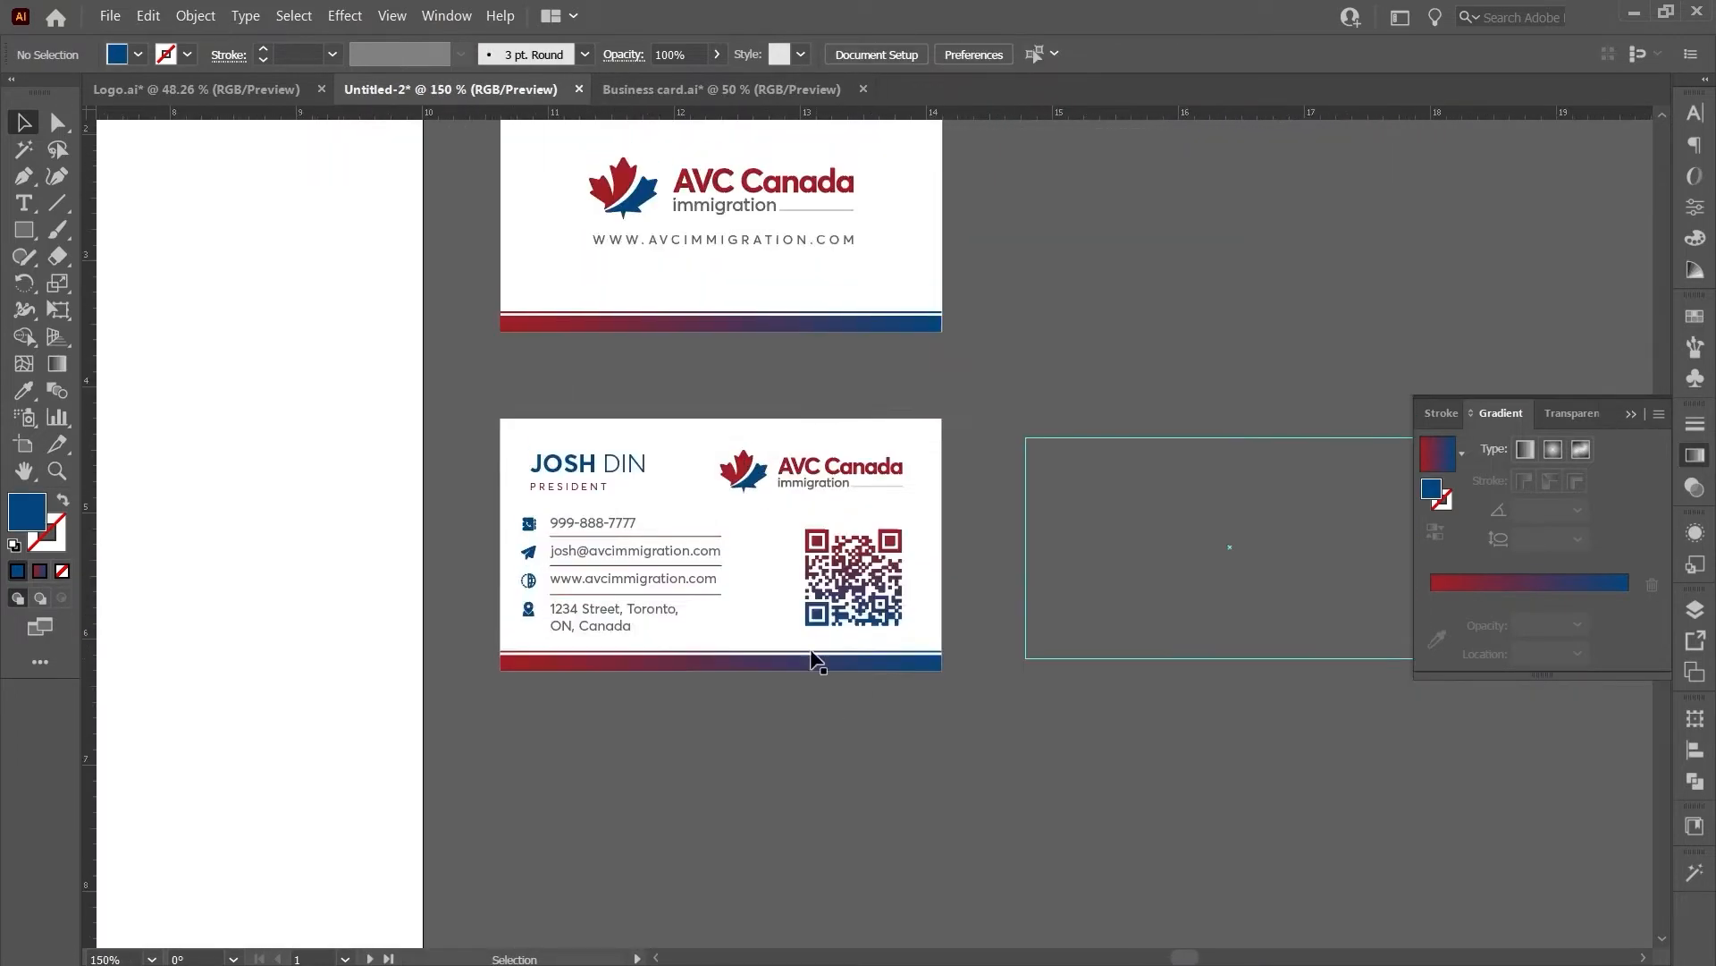
- Round the corners of both cards' background shapes
scroll(642, 525, up, 2)
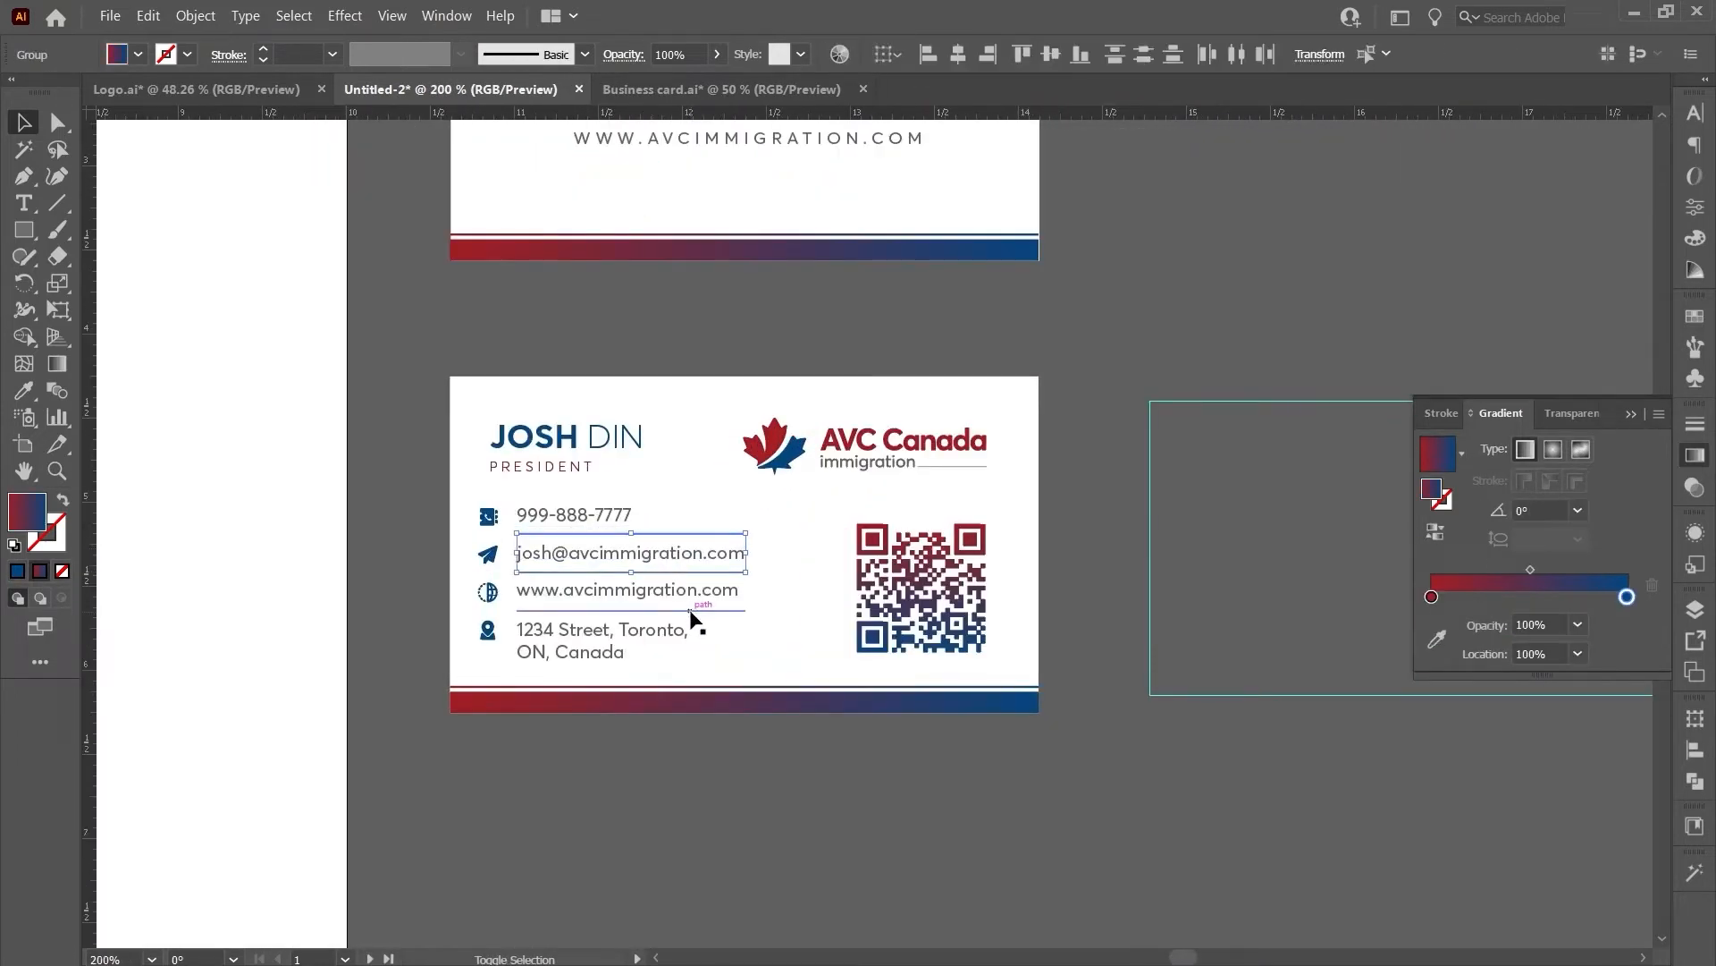
click(569, 661)
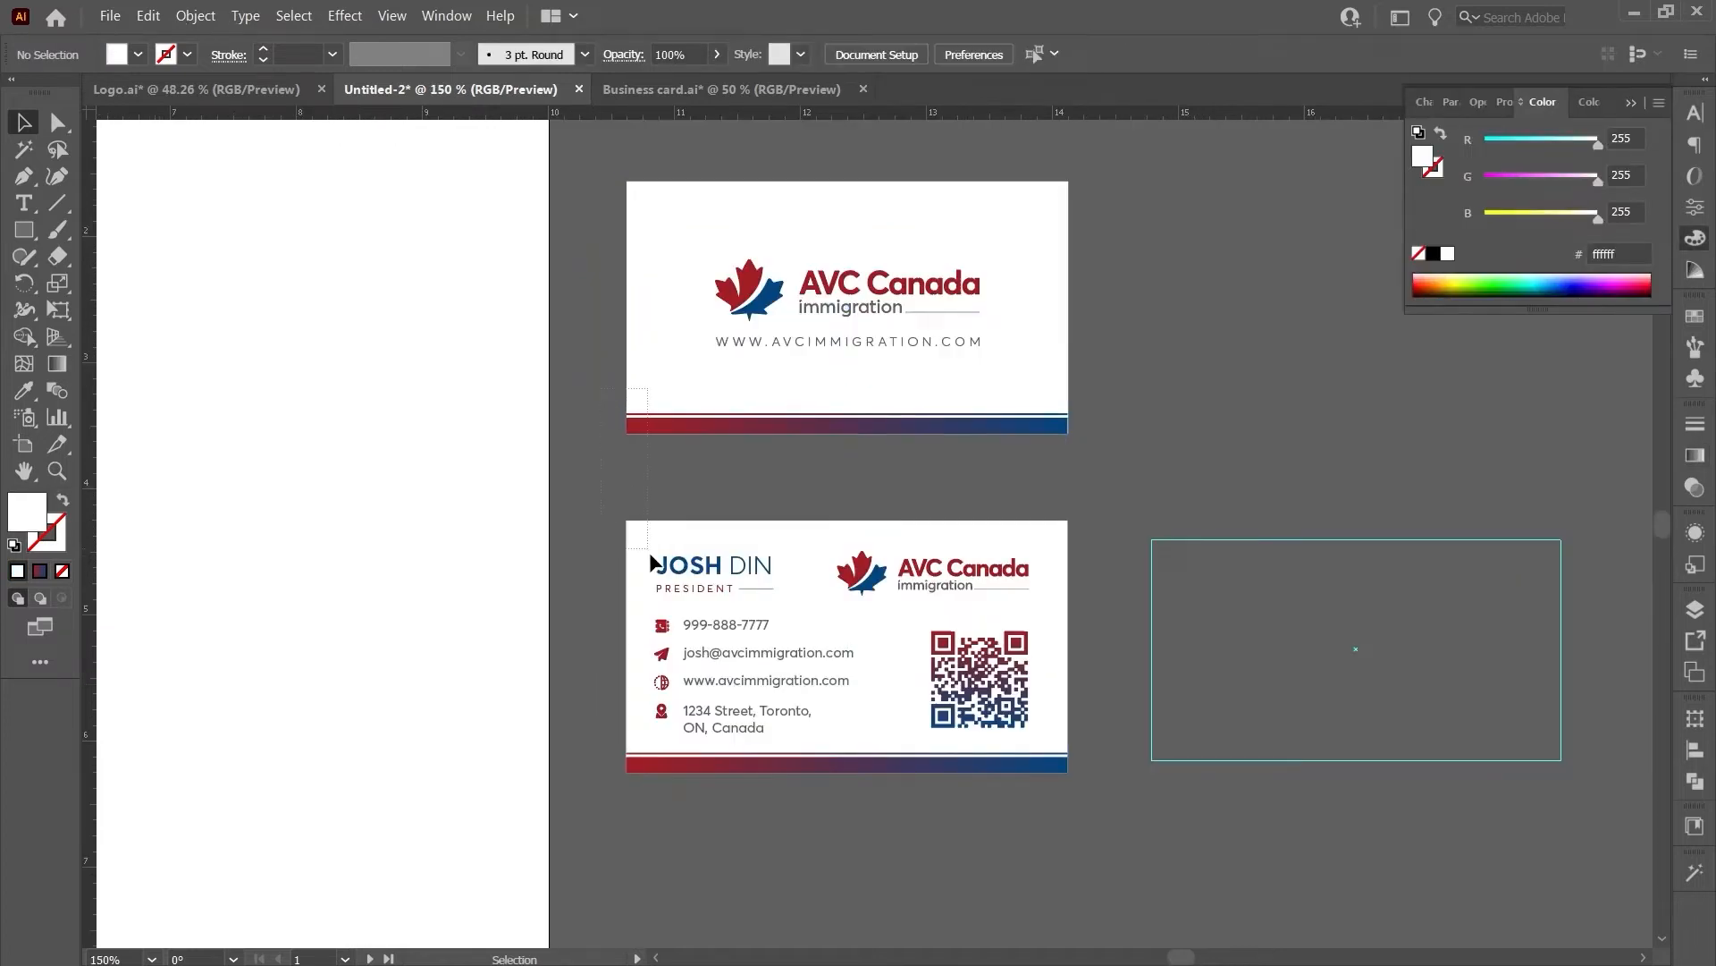
drag(650, 553, 640, 543)
scroll(700, 750, up, 2)
drag(573, 787, 632, 785)
- Centre the grouped cards vertically on the artboard and enlarge them
scroll(992, 751, down, 2)
click(856, 842)
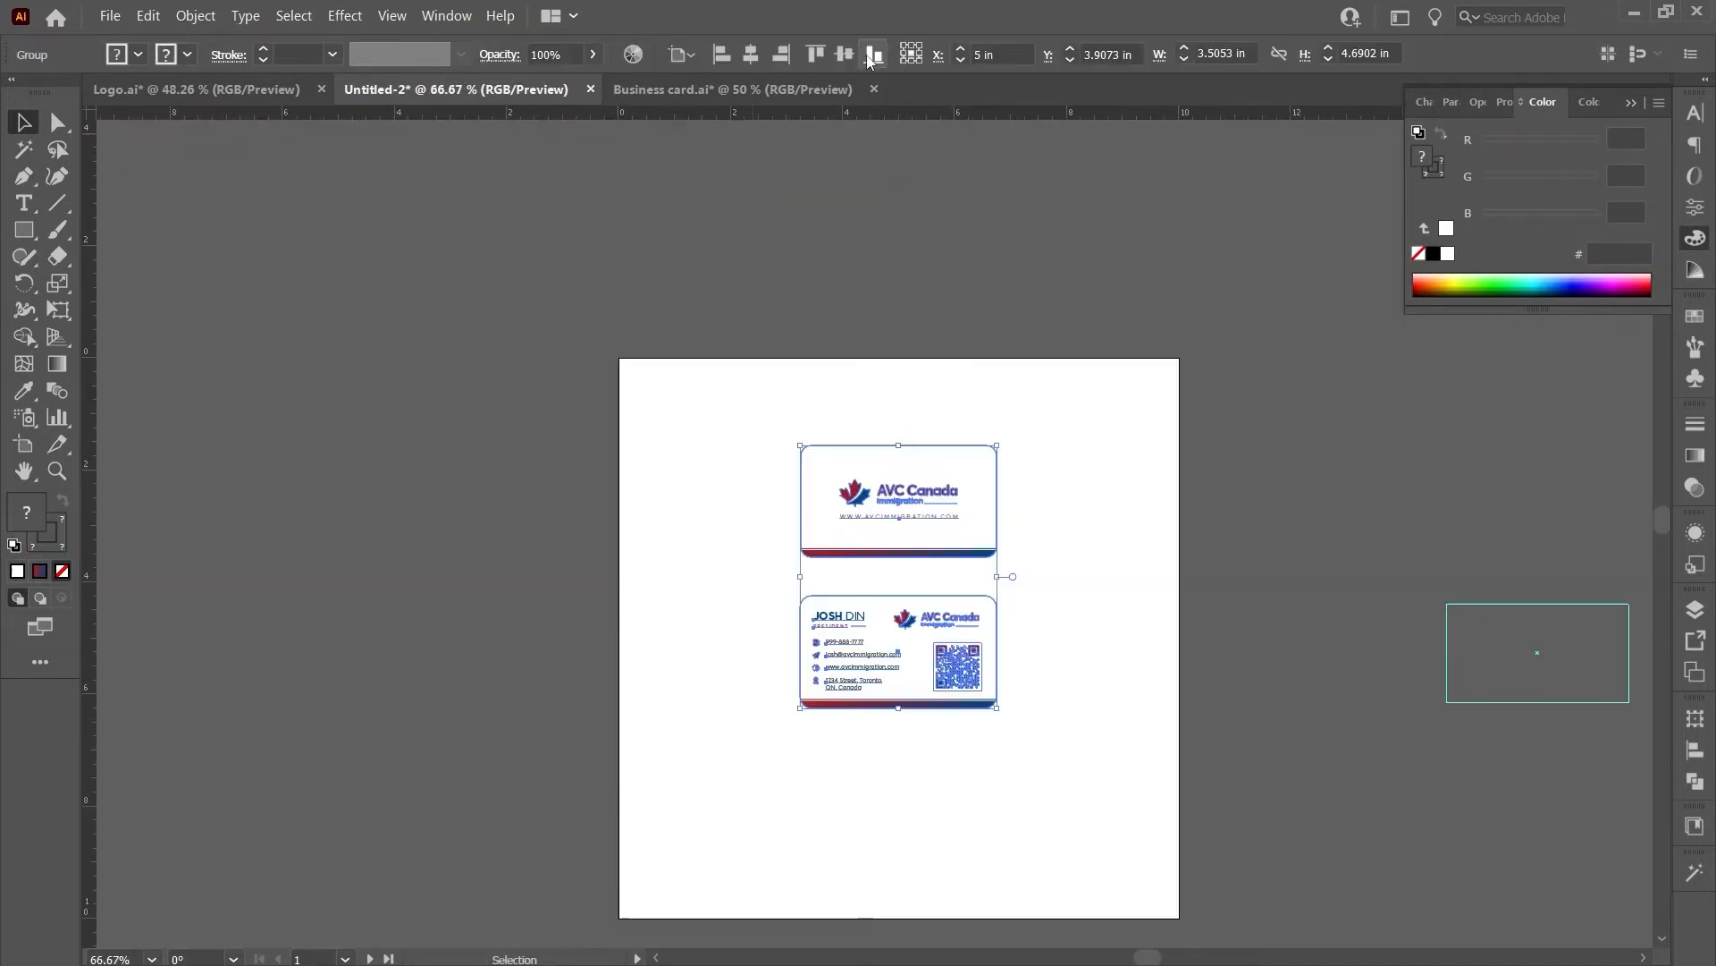
click(867, 60)
scroll(878, 820, up, 1)
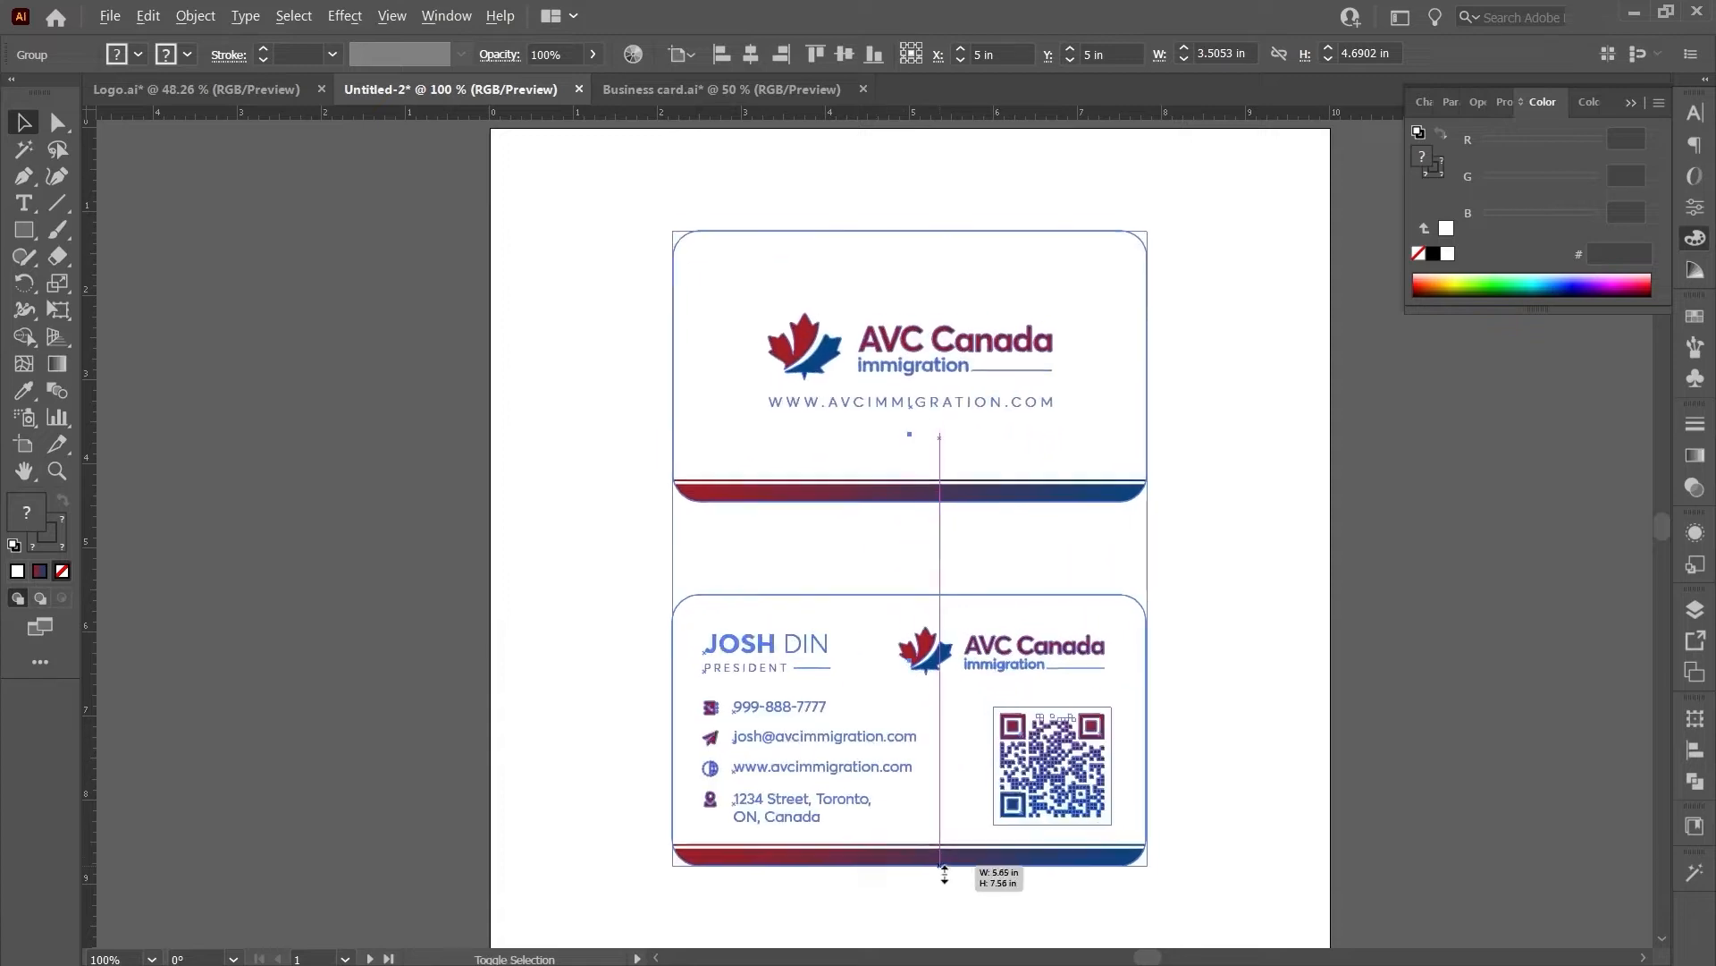
drag(944, 874, 946, 894)
- Ungroup the cards, move the bottom card up, and add drop shadows to both
right_click(921, 693)
click(976, 513)
drag(988, 755, 989, 723)
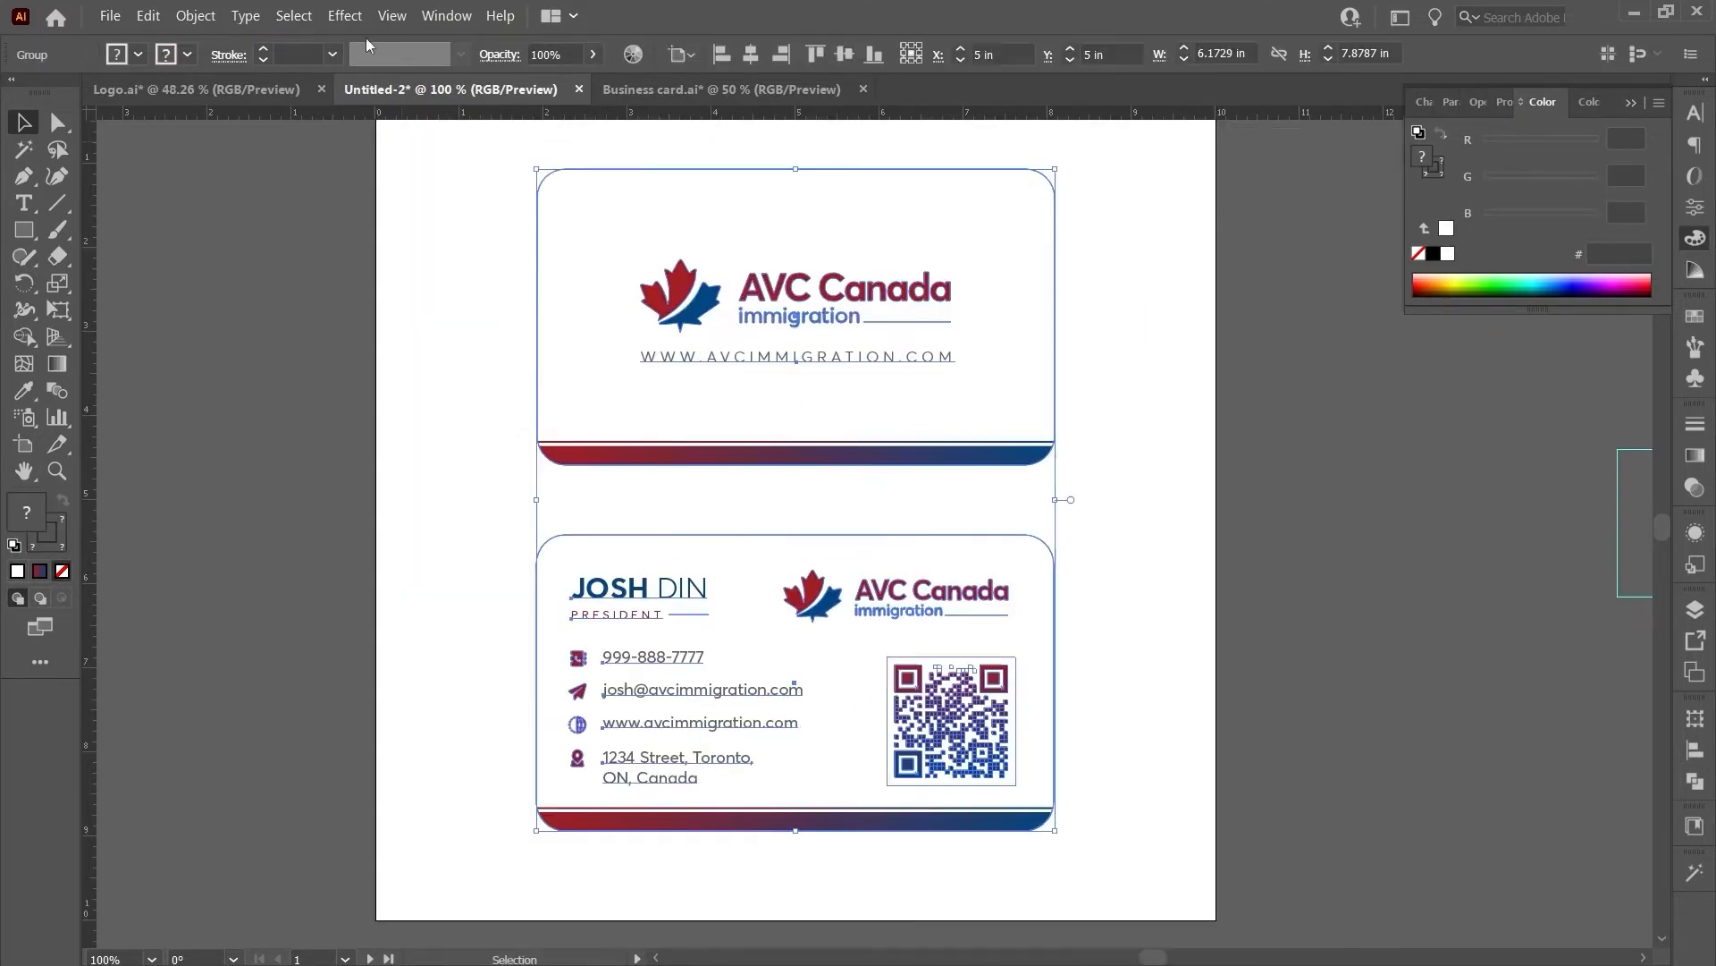
click(345, 15)
click(576, 219)
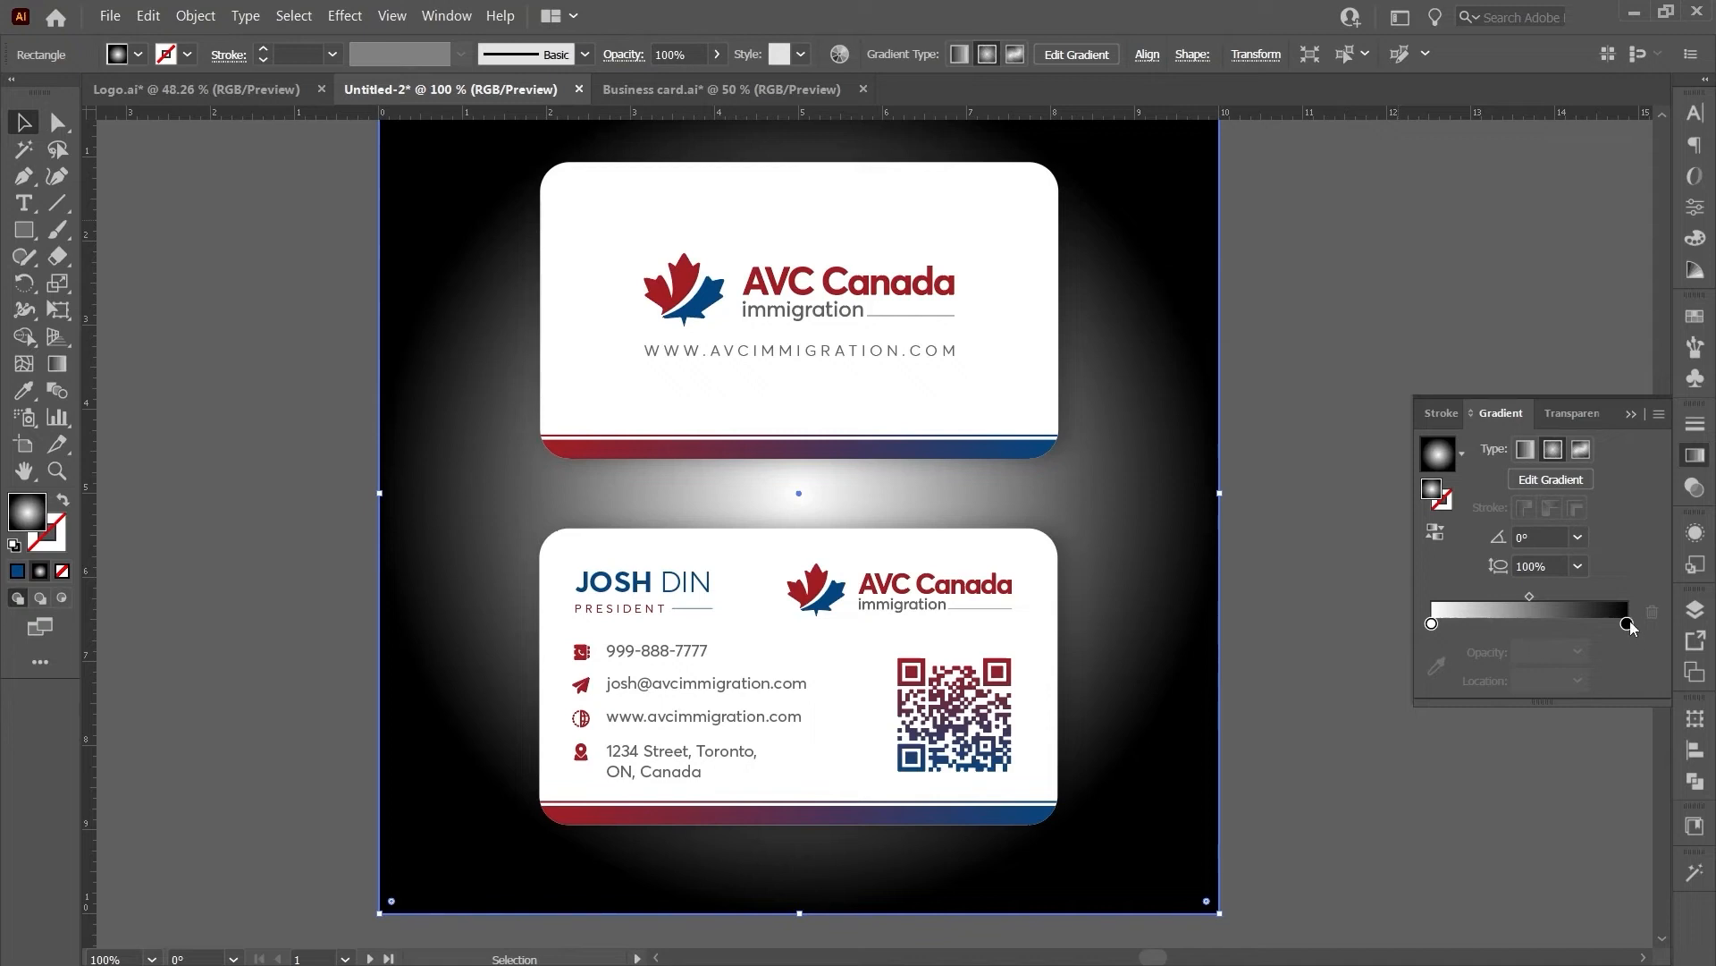
- Change the backdrop's dark gradient stop to a medium grey swatch
double_click(1627, 623)
click(1339, 743)
click(1512, 743)
click(1482, 743)
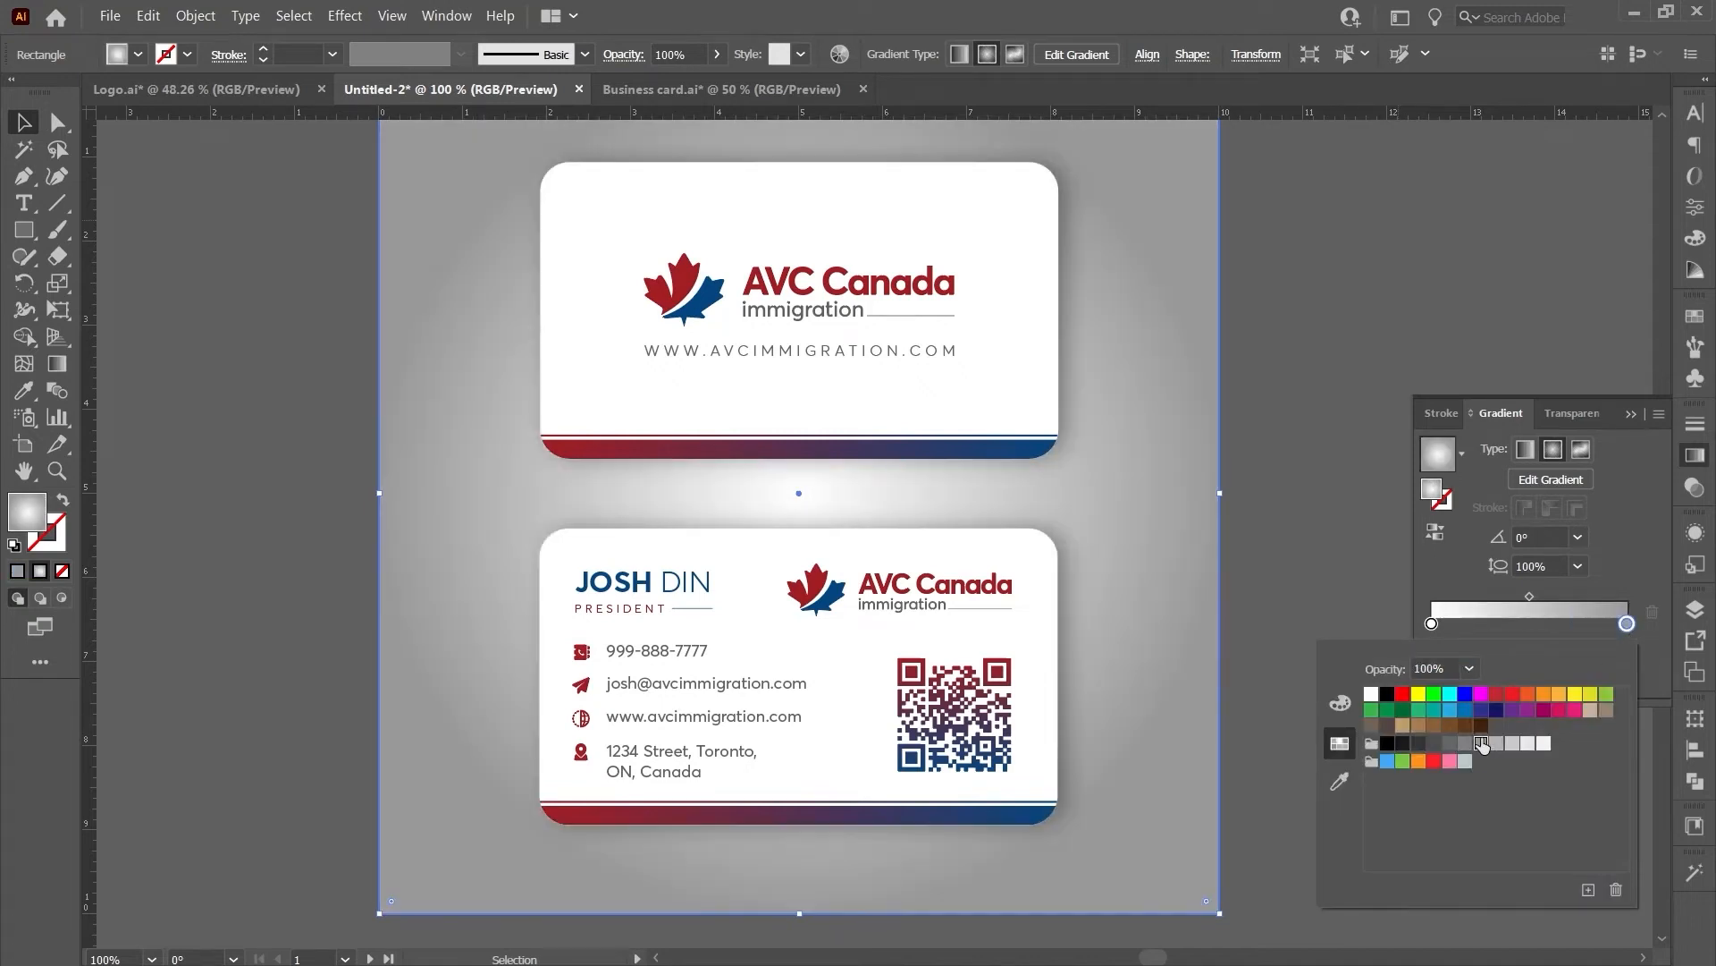
click(1450, 581)
scroll(1162, 572, down, 1)
scroll(1162, 556, up, 1)
scroll(1166, 571, down, 1)
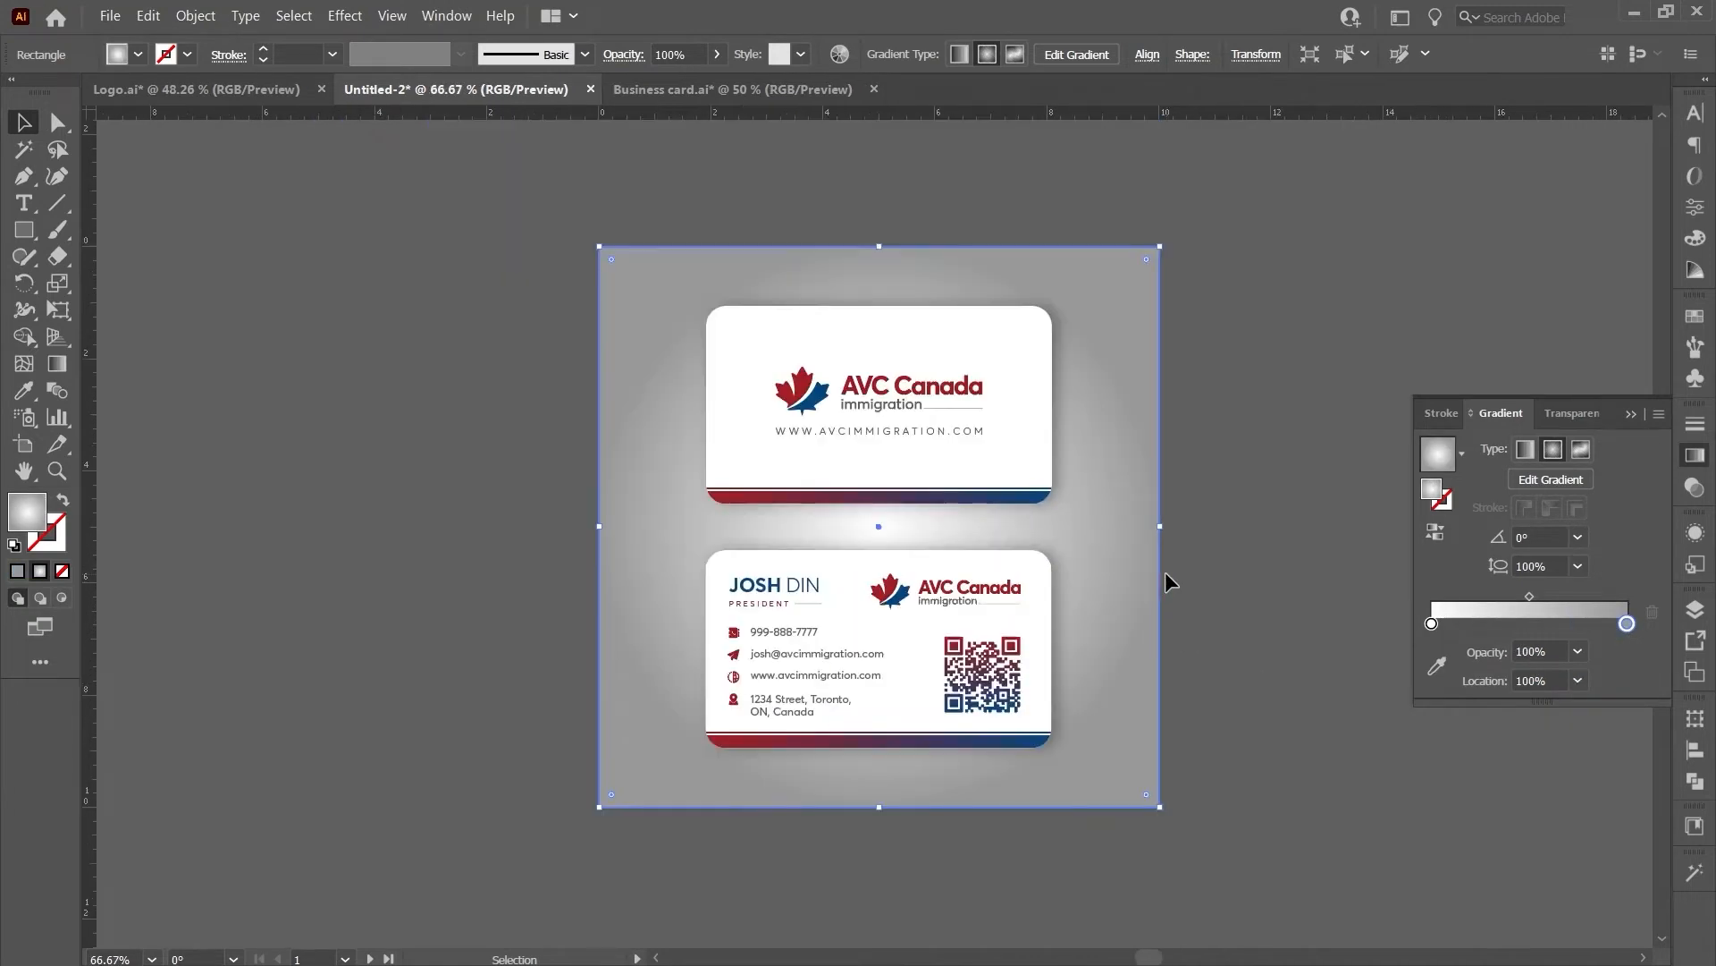
scroll(1166, 572, up, 1)
- Widen the radial gradient's spread by dragging its end handle outward
key(g)
drag(1168, 548, 1223, 548)
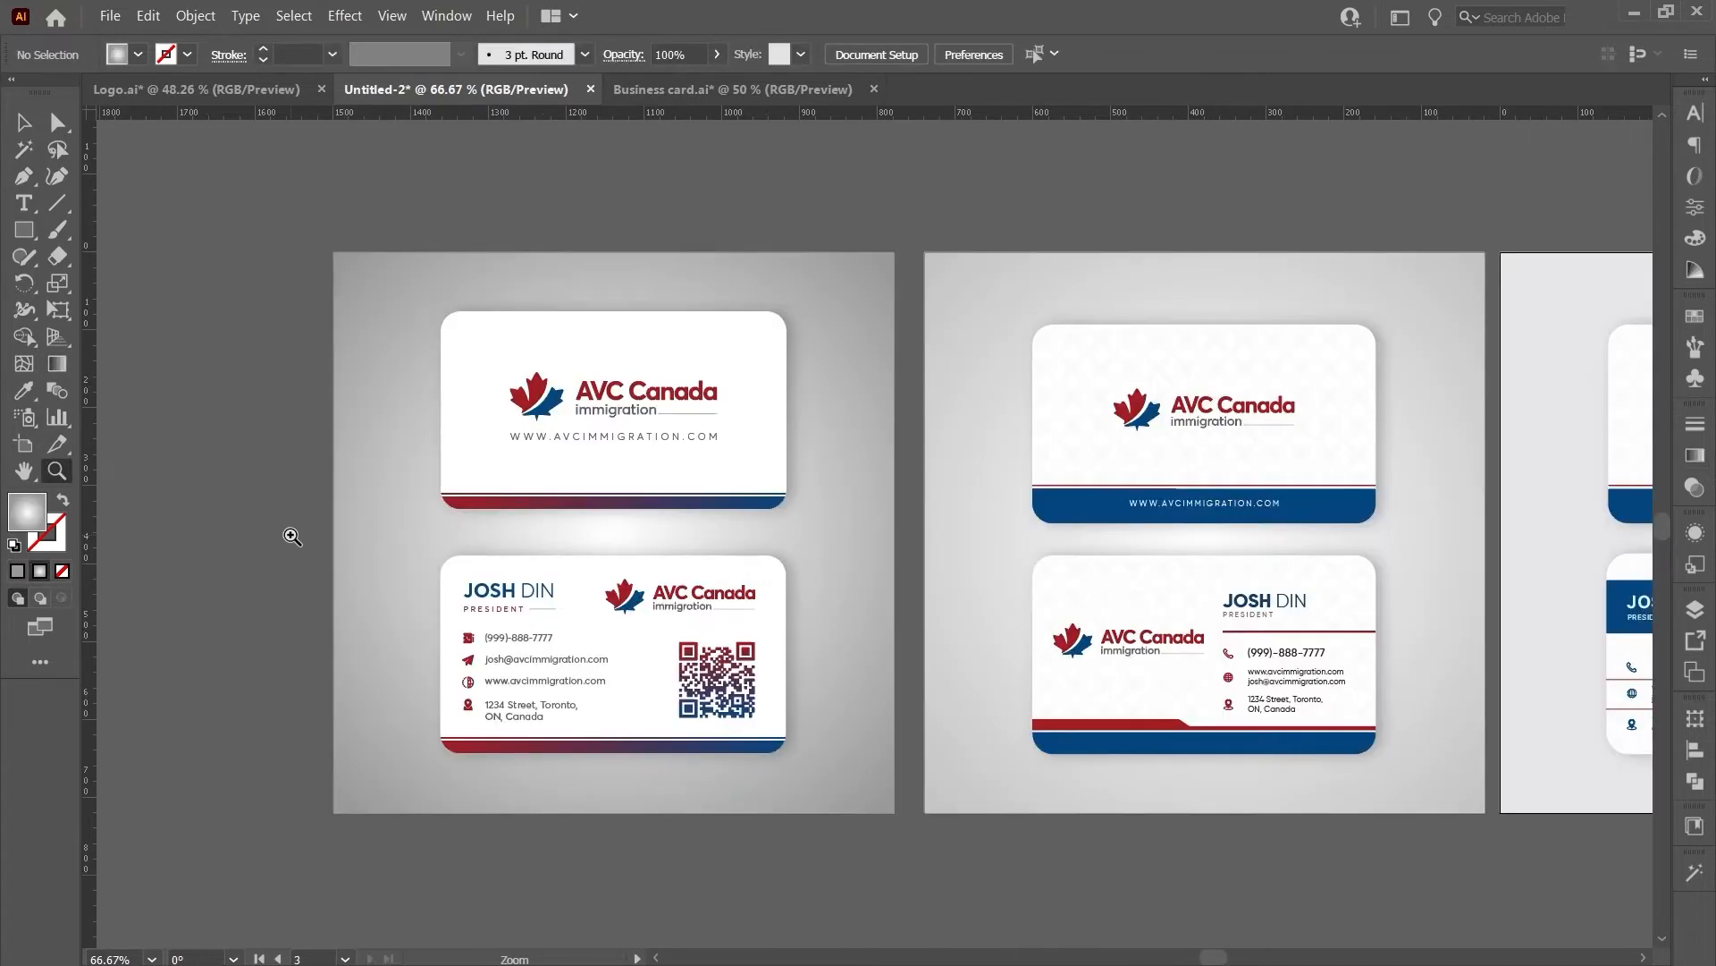
mouse_move(287, 536)
mouse_down()
mouse_move(322, 533)
mouse_move(283, 539)
mouse_up()
scroll(804, 537, right, 6)
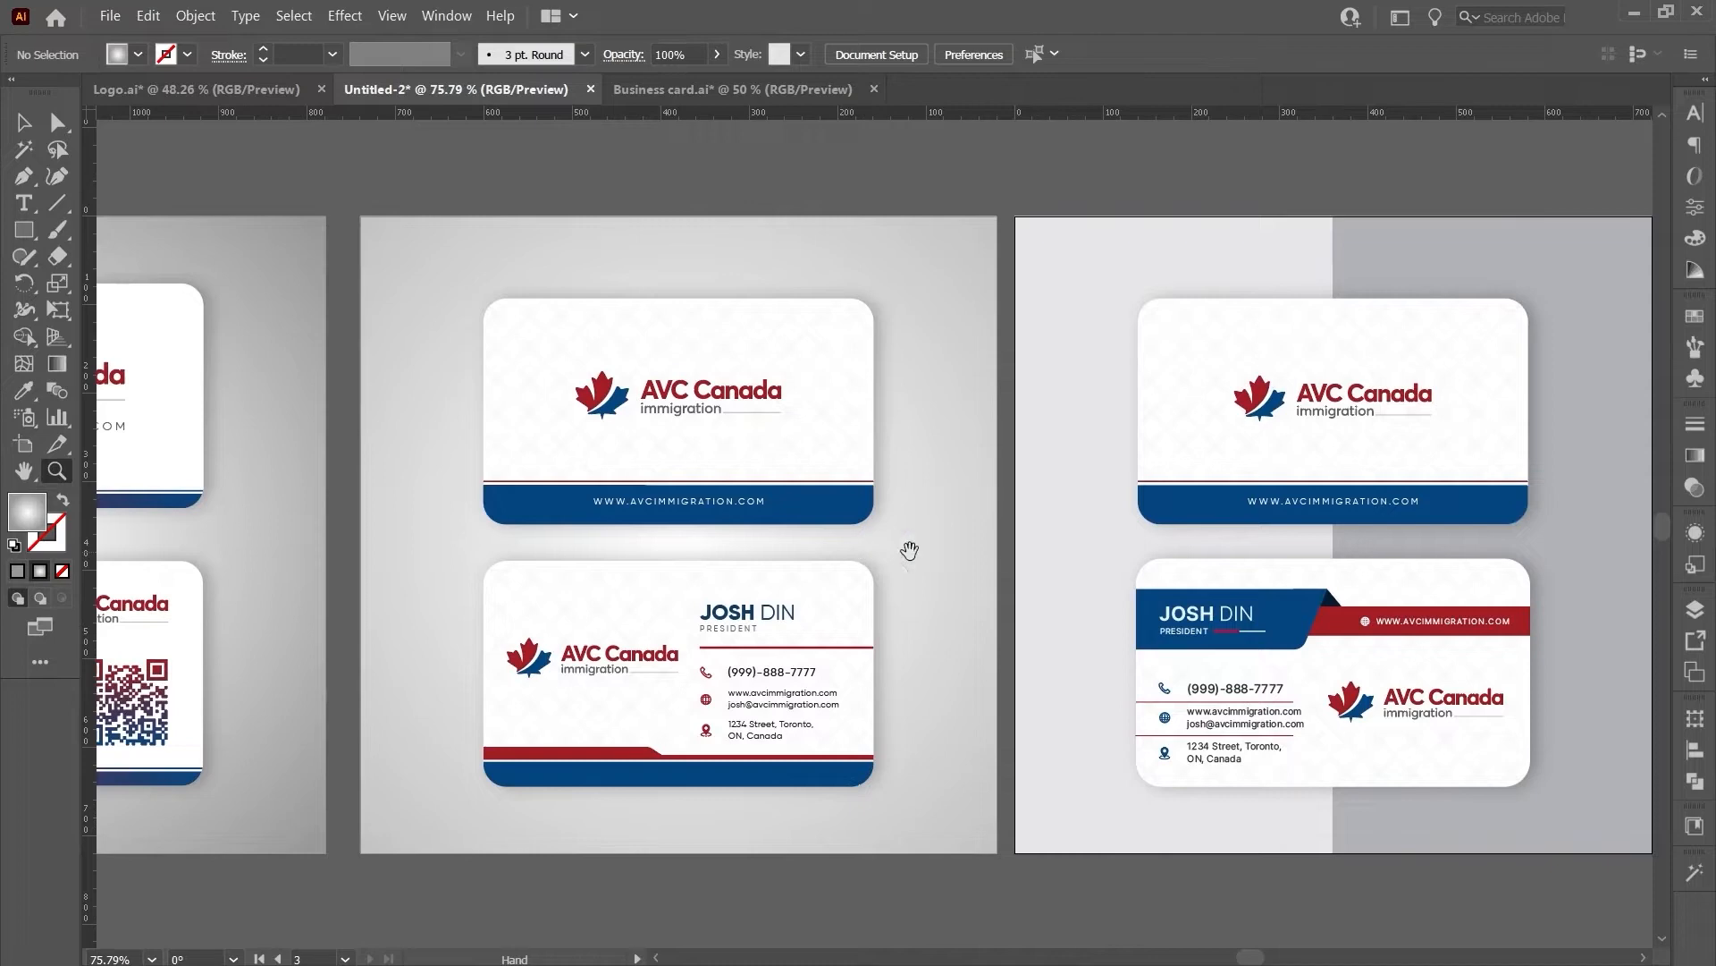
- Survey the three card artboards and open Export for Screens with Alt+Ctrl+E
drag(997, 551, 755, 552)
drag(946, 547, 1347, 575)
drag(1055, 539, 684, 561)
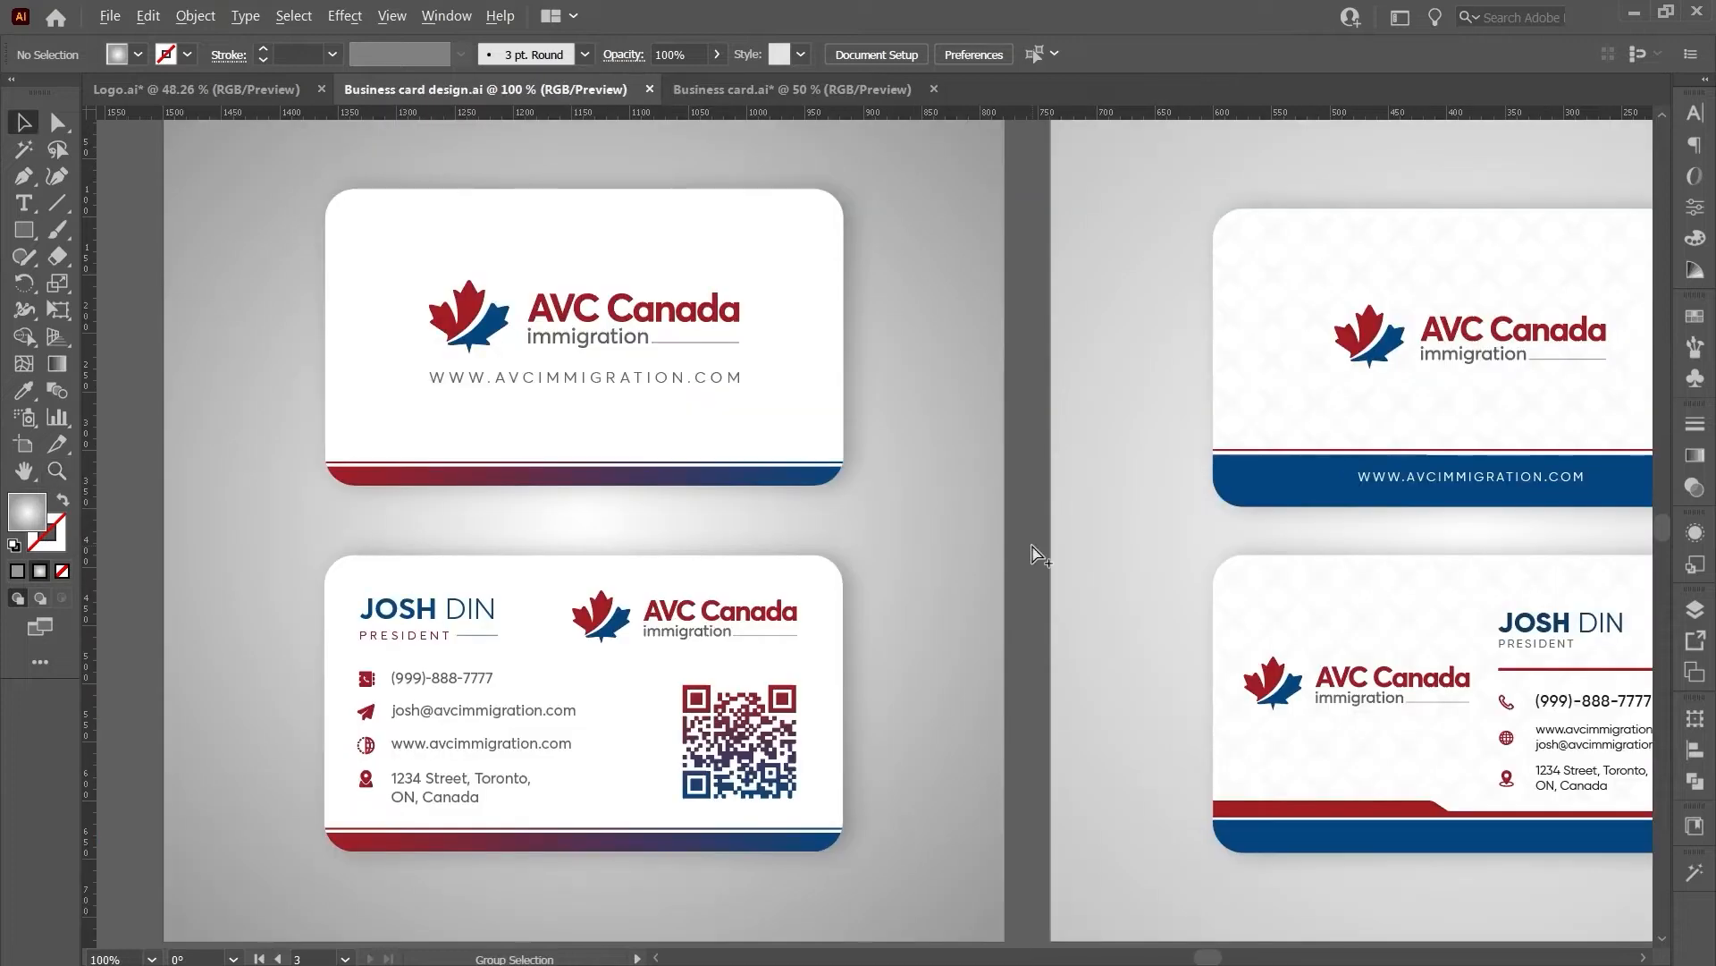
key(ctrl+alt+e)
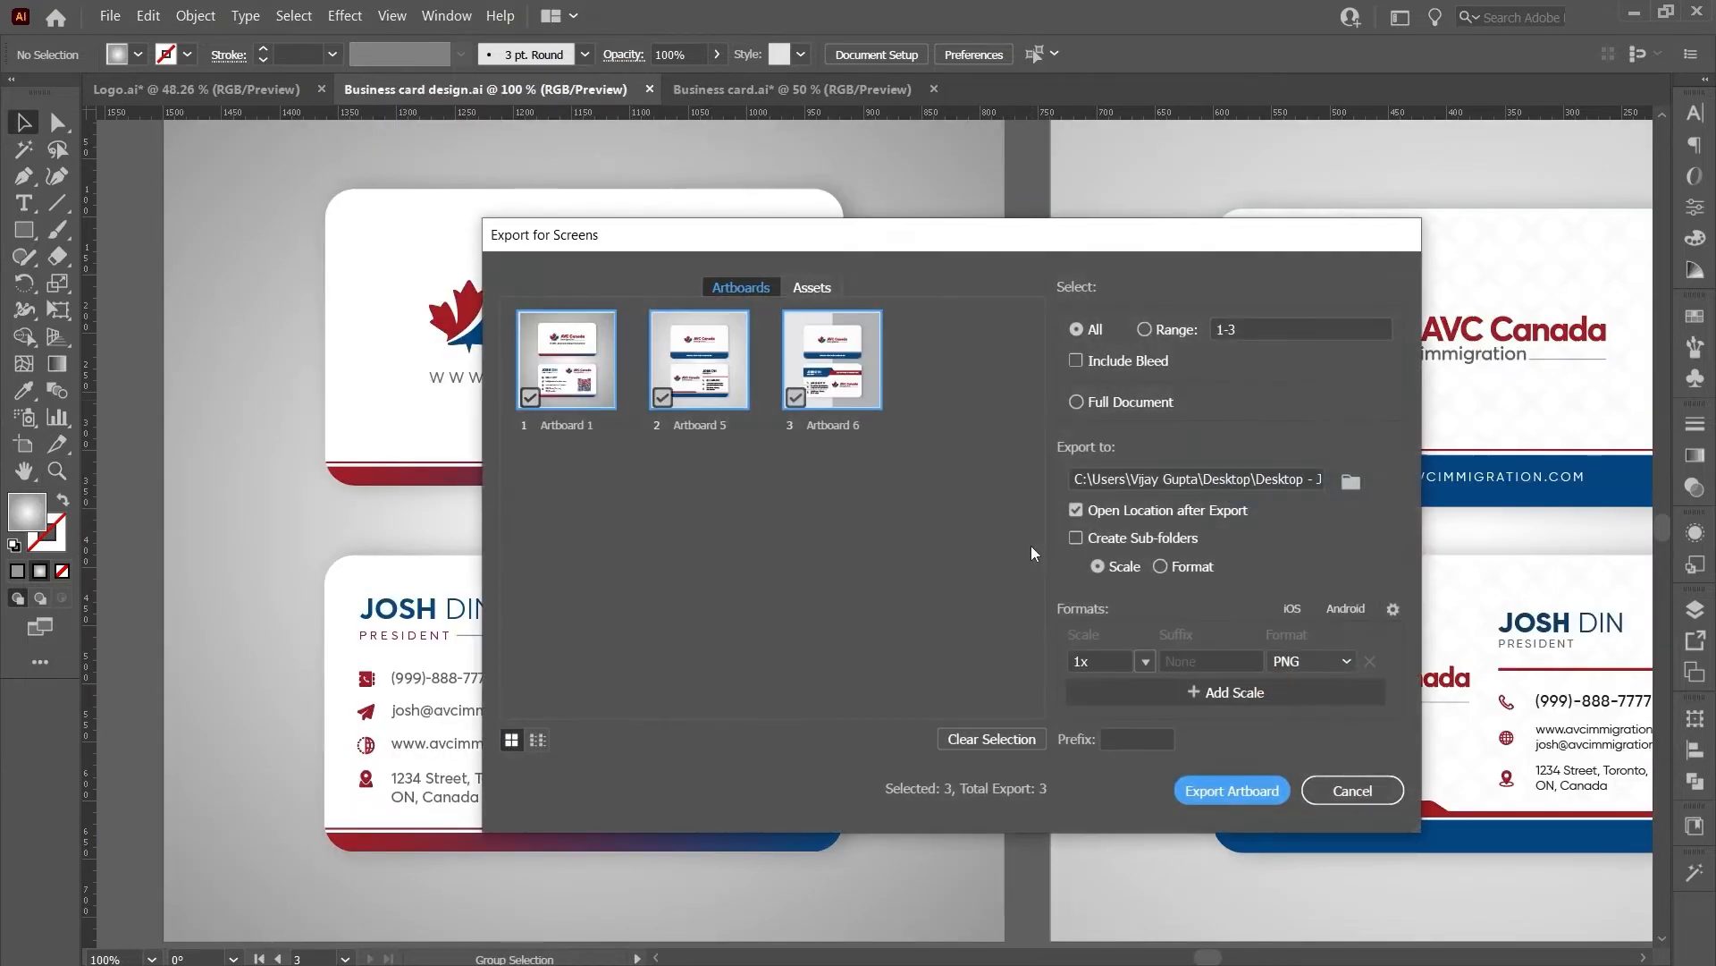
- Rename the three artboards Design 1, Design 2 and Design 3
click(556, 425)
text(Des)
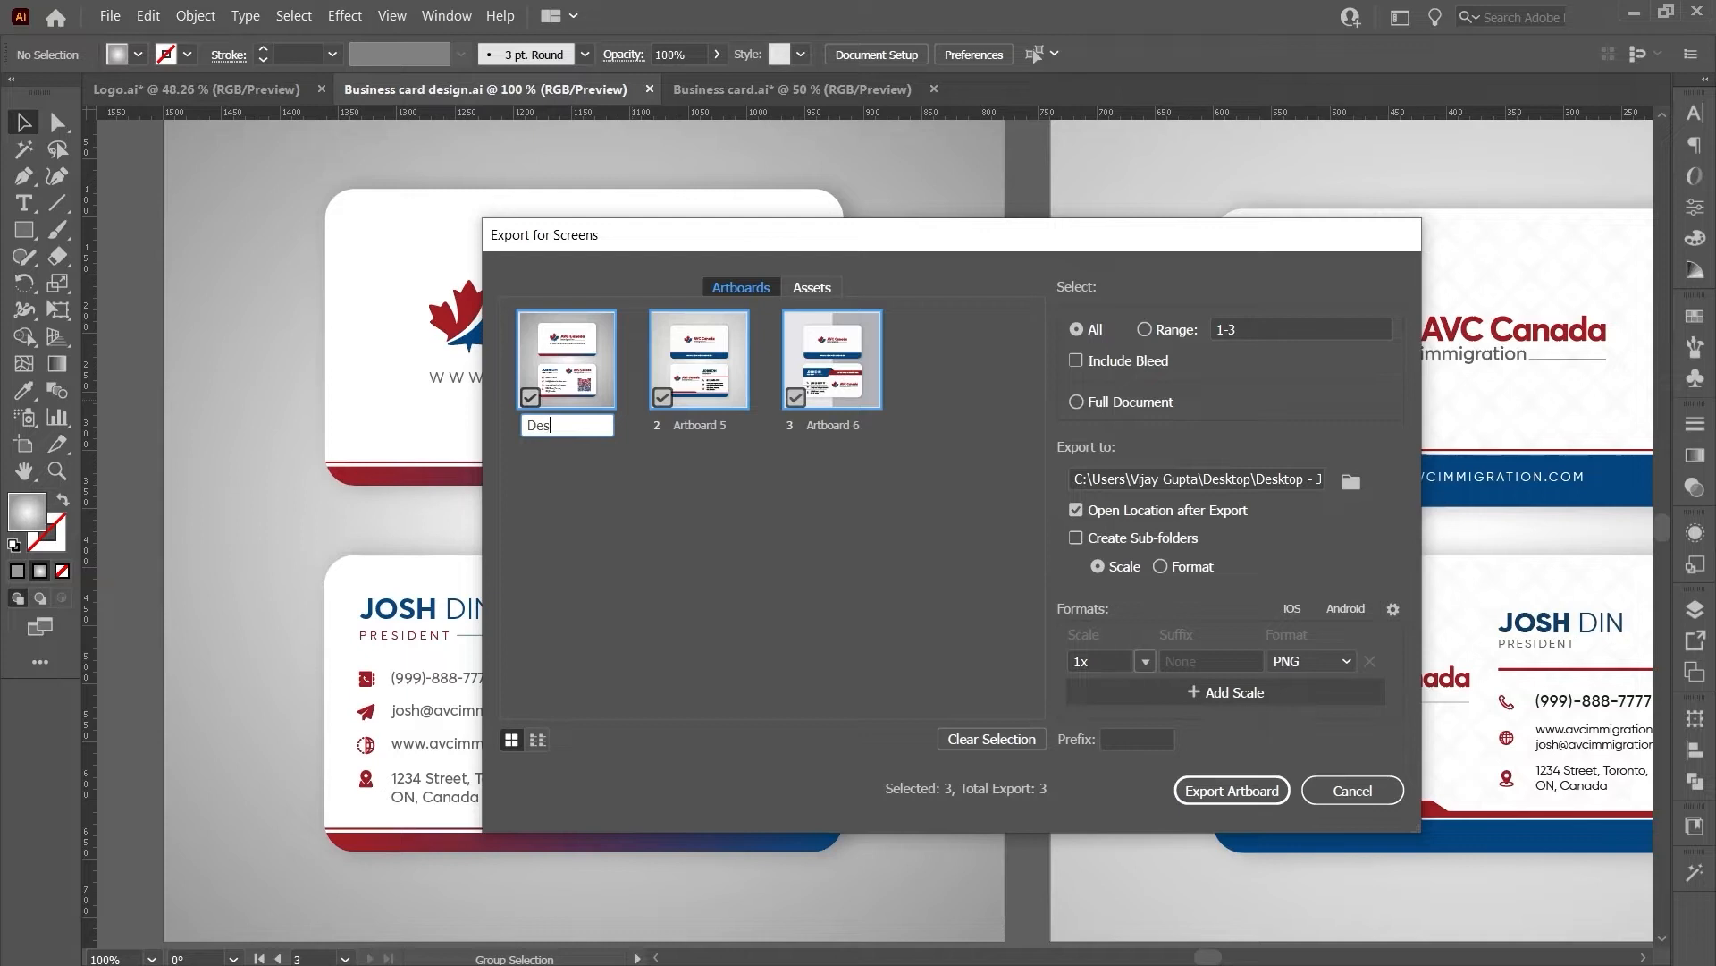
key(Return)
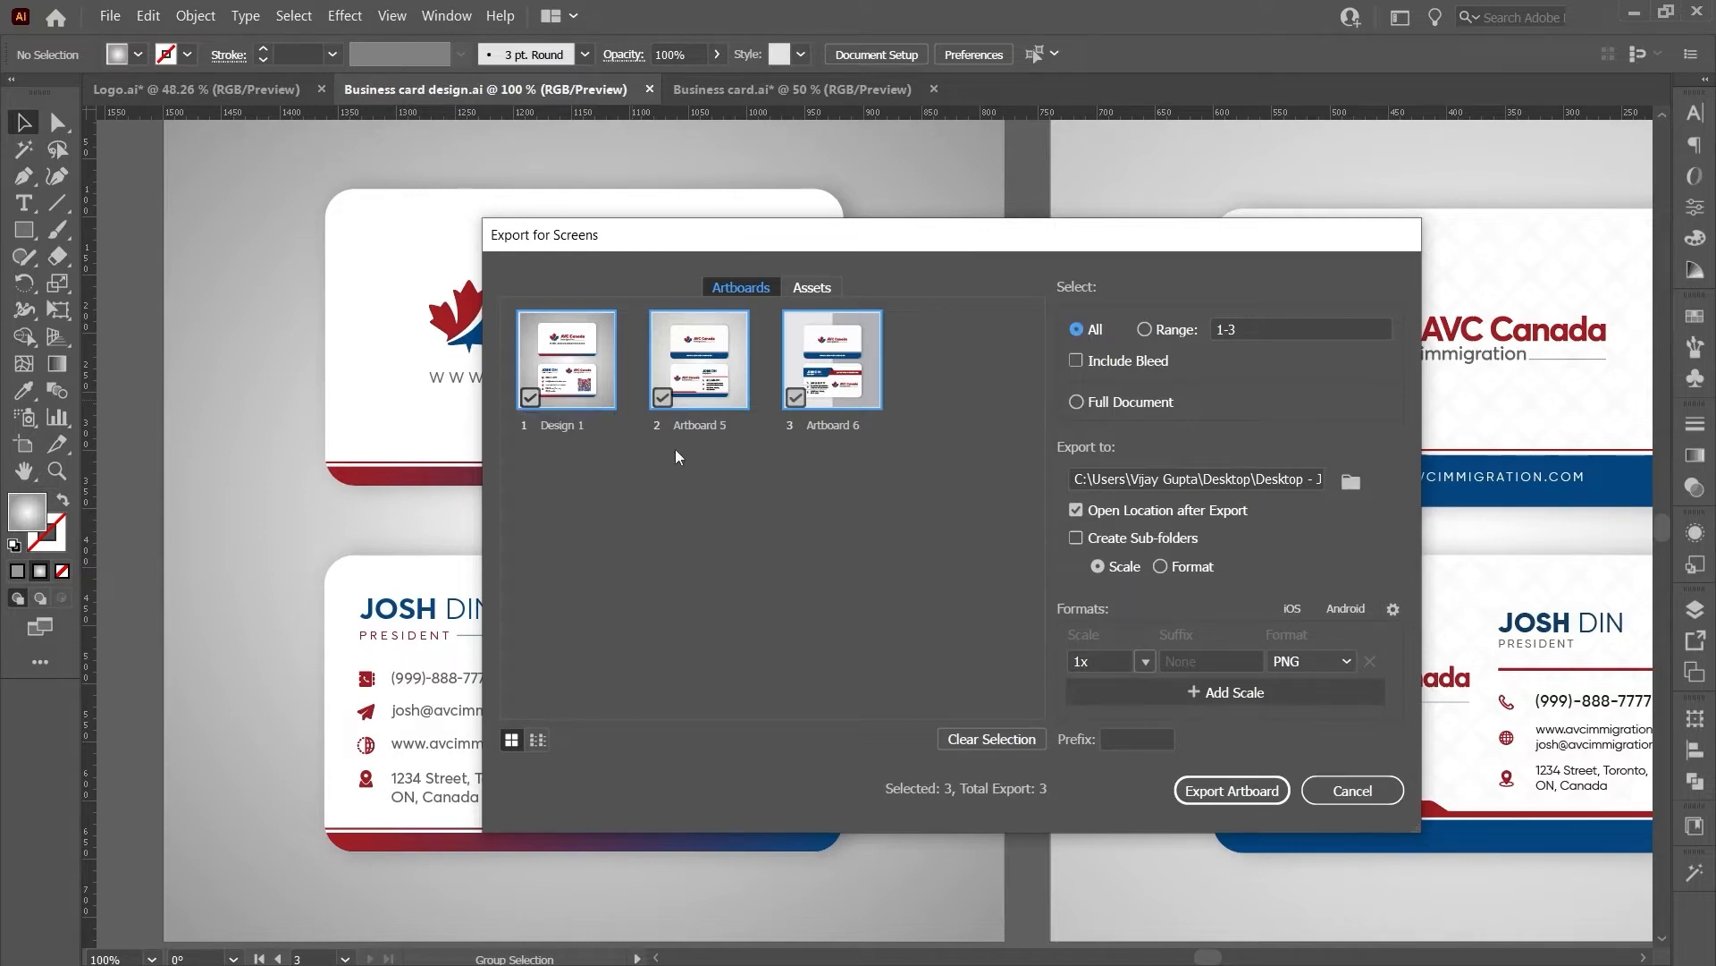
double_click(732, 421)
text(Design 1)
key(shift+Left)
text(2)
key(Return)
double_click(834, 421)
text(Design 1)
key(shift+Left)
text(3)
key(Return)
- Set export scale to 3x, format to JPG 80, and clear the file-name suffix
click(1145, 661)
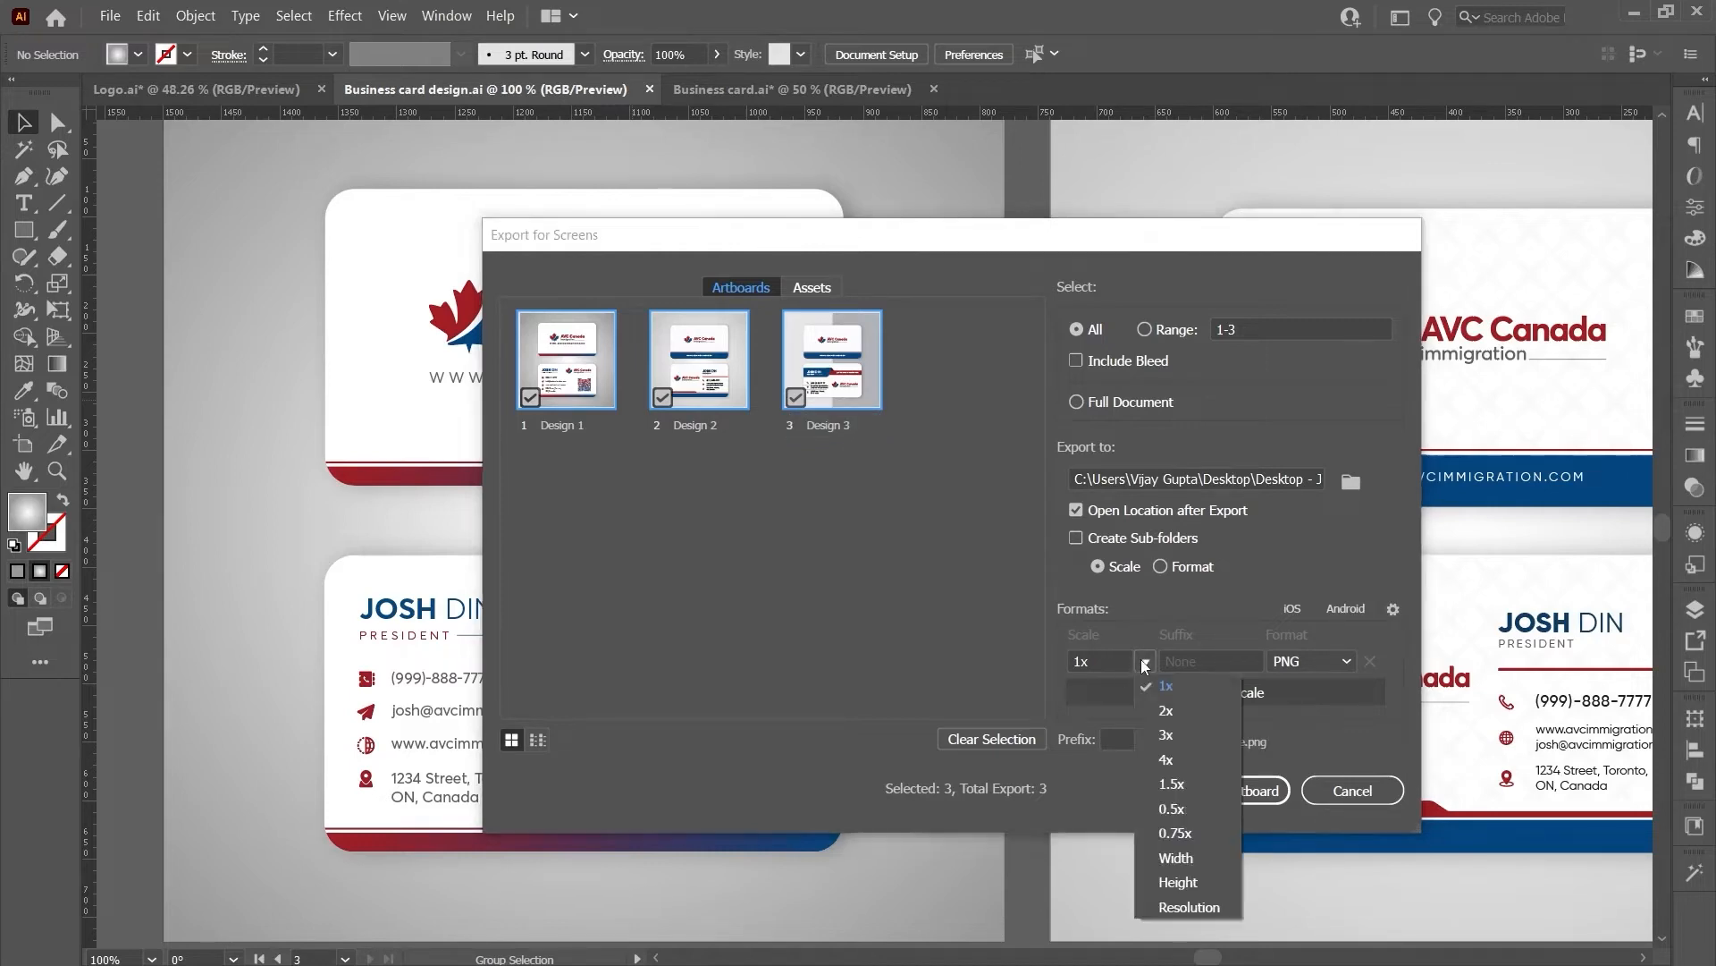
click(1171, 733)
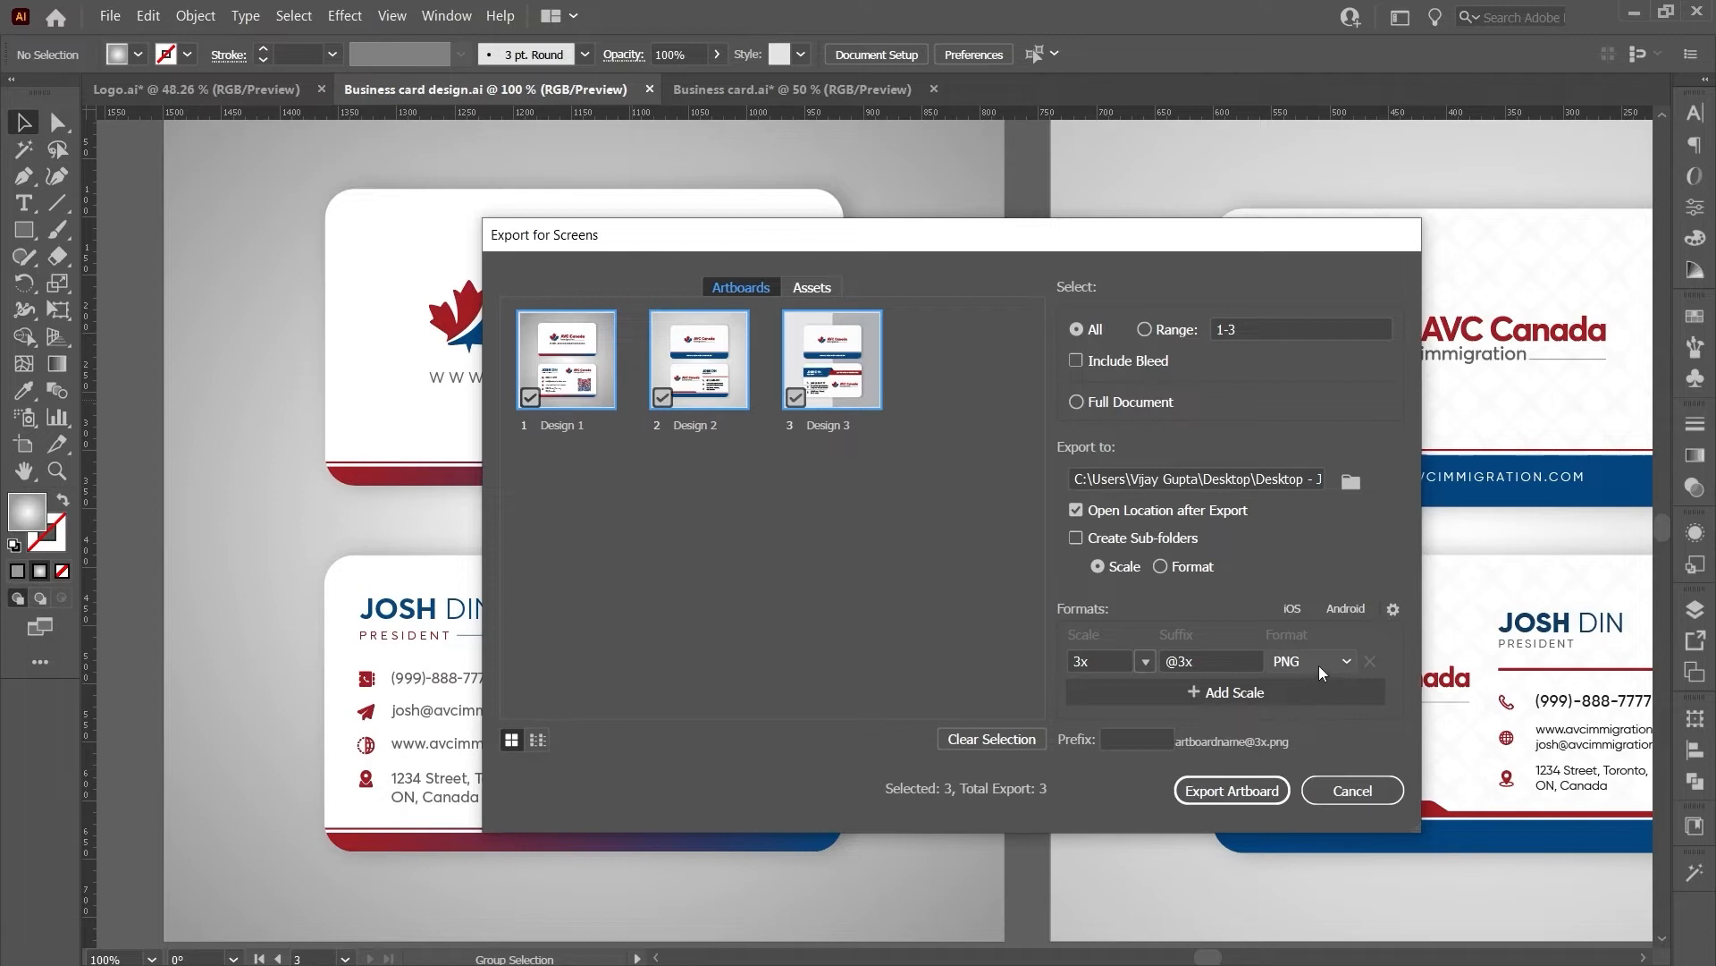
click(1322, 671)
click(1328, 754)
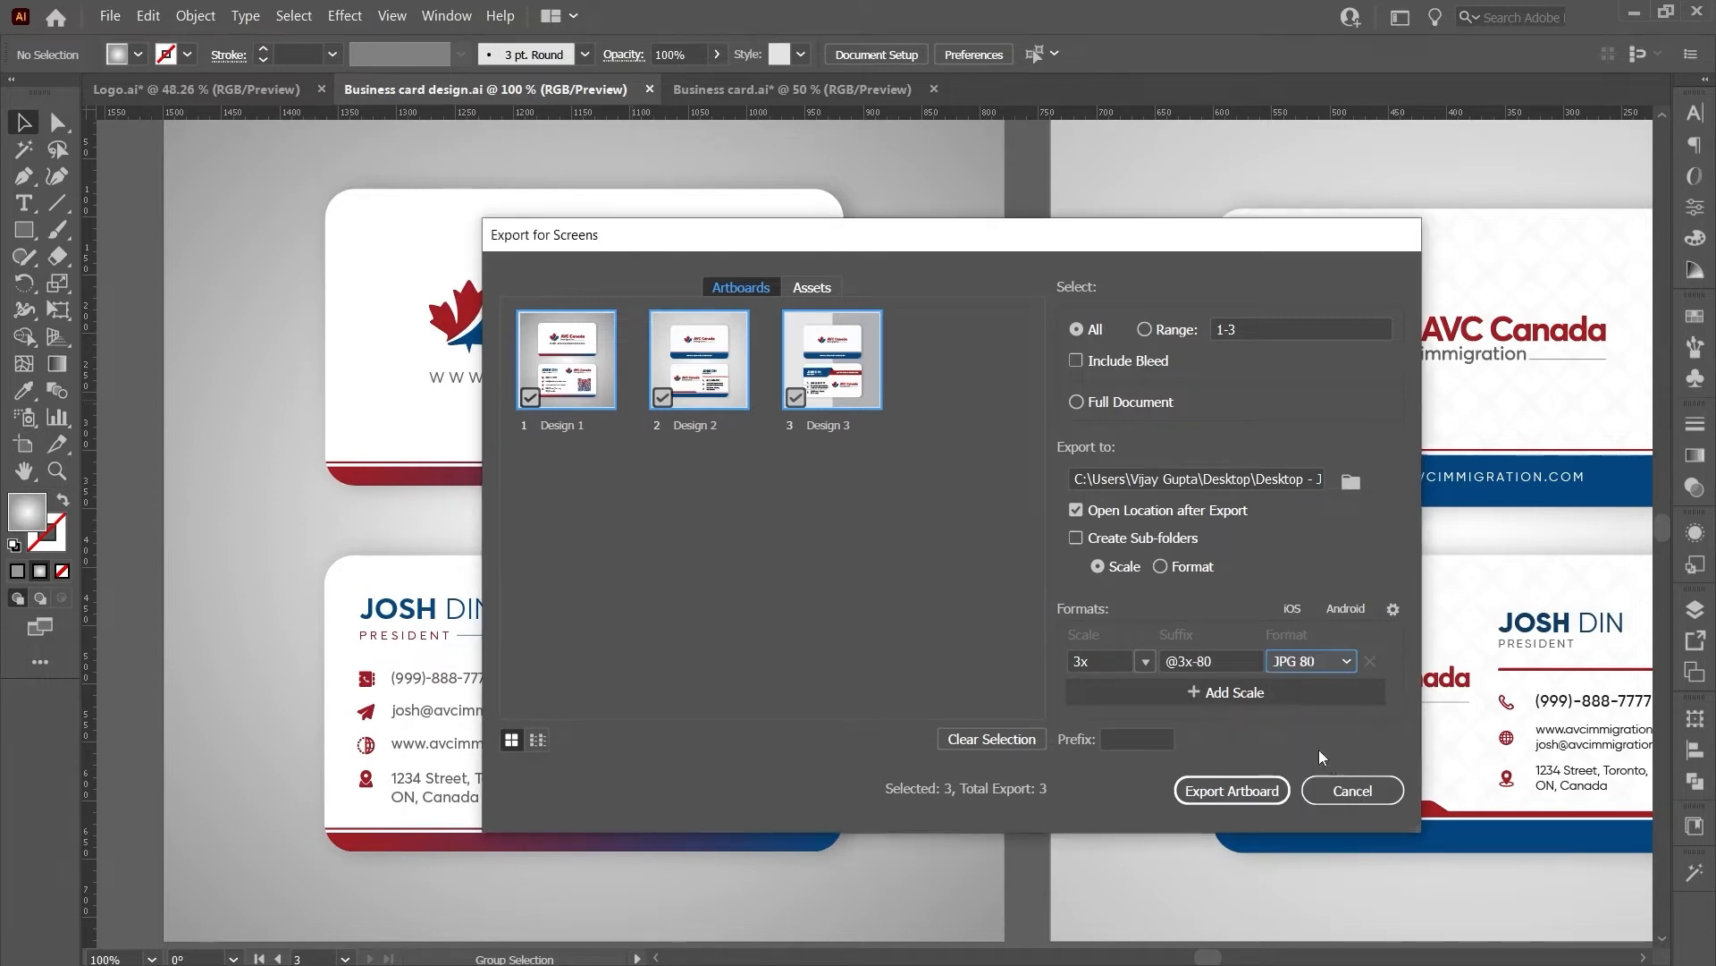
click(1235, 661)
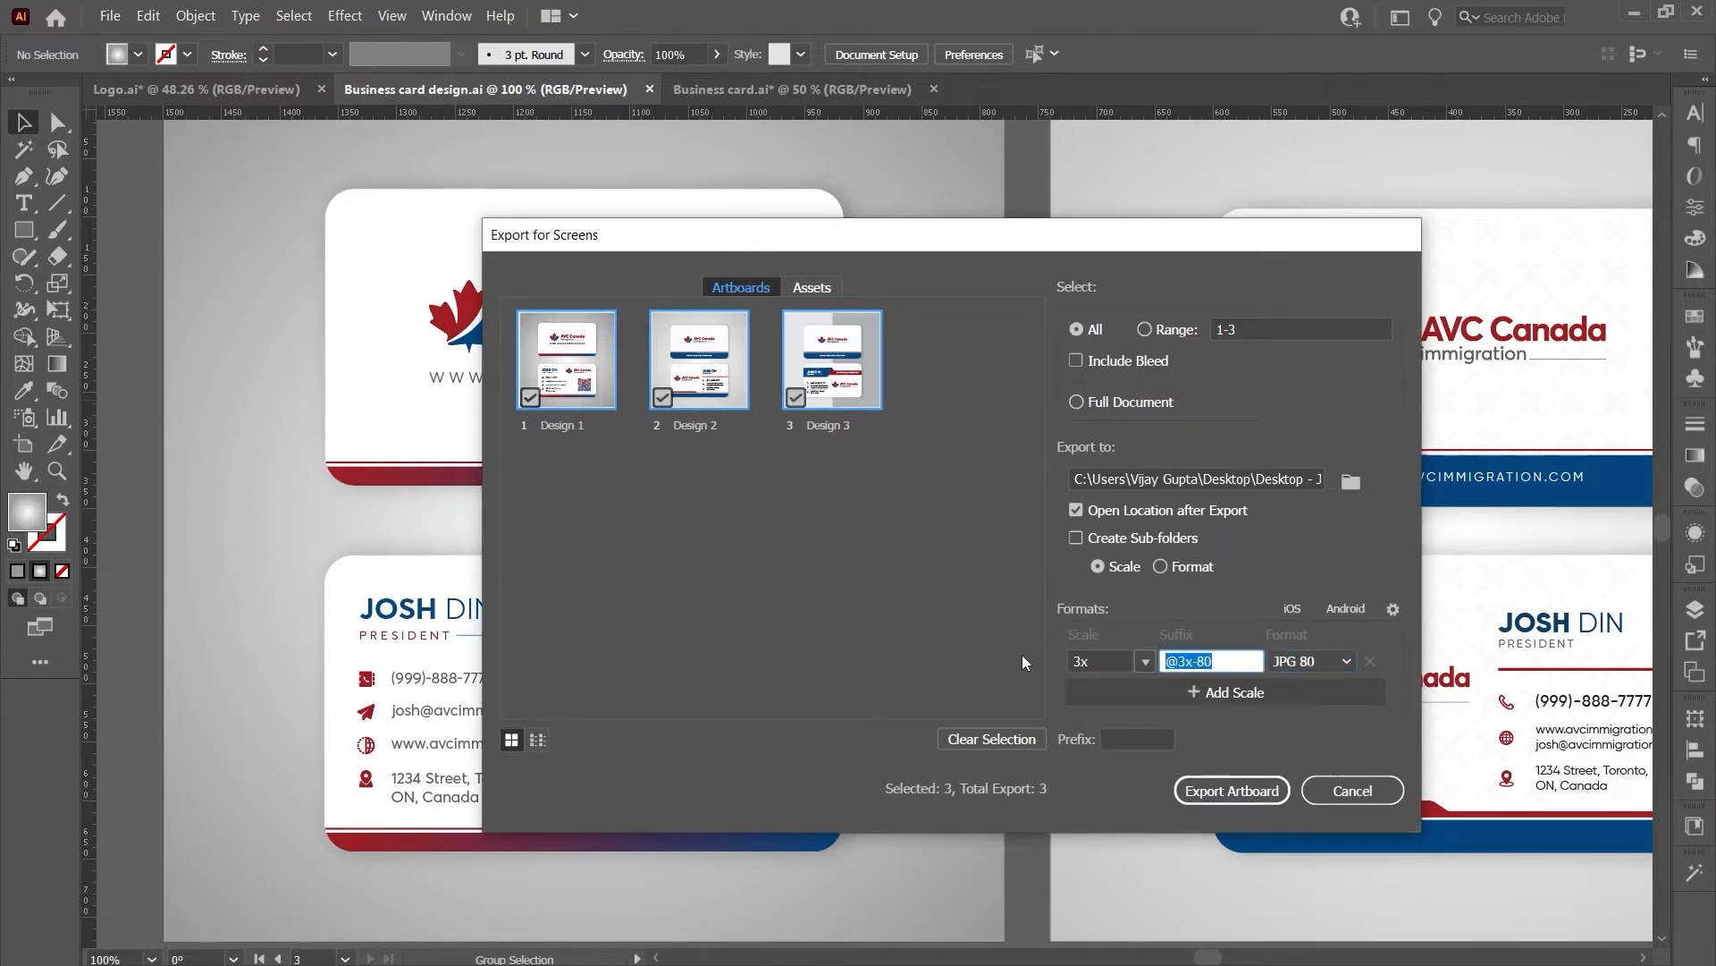
key(BackSpace)
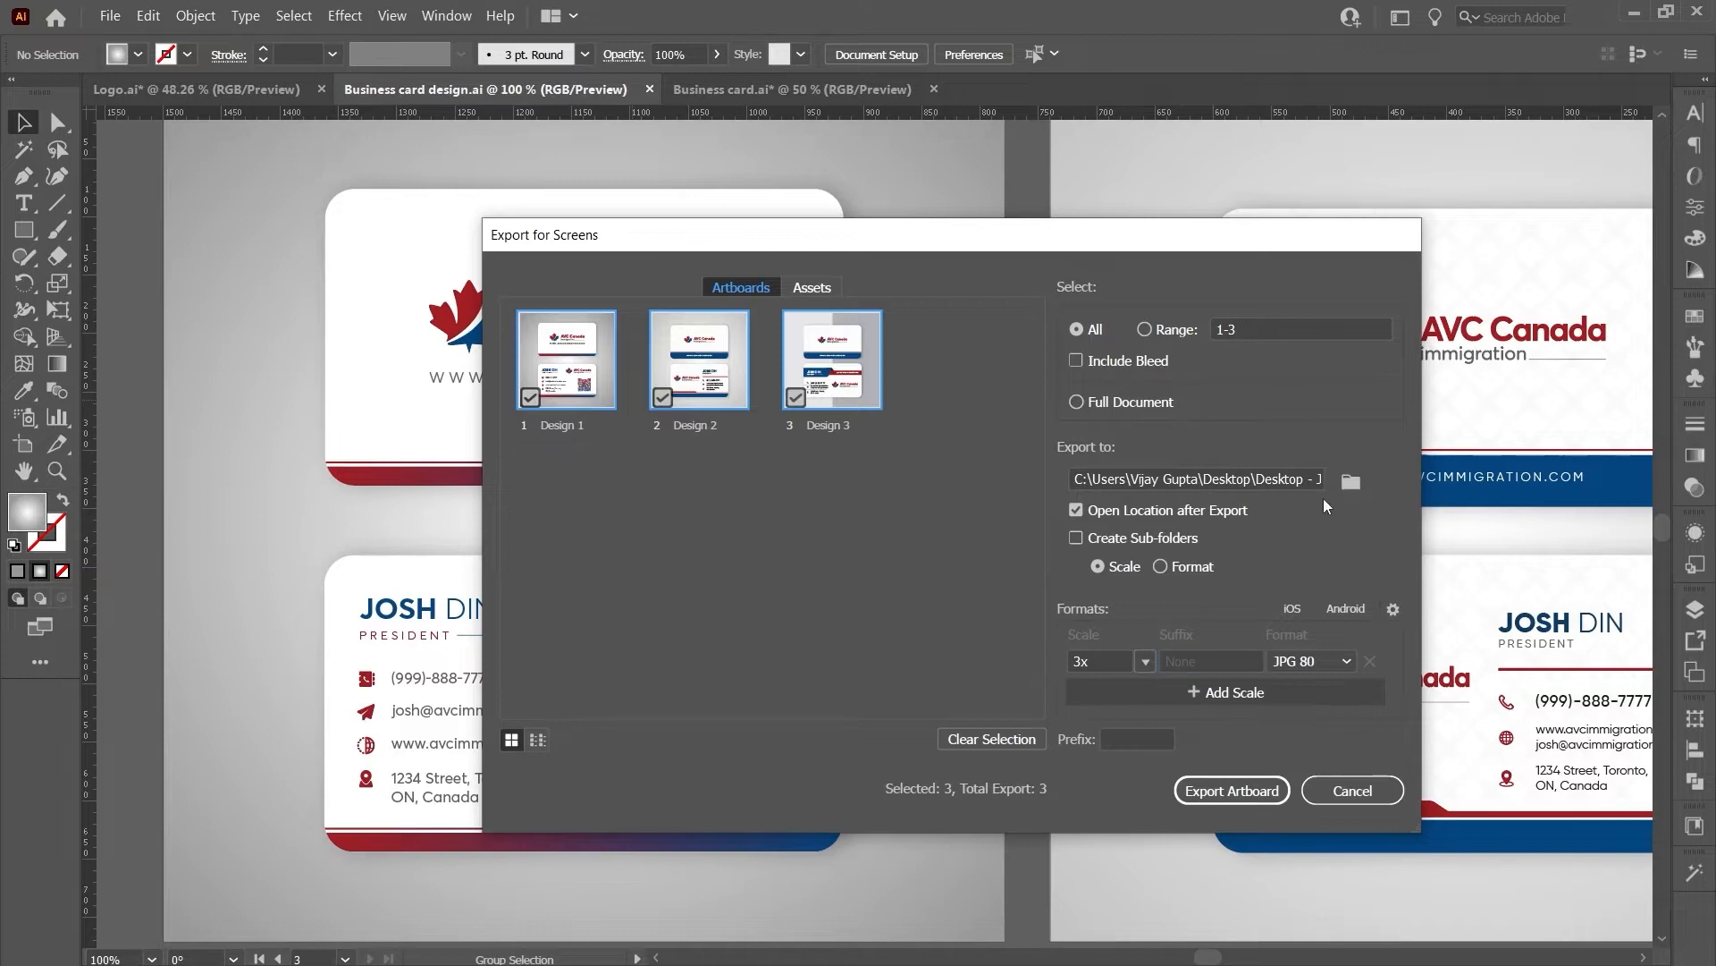
- Keep the current destination folder and export the three artboards as JPGs
click(1350, 481)
click(1334, 836)
click(1232, 790)
click(742, 249)
- Preview Design 1.jpg, Design 2.jpg and Design 3.jpg in File Explorer's preview pane
click(892, 240)
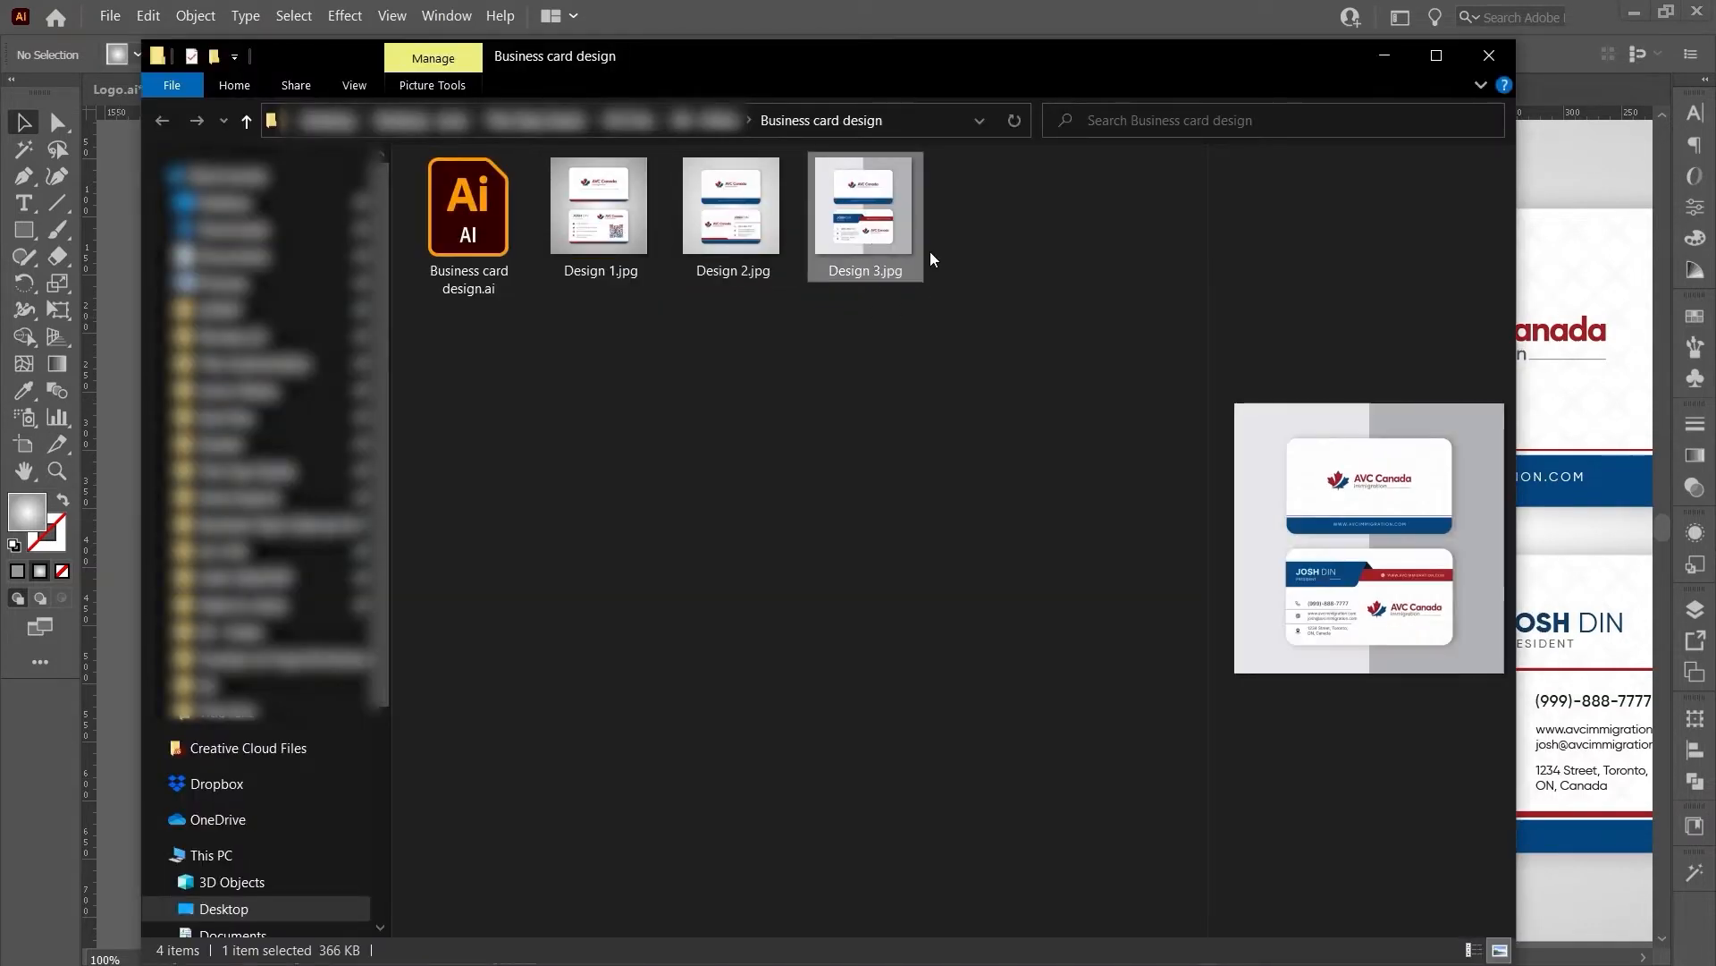
click(636, 205)
click(744, 214)
click(848, 222)
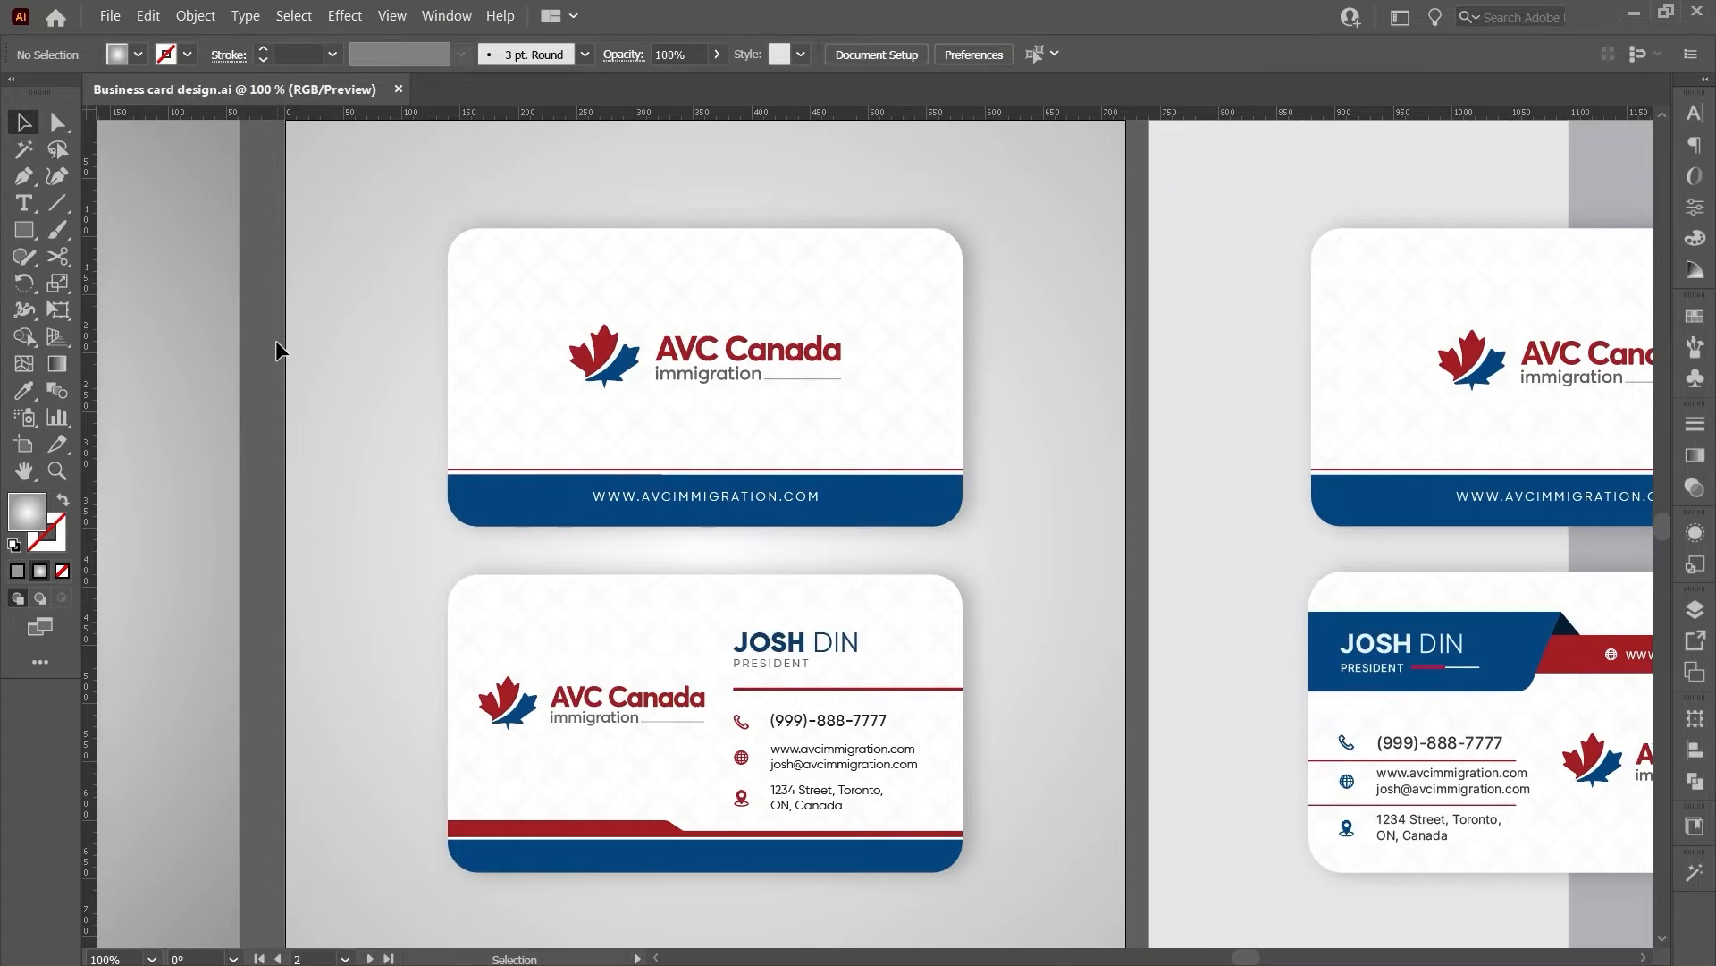
- Start a new document sized 3.5 × 2 in
key(ctrl+n)
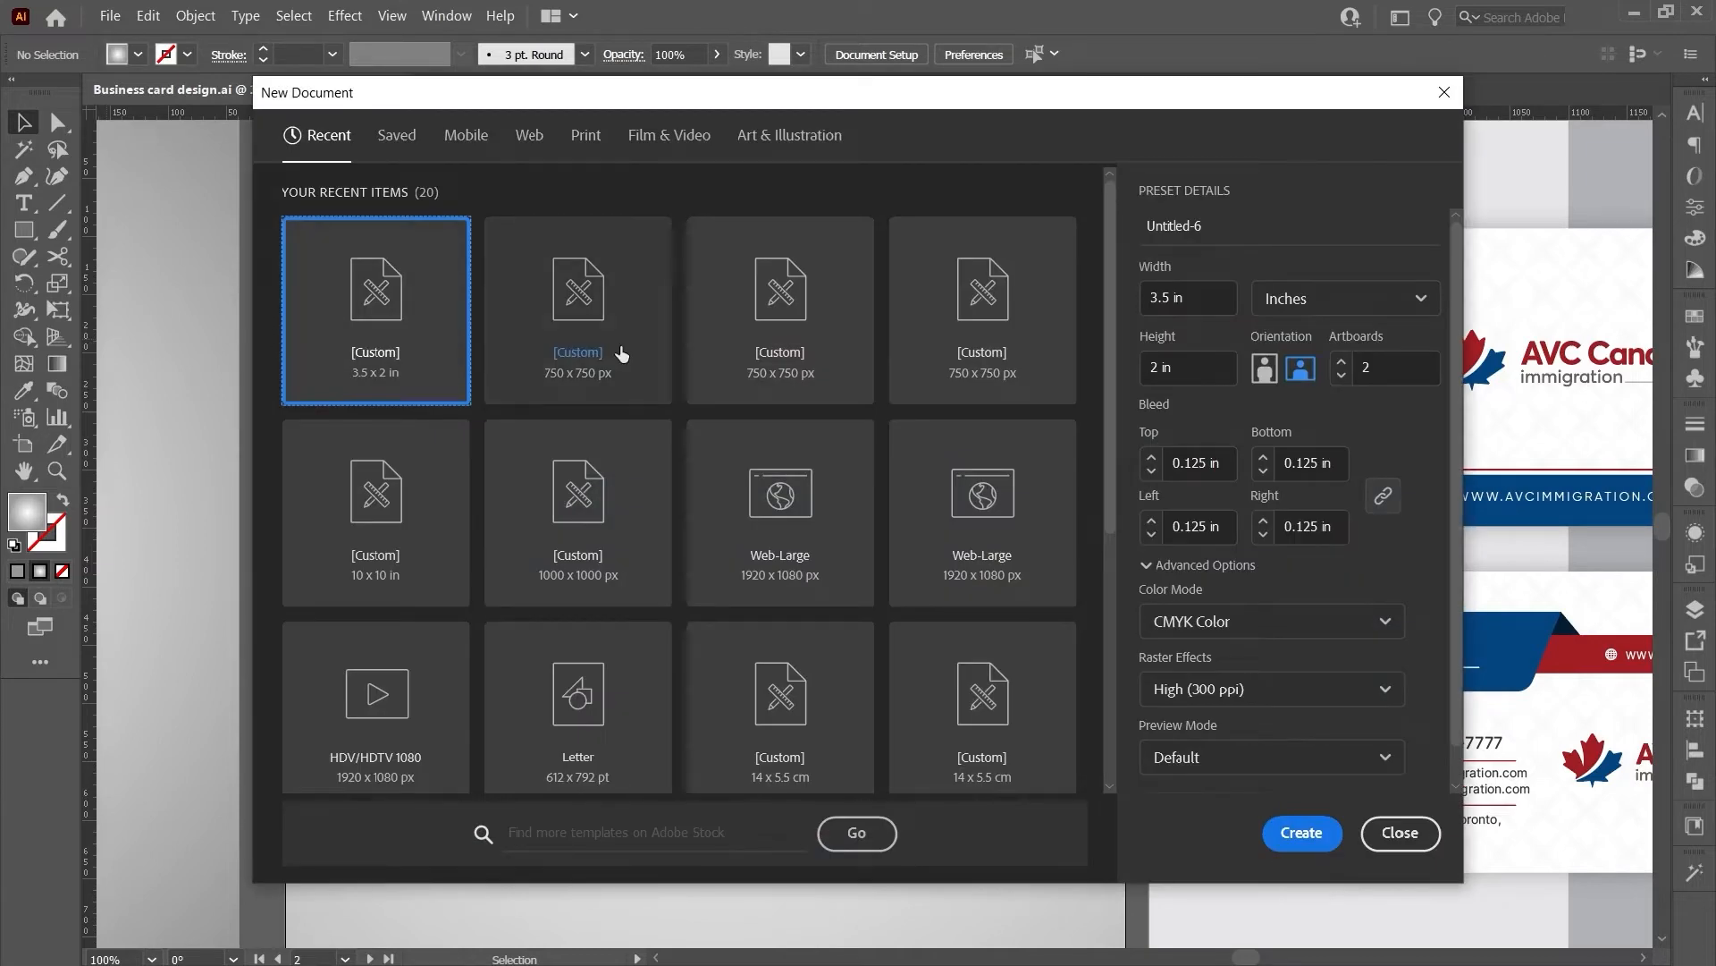
click(1202, 295)
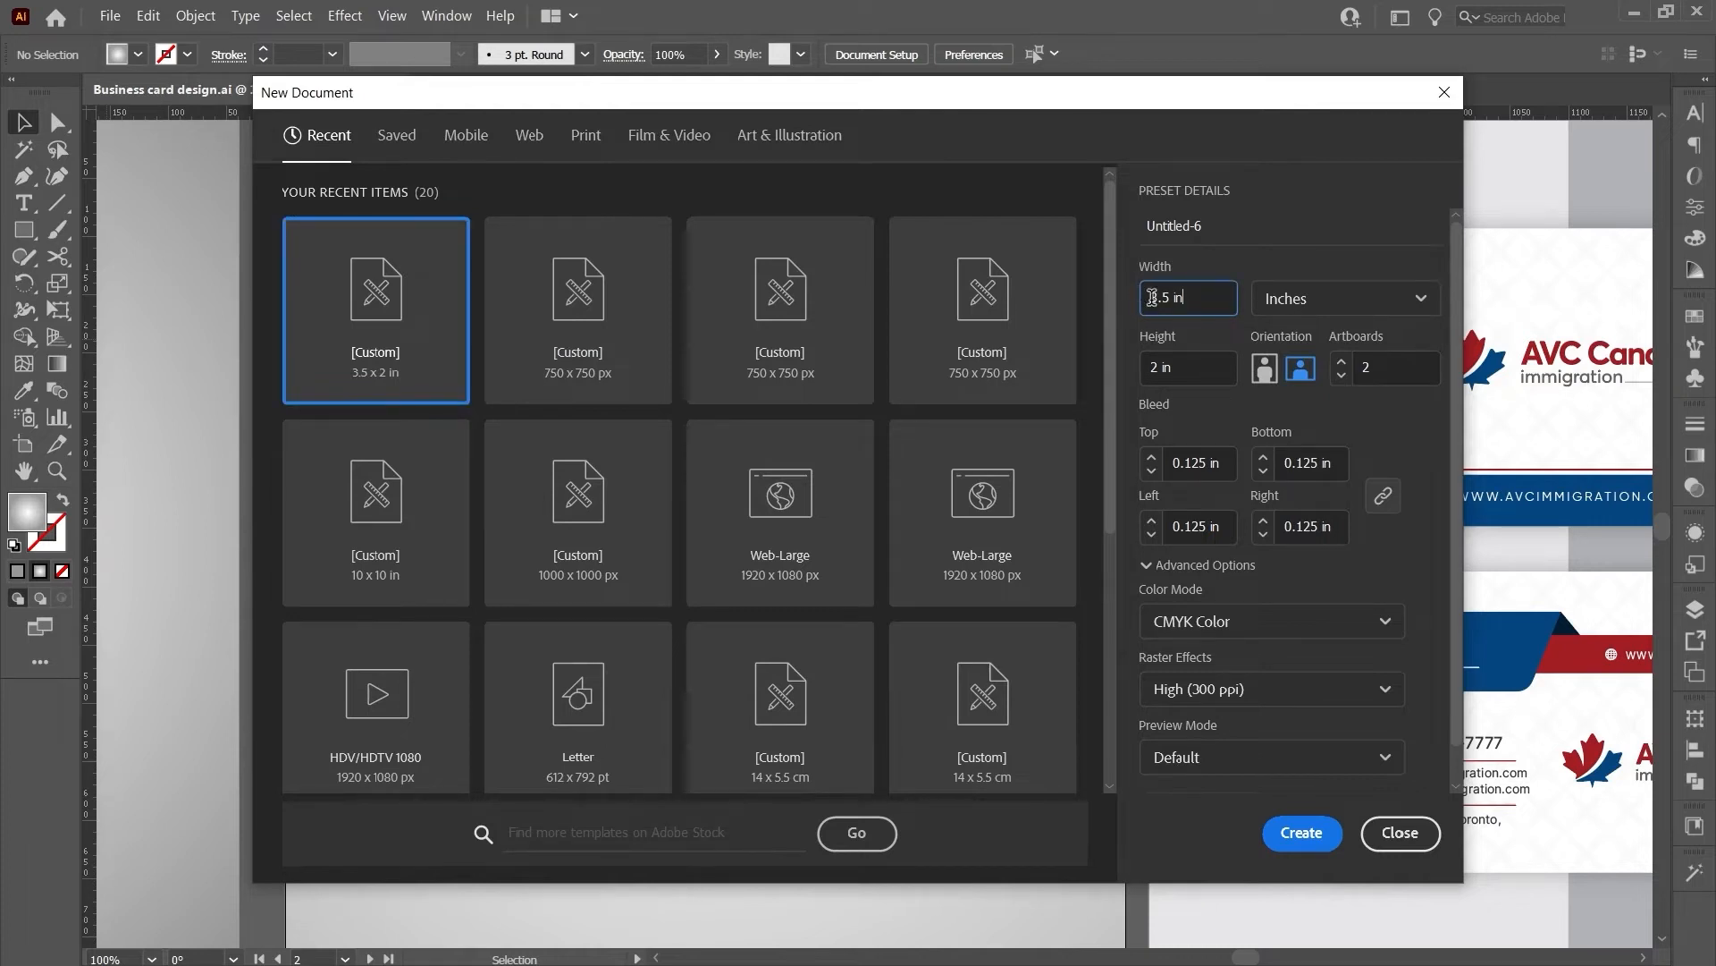
double_click(1165, 298)
click(1171, 368)
triple_click(1198, 369)
- Set a 0.125 in bleed on all sides and CMYK colour mode
triple_click(1200, 459)
triple_click(1305, 462)
click(1308, 531)
click(1303, 465)
double_click(1182, 462)
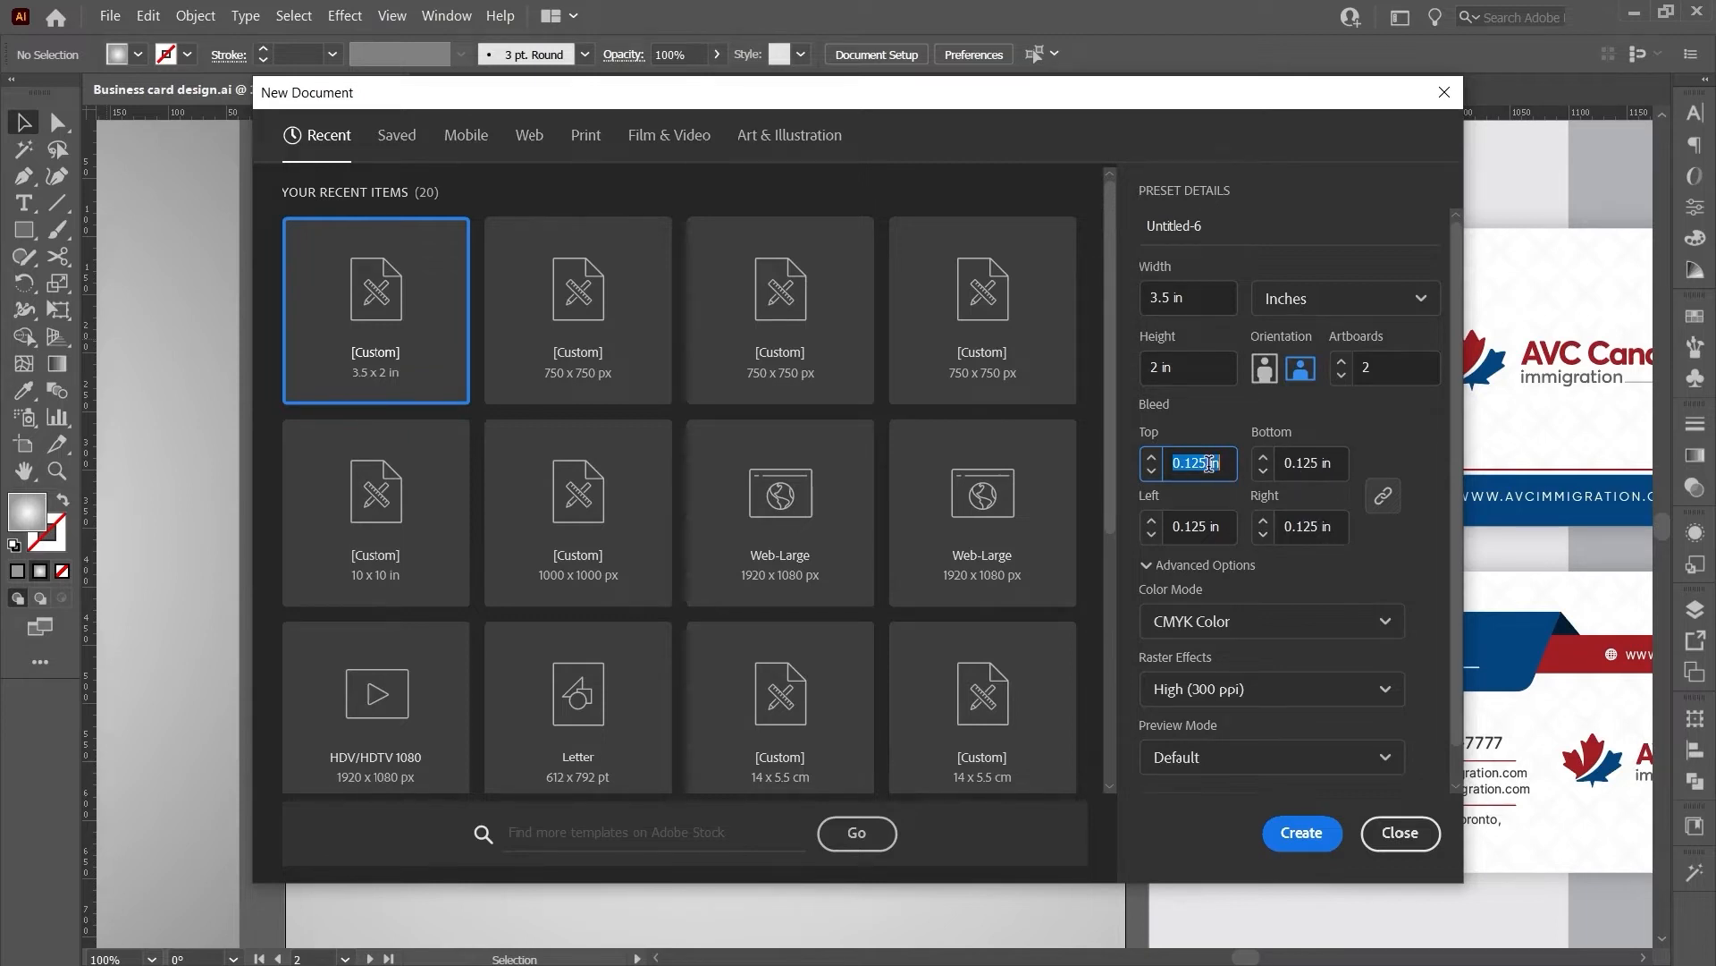
text(0.125)
key(Tab)
key(Tab)
key(Tab)
key(Tab)
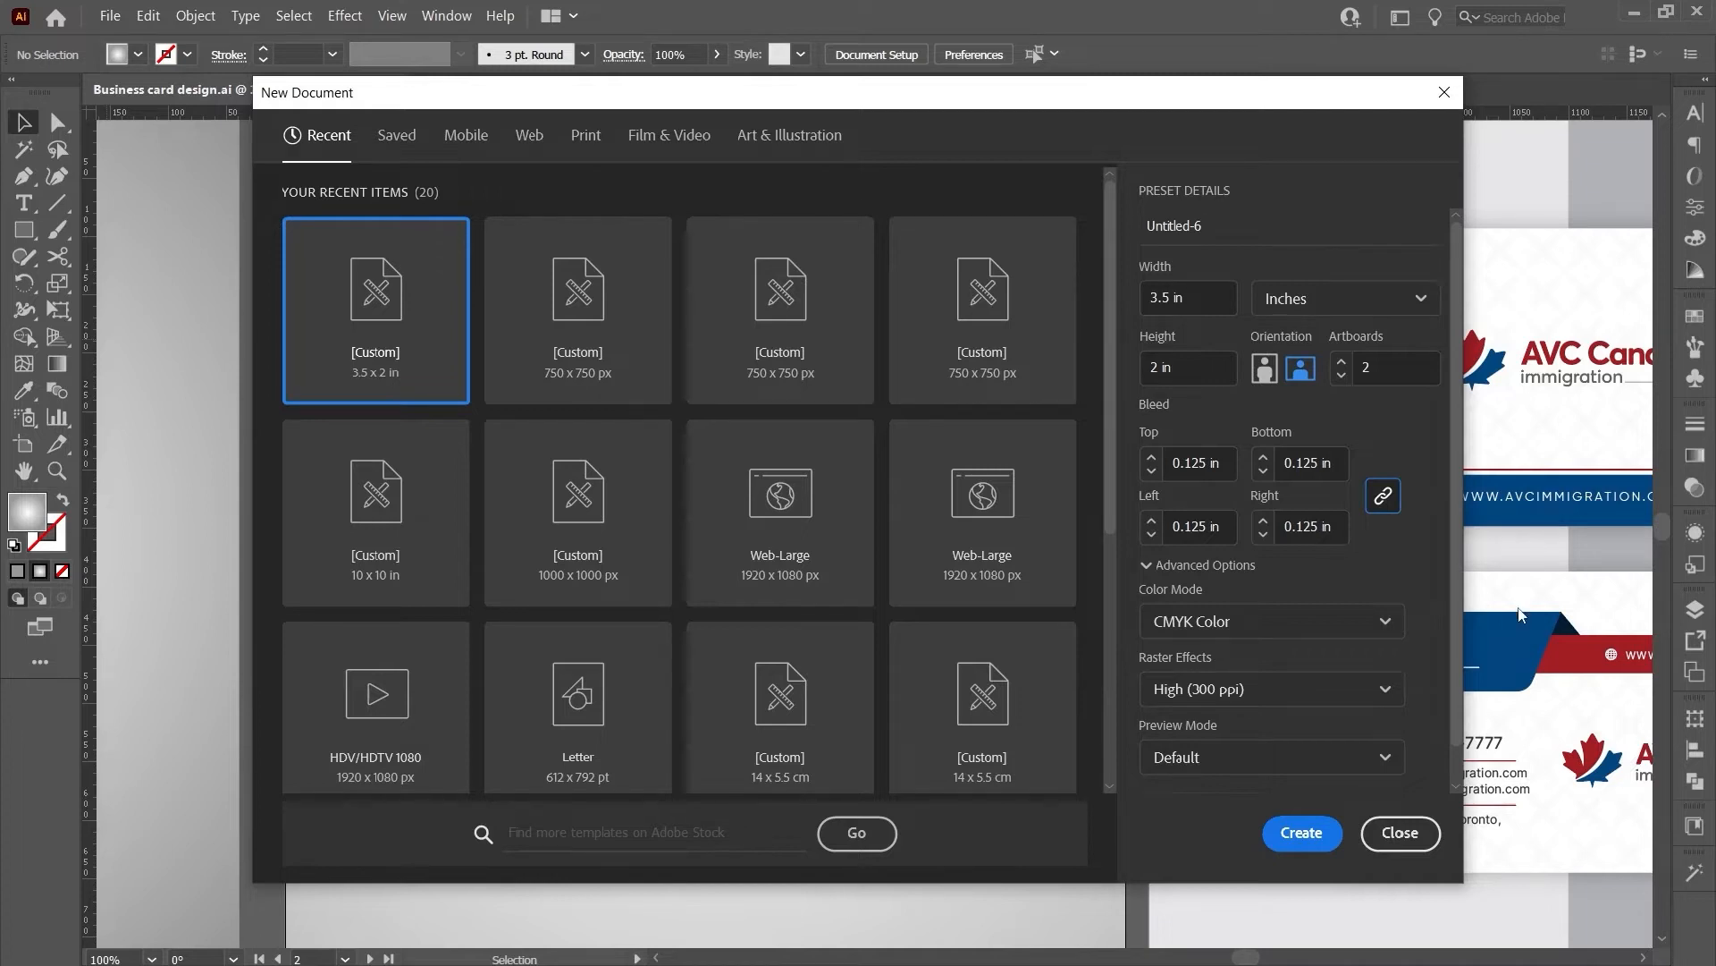
click(1284, 626)
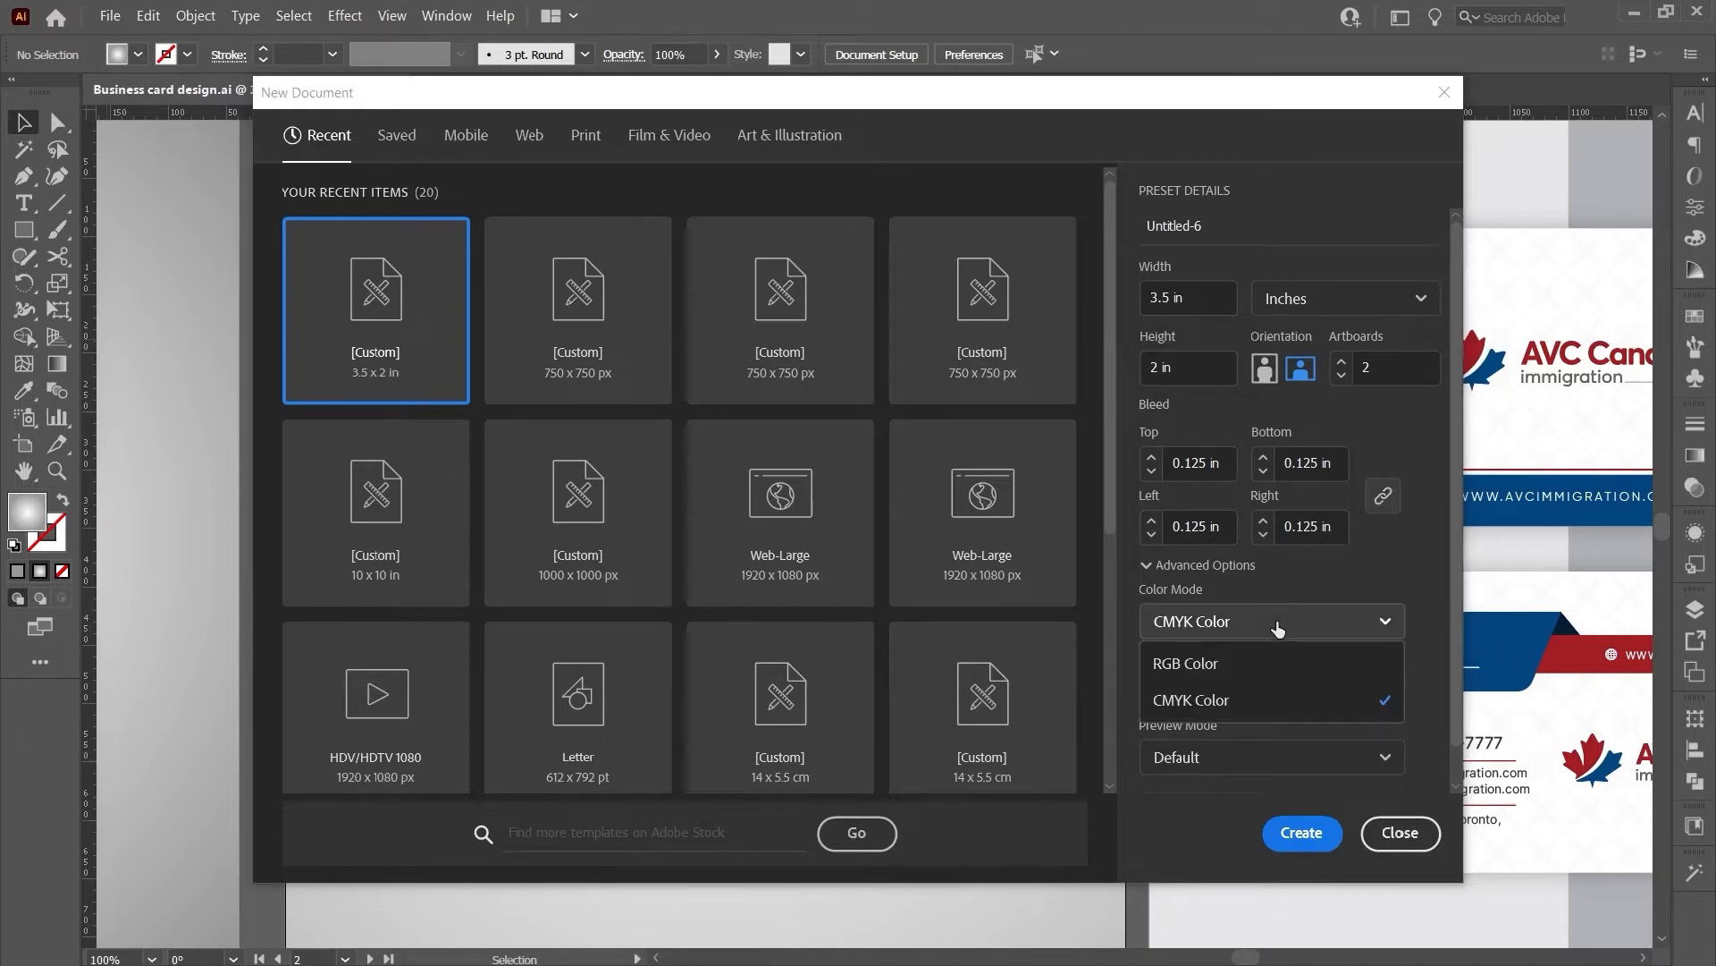
click(1252, 698)
scroll(1255, 732, down, 1)
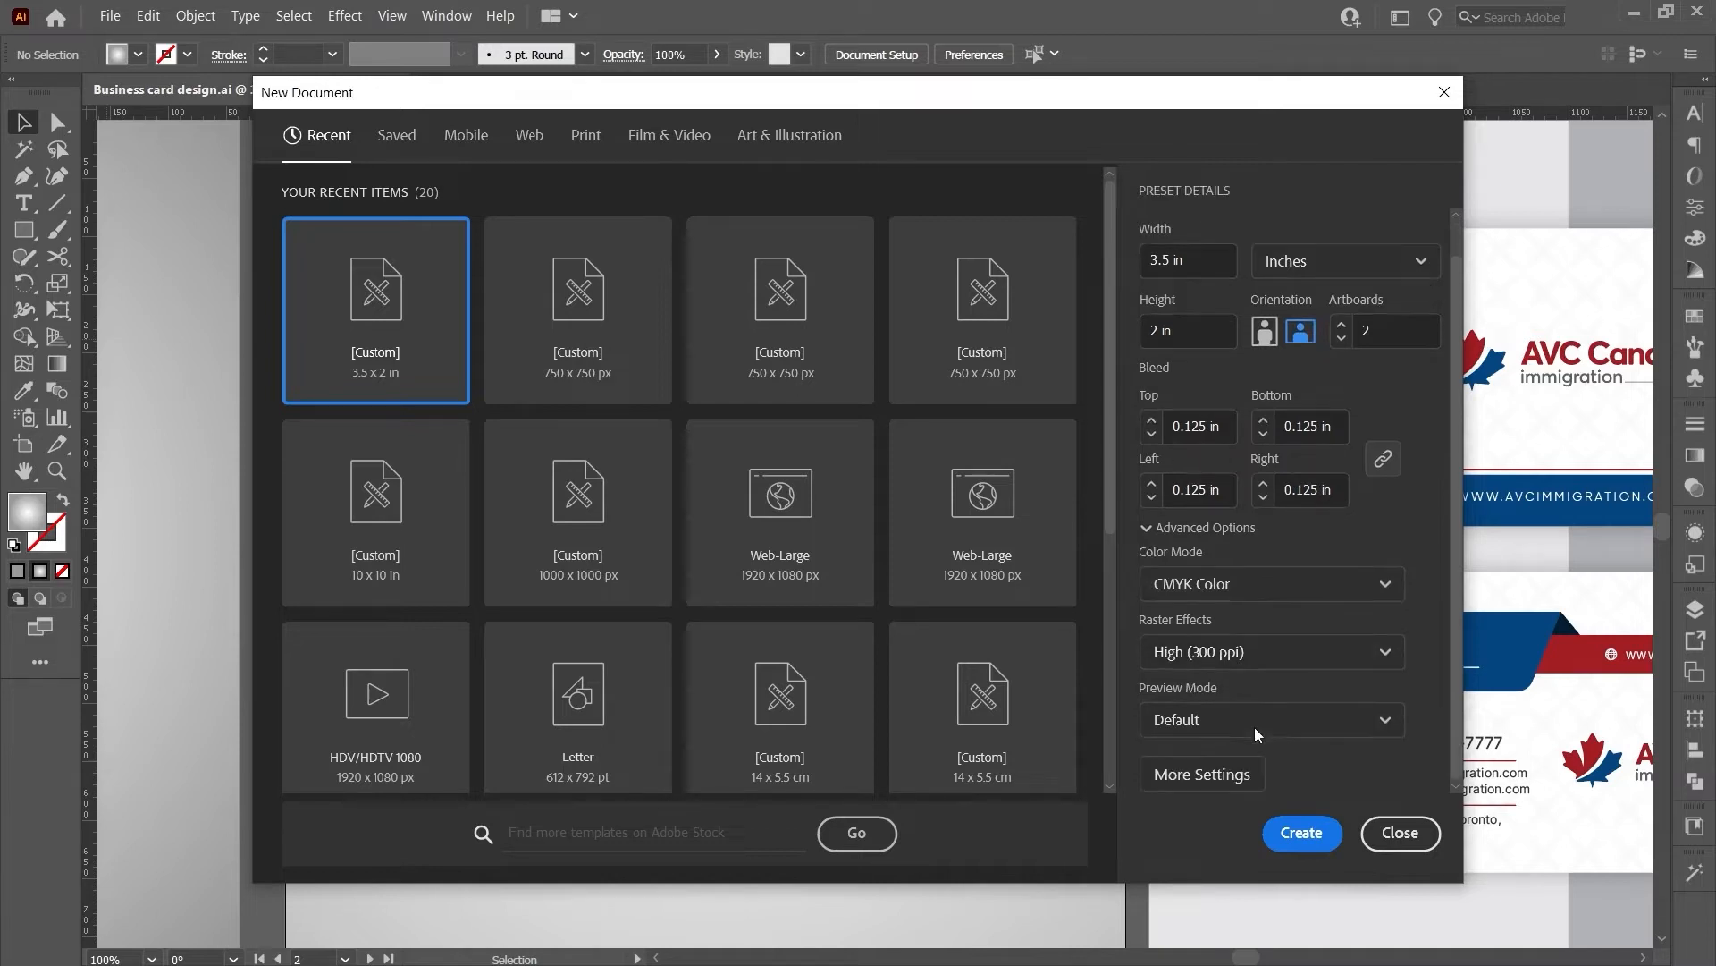
- Create the 3.5 × 2 in, two-artboard CMYK document with 0.125 in bleed
click(1310, 835)
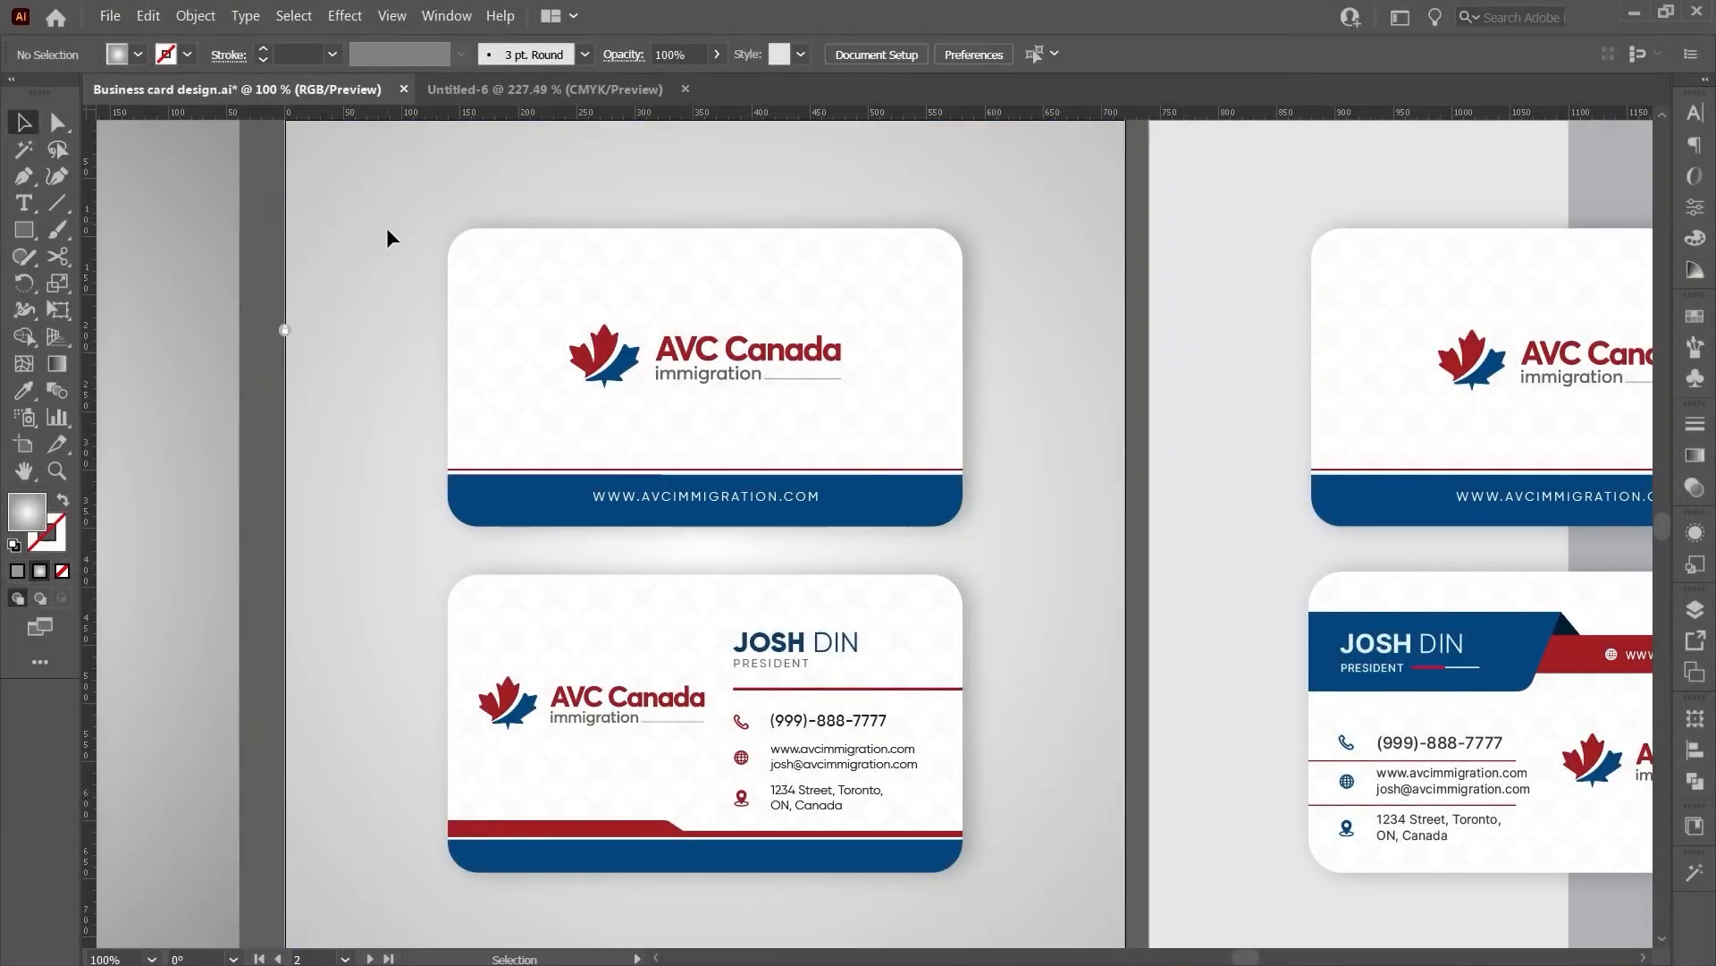
- Copy both cards into Untitled-6, scale them to about 3.4 in wide, and ungroup
drag(387, 230, 996, 889)
drag(702, 341, 739, 766)
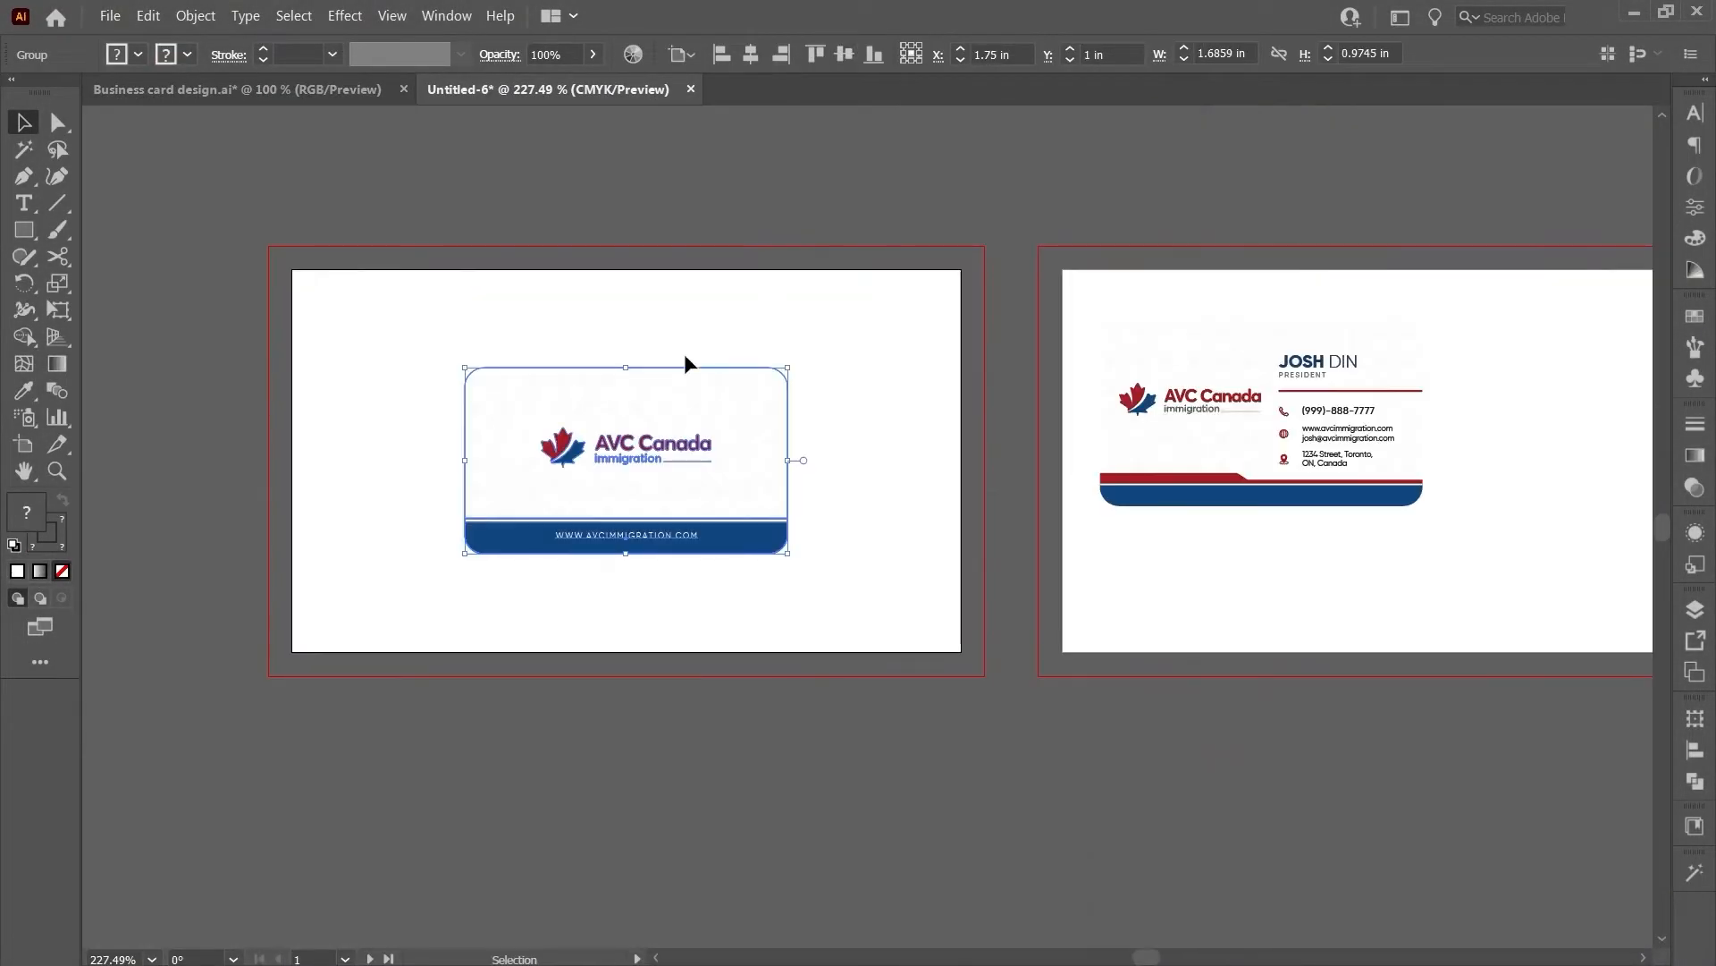
drag(626, 367, 624, 268)
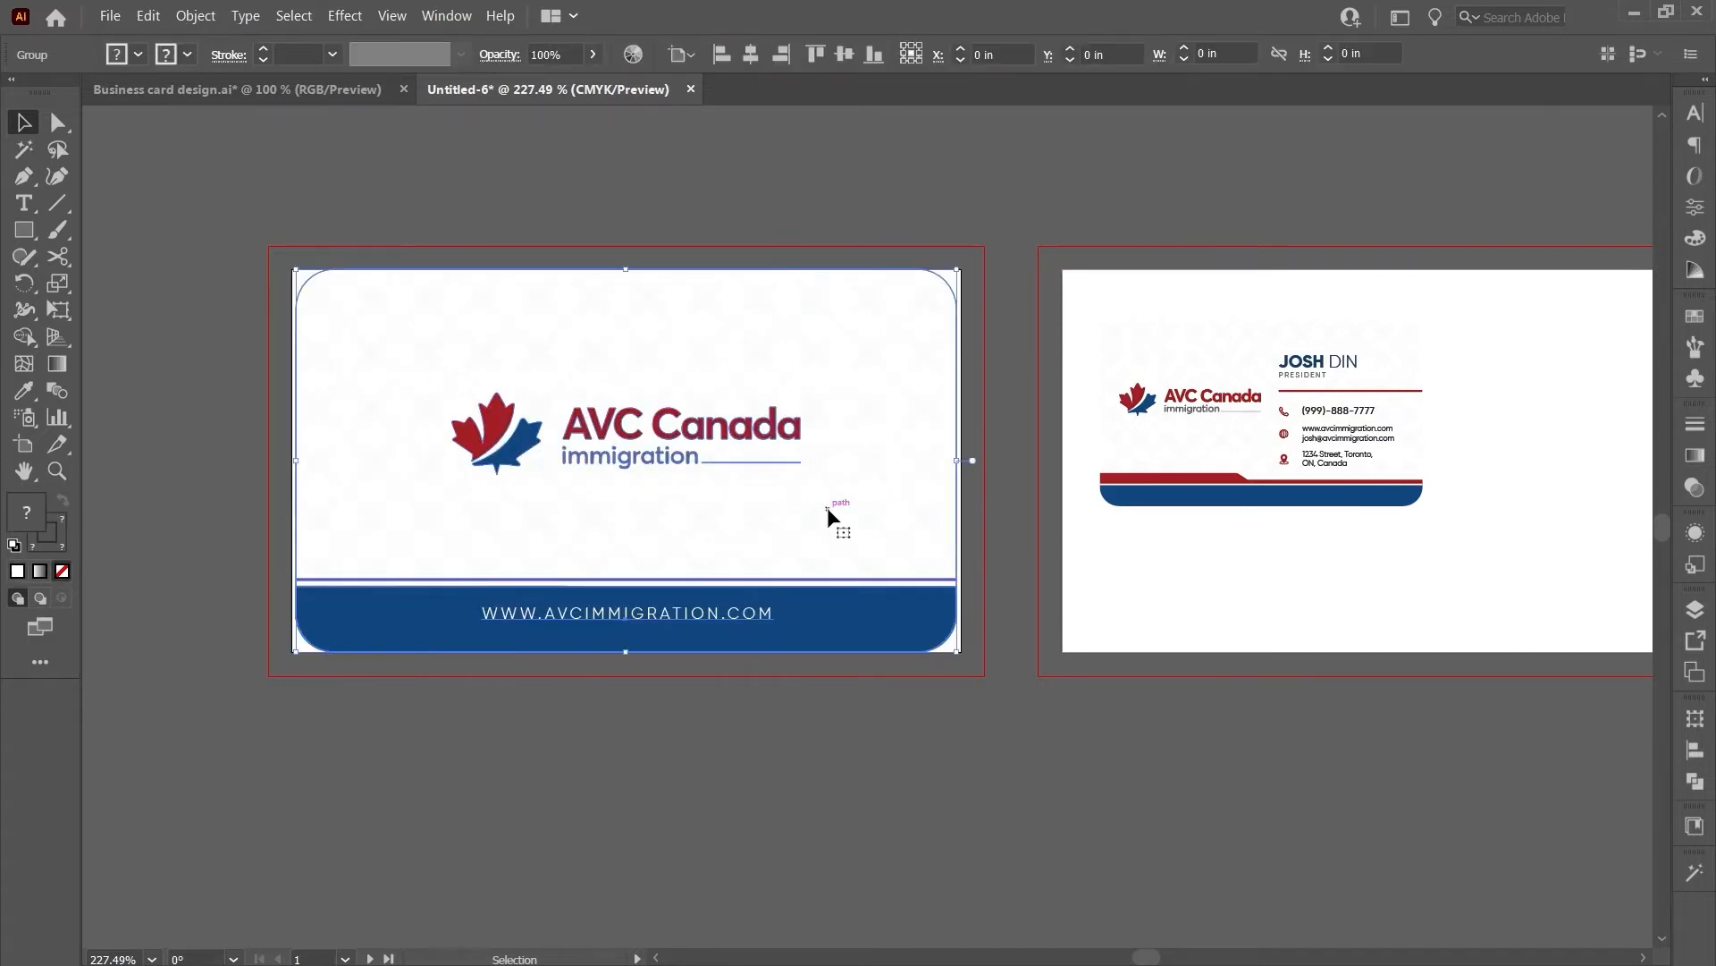
right_click(828, 508)
click(903, 672)
- Square off the rounded corners of the front card's blue bottom band
click(903, 672)
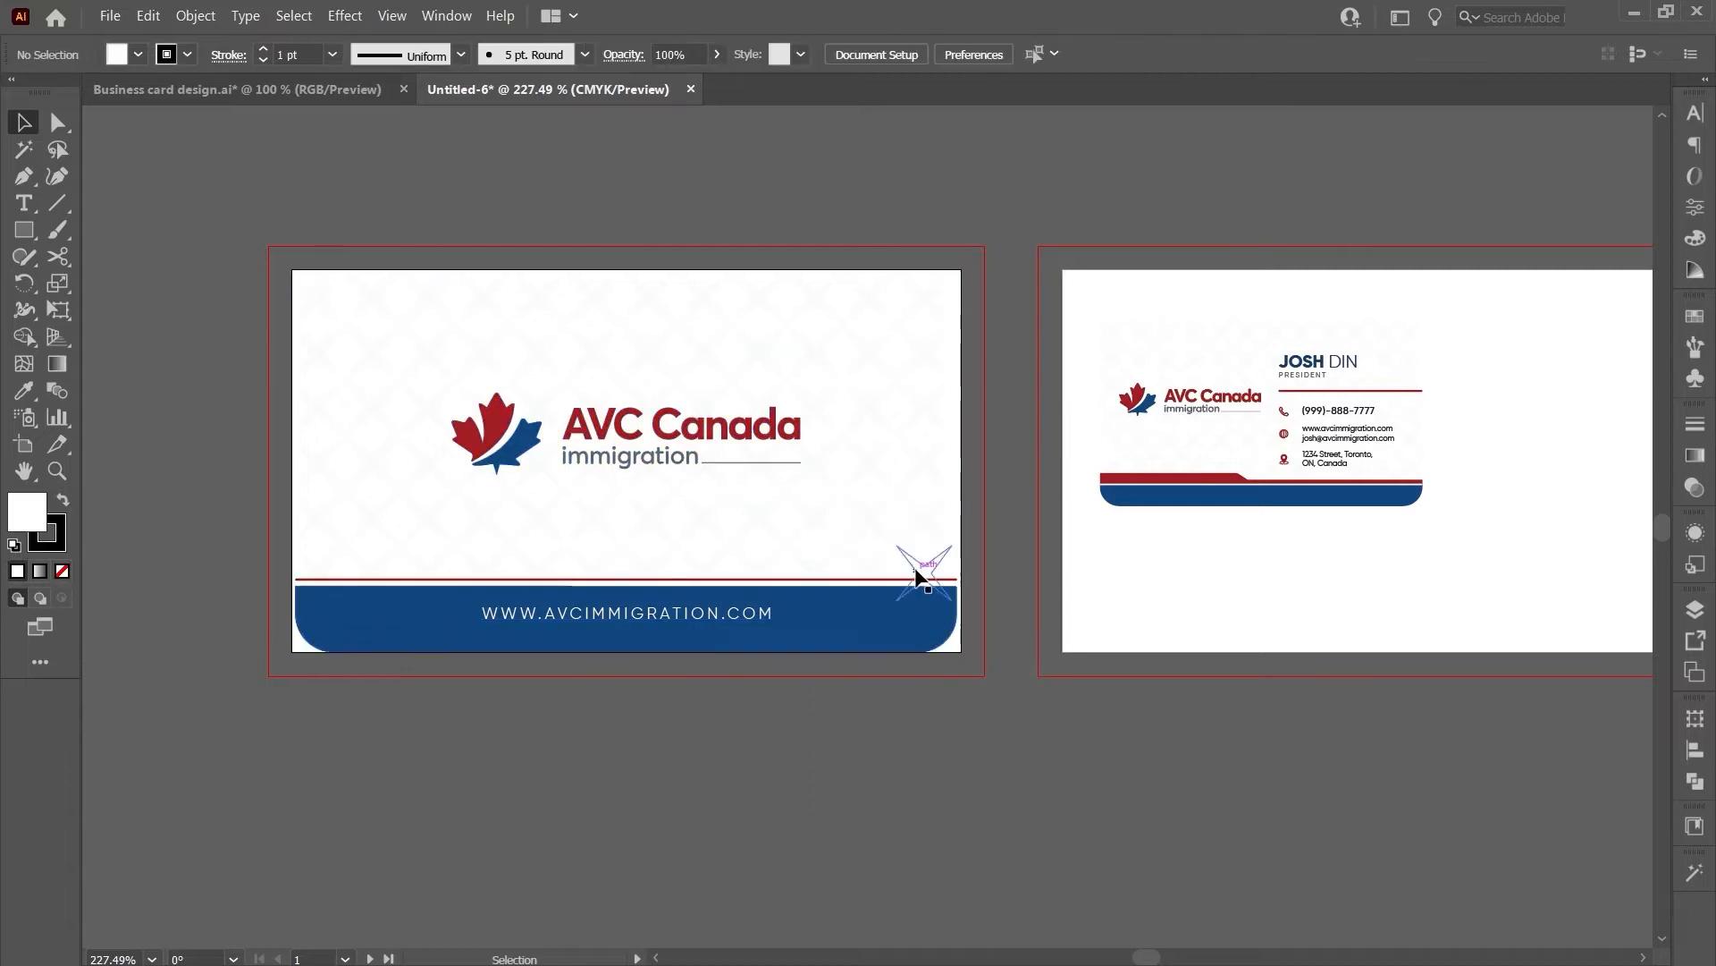
click(914, 569)
scroll(986, 501, up, 1)
scroll(985, 501, down, 1)
scroll(642, 447, up, 1)
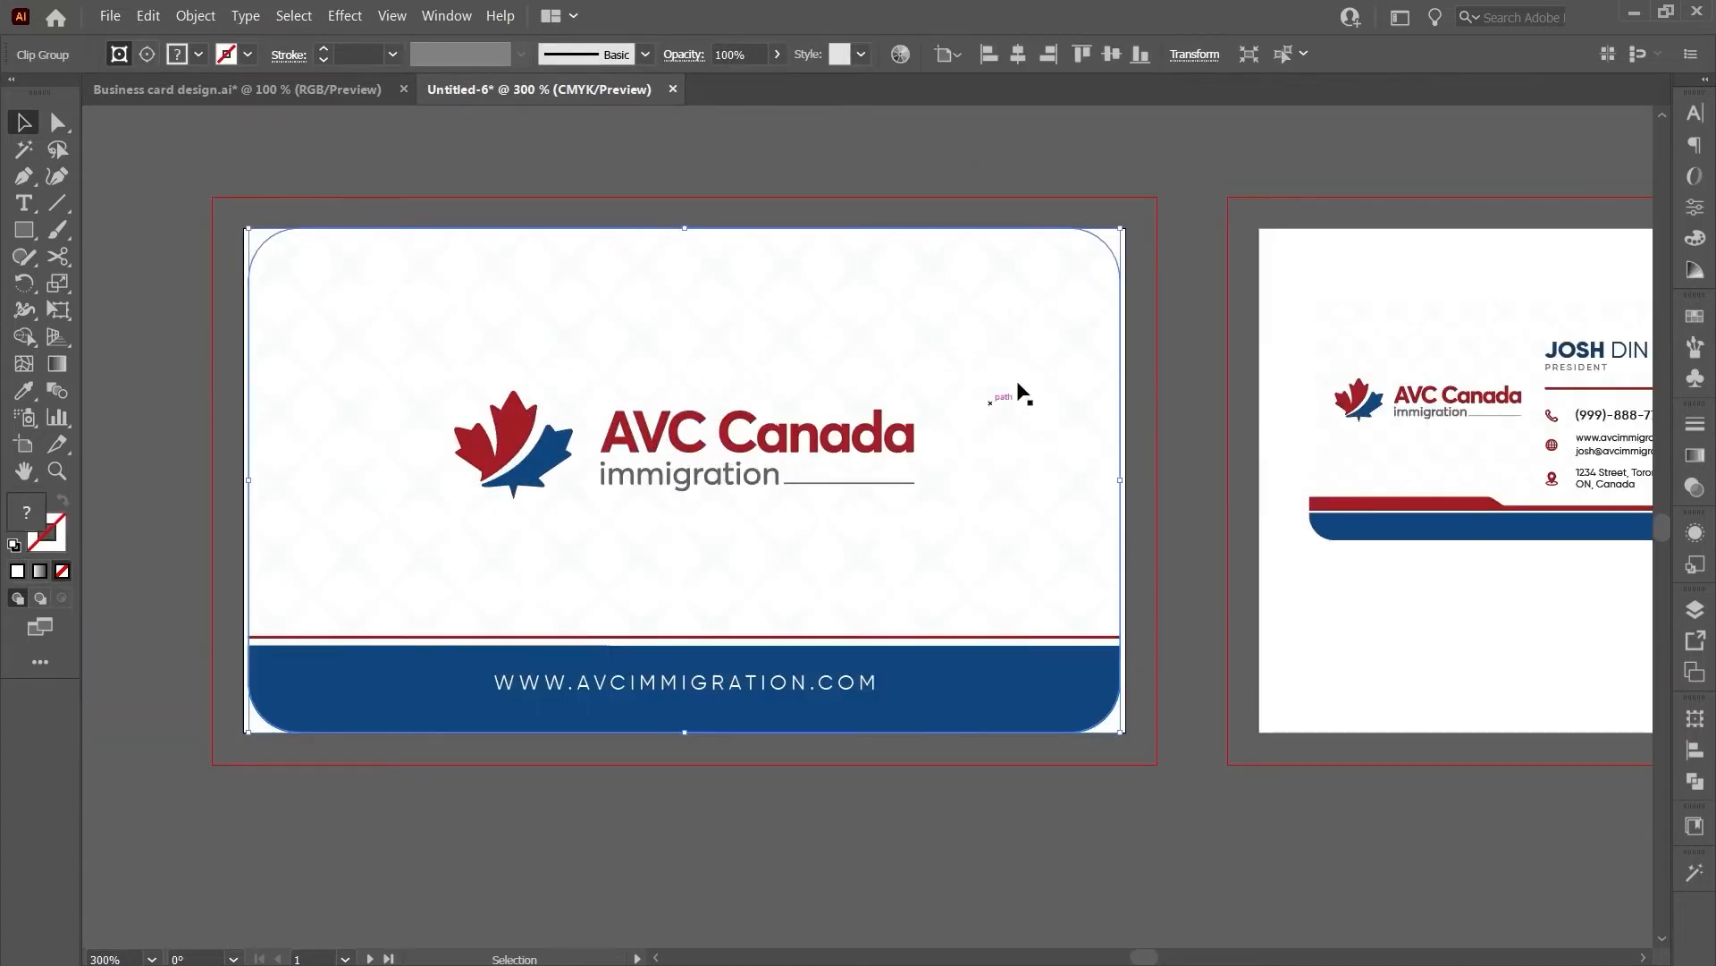
click(1130, 323)
click(1120, 380)
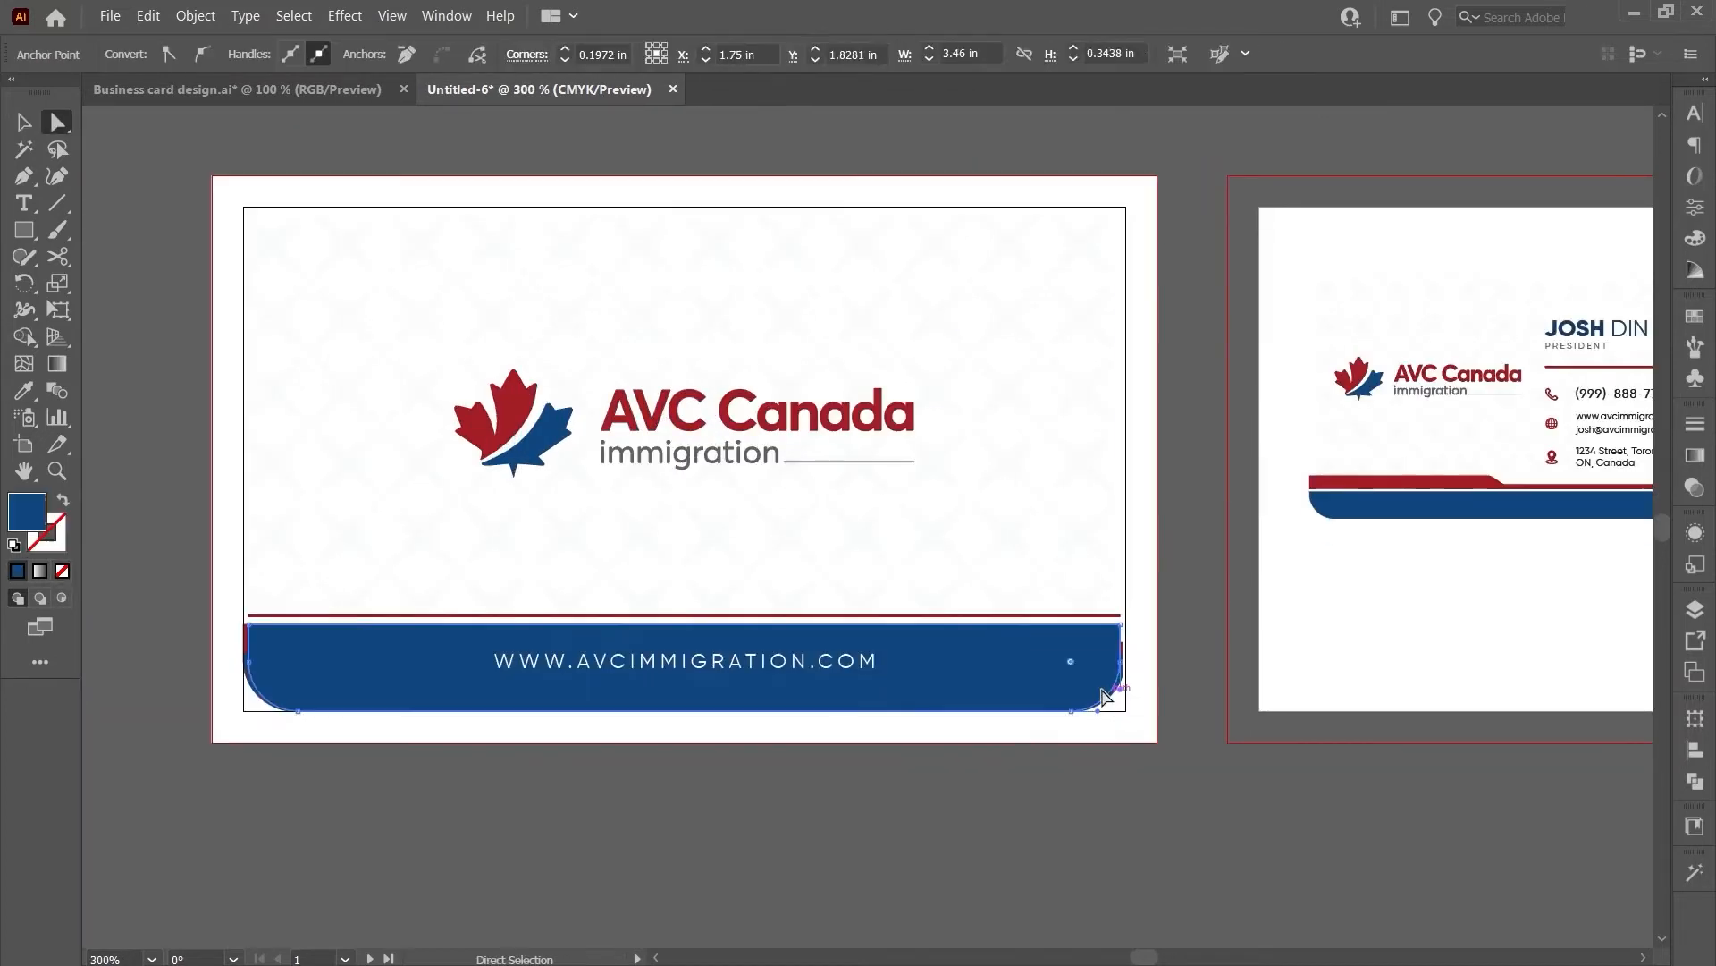
click(1076, 663)
click(1204, 791)
click(1070, 666)
key(a)
drag(1073, 664, 1176, 774)
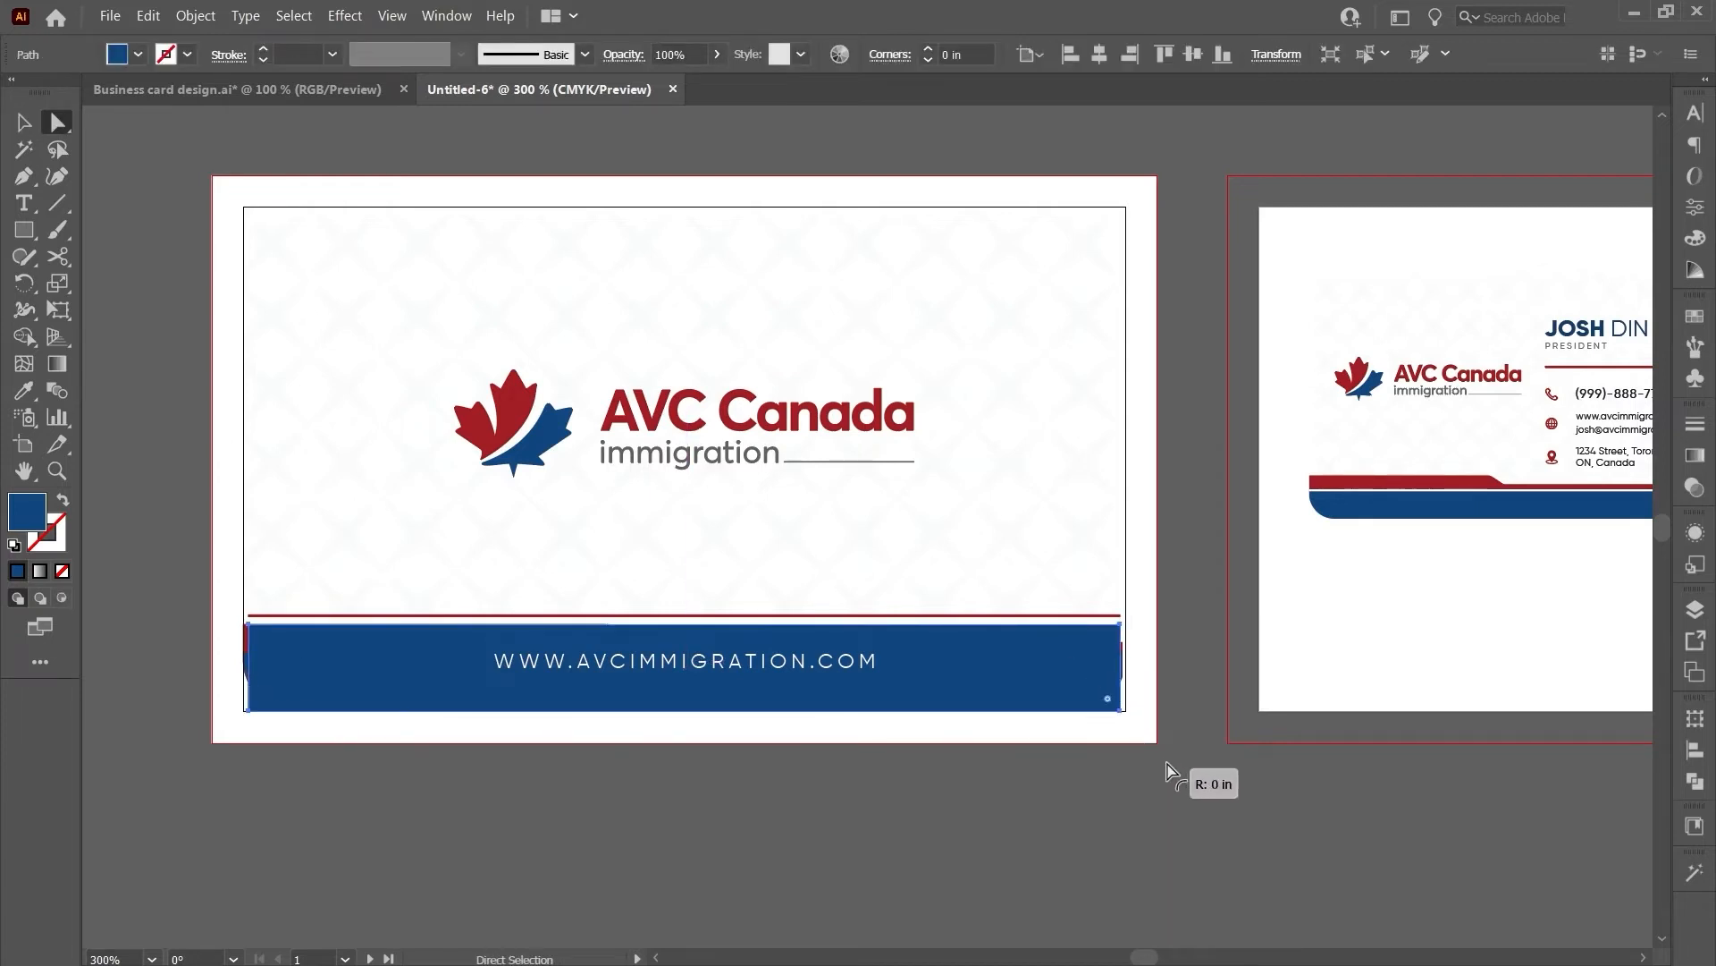
- Extend the blue band down and sideways to the bleed
key(v)
drag(685, 711, 686, 742)
drag(1123, 675, 1157, 683)
- Try stretching the red horizontal line across the artboard, then undo it
click(1091, 618)
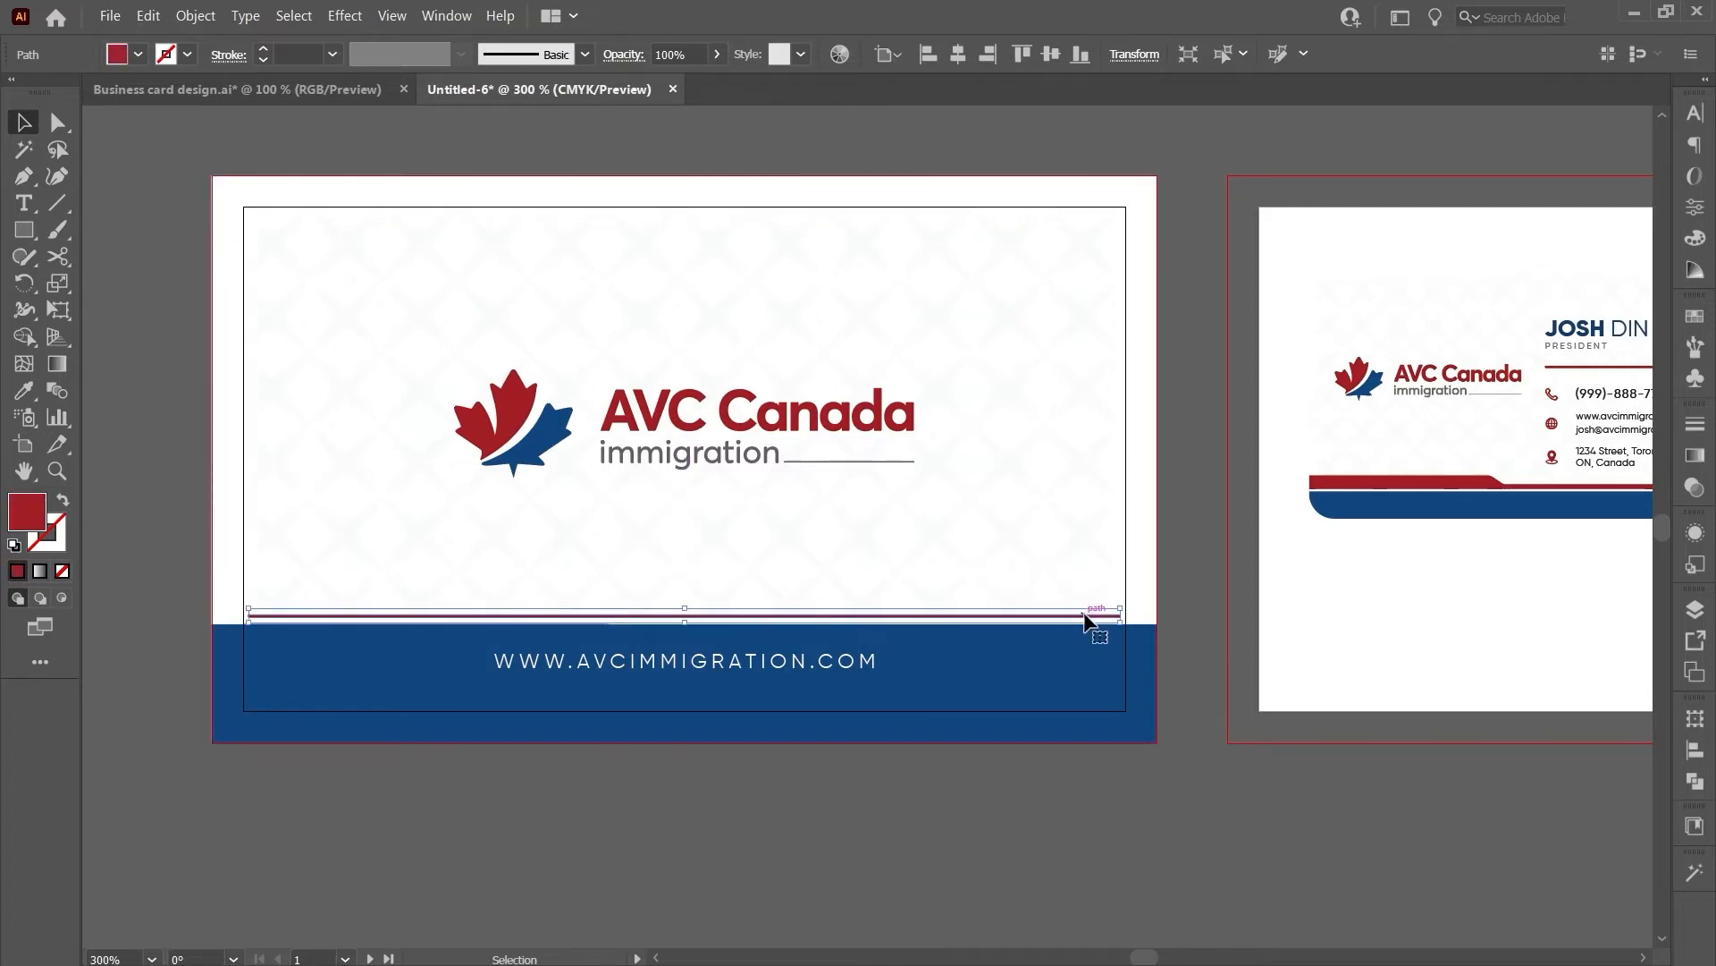
drag(1123, 615, 1157, 615)
click(843, 827)
key(ctrl+z)
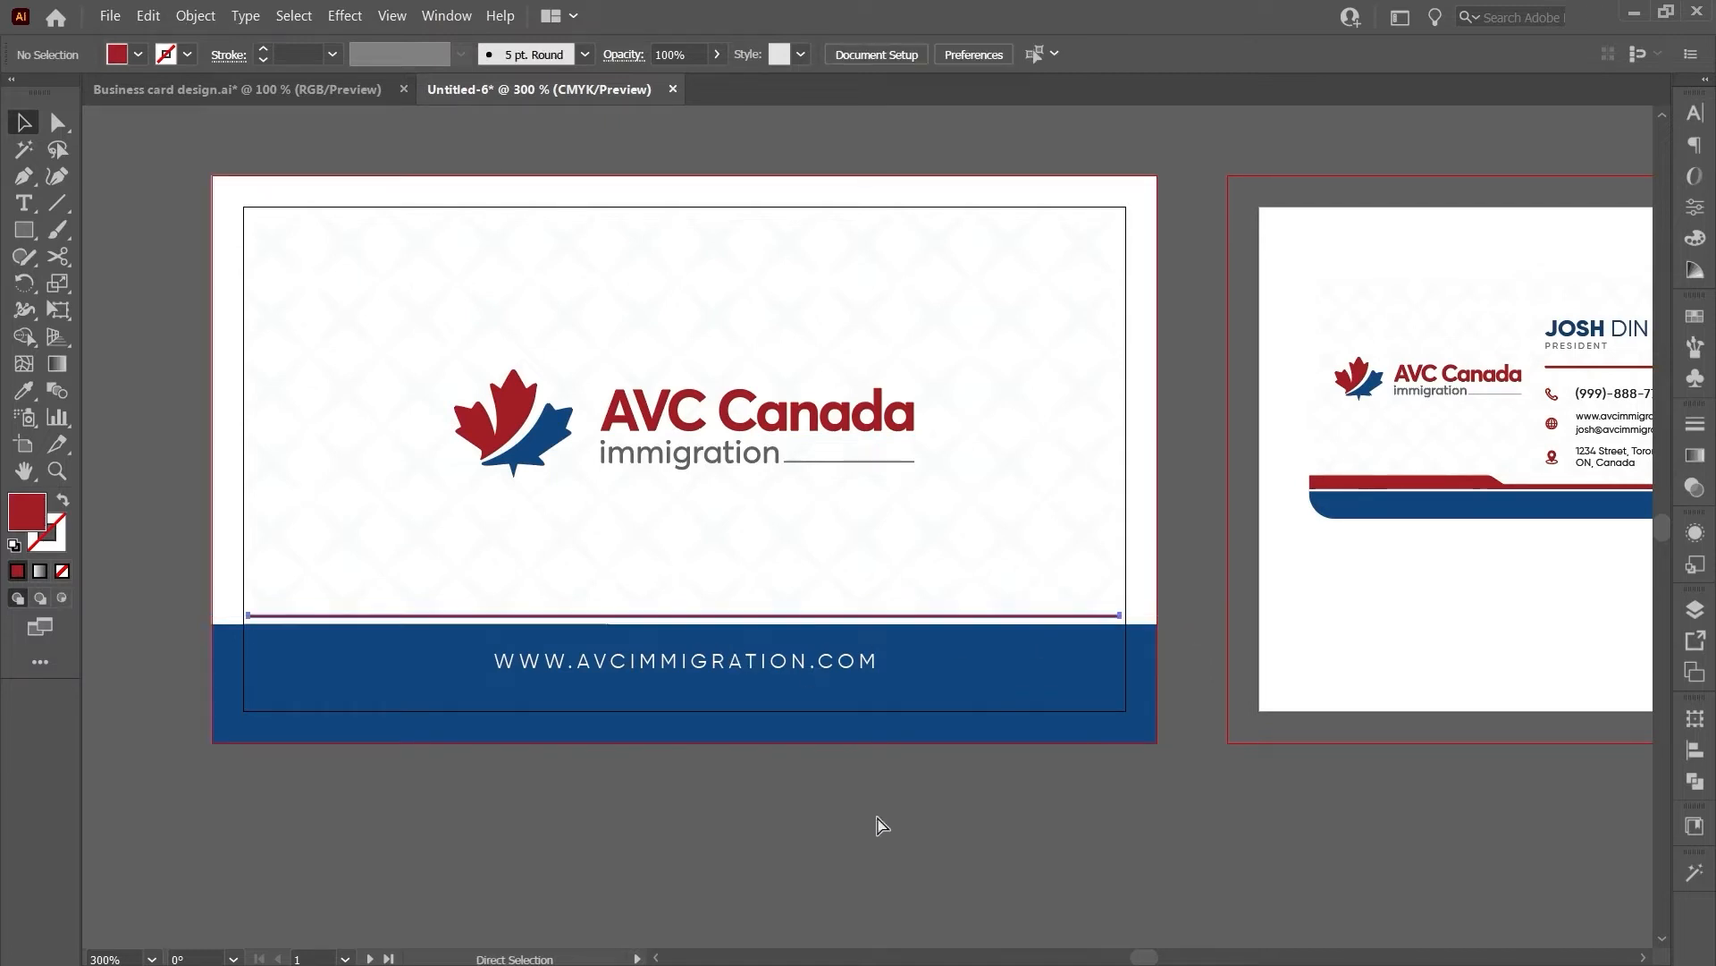
- Pull the red line's right end out to the bleed
click(560, 616)
key(a)
click(630, 581)
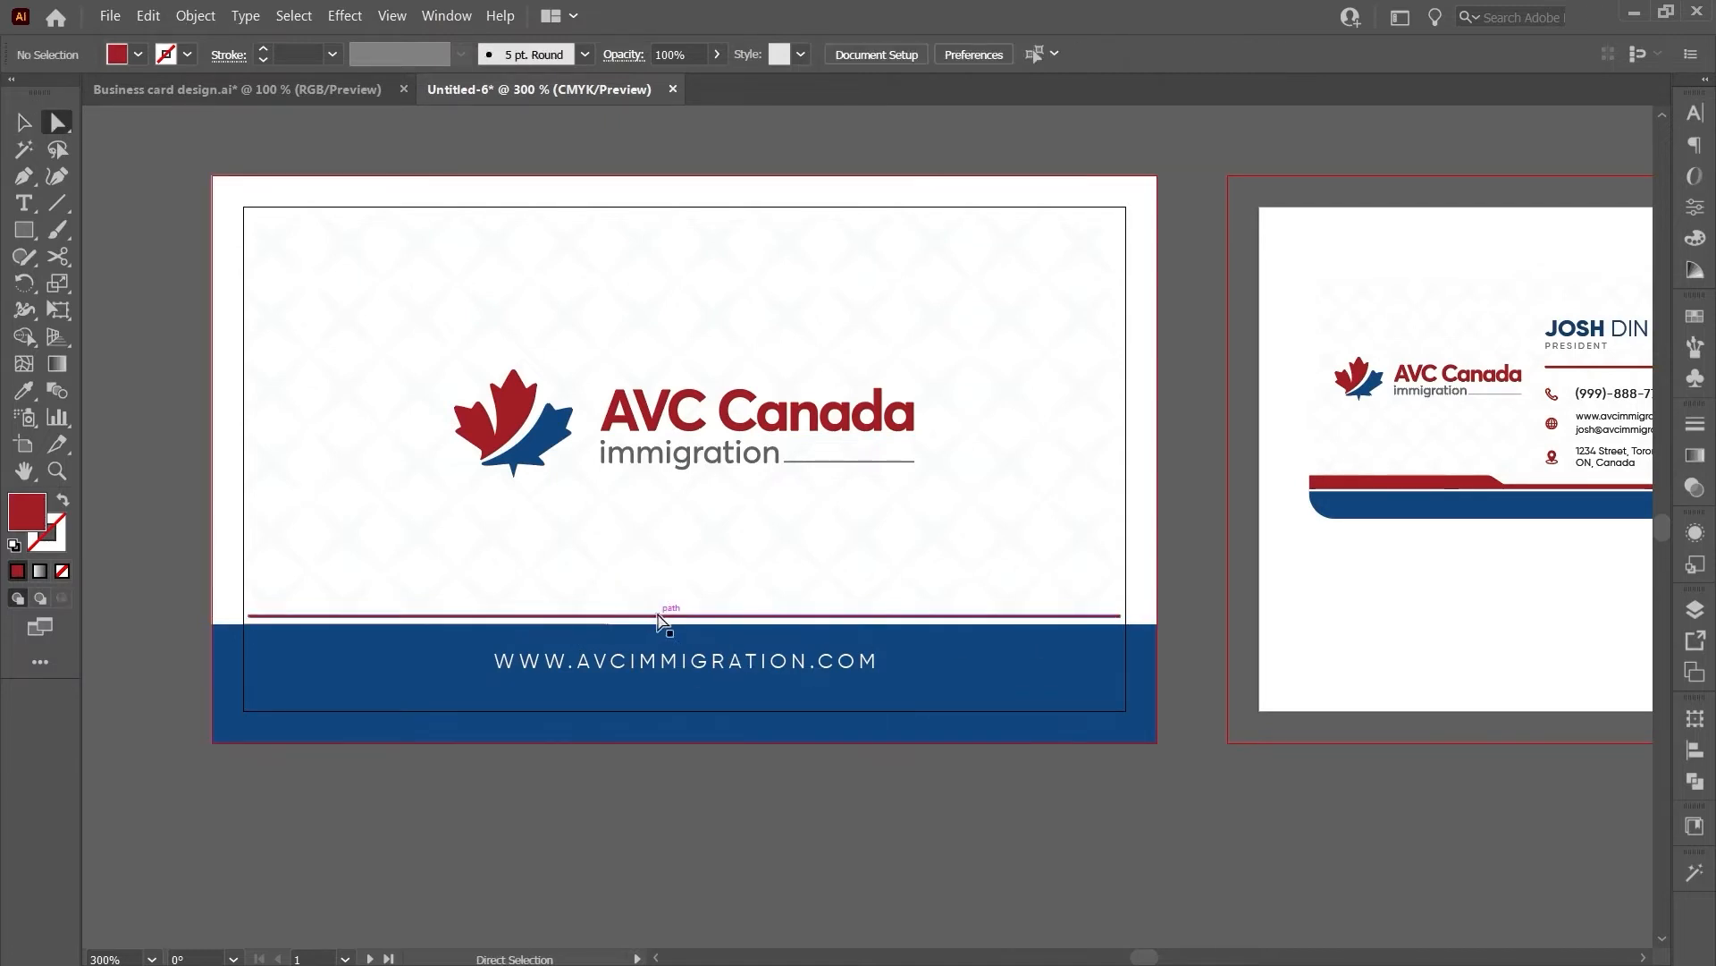
click(667, 616)
key(v)
scroll(1123, 614, up, 5)
scroll(1124, 623, up, 4)
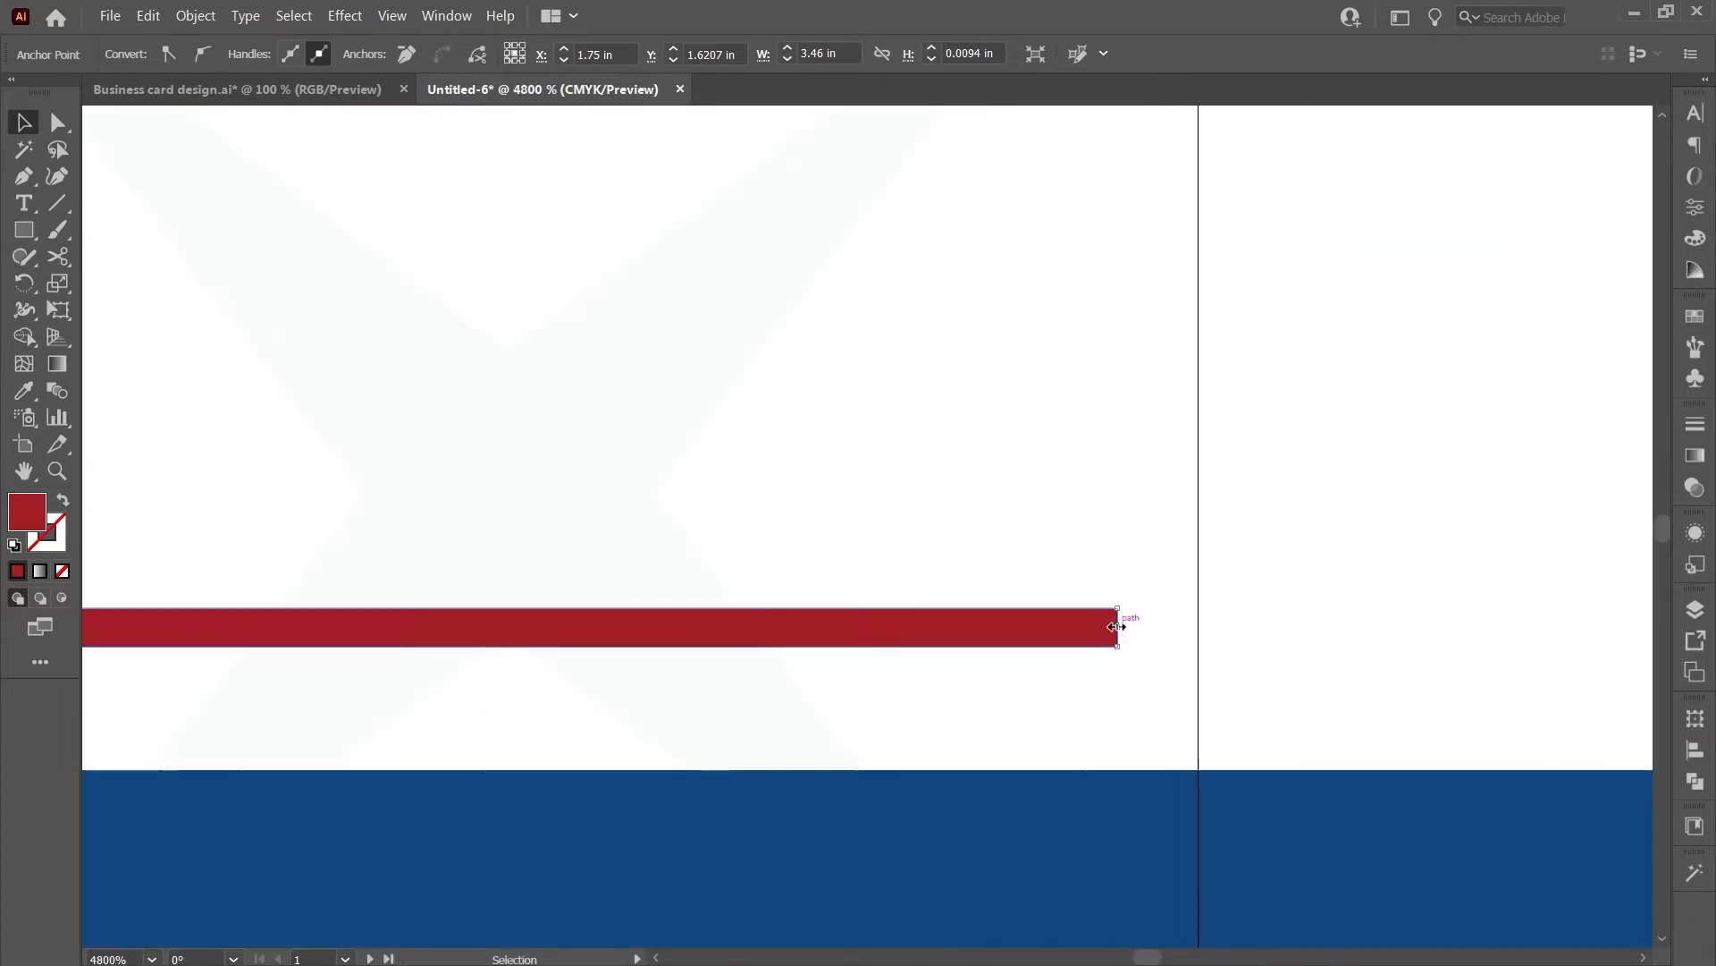
click(1117, 620)
scroll(1026, 626, down, 2)
scroll(1026, 624, up, 1)
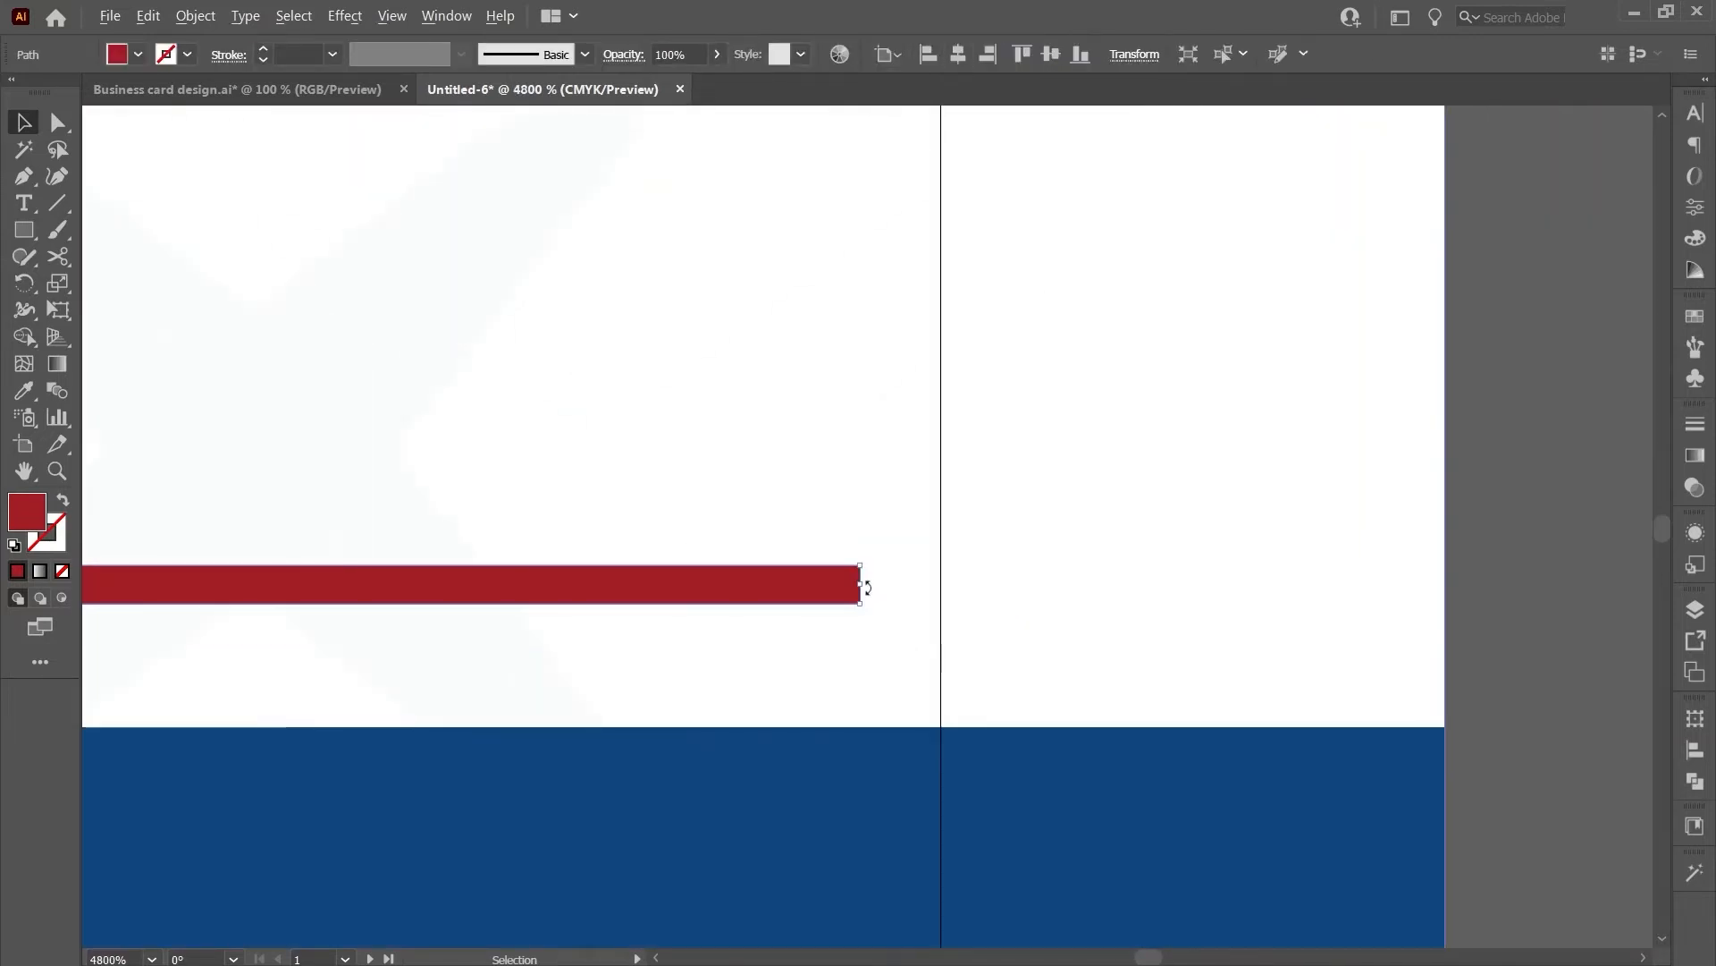
drag(862, 585, 1444, 582)
click(1516, 591)
- Recentre the view on both cards and check the blue band and website text
scroll(1515, 589, down, 9)
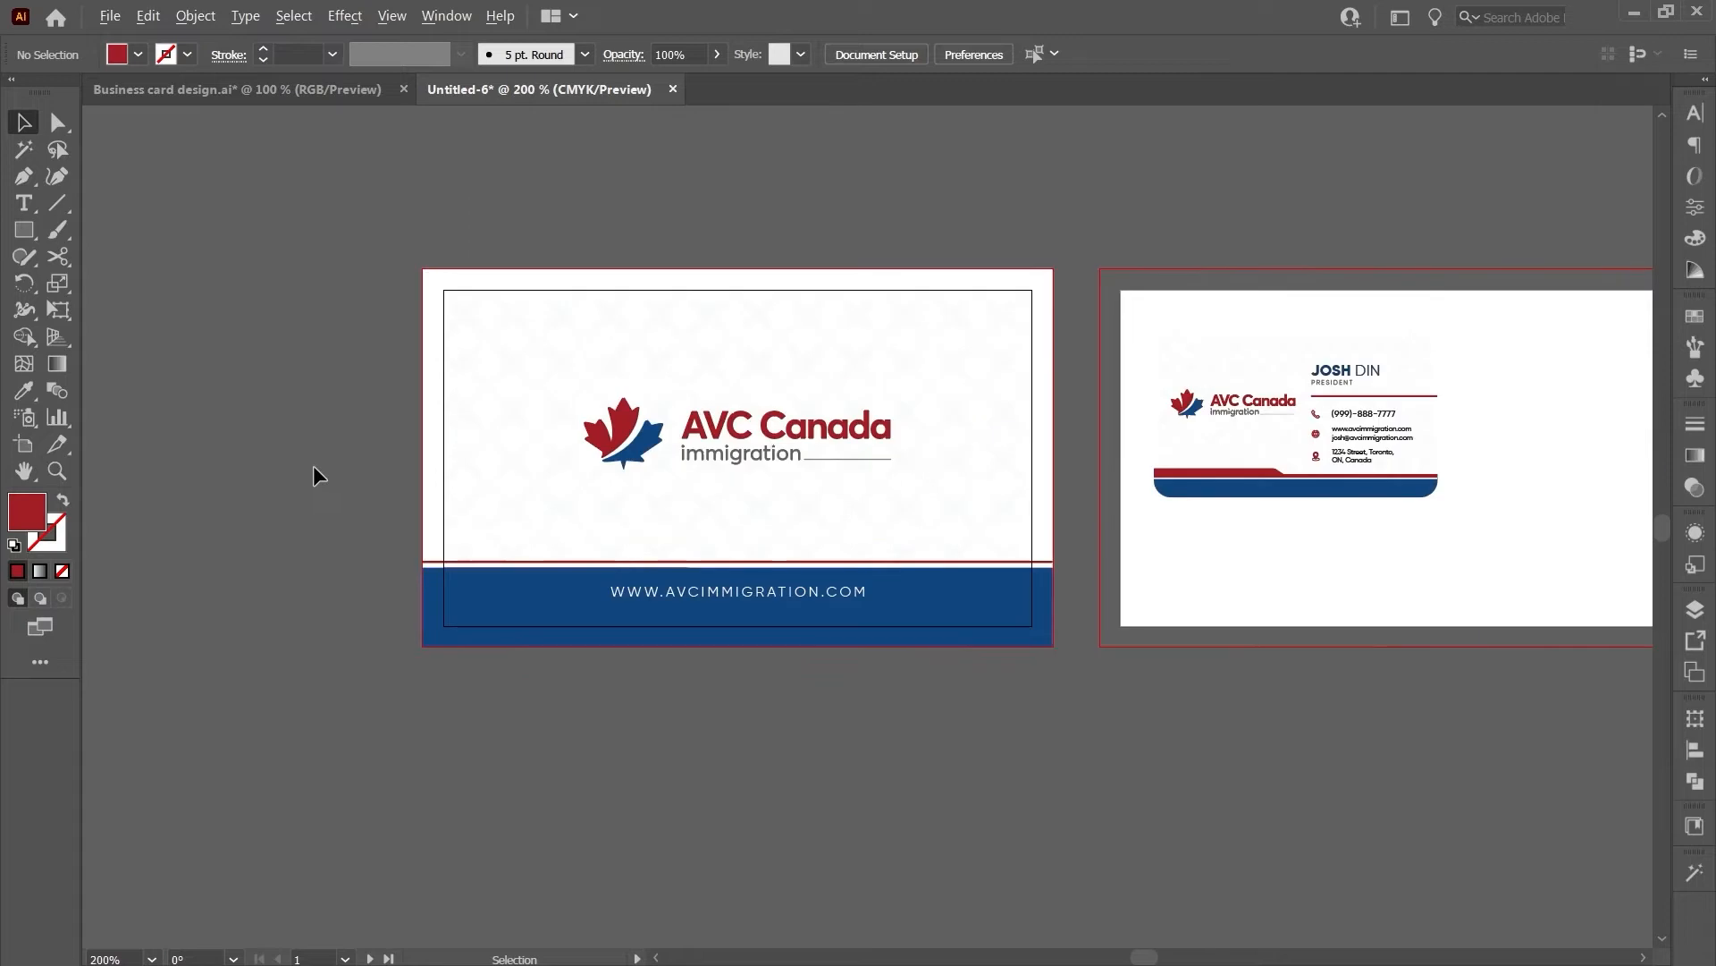
drag(962, 714, 812, 712)
drag(673, 703, 651, 726)
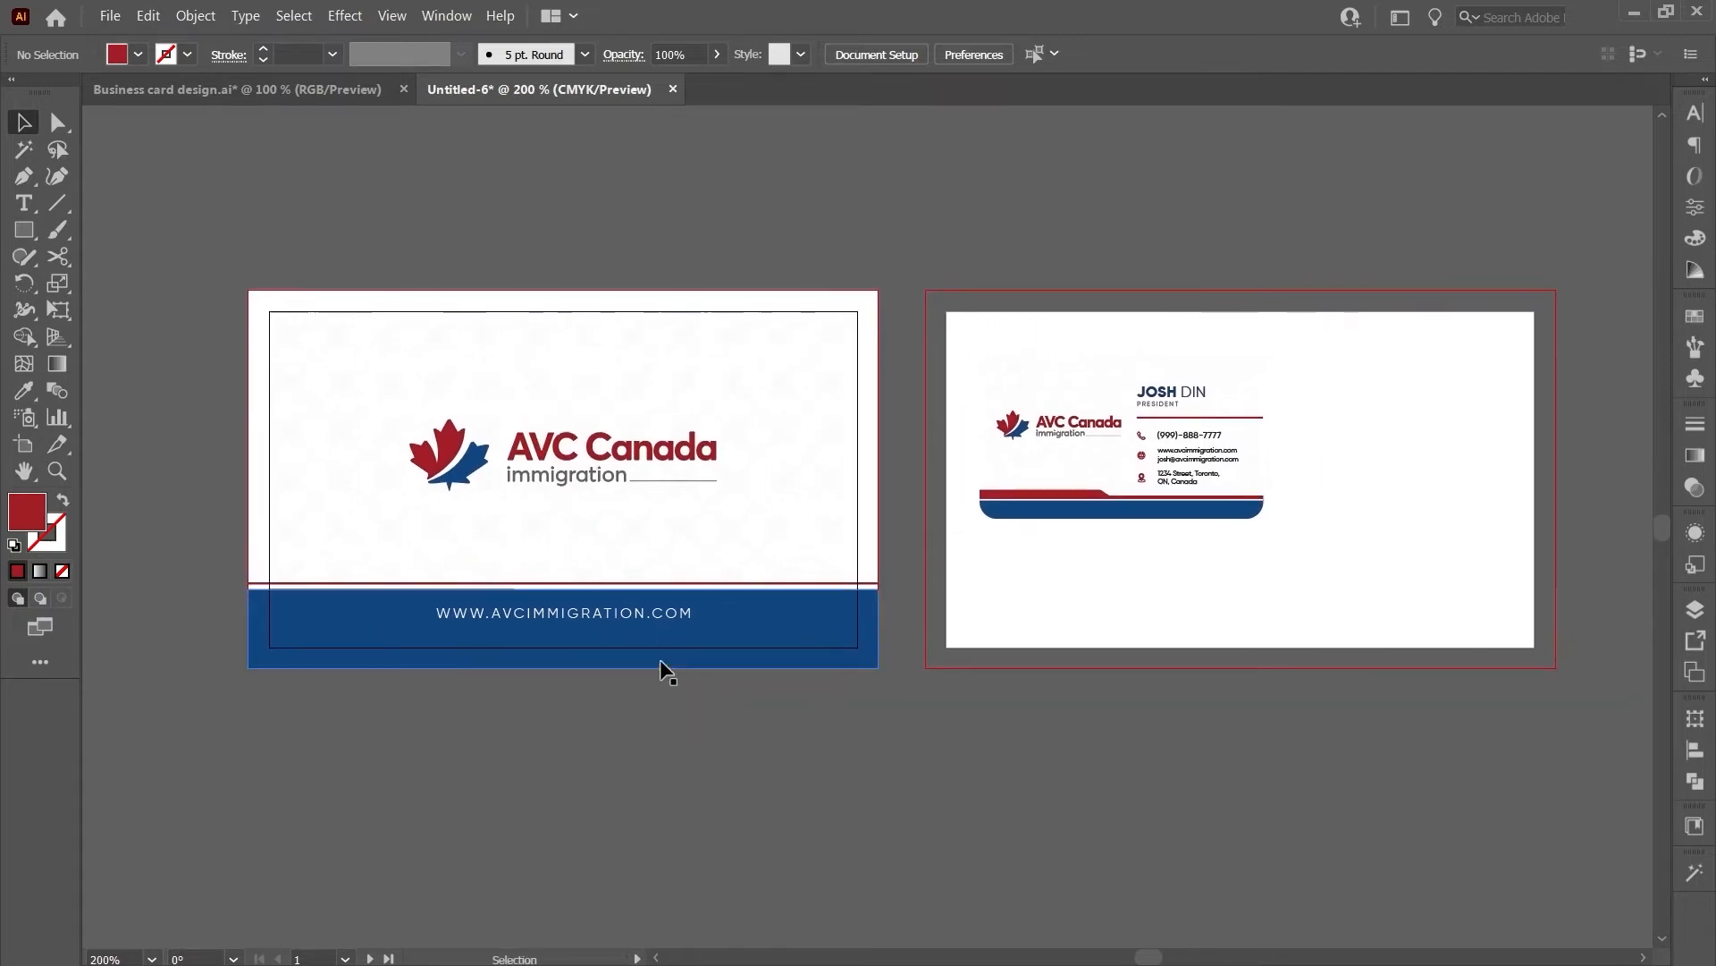
click(562, 621)
click(558, 615)
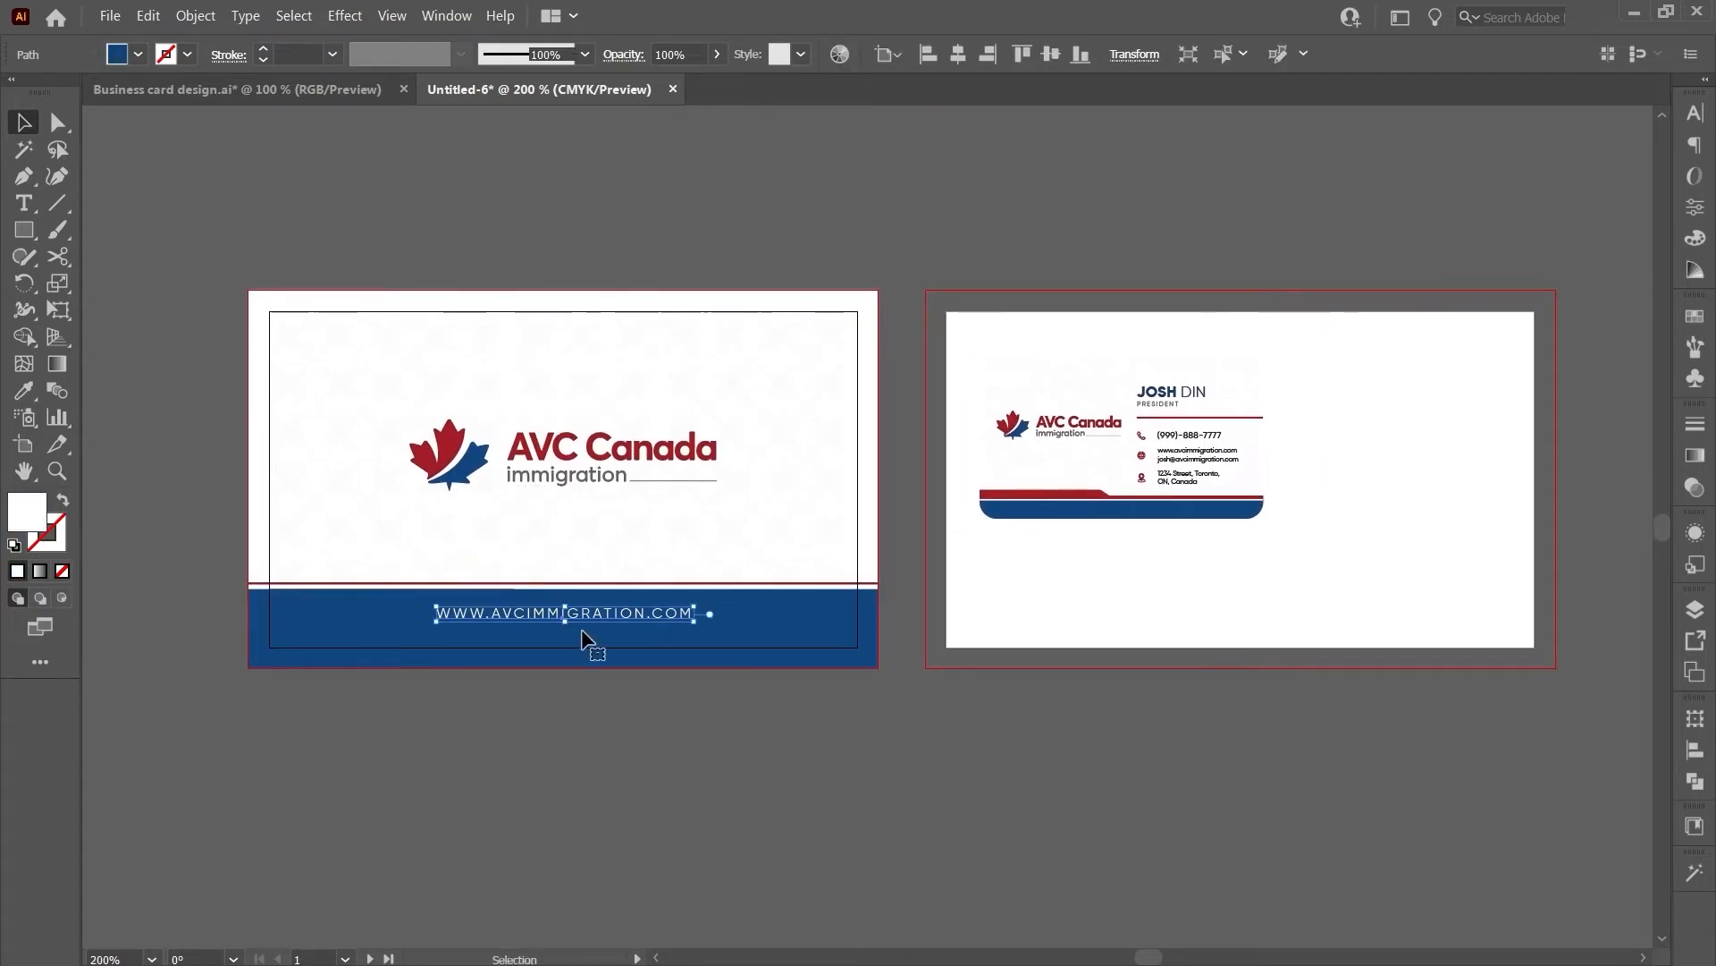
click(629, 696)
scroll(608, 670, down, 1)
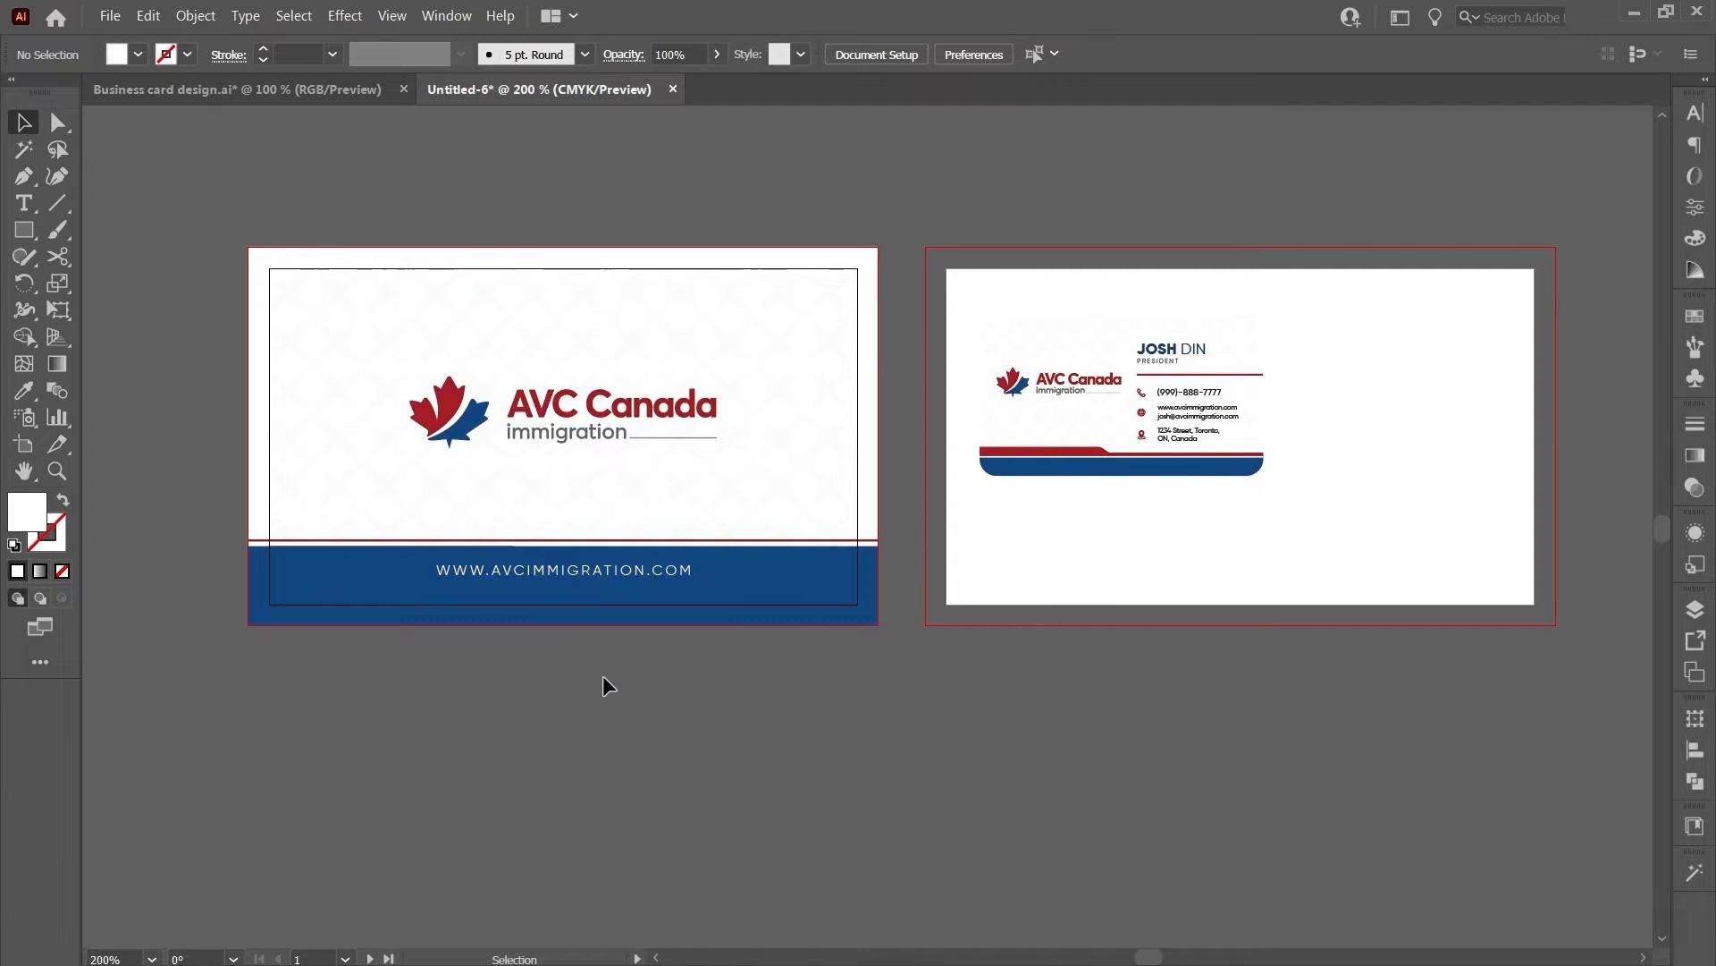
drag(783, 704, 762, 714)
- Draw a rectangle exactly 3.25 in wide by 1.75 in tall with the Rectangle tool
click(25, 234)
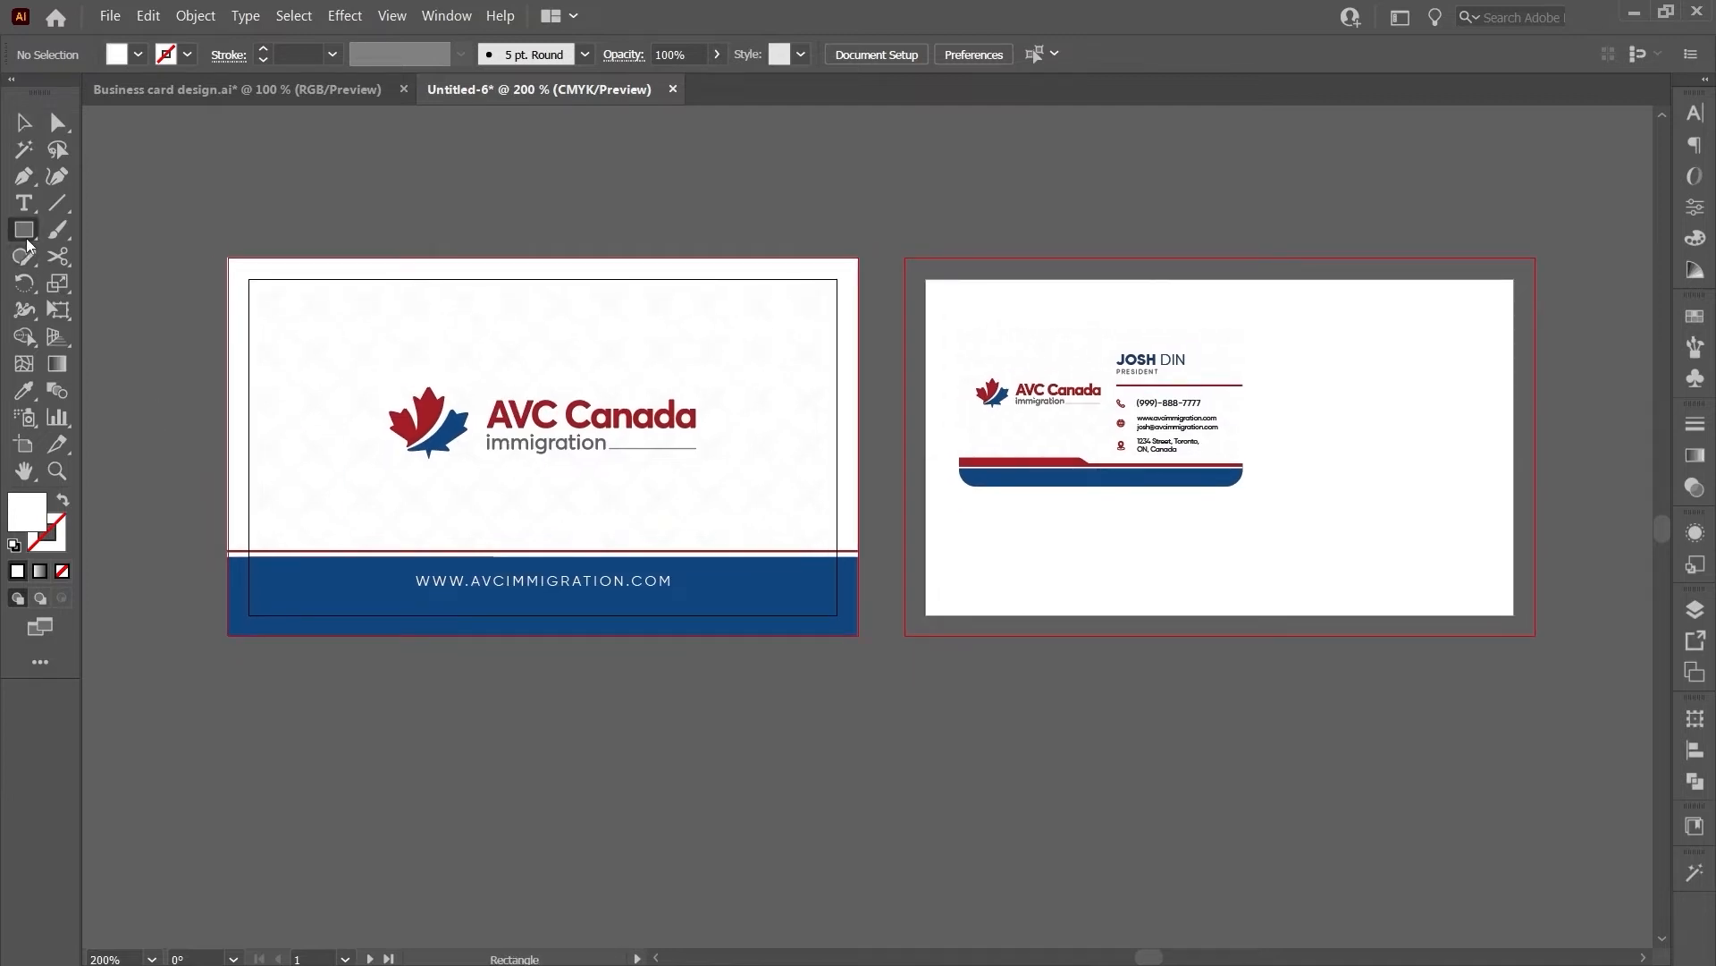
click(799, 712)
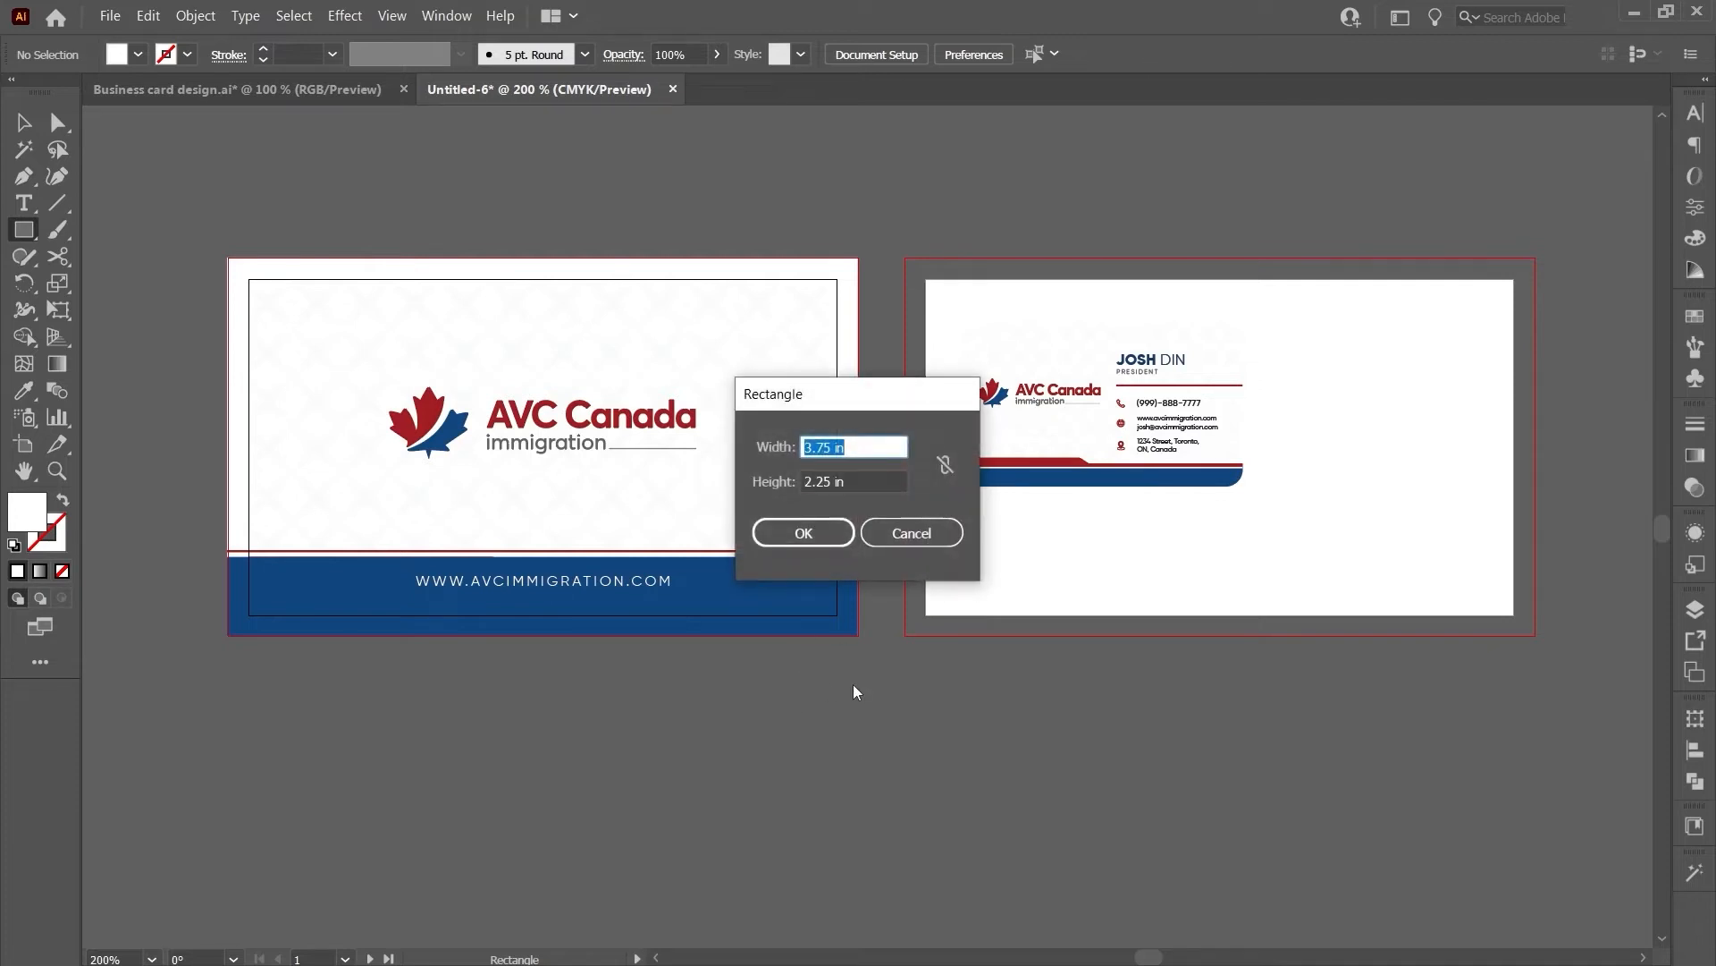
click(880, 448)
drag(881, 450, 684, 438)
text(3.25)
key(Tab)
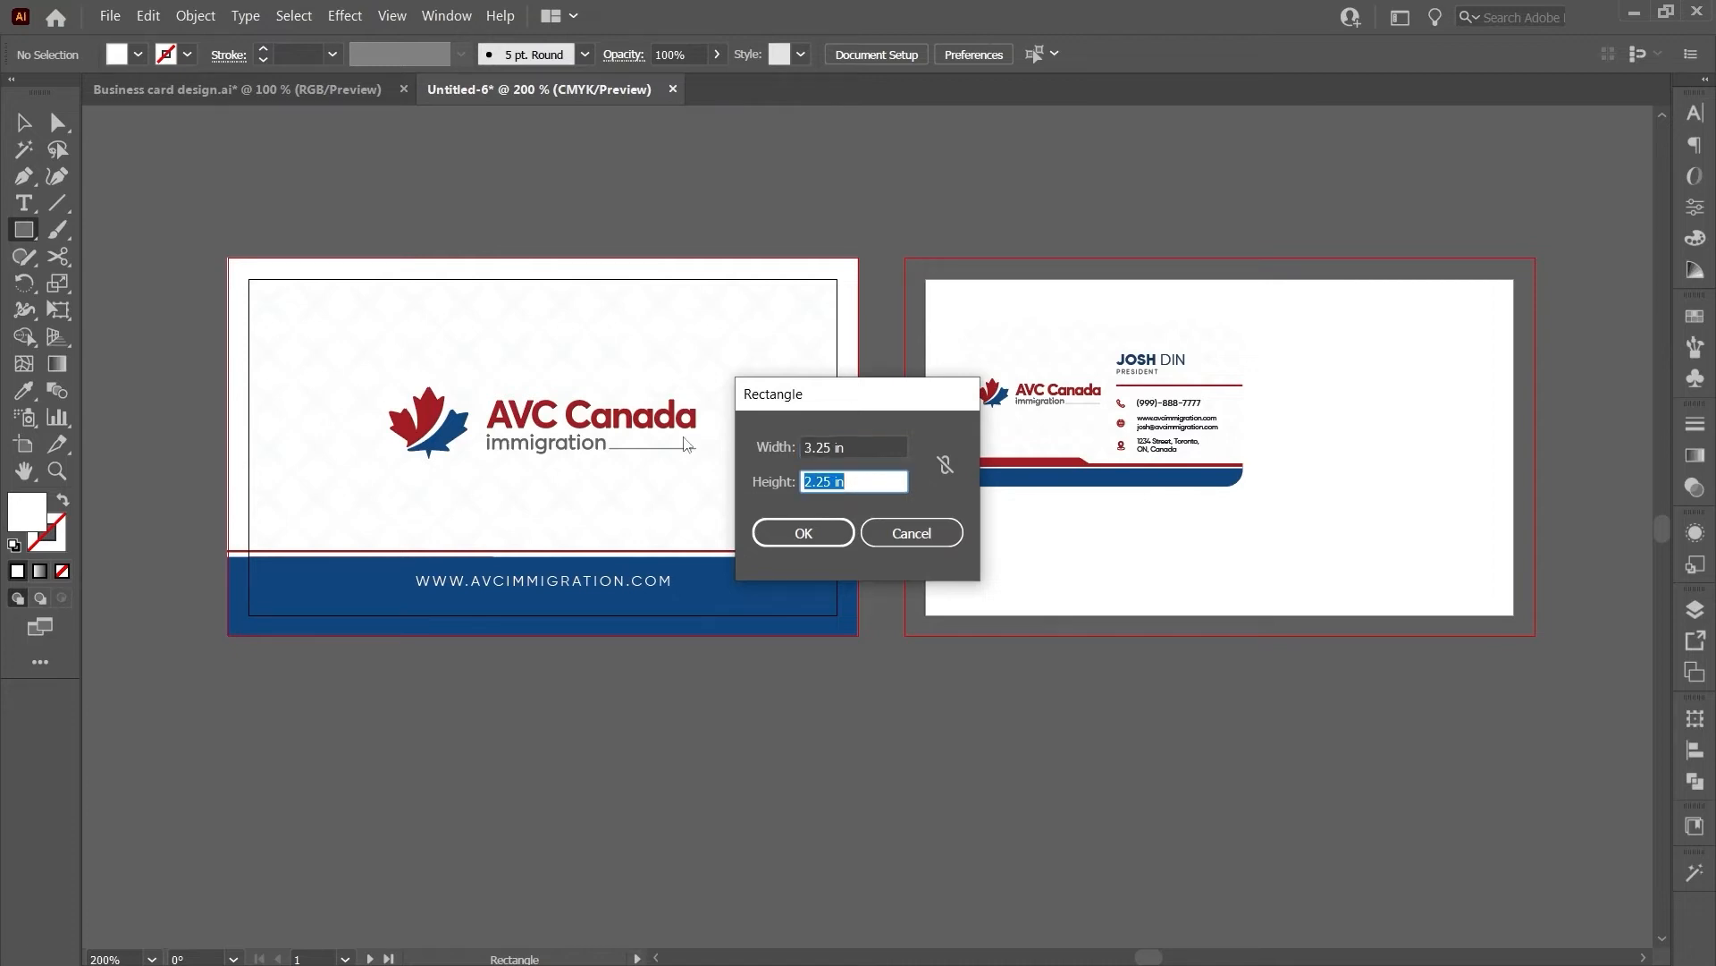
text(1.75)
key(Return)
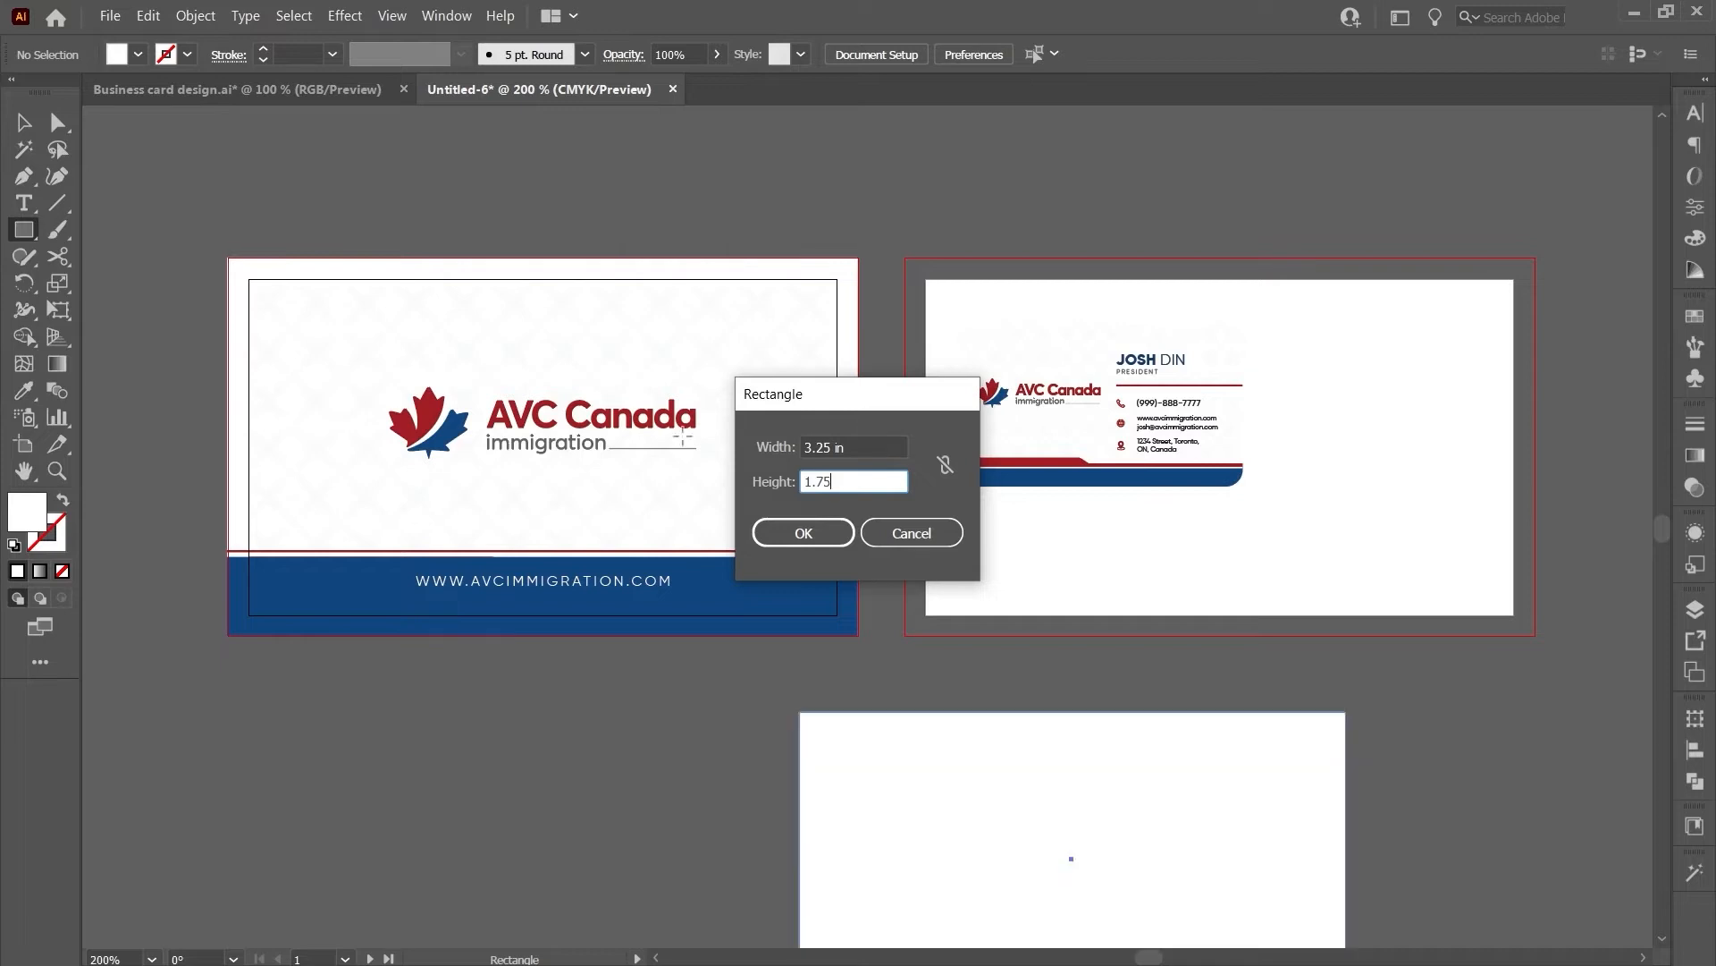
- Convert the new rectangle into a guide with Make Guides
scroll(845, 657, down, 3)
right_click(915, 574)
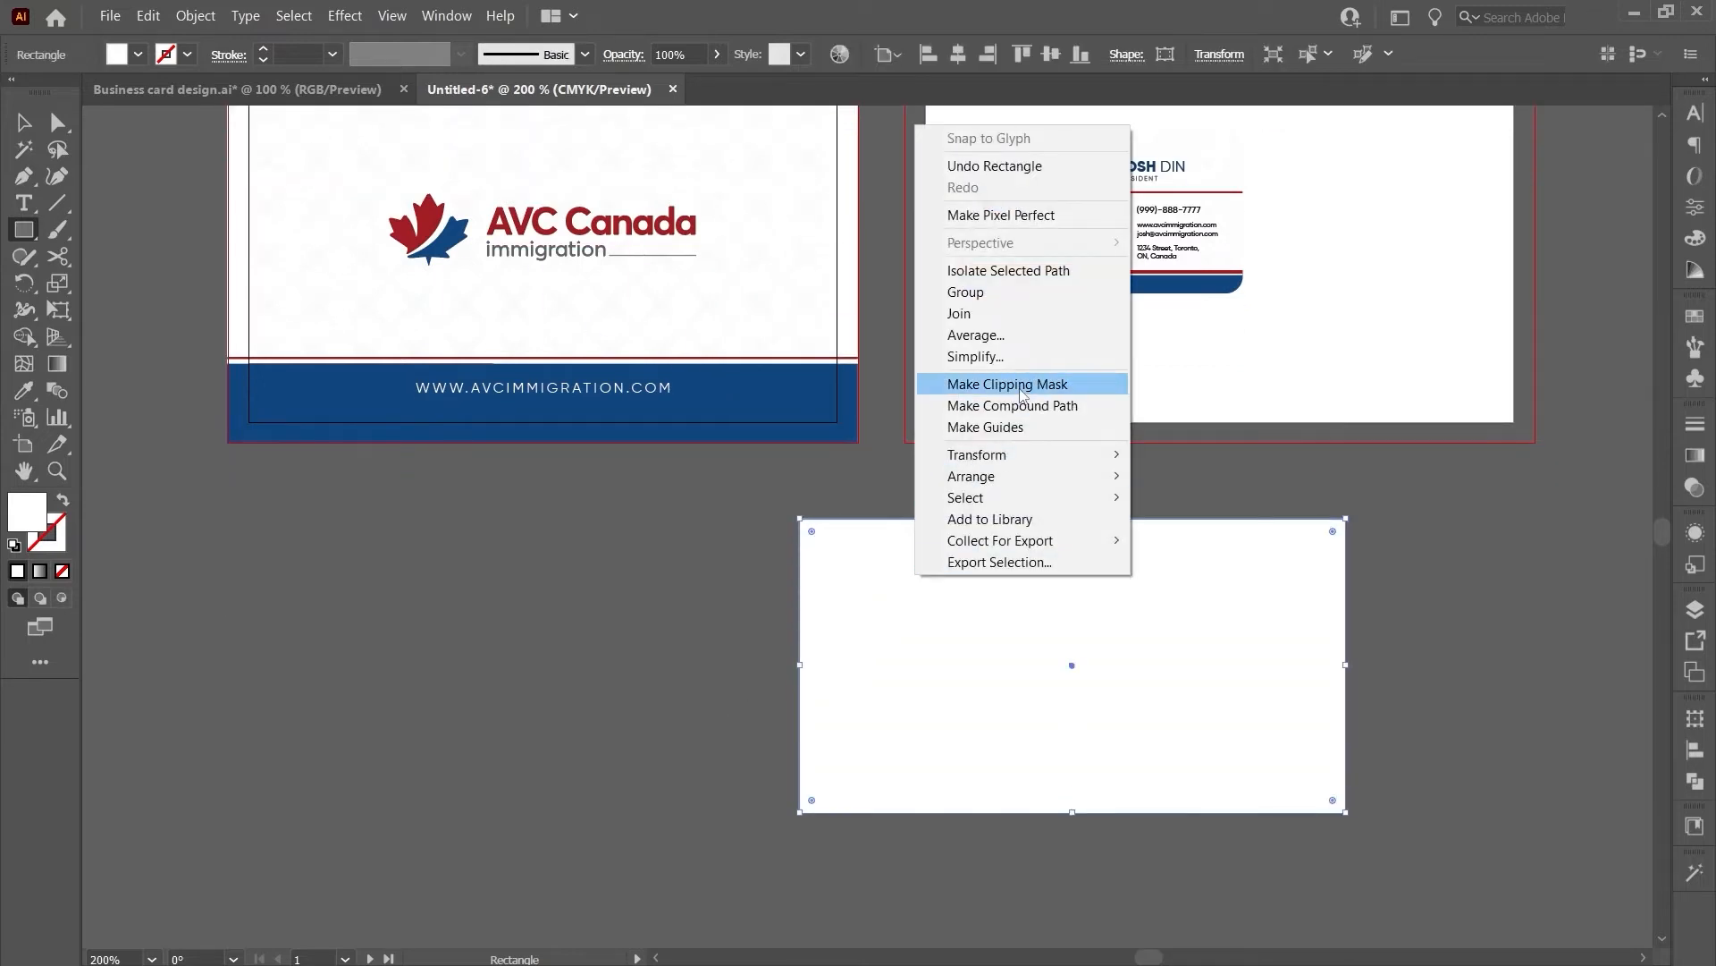
click(983, 426)
key(v)
drag(900, 493, 925, 614)
scroll(924, 637, up, 3)
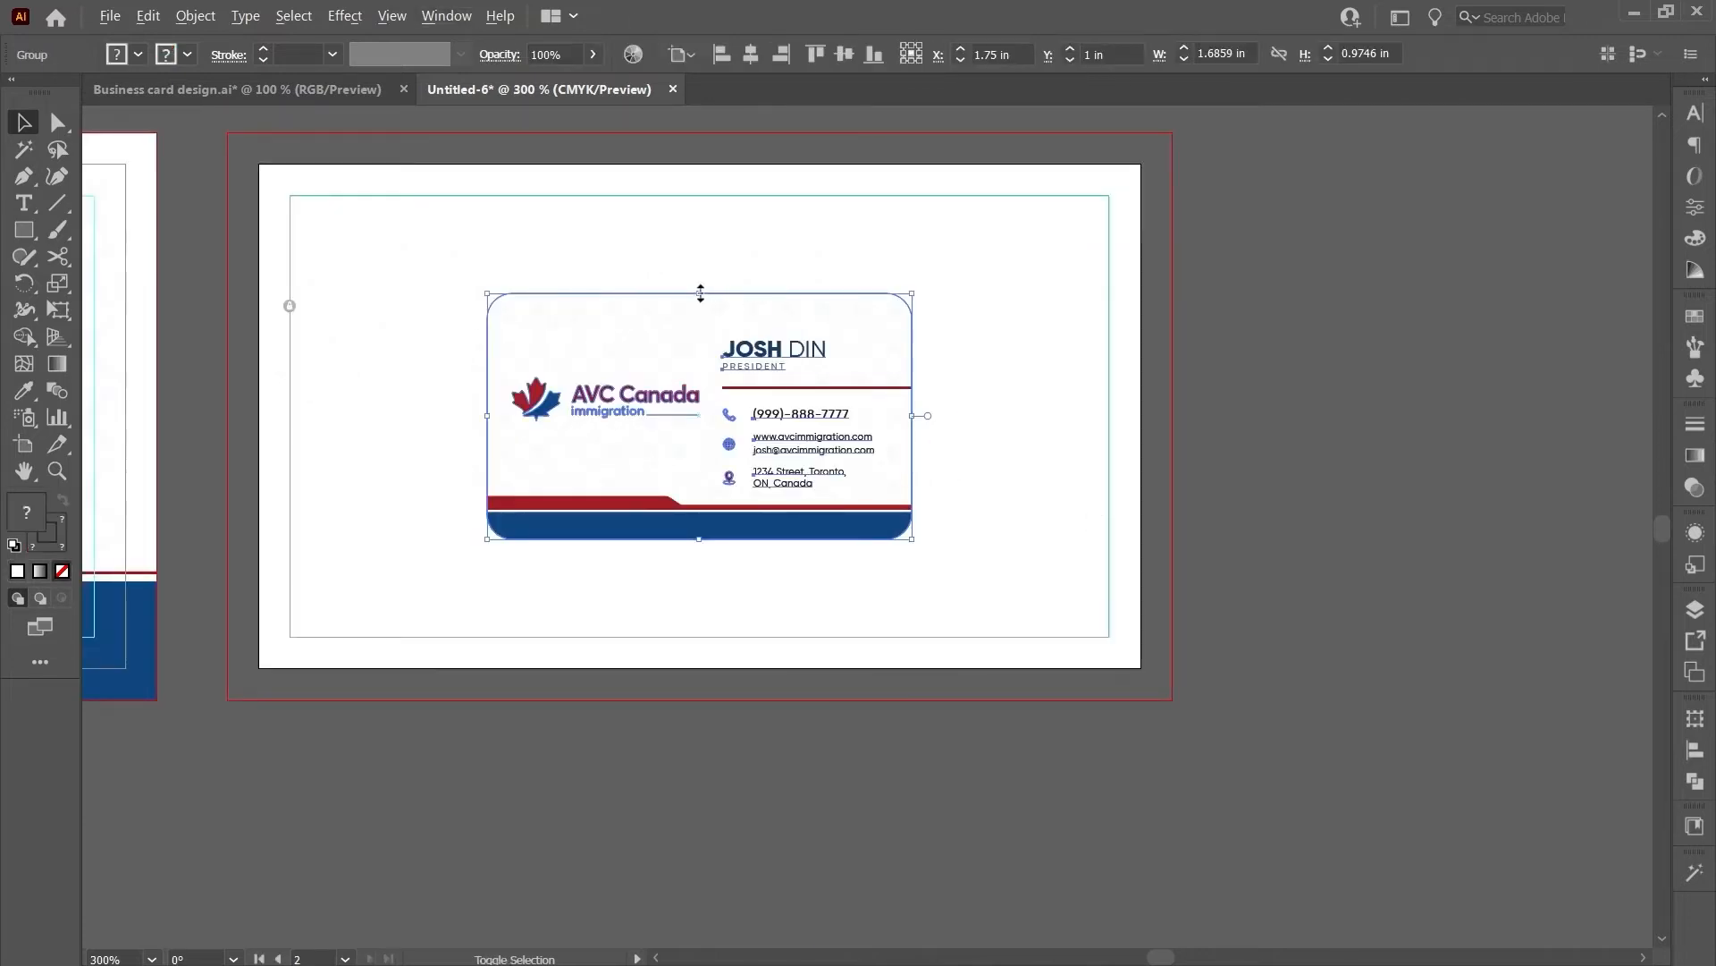
- Enlarge the back card's outline so it extends to the bleed horizontally and vertically
drag(912, 510, 1137, 668)
click(1015, 741)
click(1126, 655)
key(ctrl+z)
key(ctrl+z)
key(a)
click(1135, 521)
key(v)
drag(1135, 415, 1172, 414)
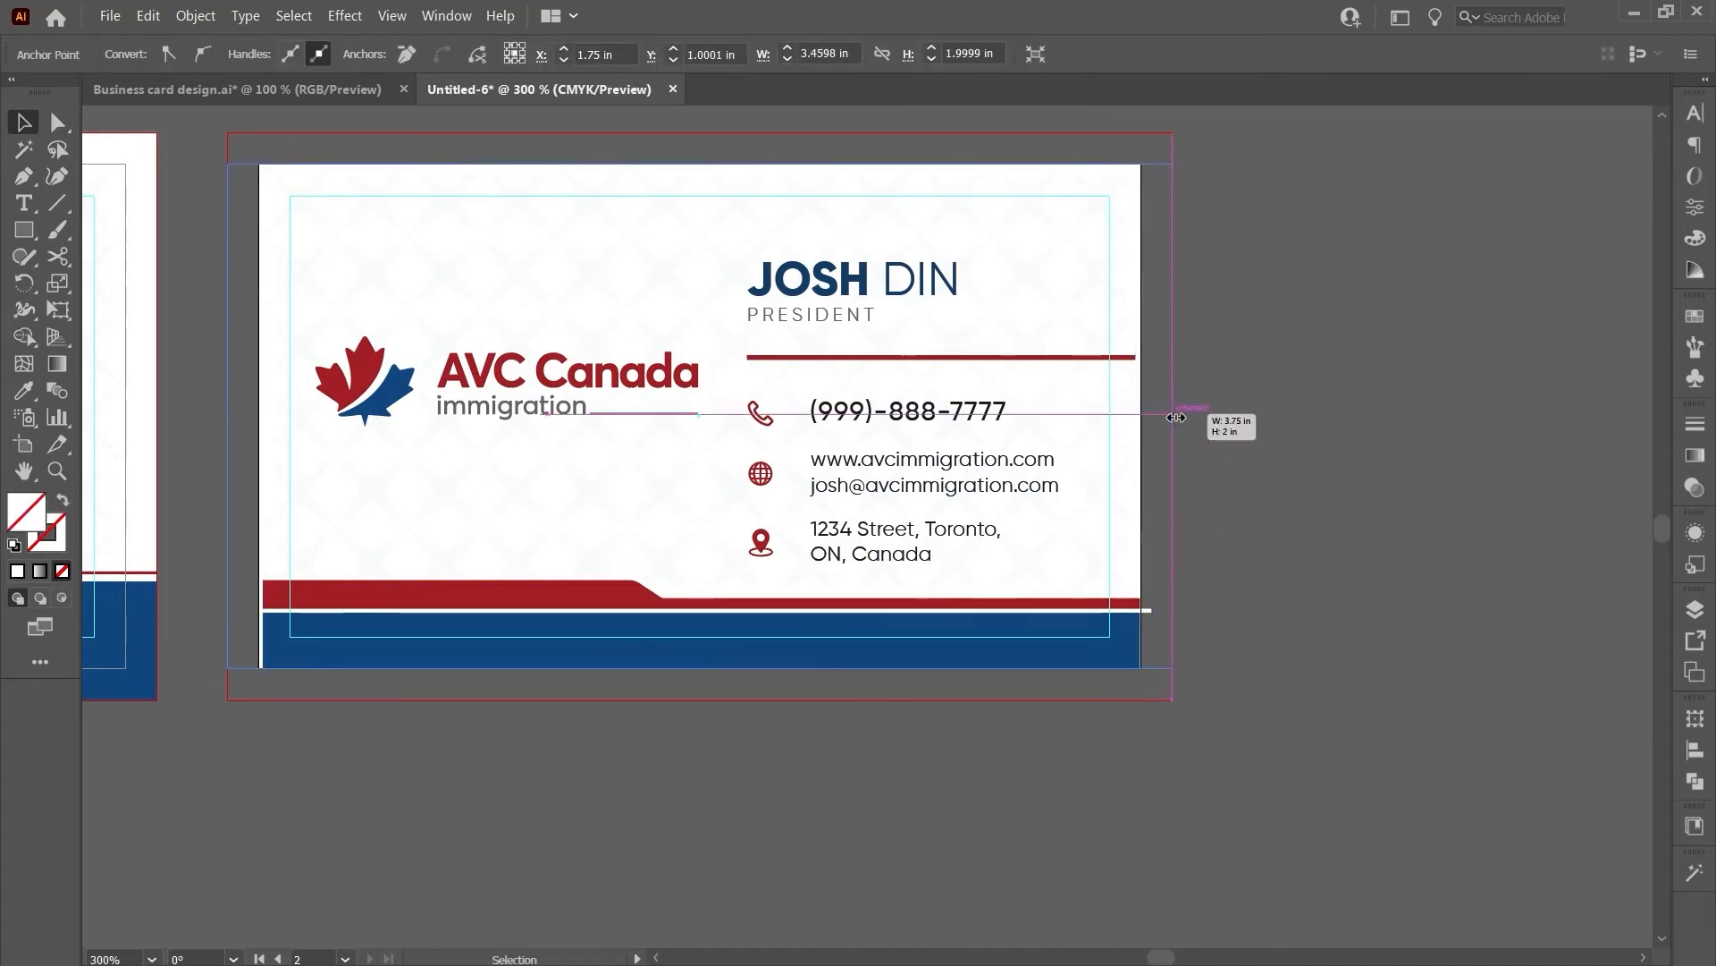
drag(700, 165, 700, 133)
- Pull the red band's left end out to the bleed
click(1460, 444)
key(a)
click(302, 176)
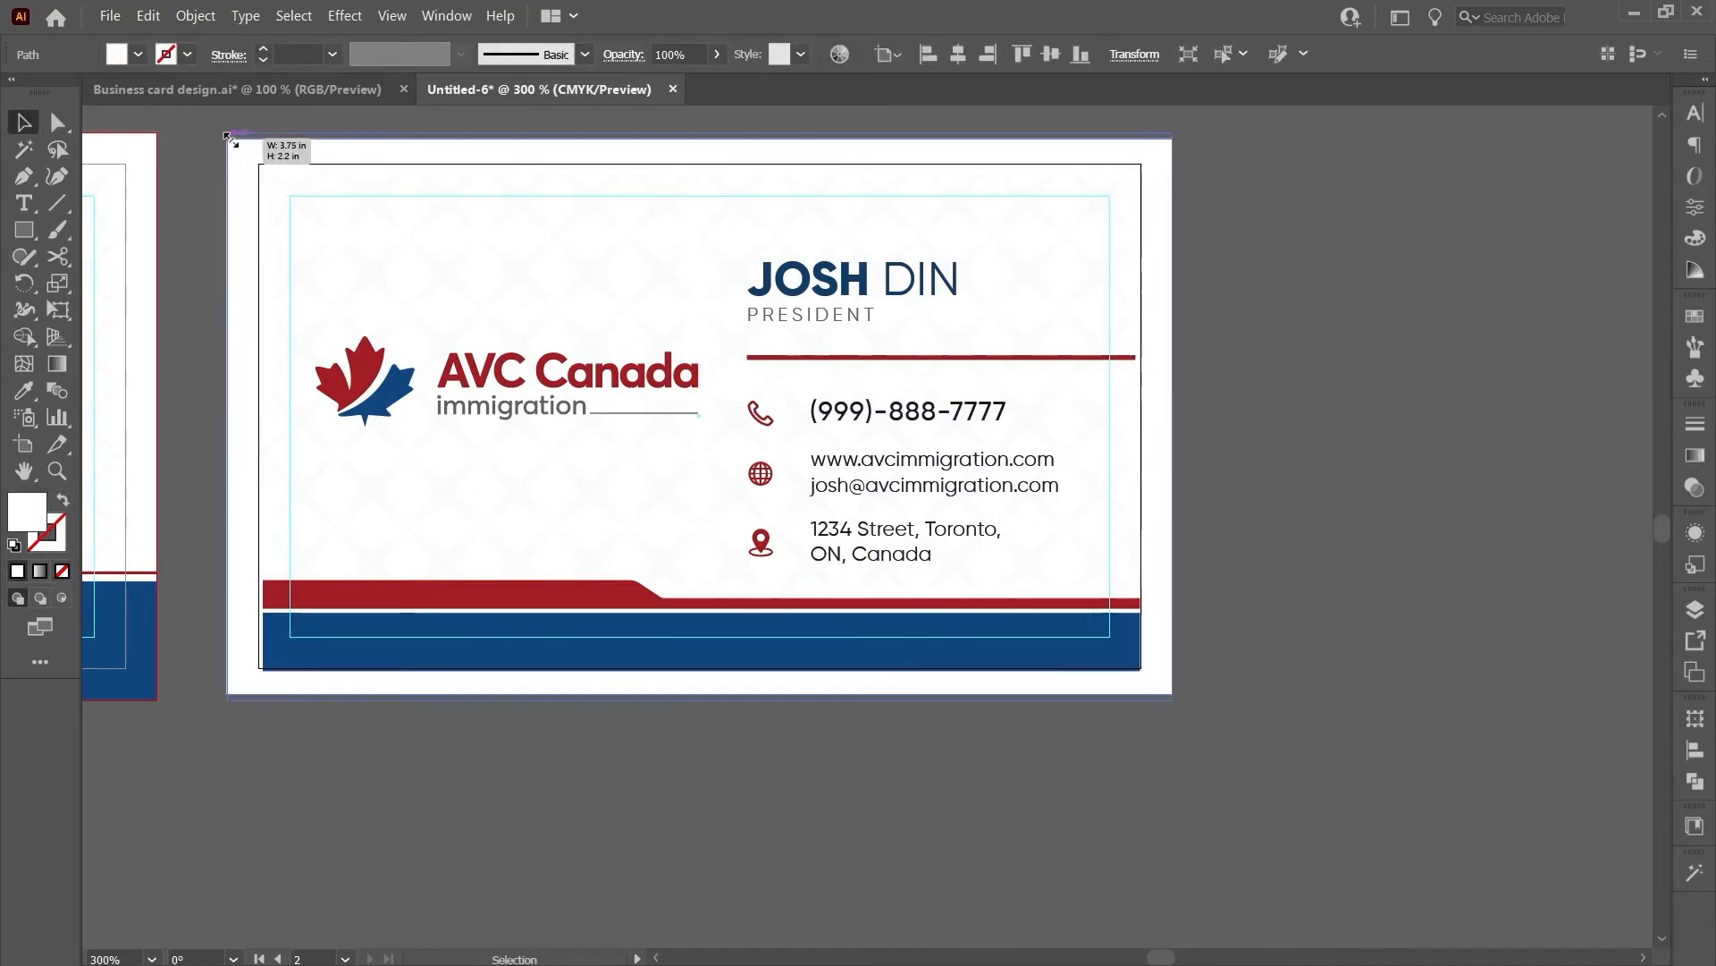
click(266, 590)
shift+click(263, 609)
drag(263, 609, 227, 642)
- Extend the blue band's sides and bottom, and the red band's right end, to the bleed
click(267, 626)
key(v)
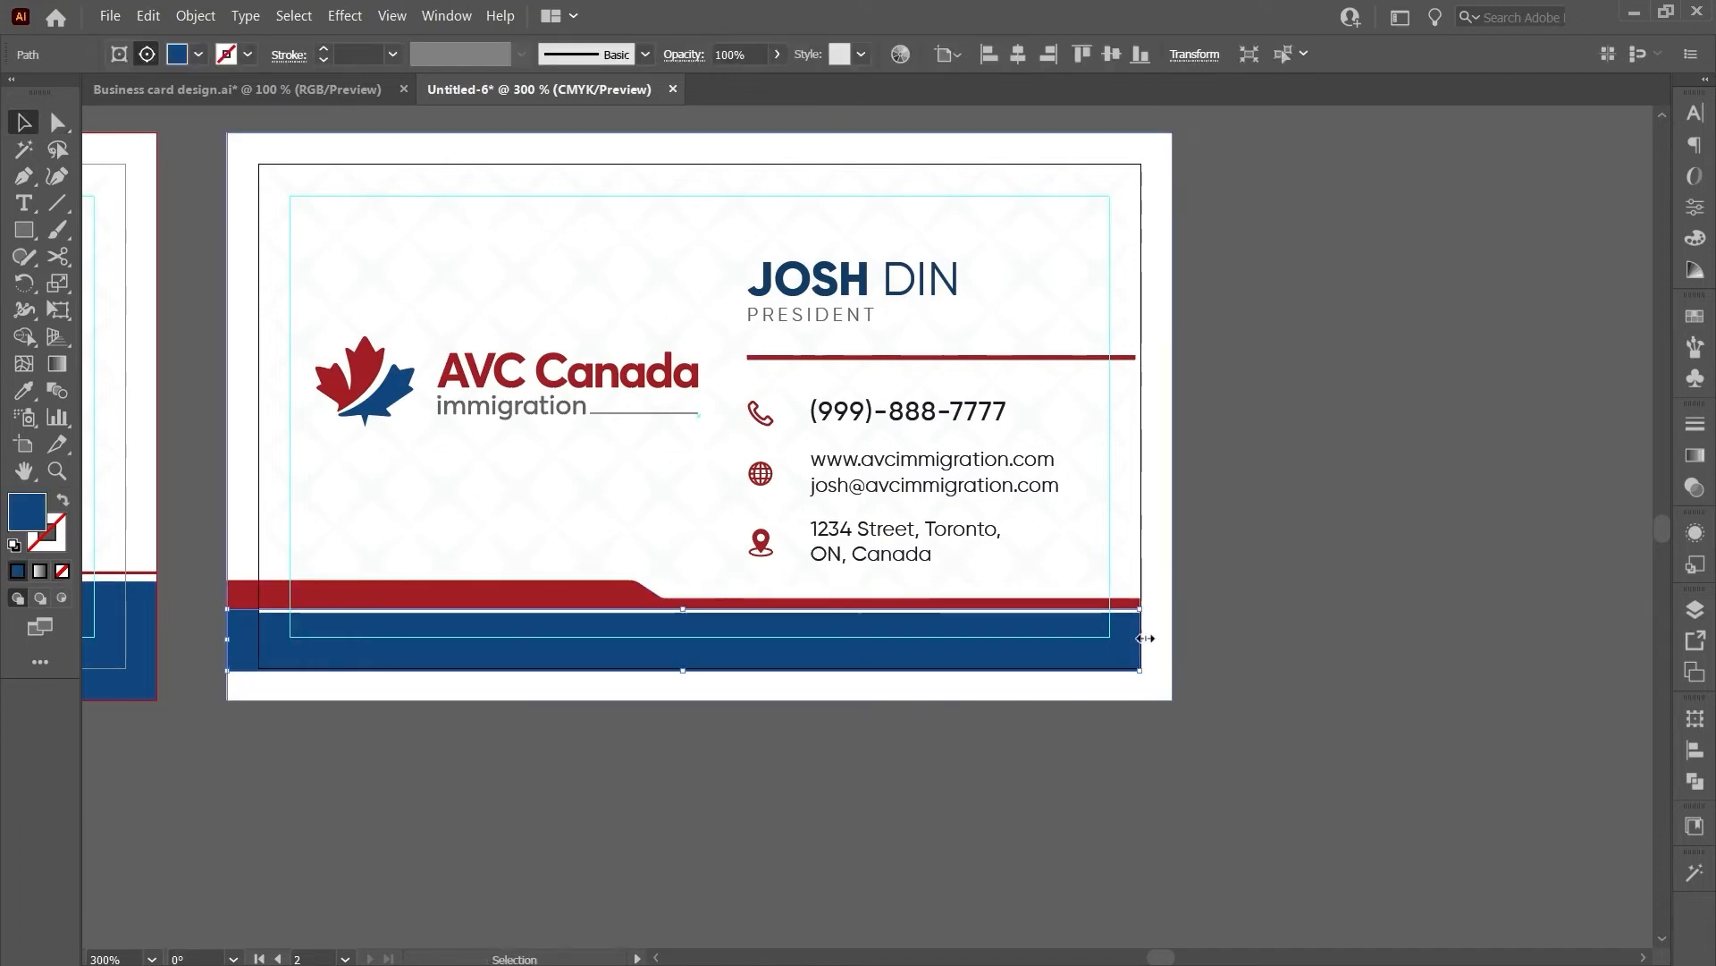
drag(1142, 632, 1172, 632)
drag(701, 669, 702, 703)
click(703, 720)
scroll(1160, 608, up, 3)
key(a)
click(1109, 582)
shift+click(1109, 609)
drag(1109, 610, 1194, 611)
- In isolation mode, stretch both ends of the white strip out to the bleed
click(1130, 621)
scroll(1180, 621, up, 5)
key(v)
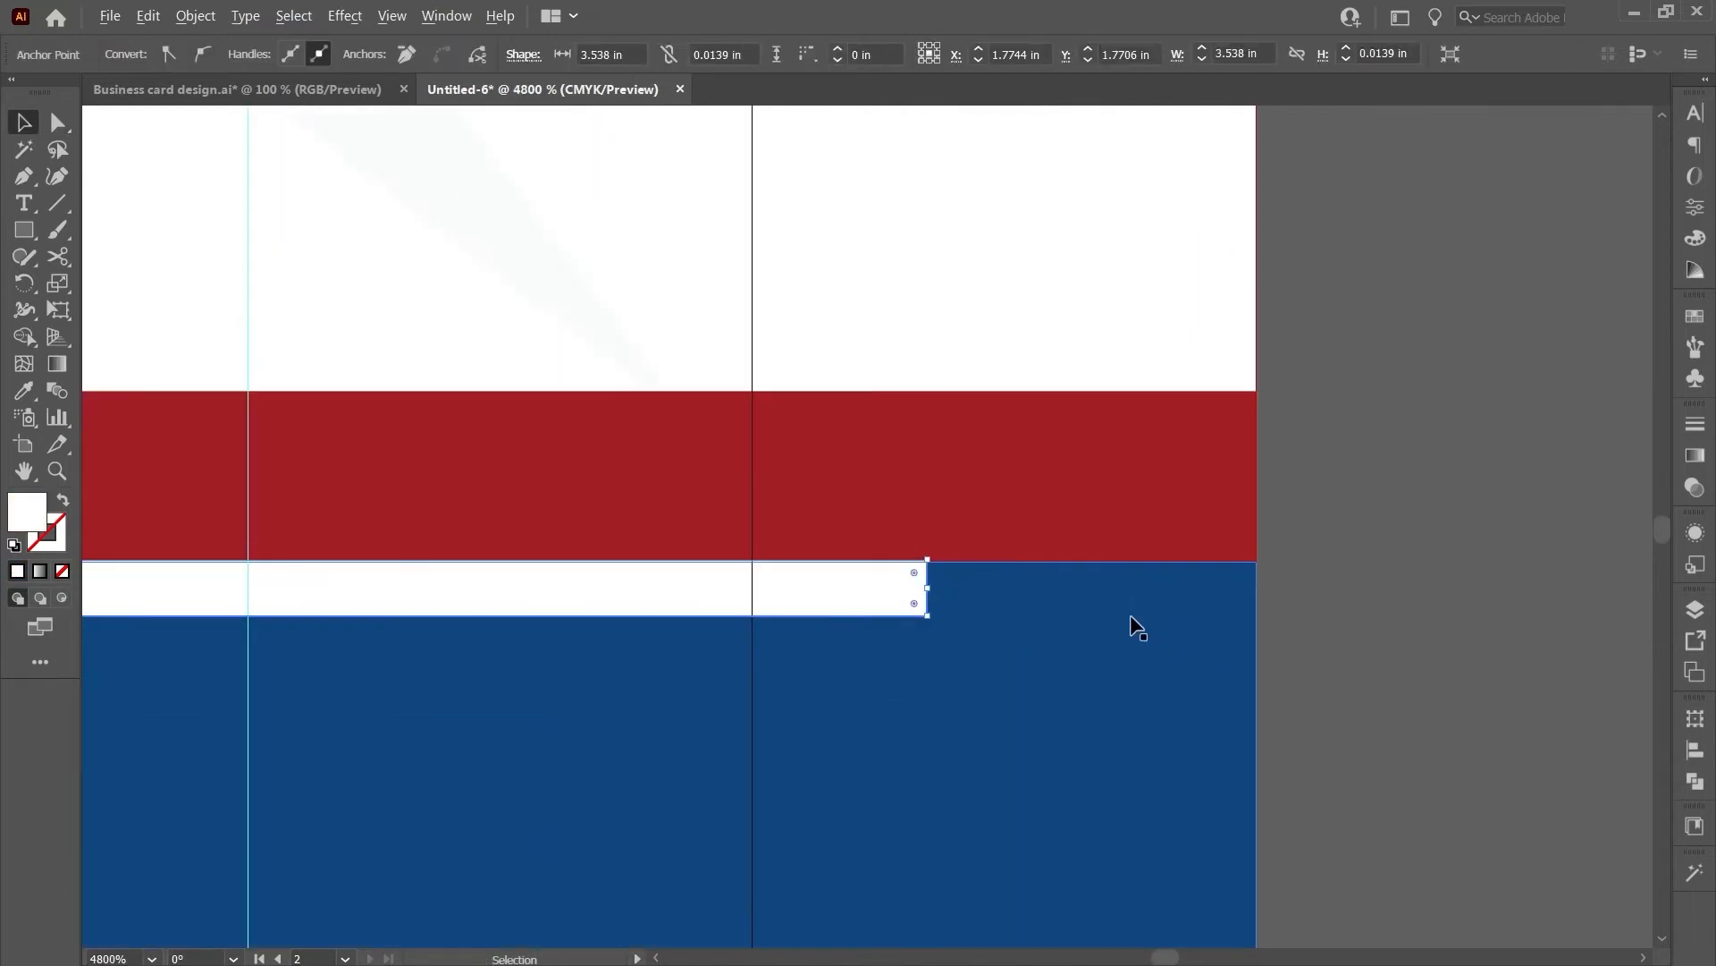
click(896, 600)
double_click(756, 614)
scroll(1177, 649, down, 3)
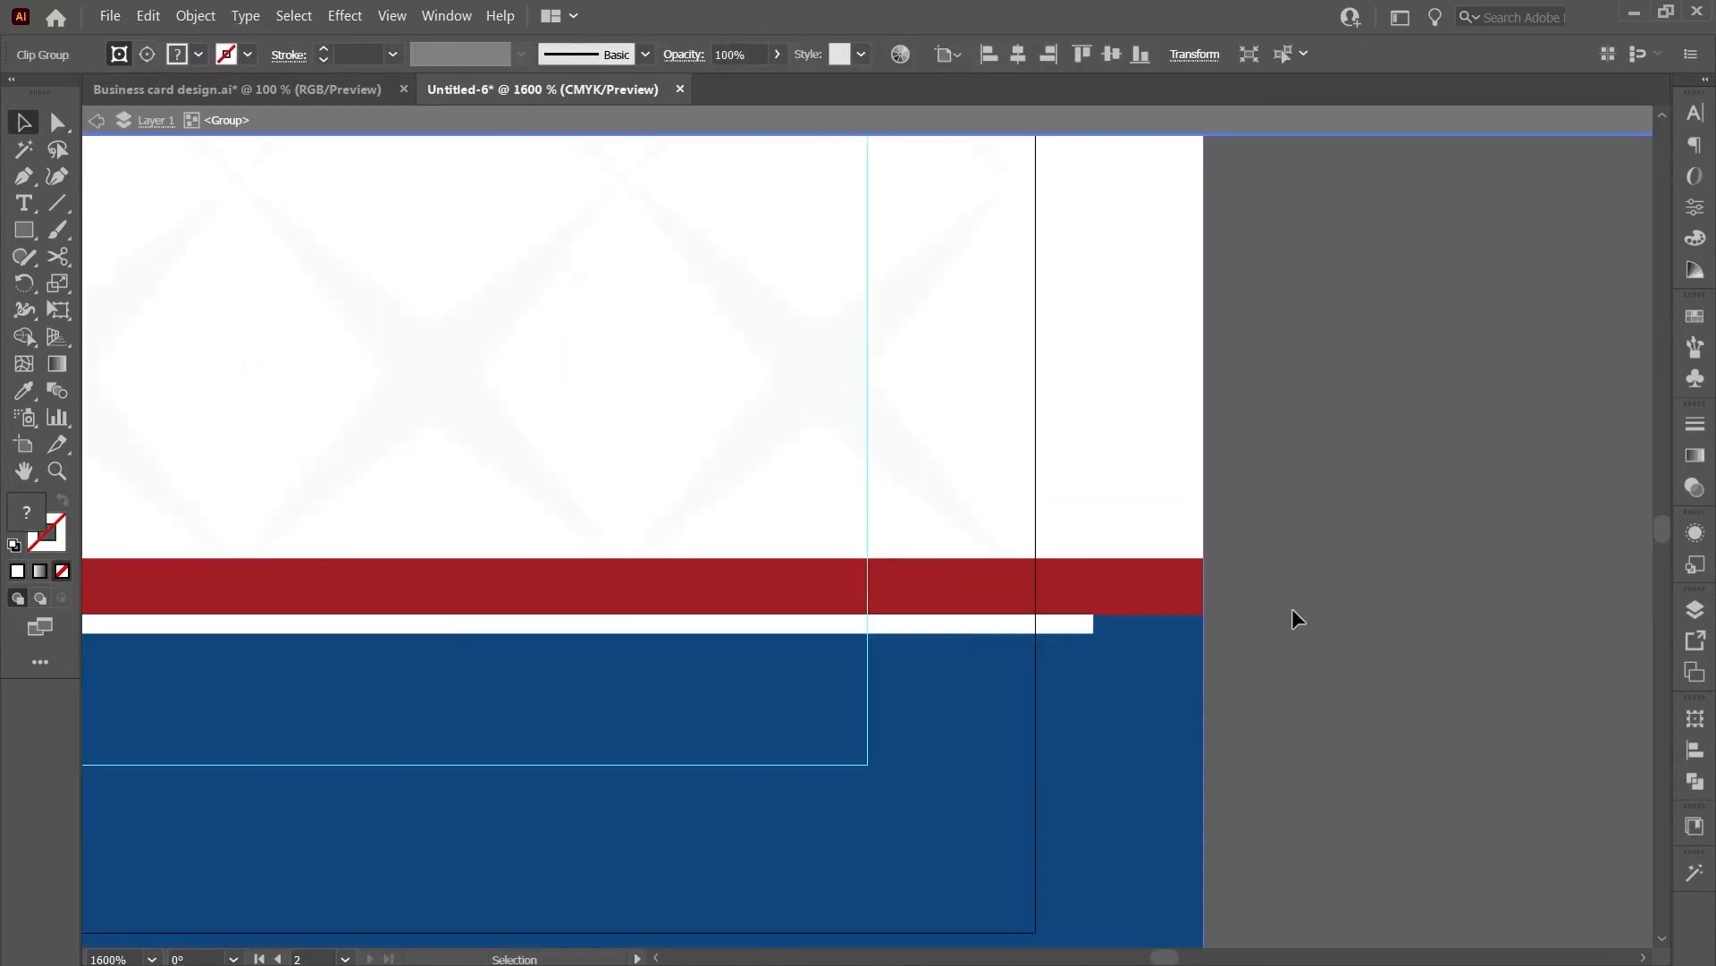
scroll(1058, 630, up, 3)
drag(1051, 586, 1387, 588)
scroll(1453, 579, down, 3)
scroll(576, 358, up, 5)
drag(614, 460, 420, 460)
double_click(346, 472)
- Lock the inner guide rectangle in place with Ctrl+2
scroll(344, 472, down, 8)
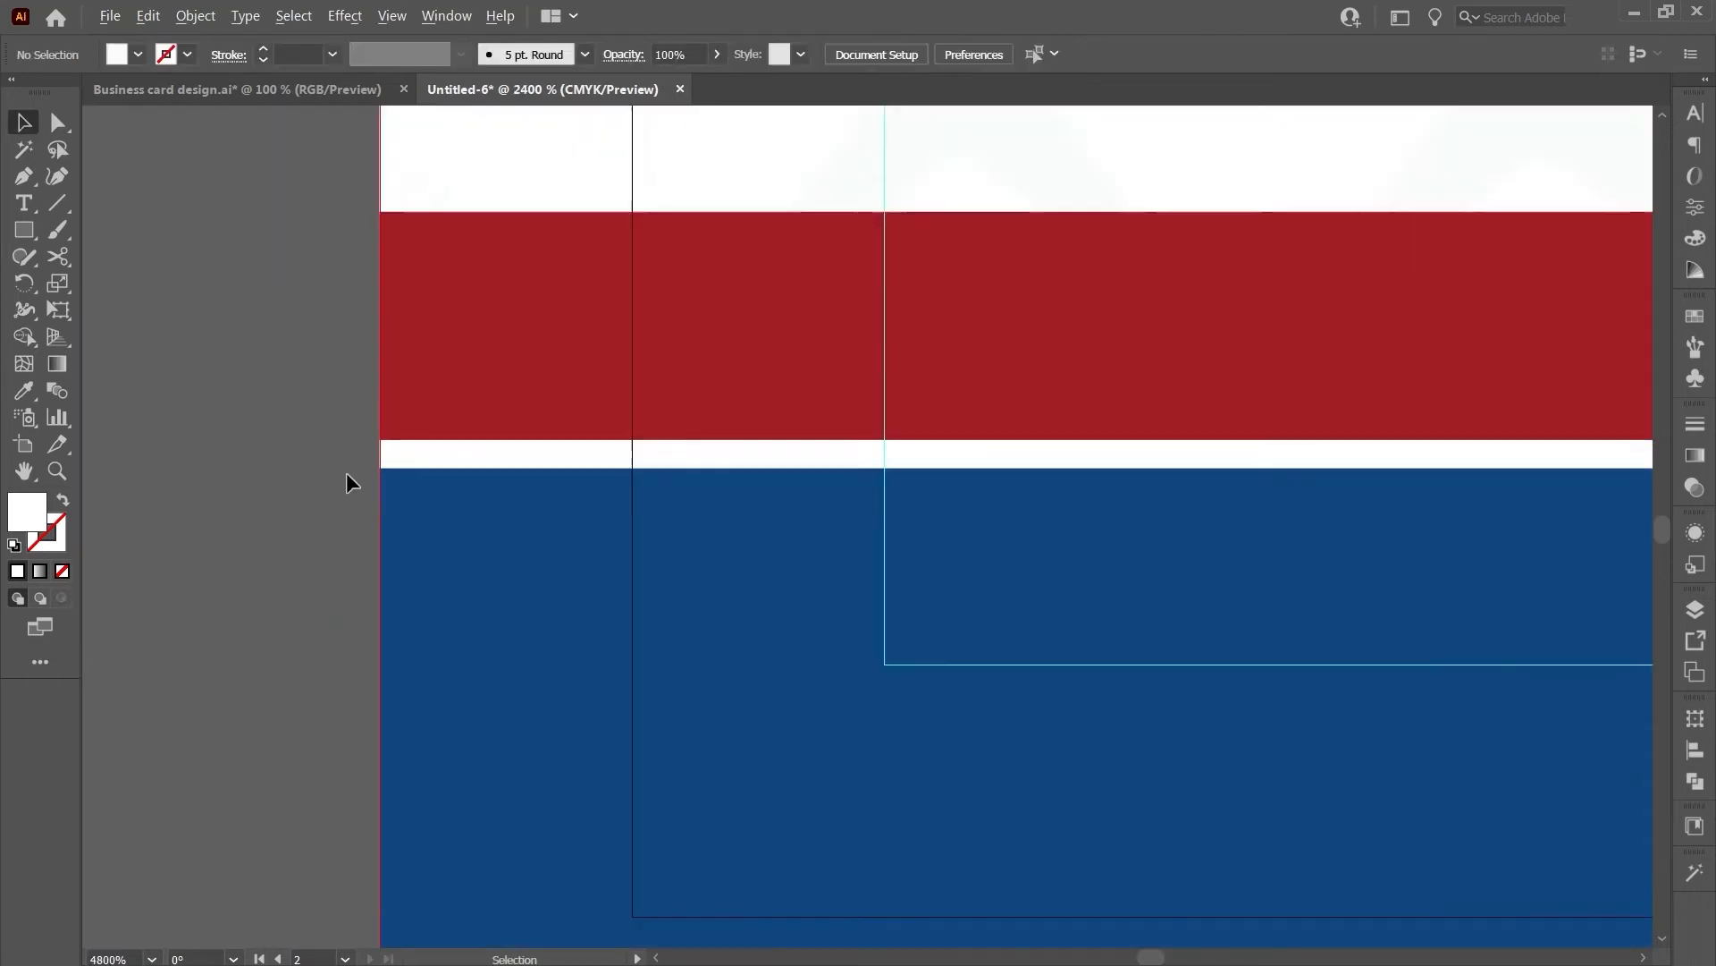
scroll(683, 678, up, 3)
click(389, 408)
right_click(456, 464)
click(527, 628)
key(ctrl+z)
key(ctrl+2)
- Check the card artwork's context menus, locking and then unlocking all objects (Ctrl+Alt+A)
right_click(494, 486)
click(452, 460)
key(ctrl+2)
right_click(442, 448)
click(705, 775)
key(ctrl+alt+a)
right_click(544, 634)
click(948, 789)
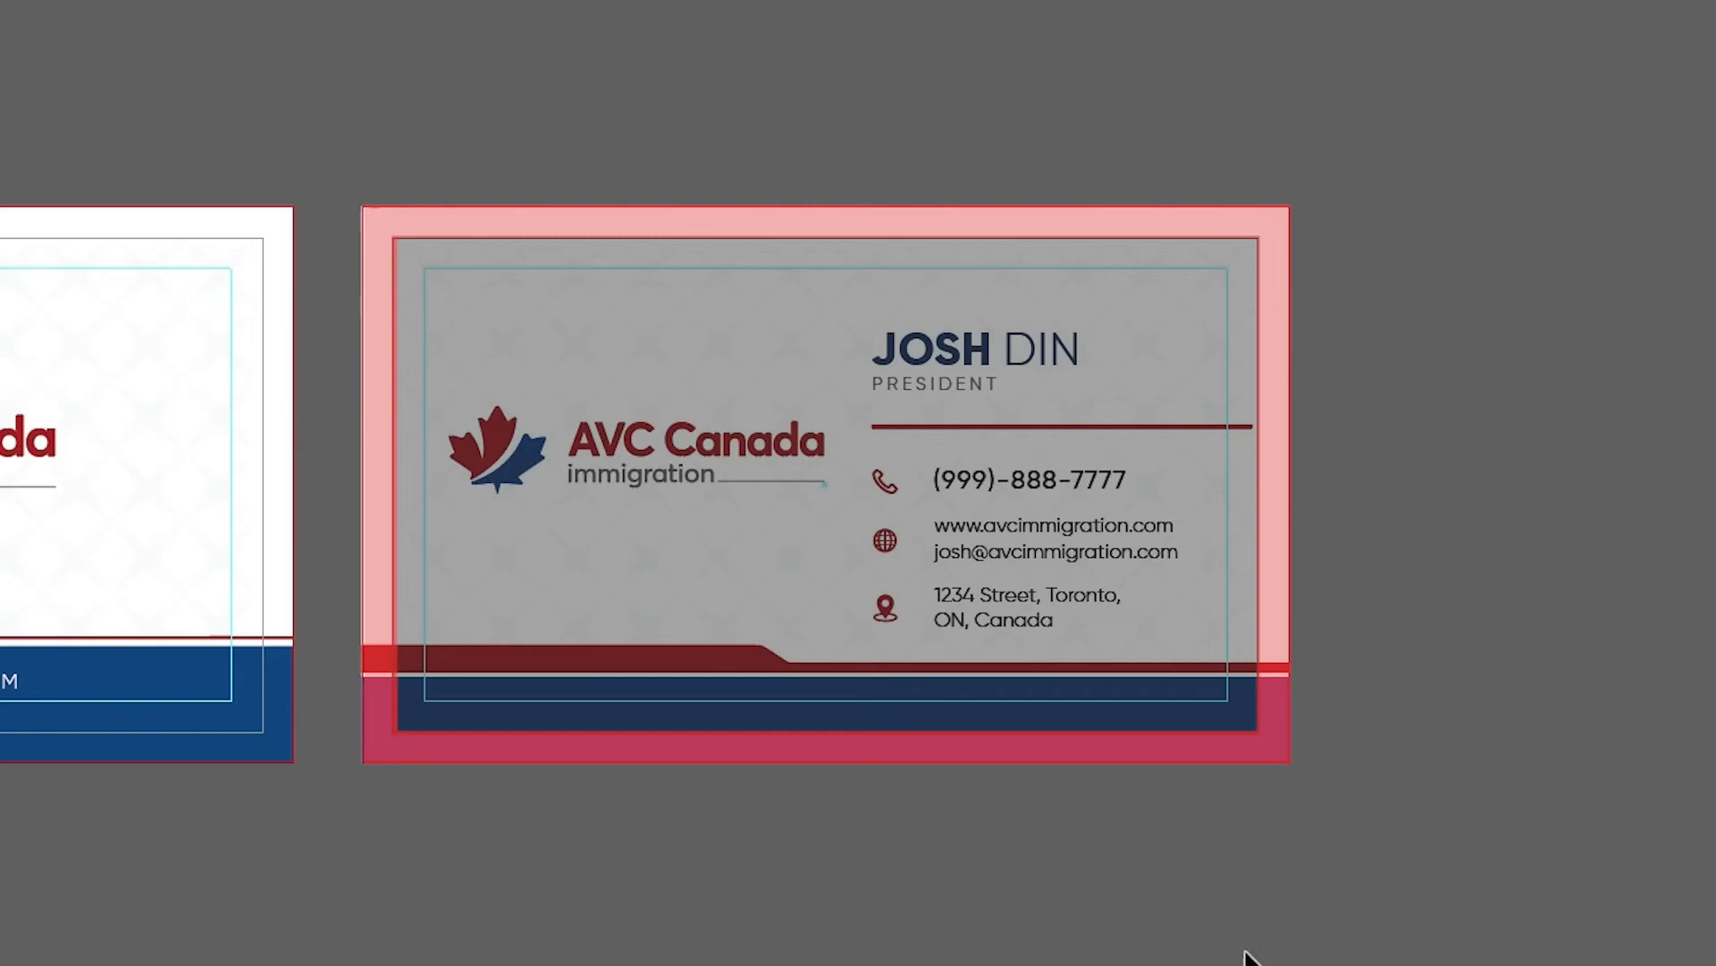
- Delete the light-blue safe-area rectangles from both cards
drag(598, 759, 836, 759)
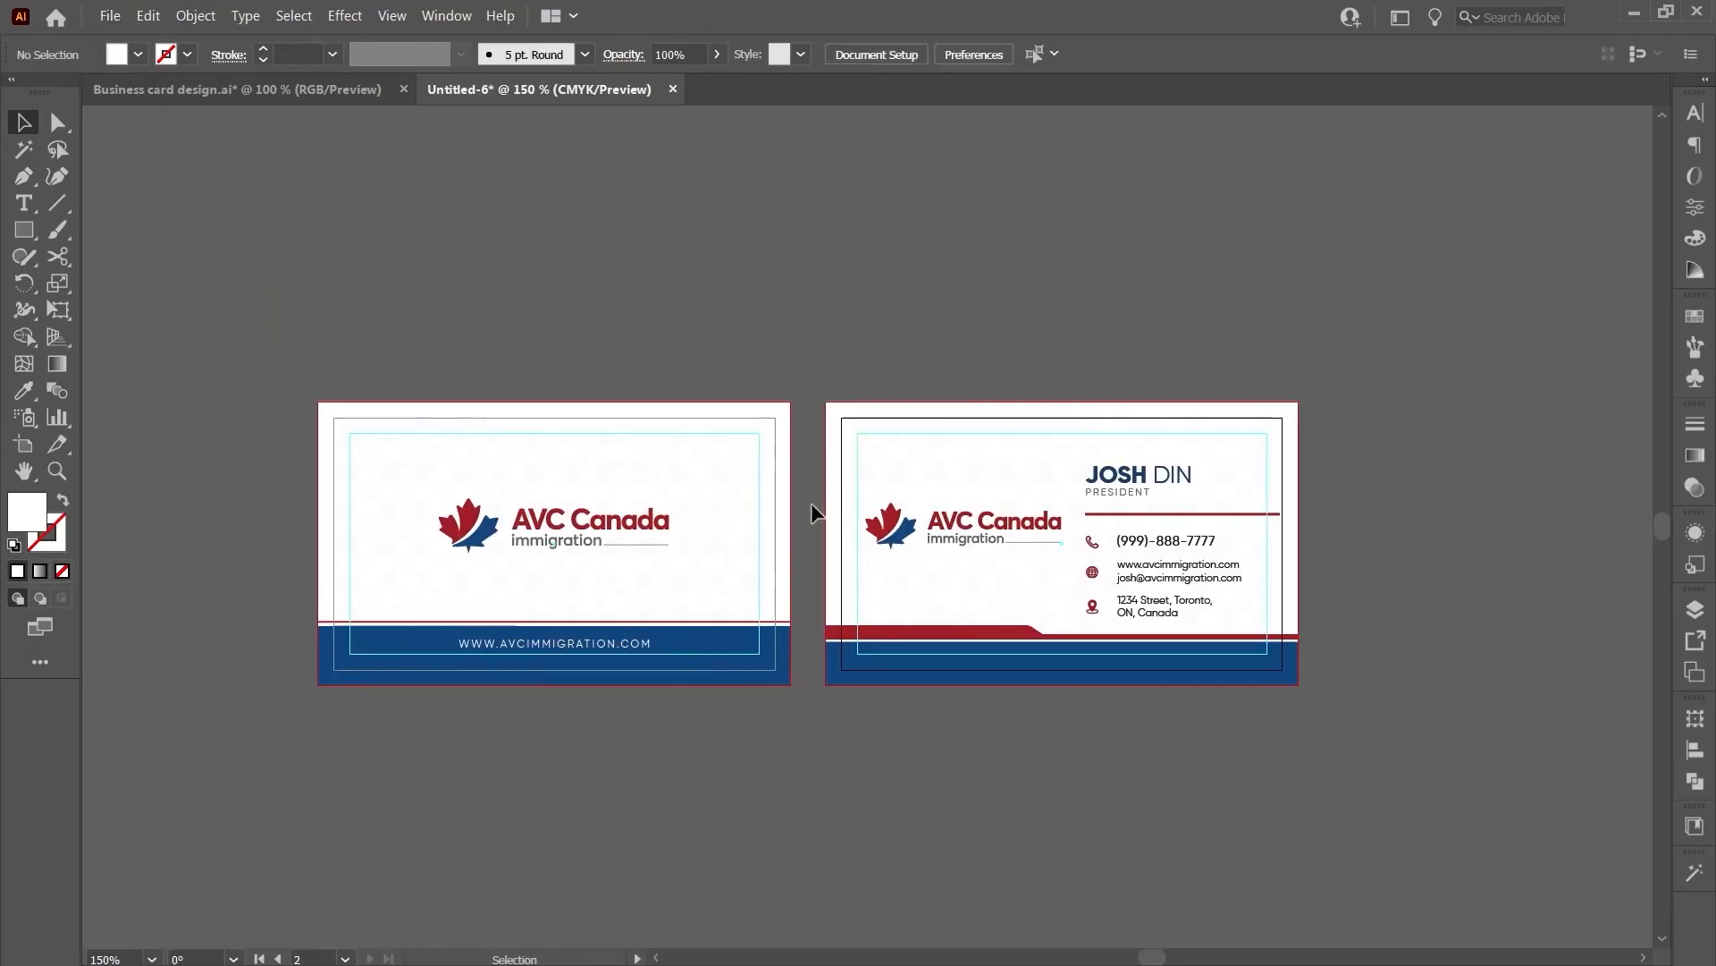
click(759, 471)
shift+click(857, 475)
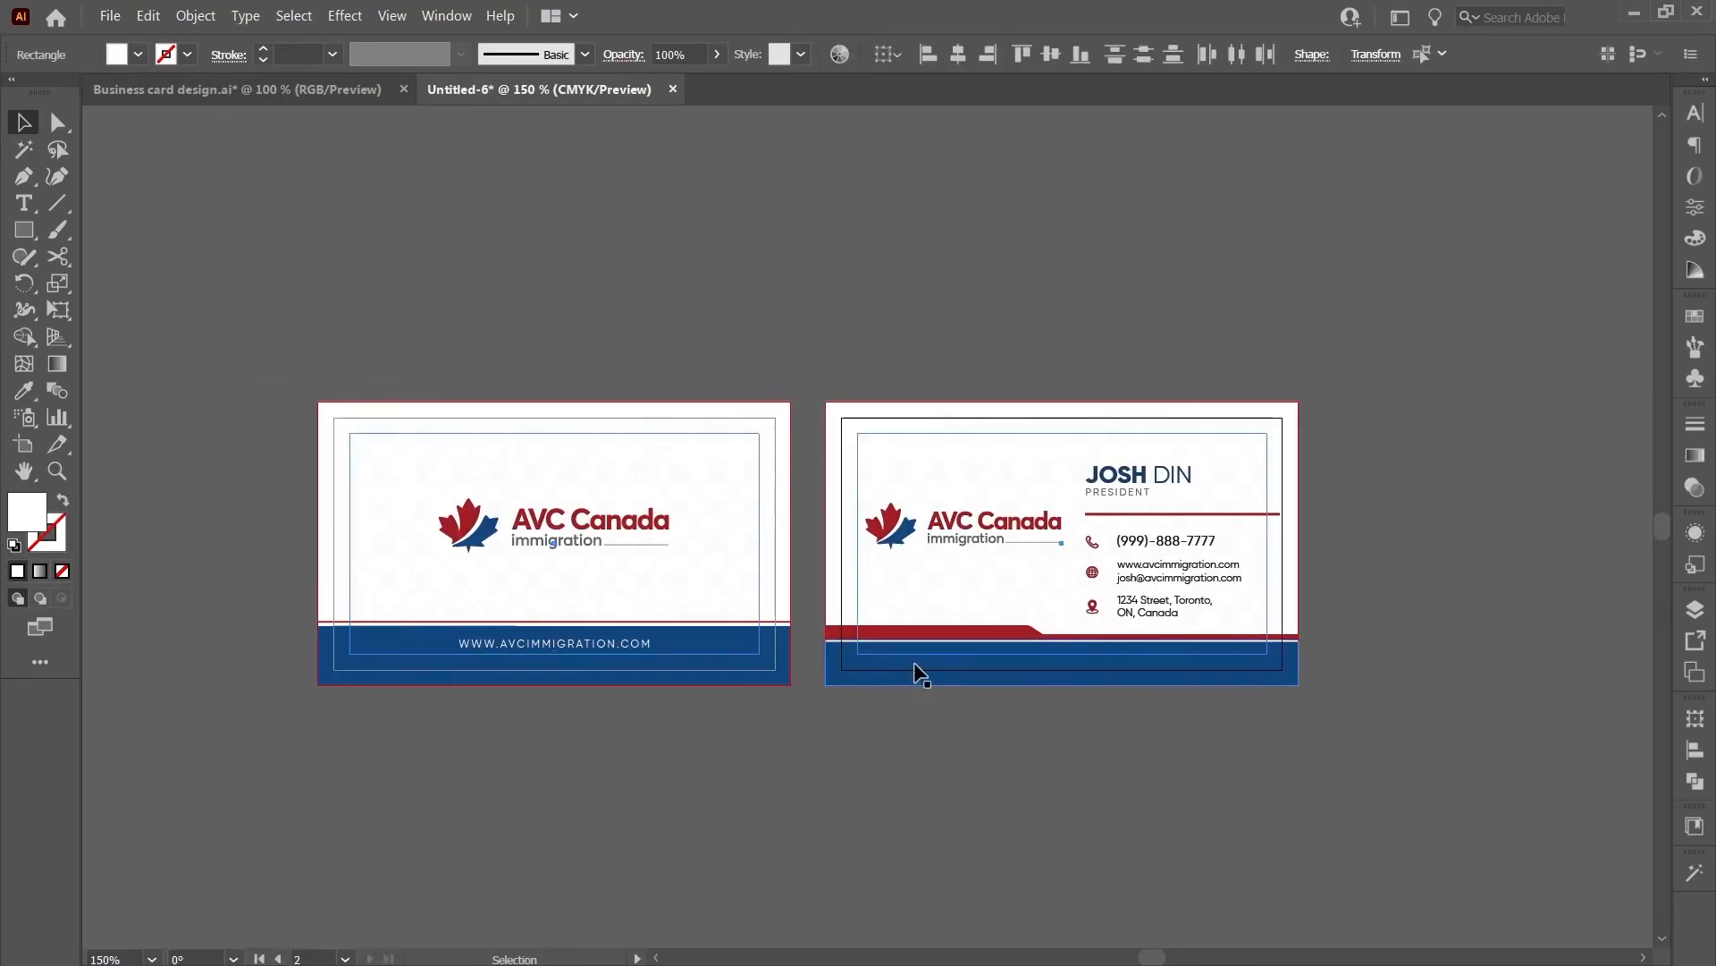
key(Delete)
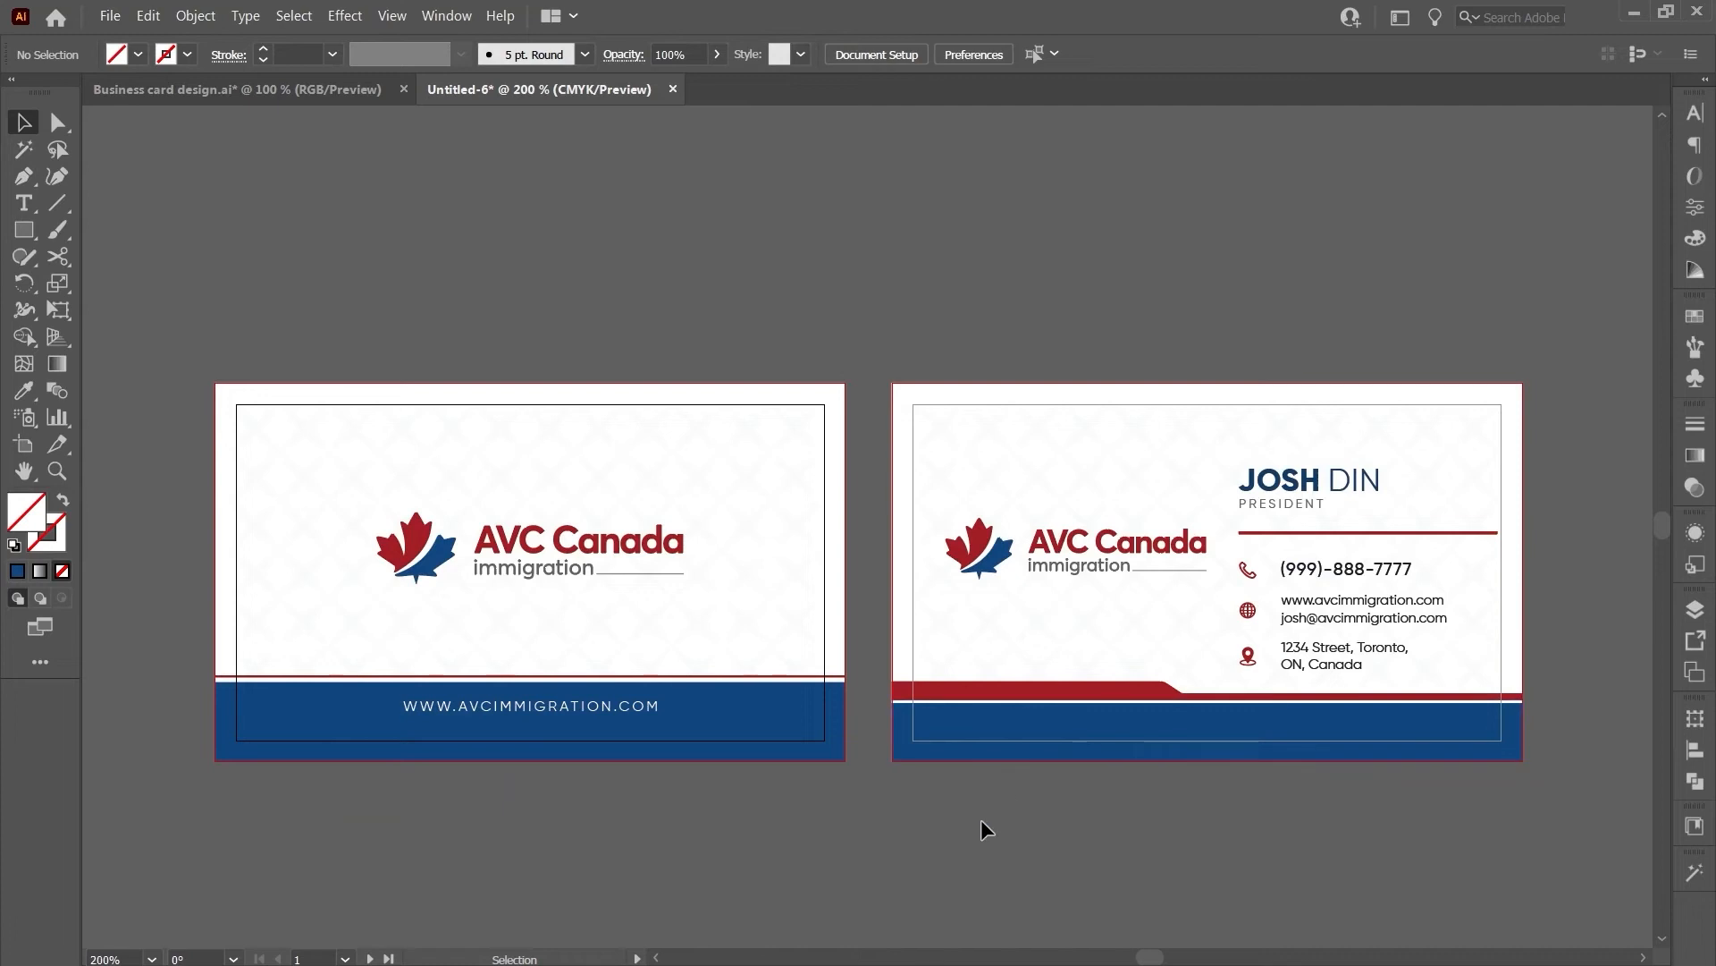
scroll(916, 821, down, 1)
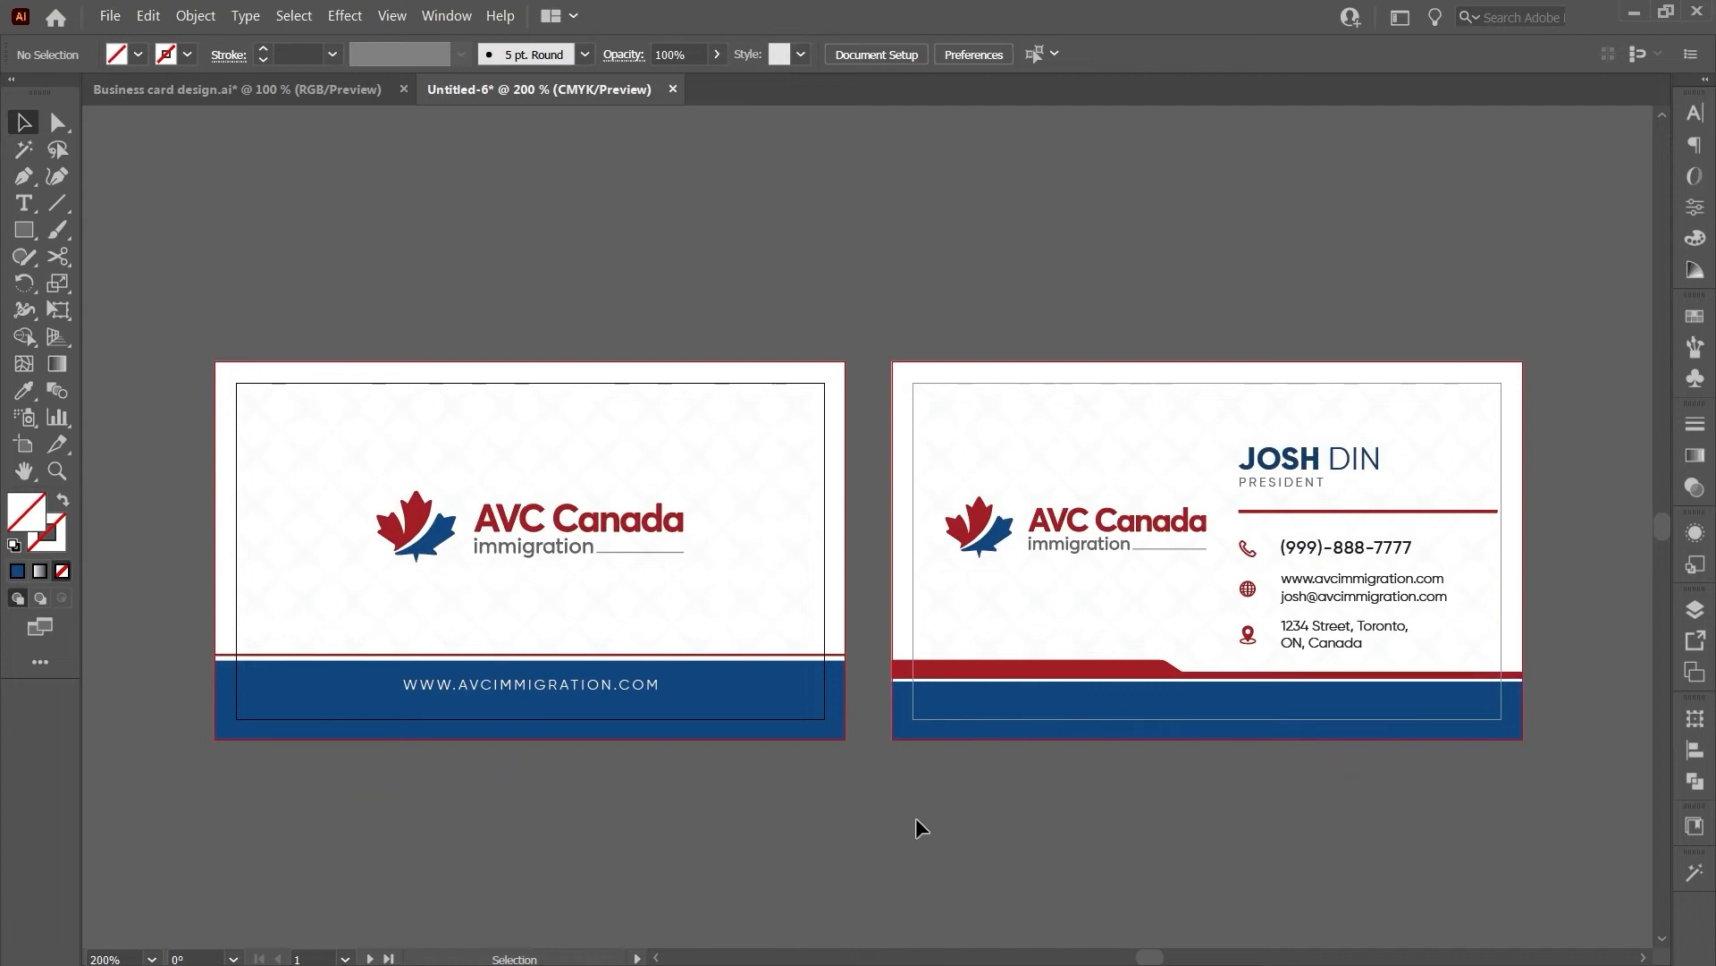
- Select all artwork and create outlines from all card text, then verify the website and email text
key(ctrl+a)
key(ctrl+shift+o)
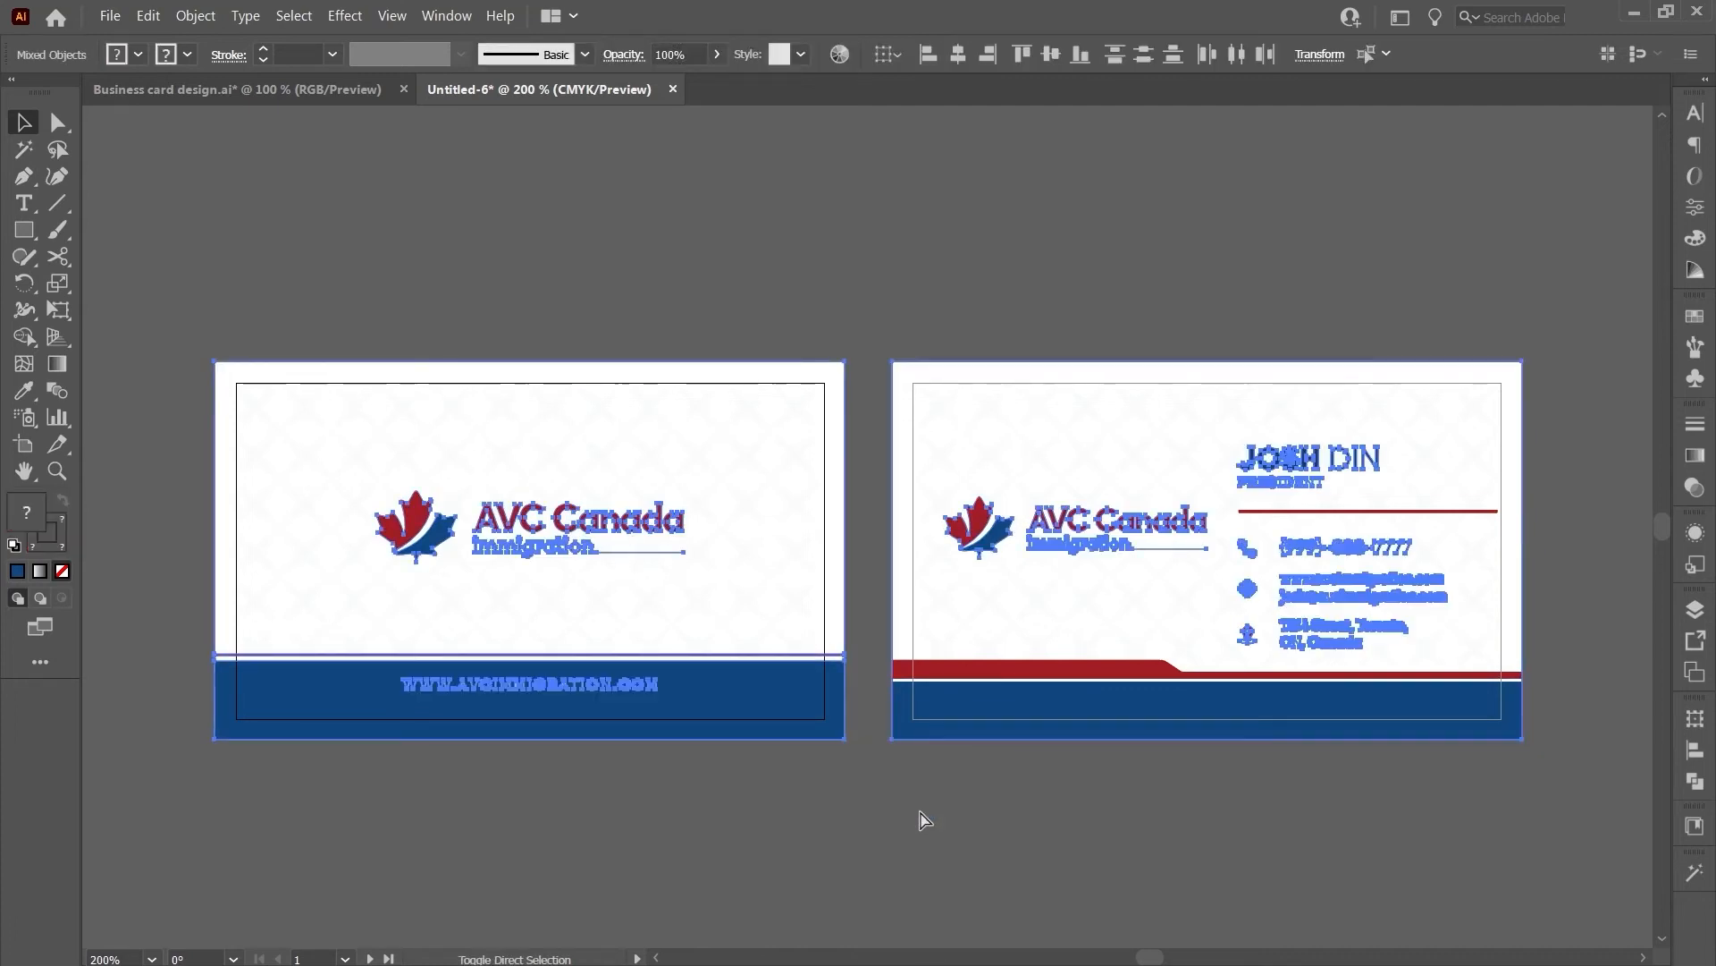
click(932, 797)
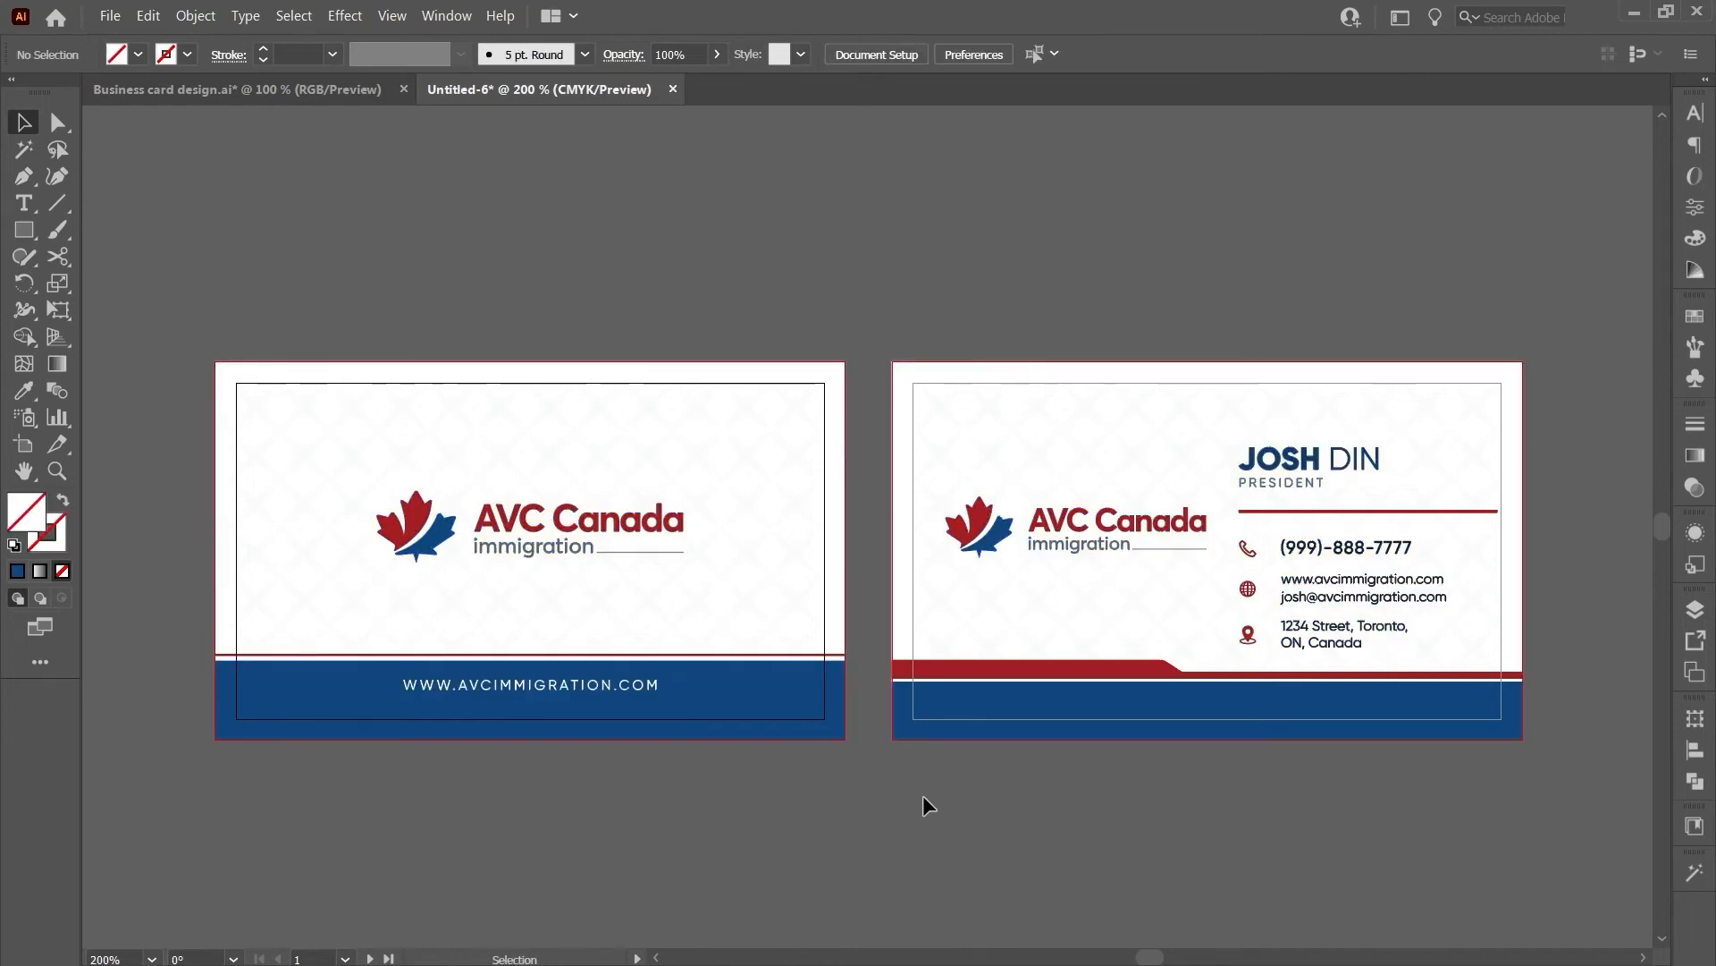
scroll(1553, 599, up, 4)
click(935, 601)
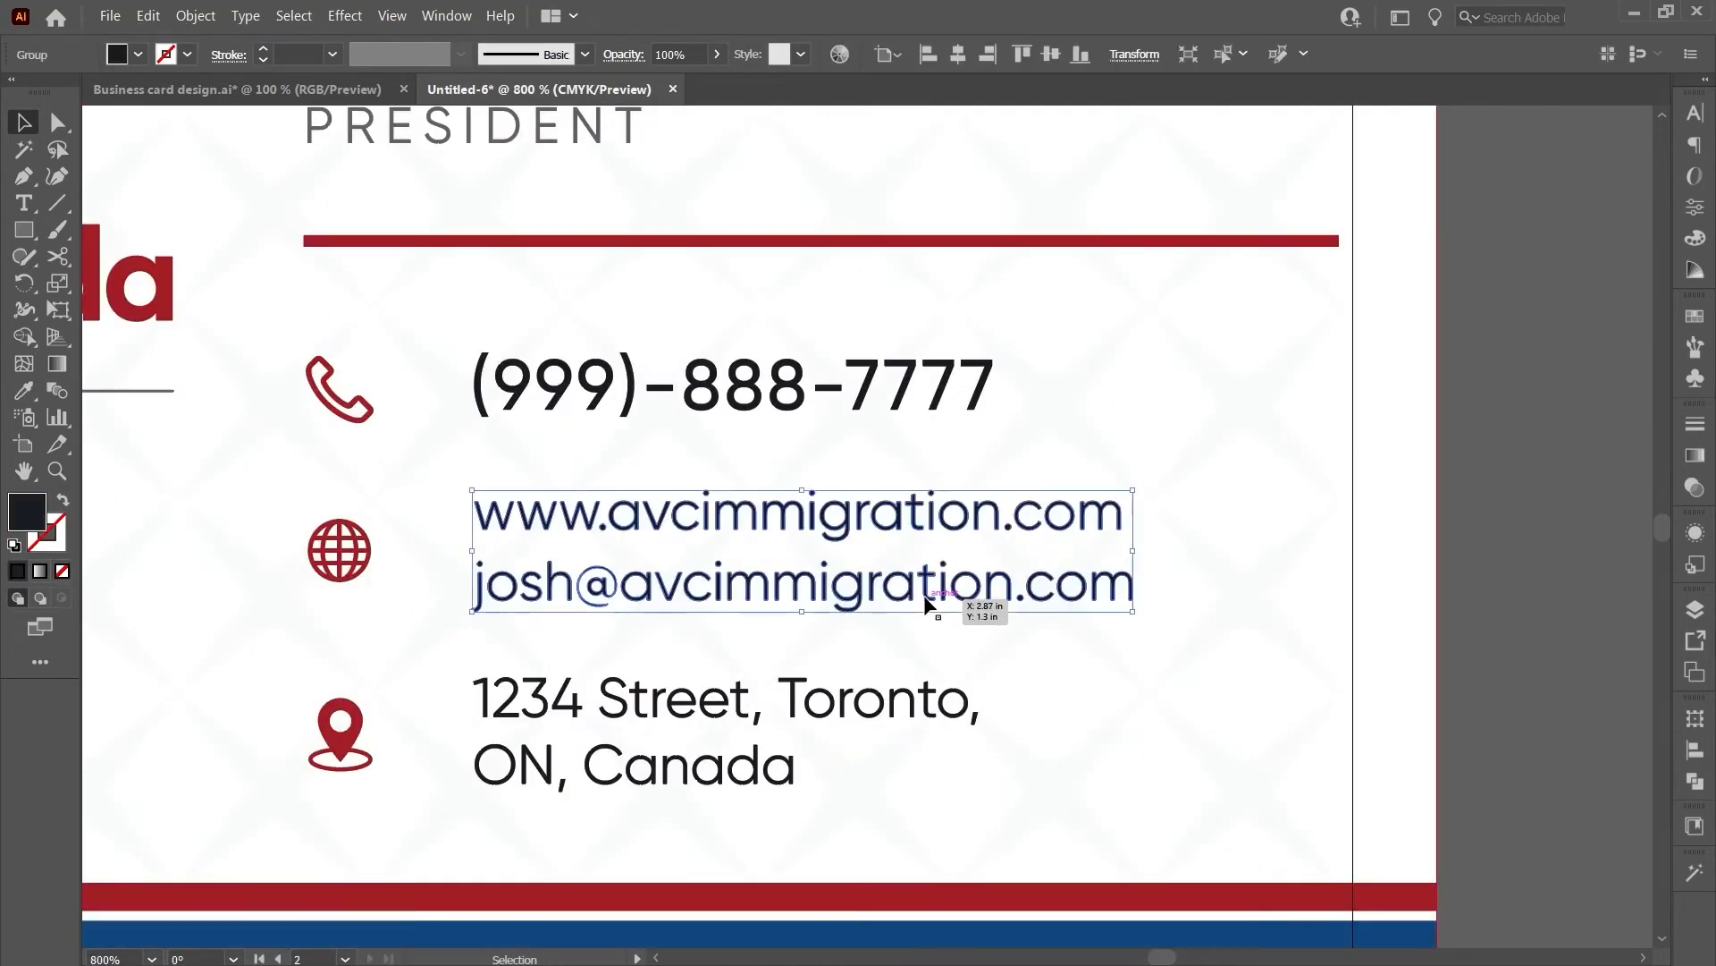
click(1457, 617)
scroll(1001, 581, down, 5)
scroll(588, 635, up, 1)
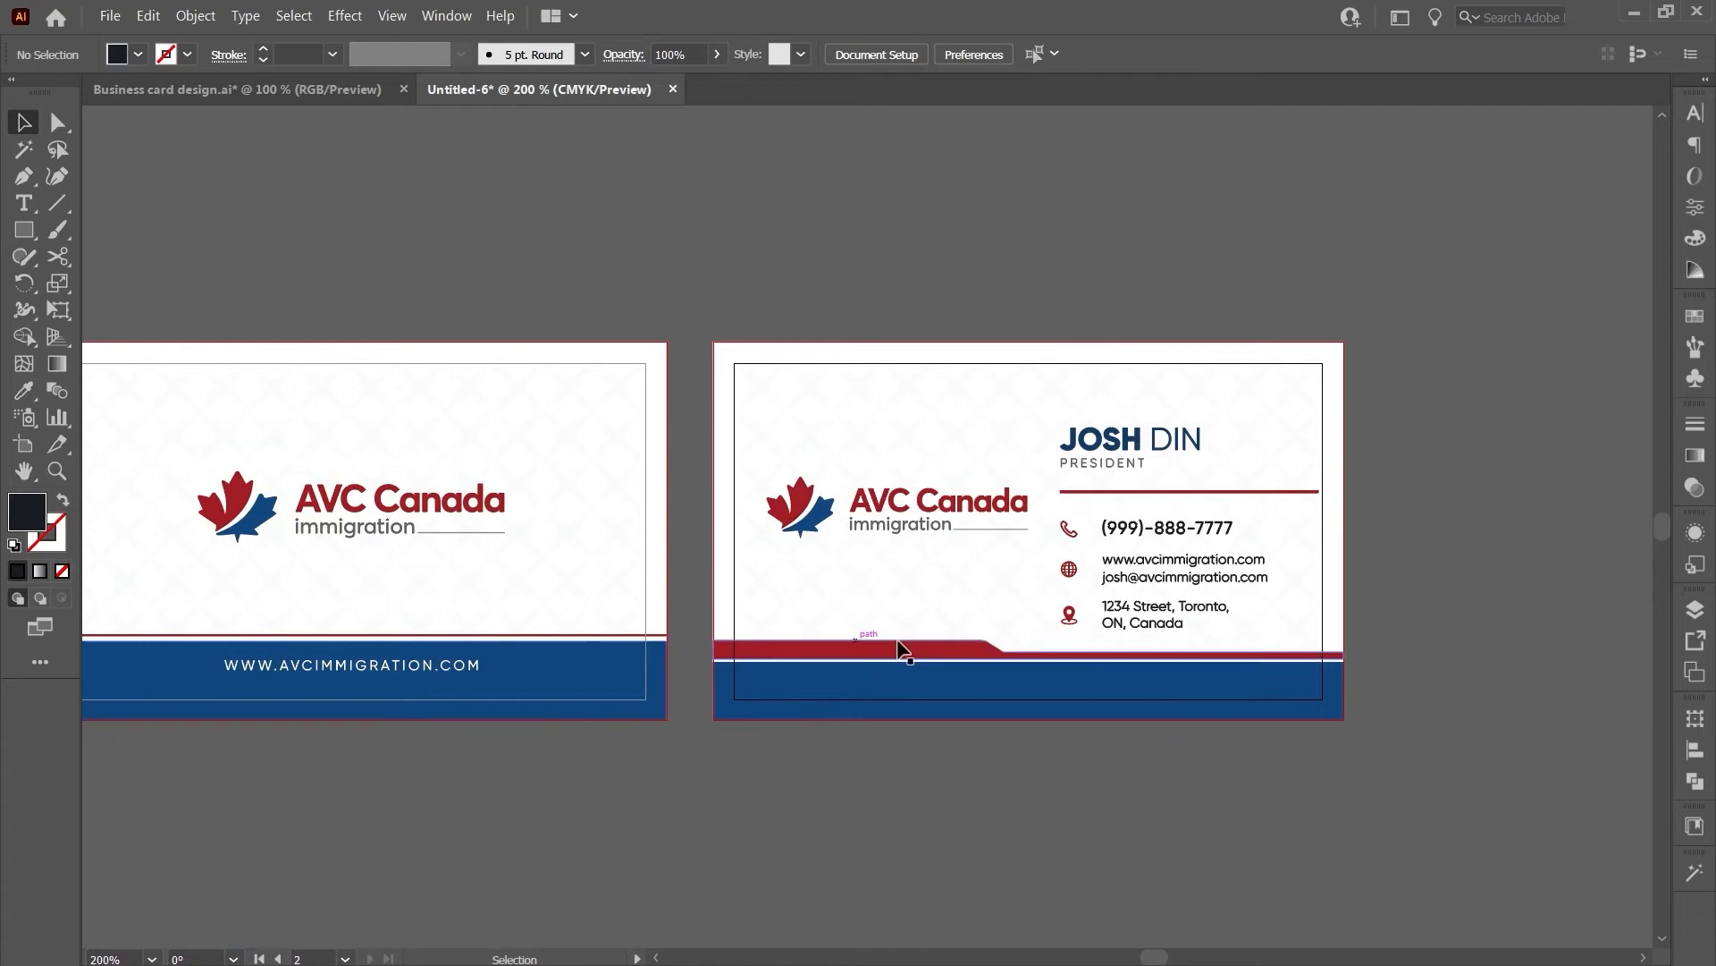
scroll(1028, 646, down, 1)
scroll(633, 623, up, 1)
- Save a copy as Adobe PDF named 'Business card Print ready PDF'
key(ctrl+shift+s)
text(Busi)
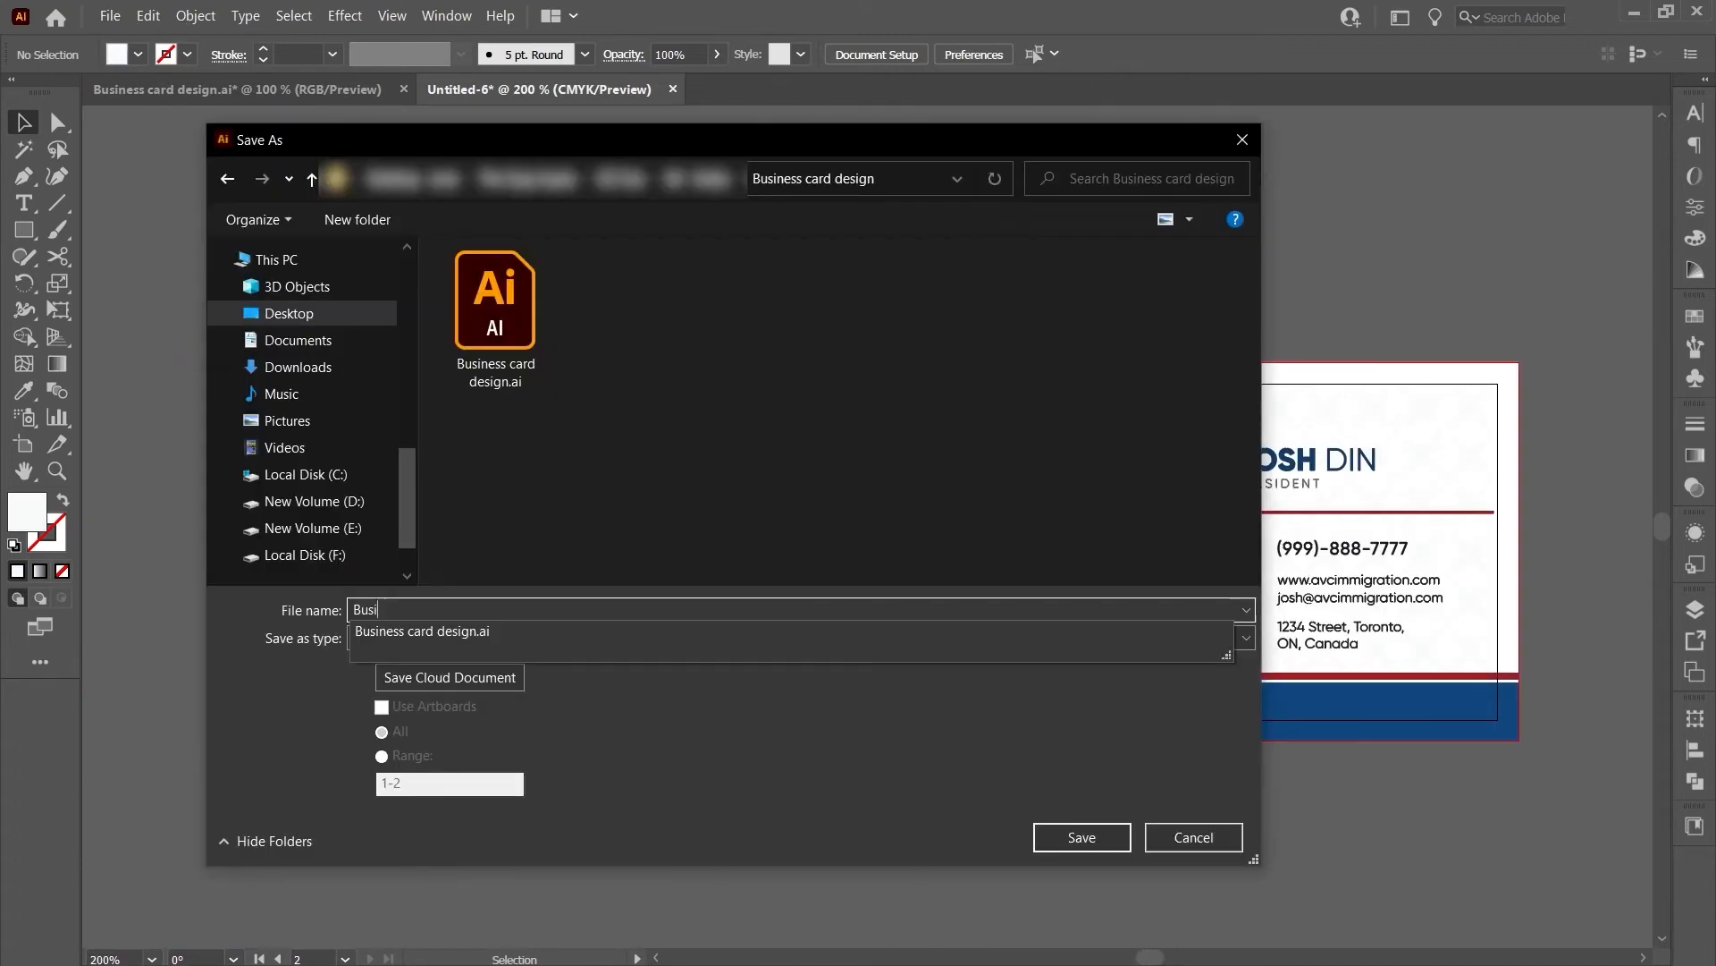
text(ness card P)
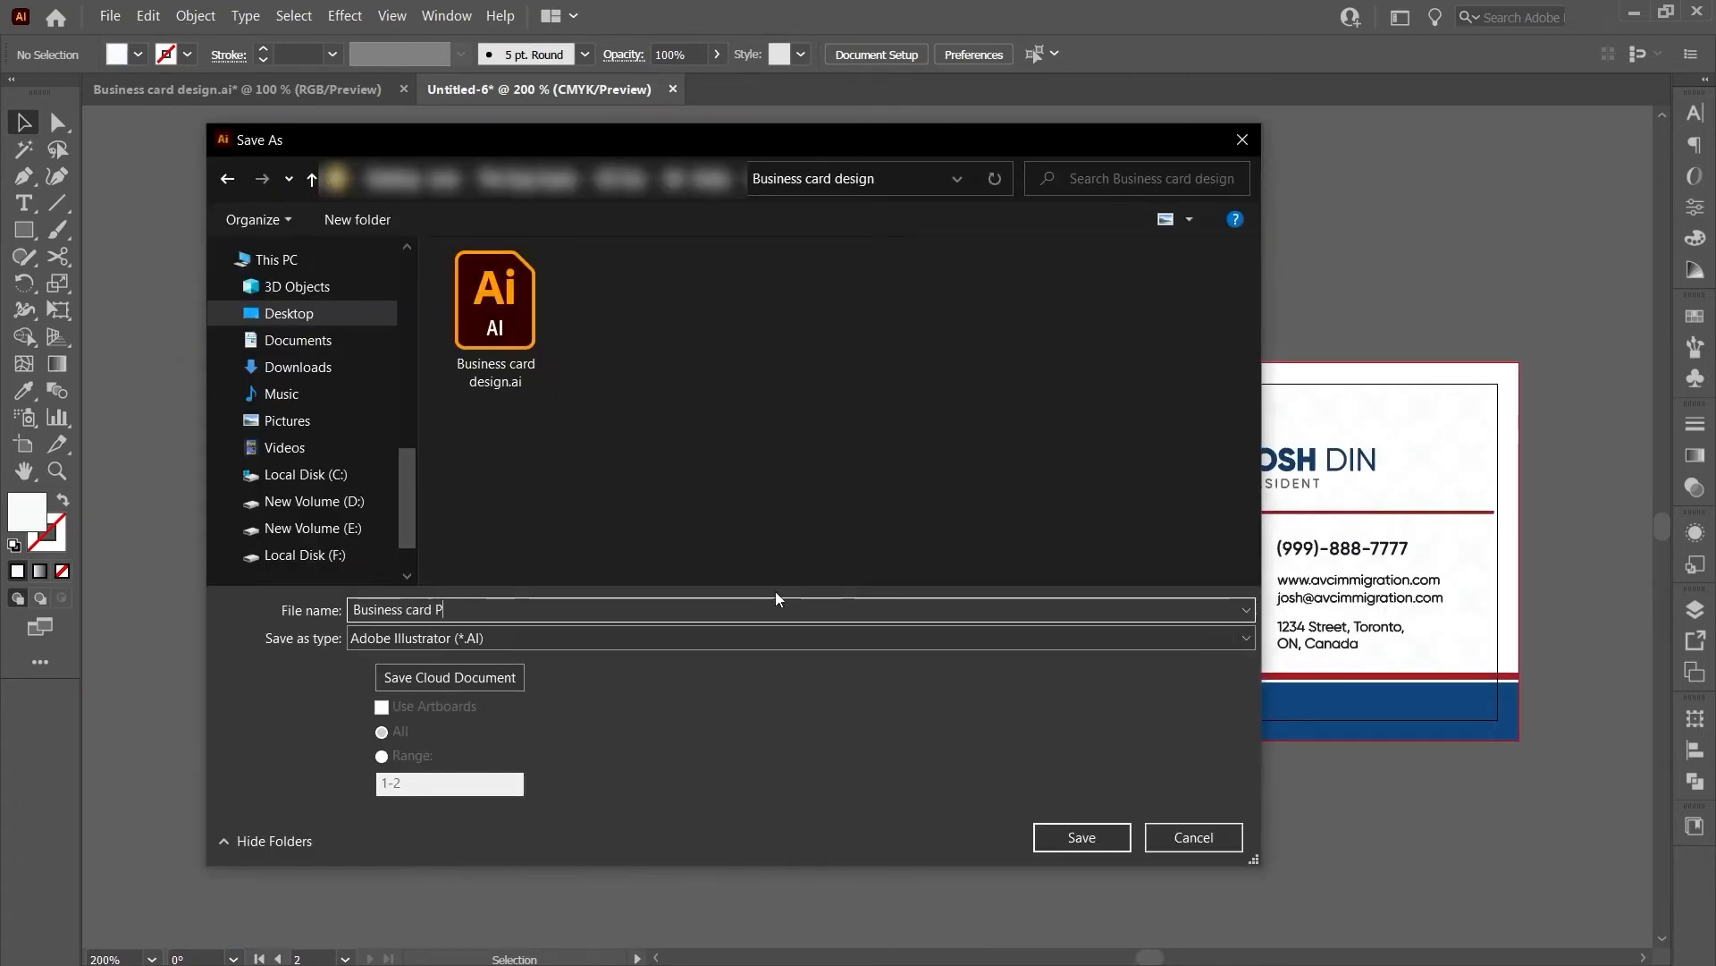
text(rint ready PDF)
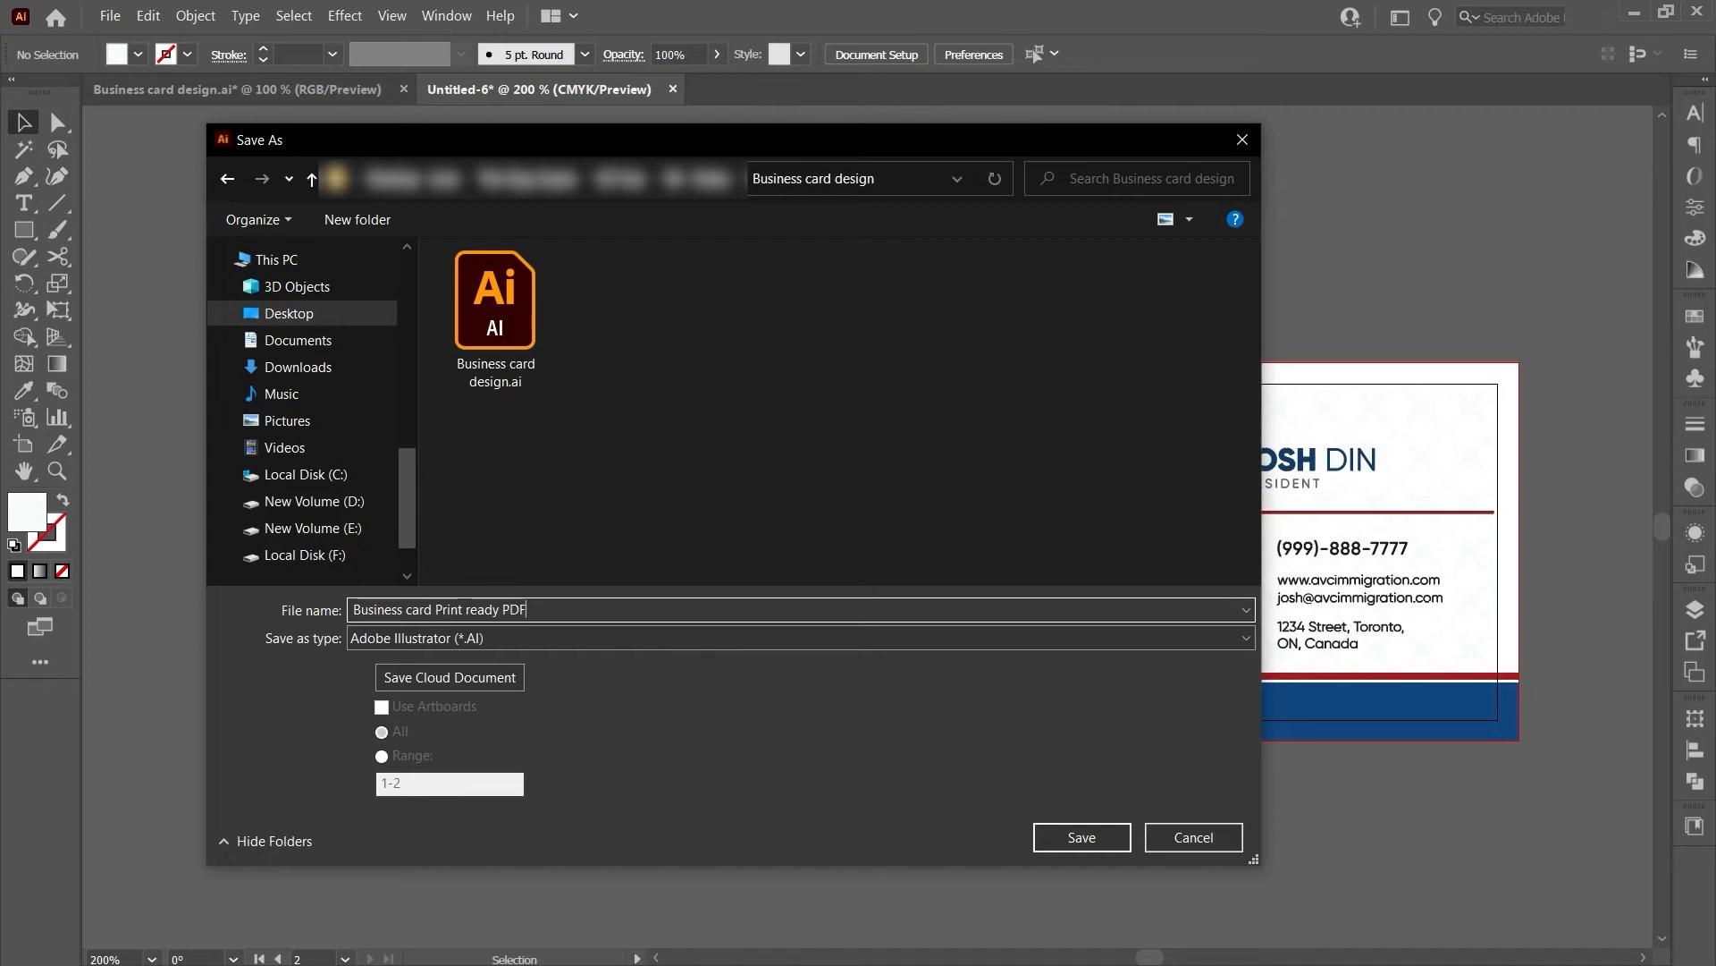
click(687, 637)
click(692, 667)
click(1044, 833)
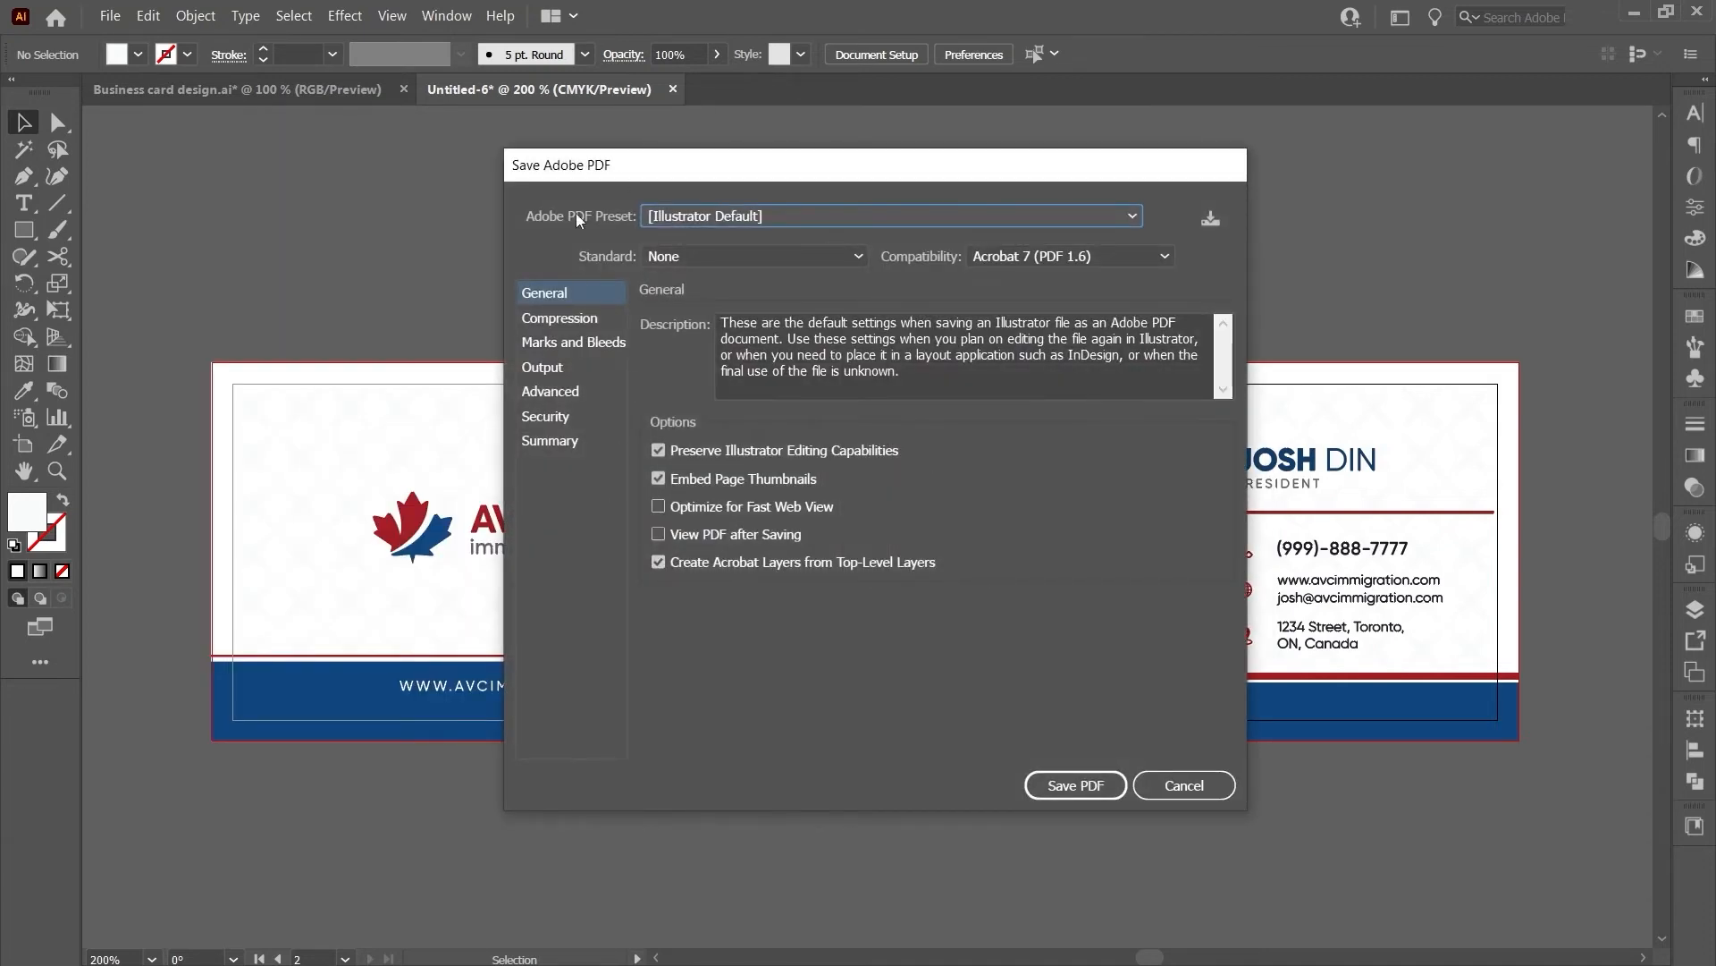
- Export with the [High Quality Print] preset, Trim Marks and Use Document Bleed Settings enabled
click(702, 217)
click(599, 222)
click(705, 219)
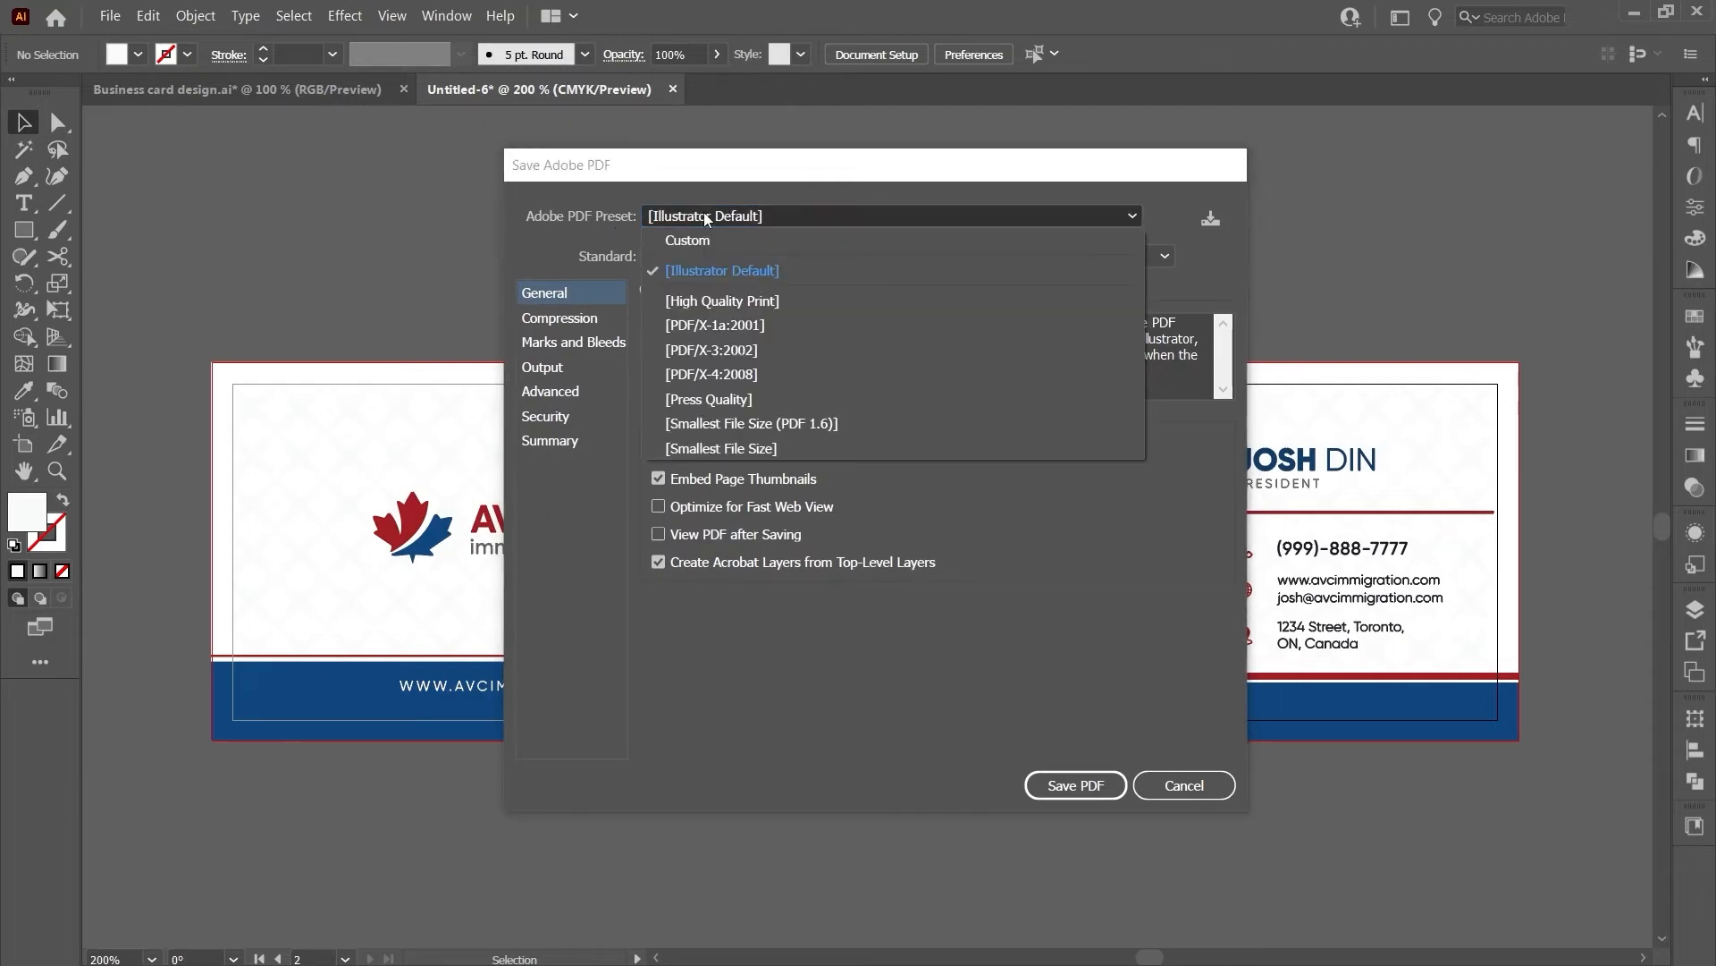
click(732, 302)
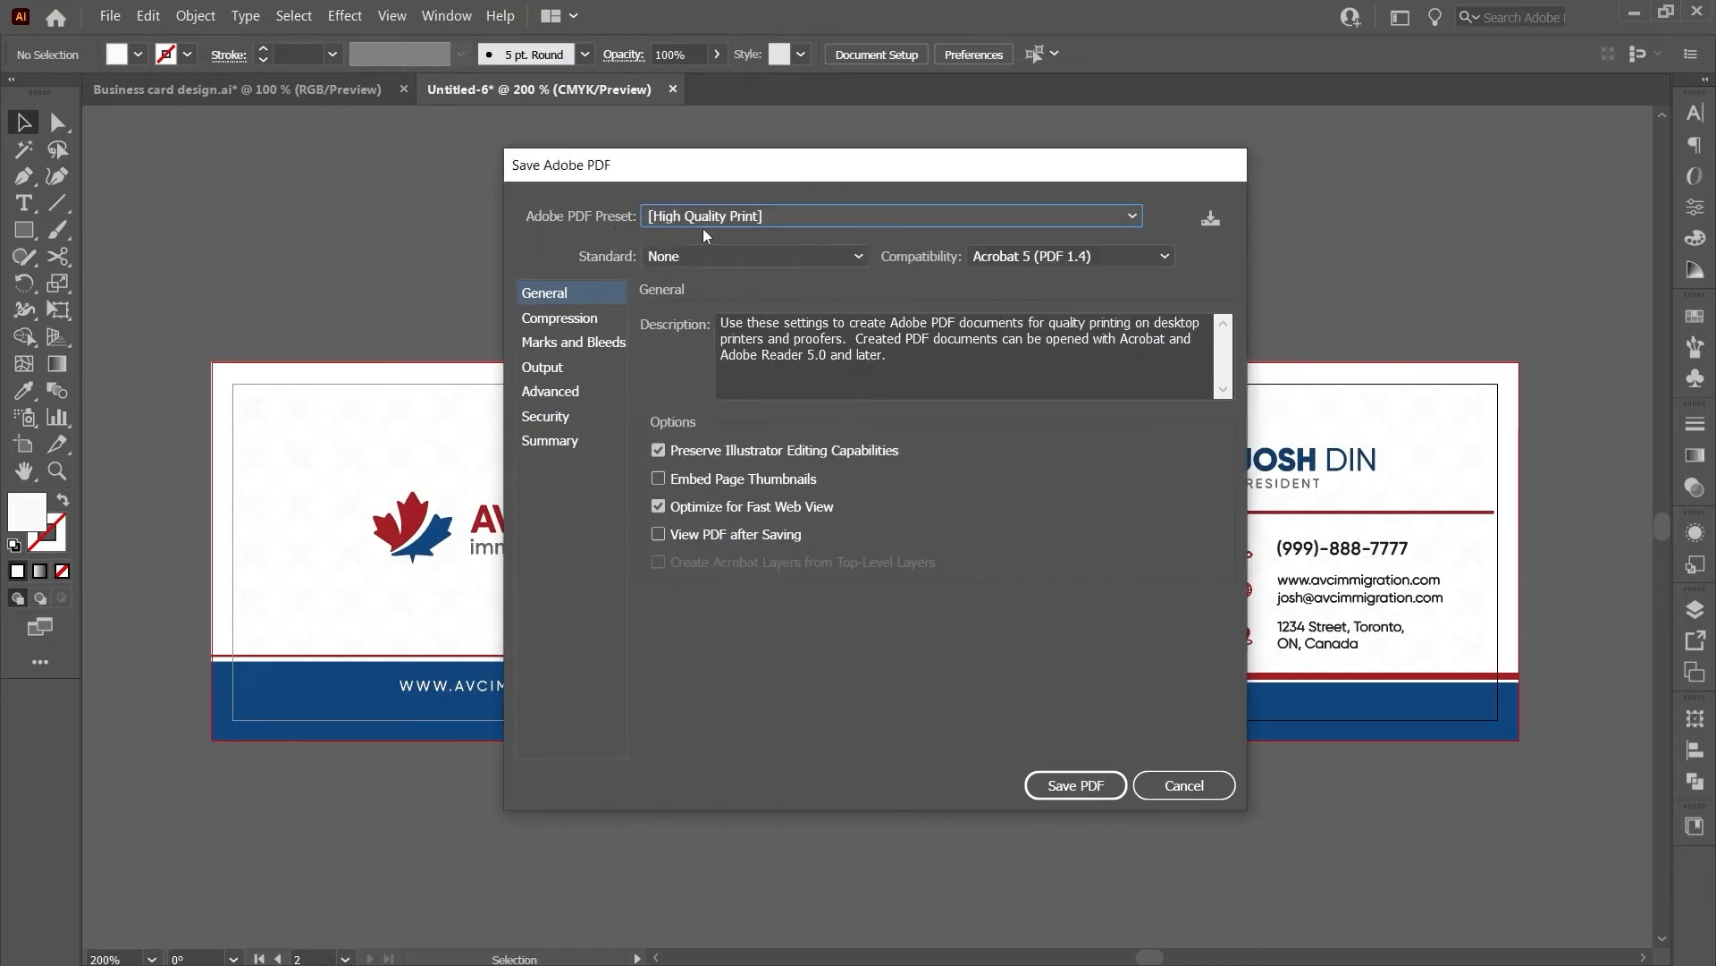
click(591, 343)
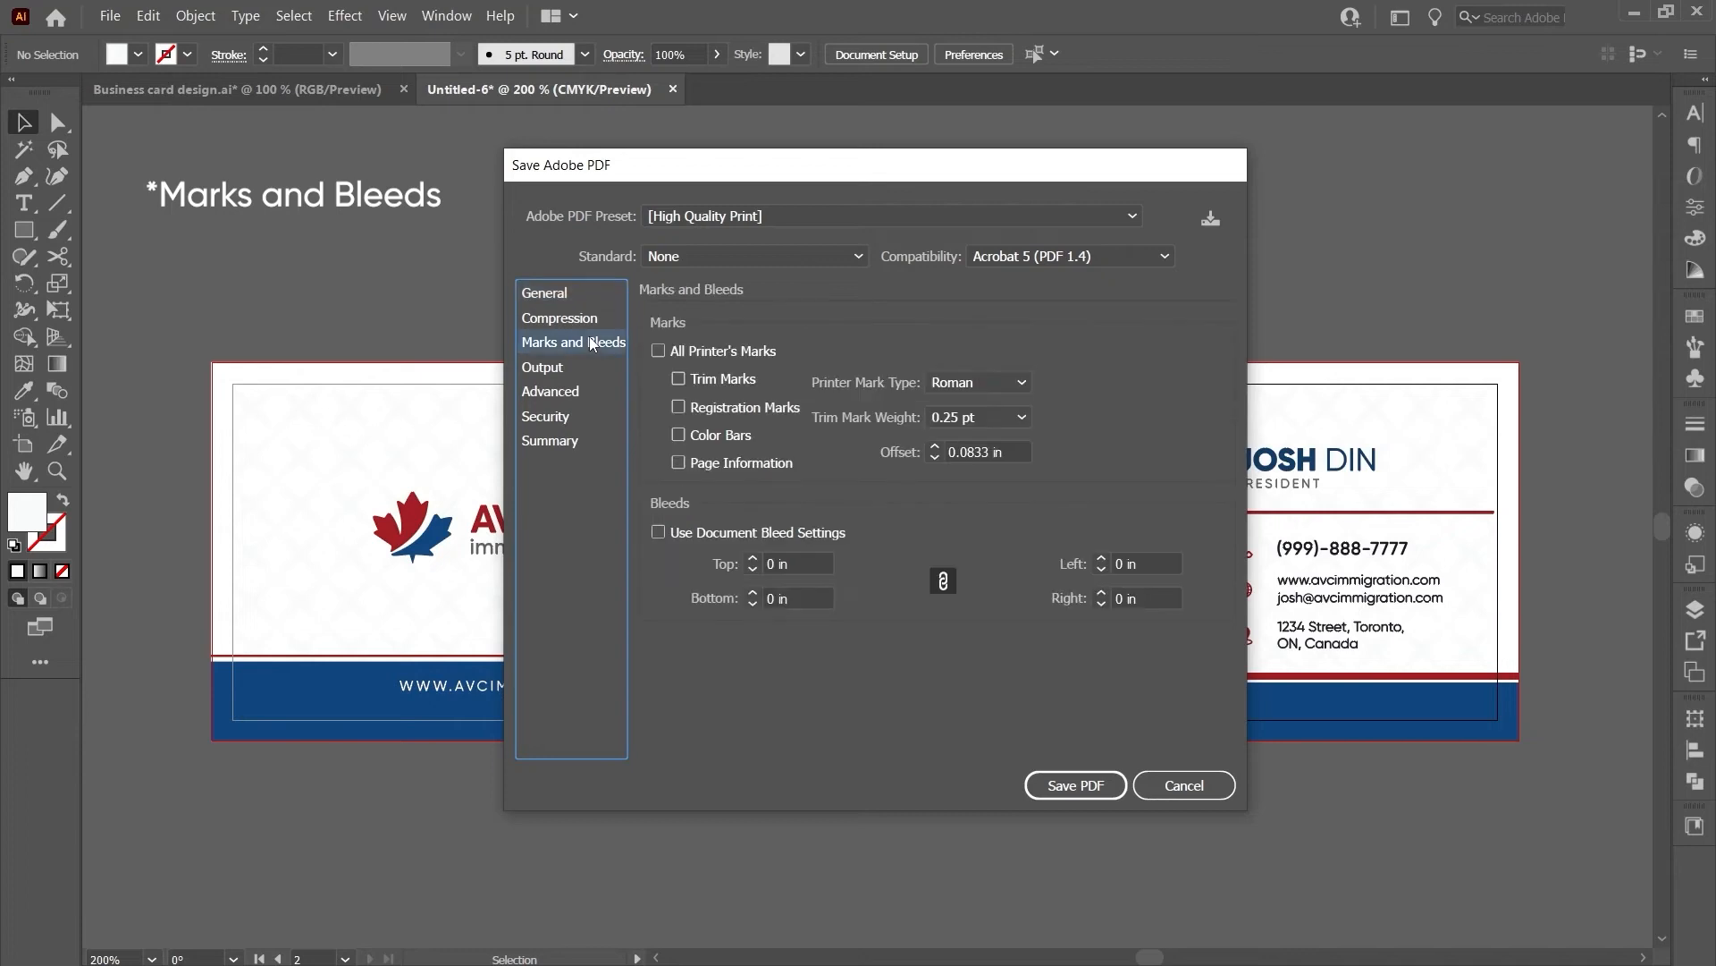
click(678, 378)
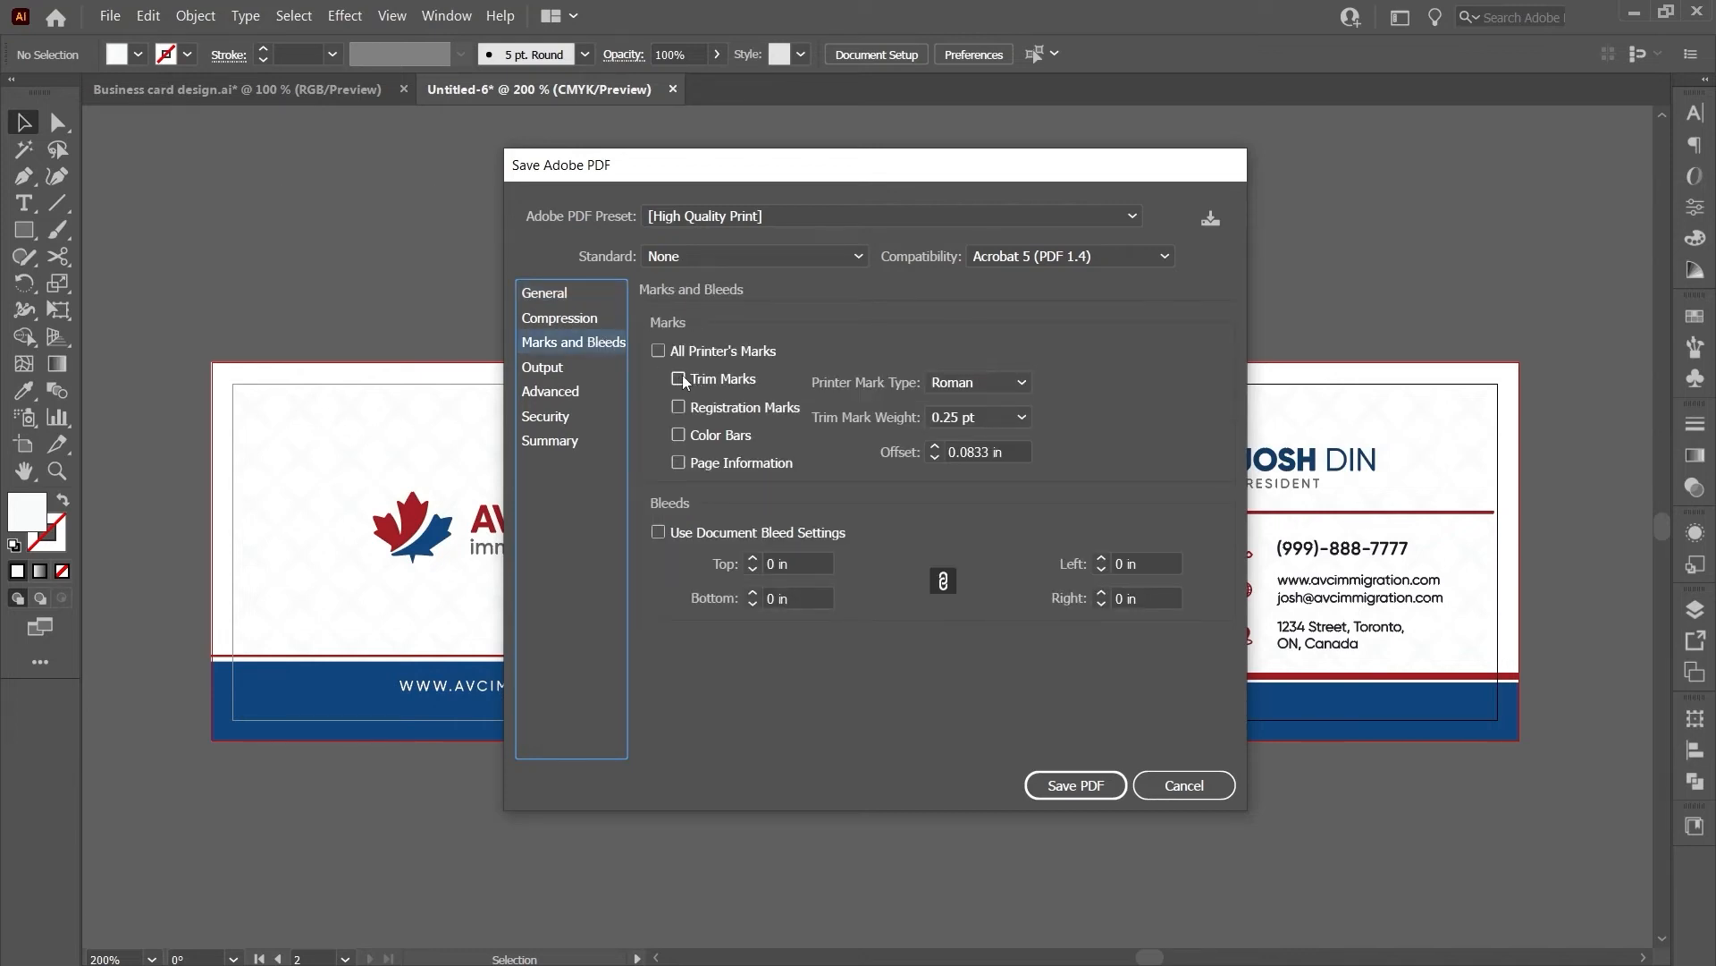
click(662, 530)
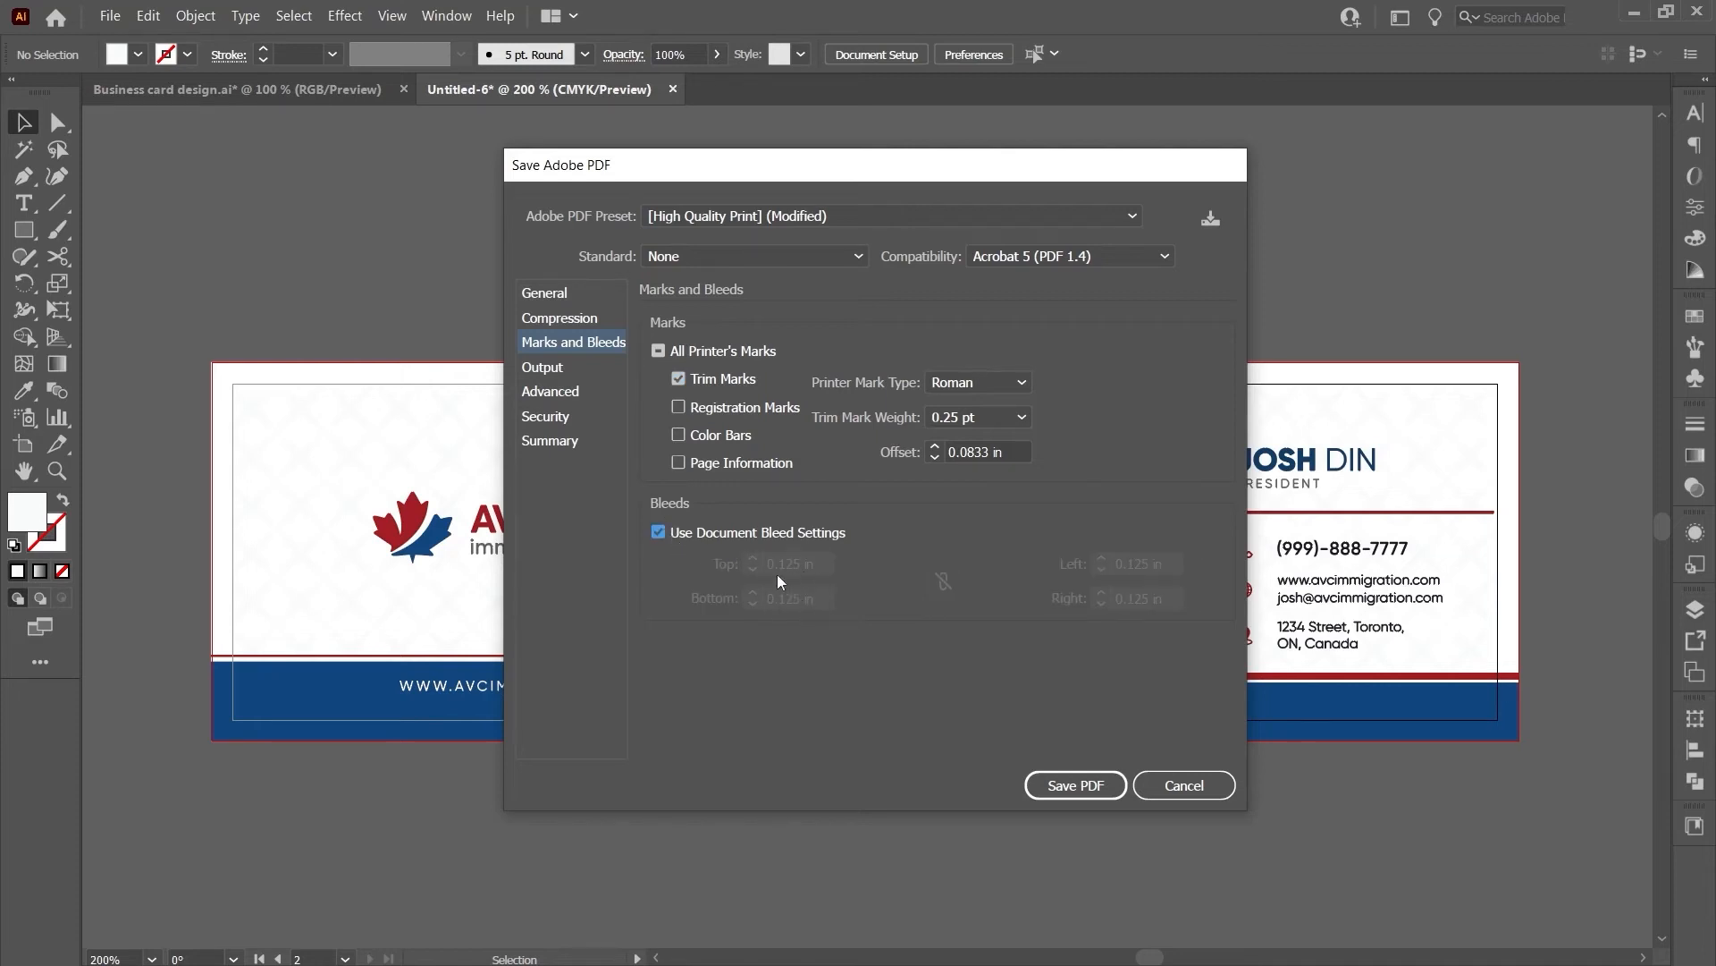
click(1069, 786)
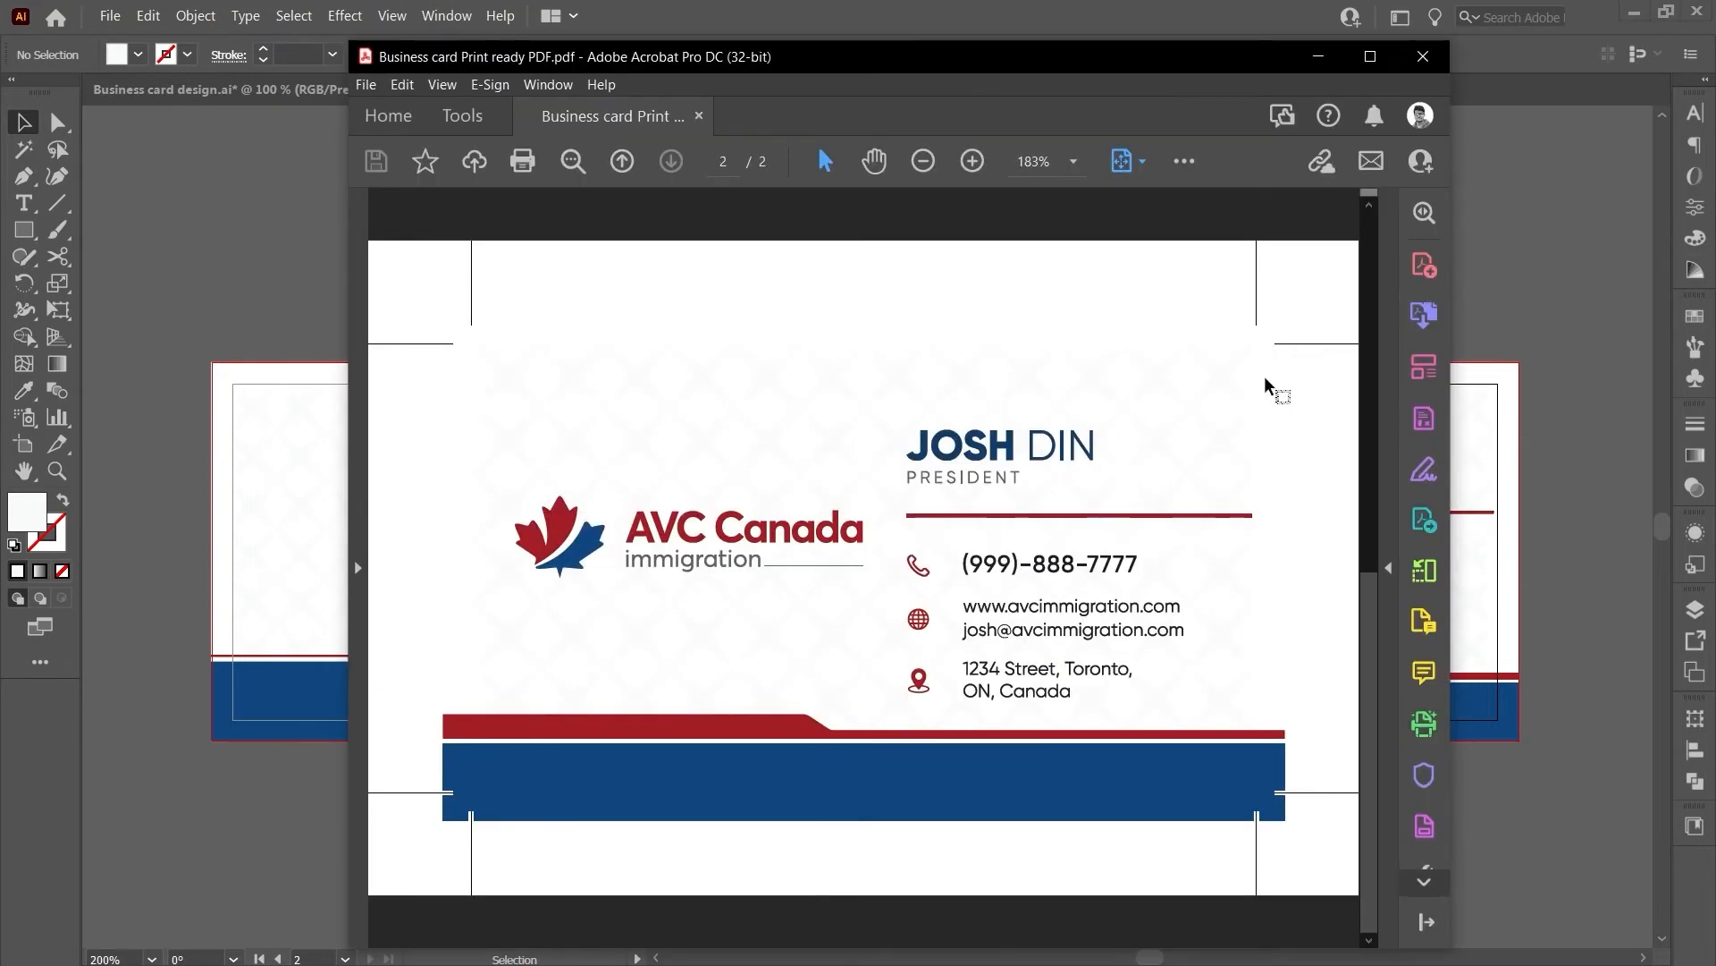
- Maximize Acrobat and scroll through pages 1 and 2 to check each card's trim marks
click(1373, 63)
scroll(1188, 406, up, 1)
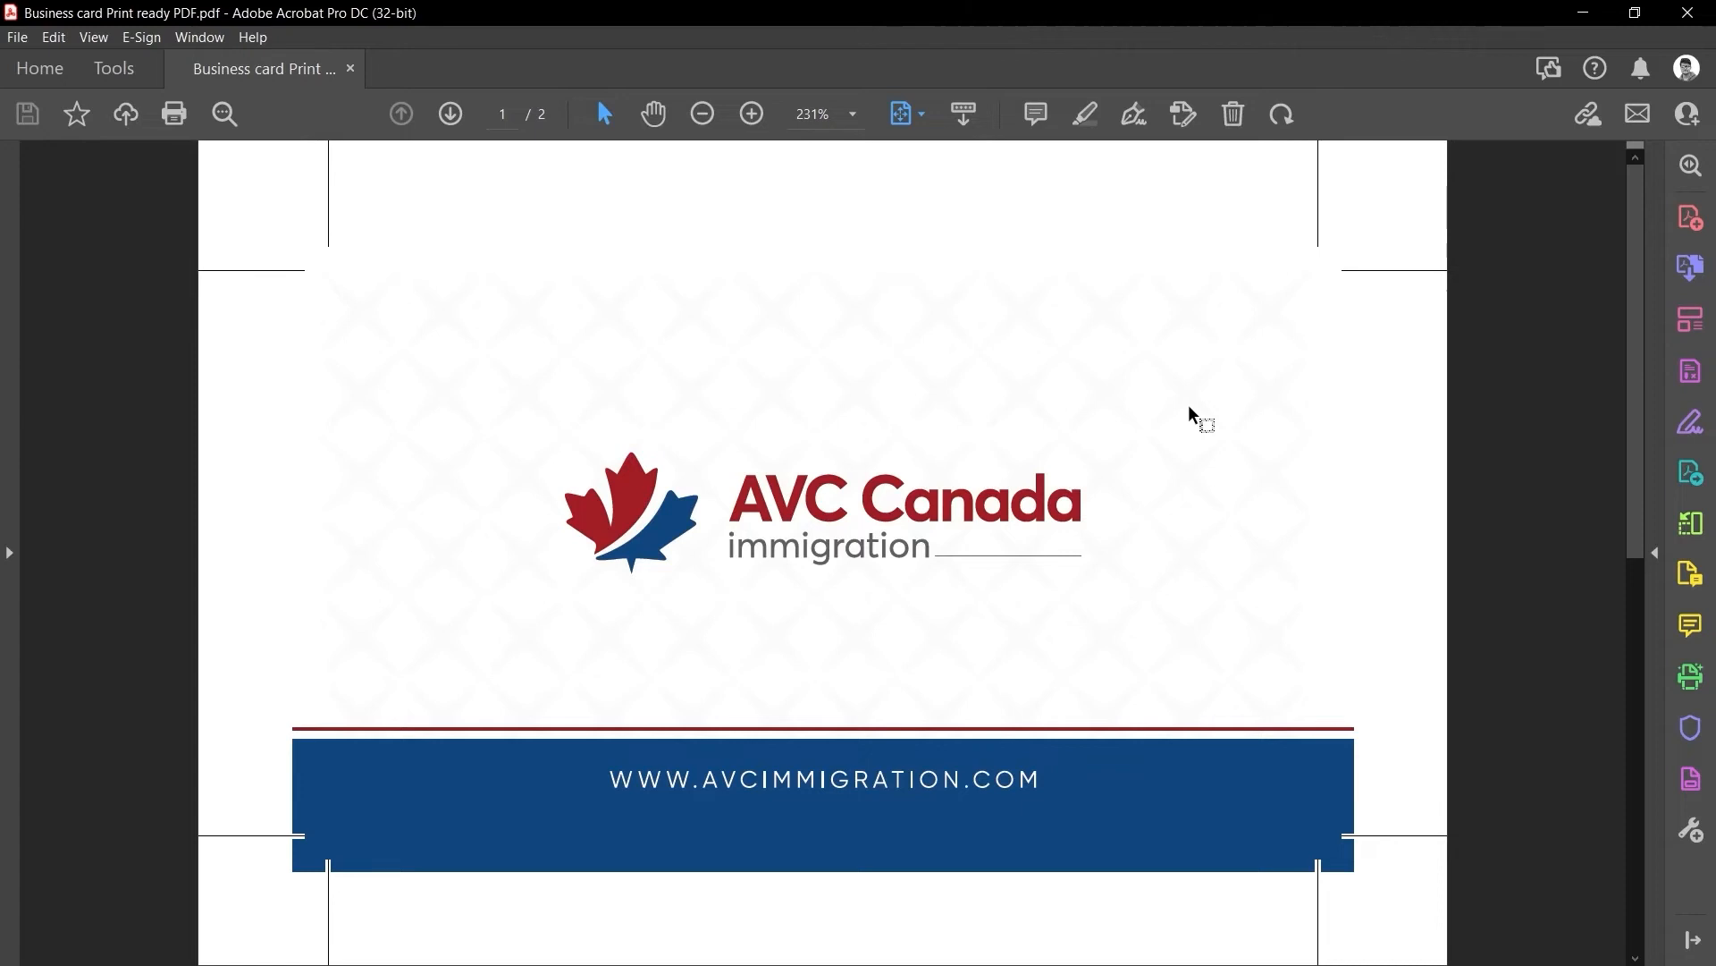
scroll(1190, 414, down, 1)
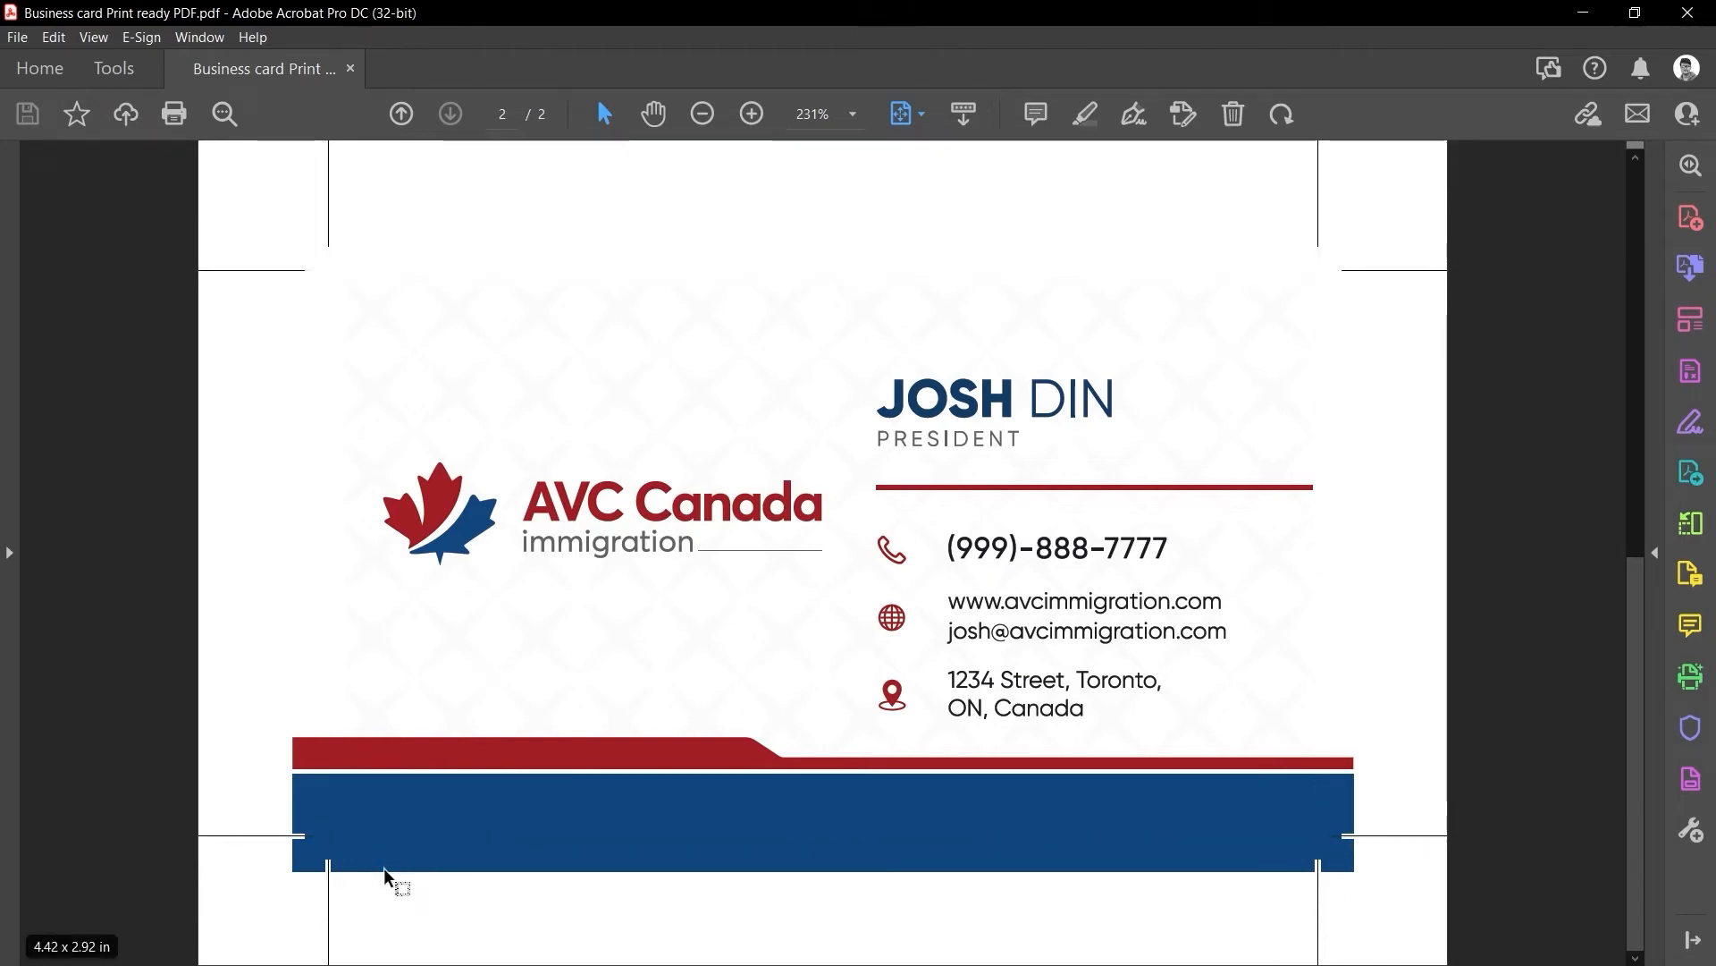
scroll(410, 847, up, 3)
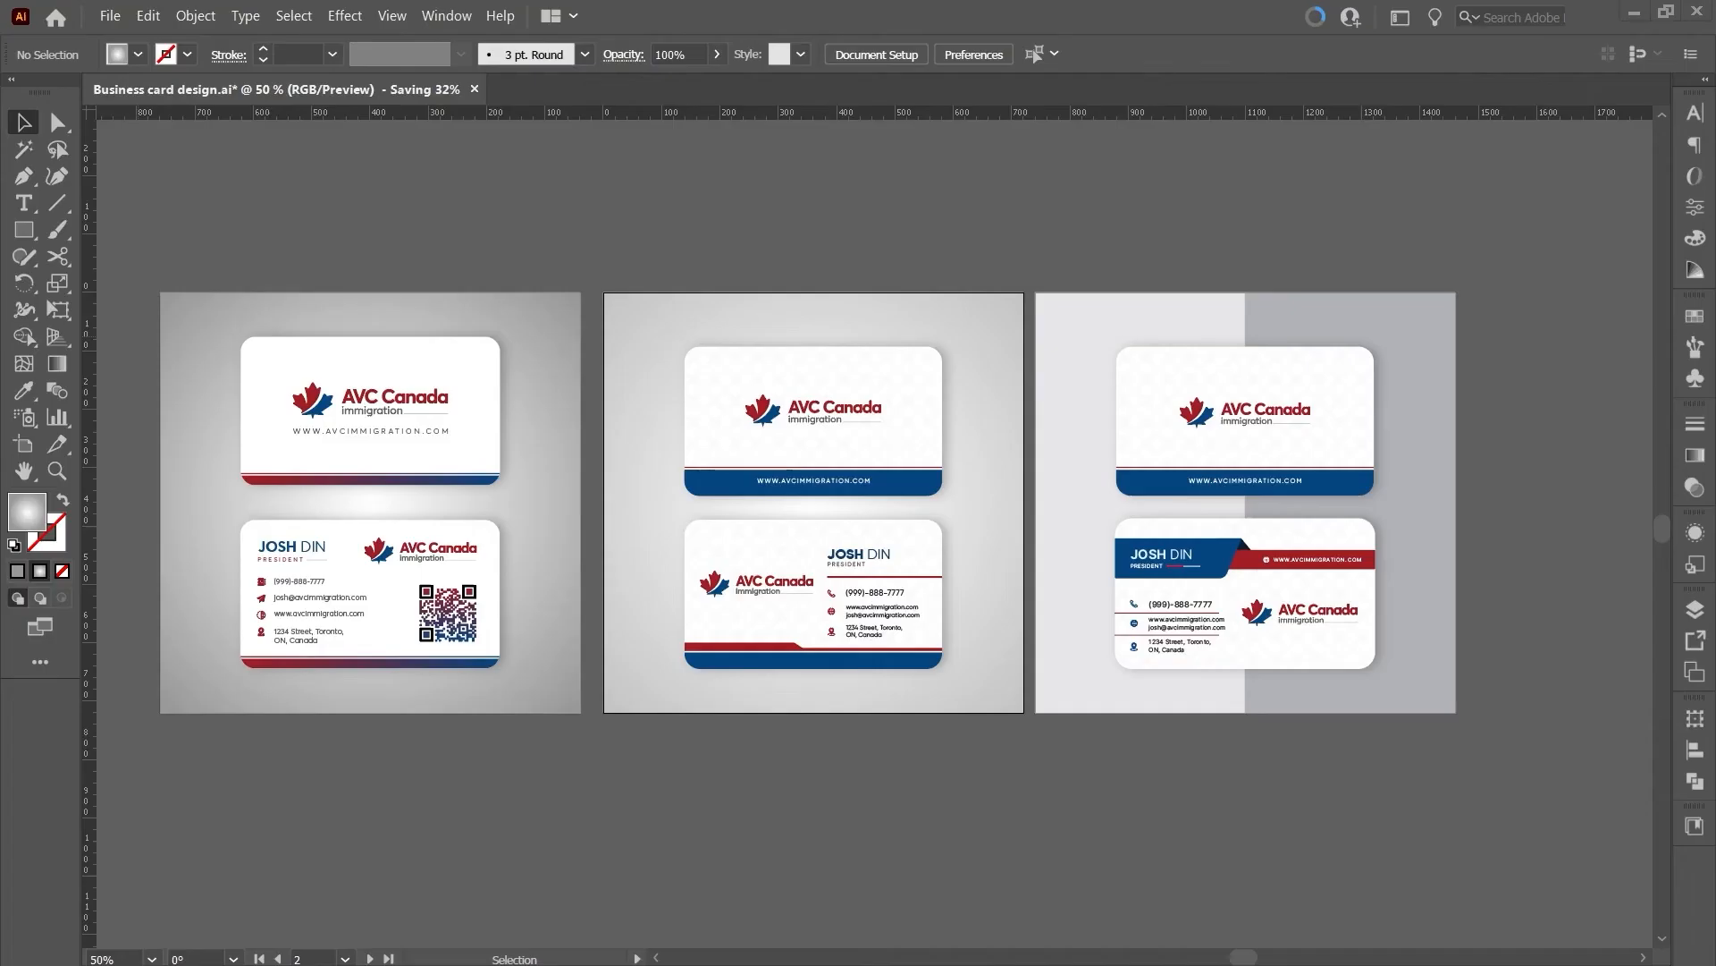
- Drag Business card Print ready PDF.pdf into Illustrator and zoom in on both card sides
scroll(245, 785, up, 2)
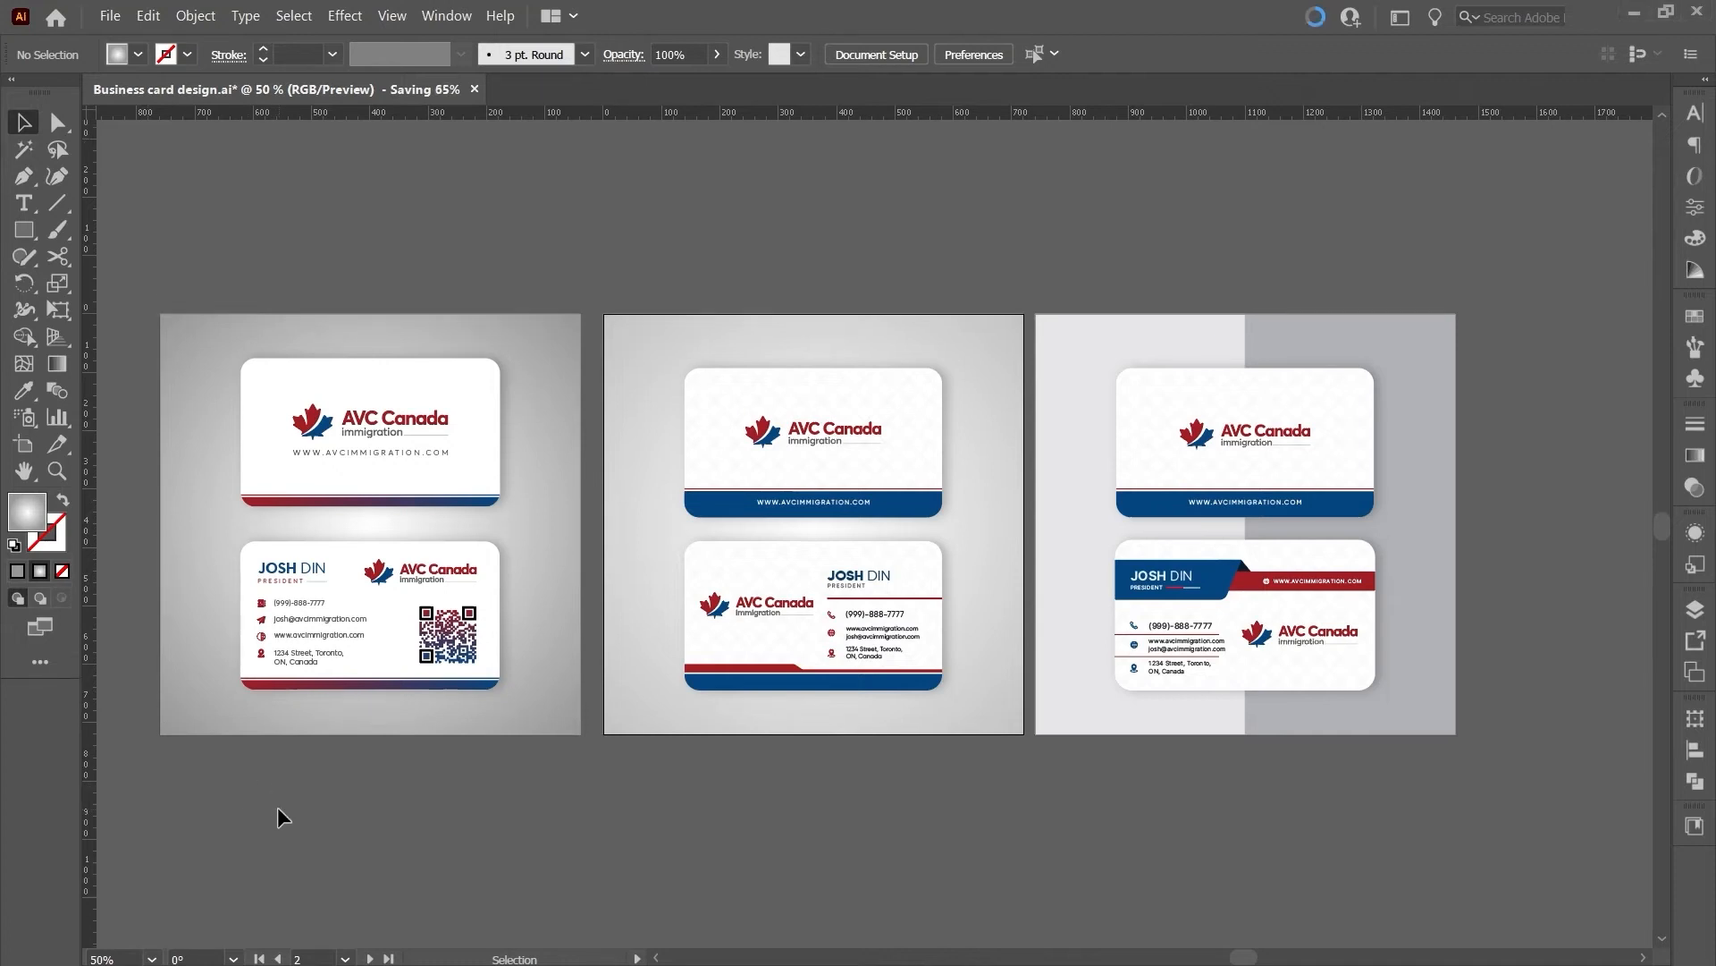
drag(531, 36, 751, 72)
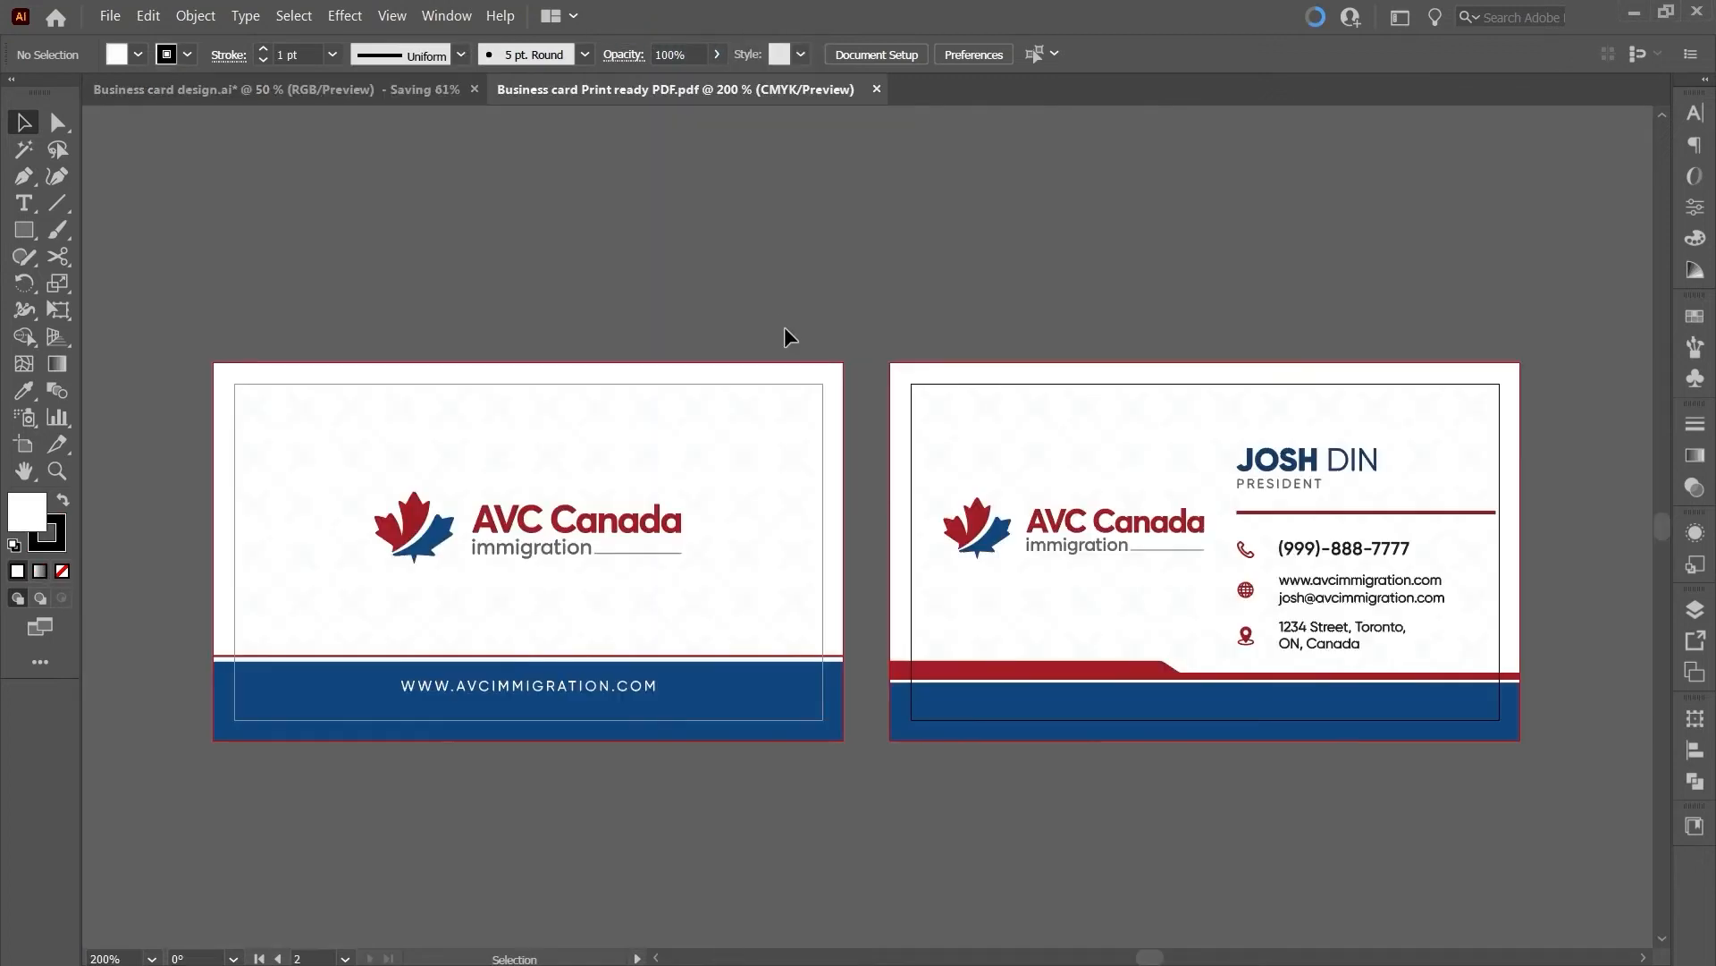
scroll(851, 770, up, 1)
scroll(874, 762, down, 1)
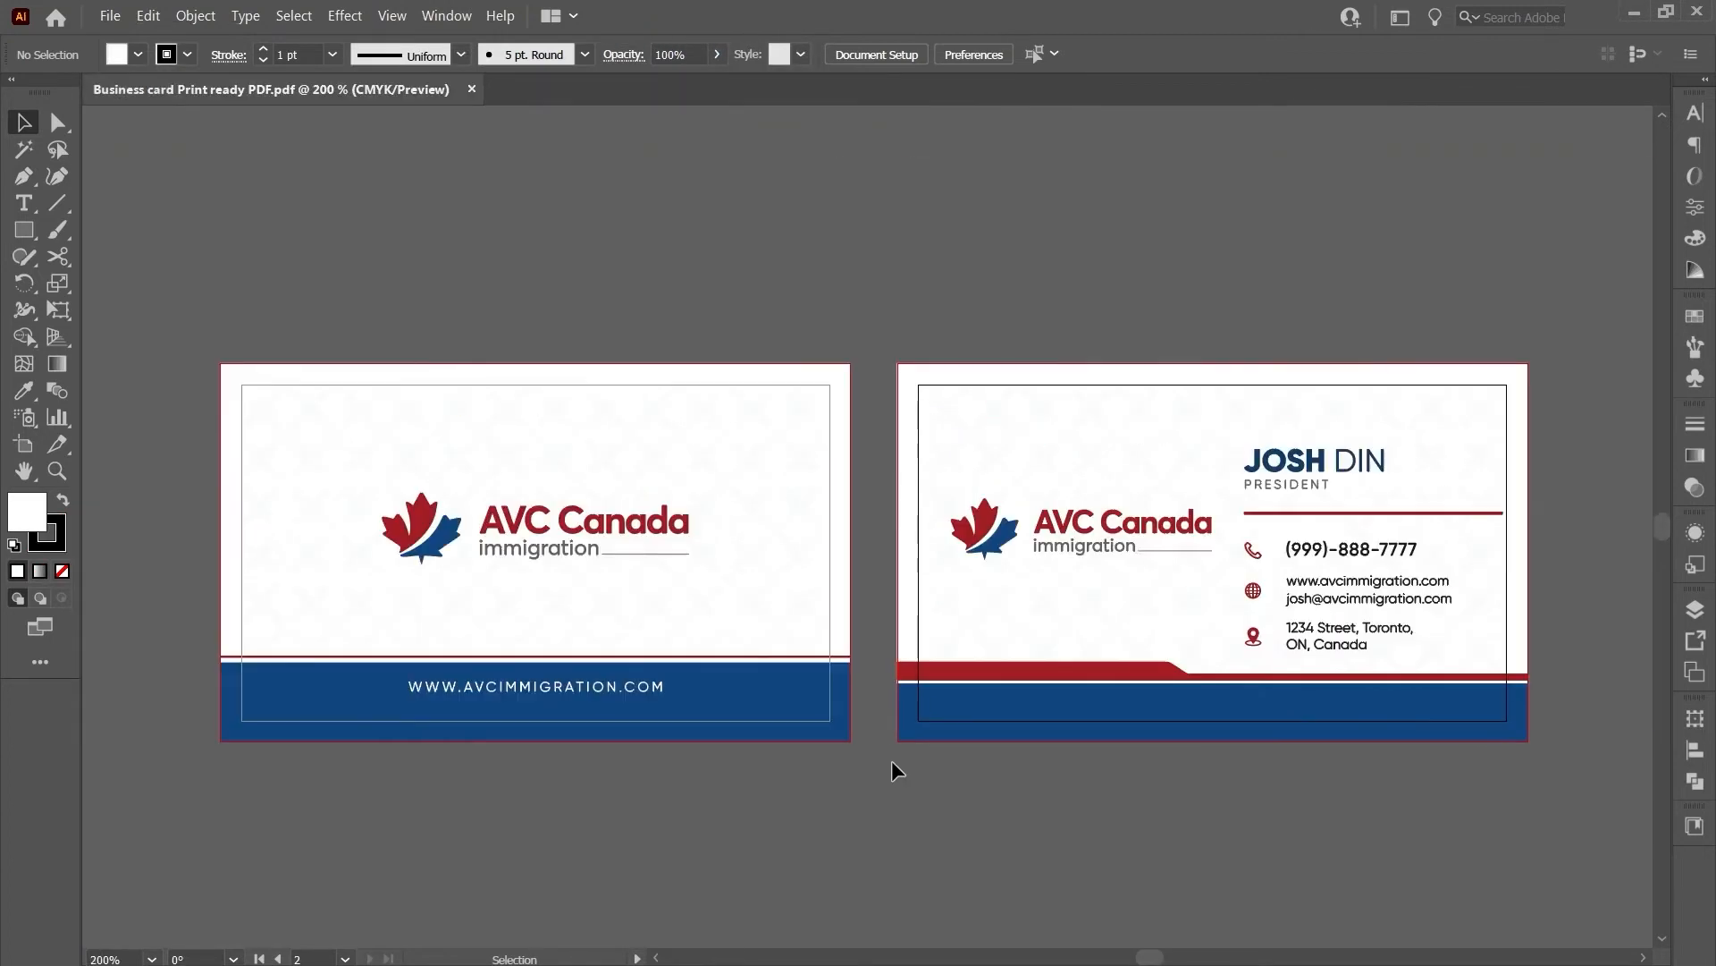
key(a)
key(ctrl+space)
drag(913, 769, 944, 769)
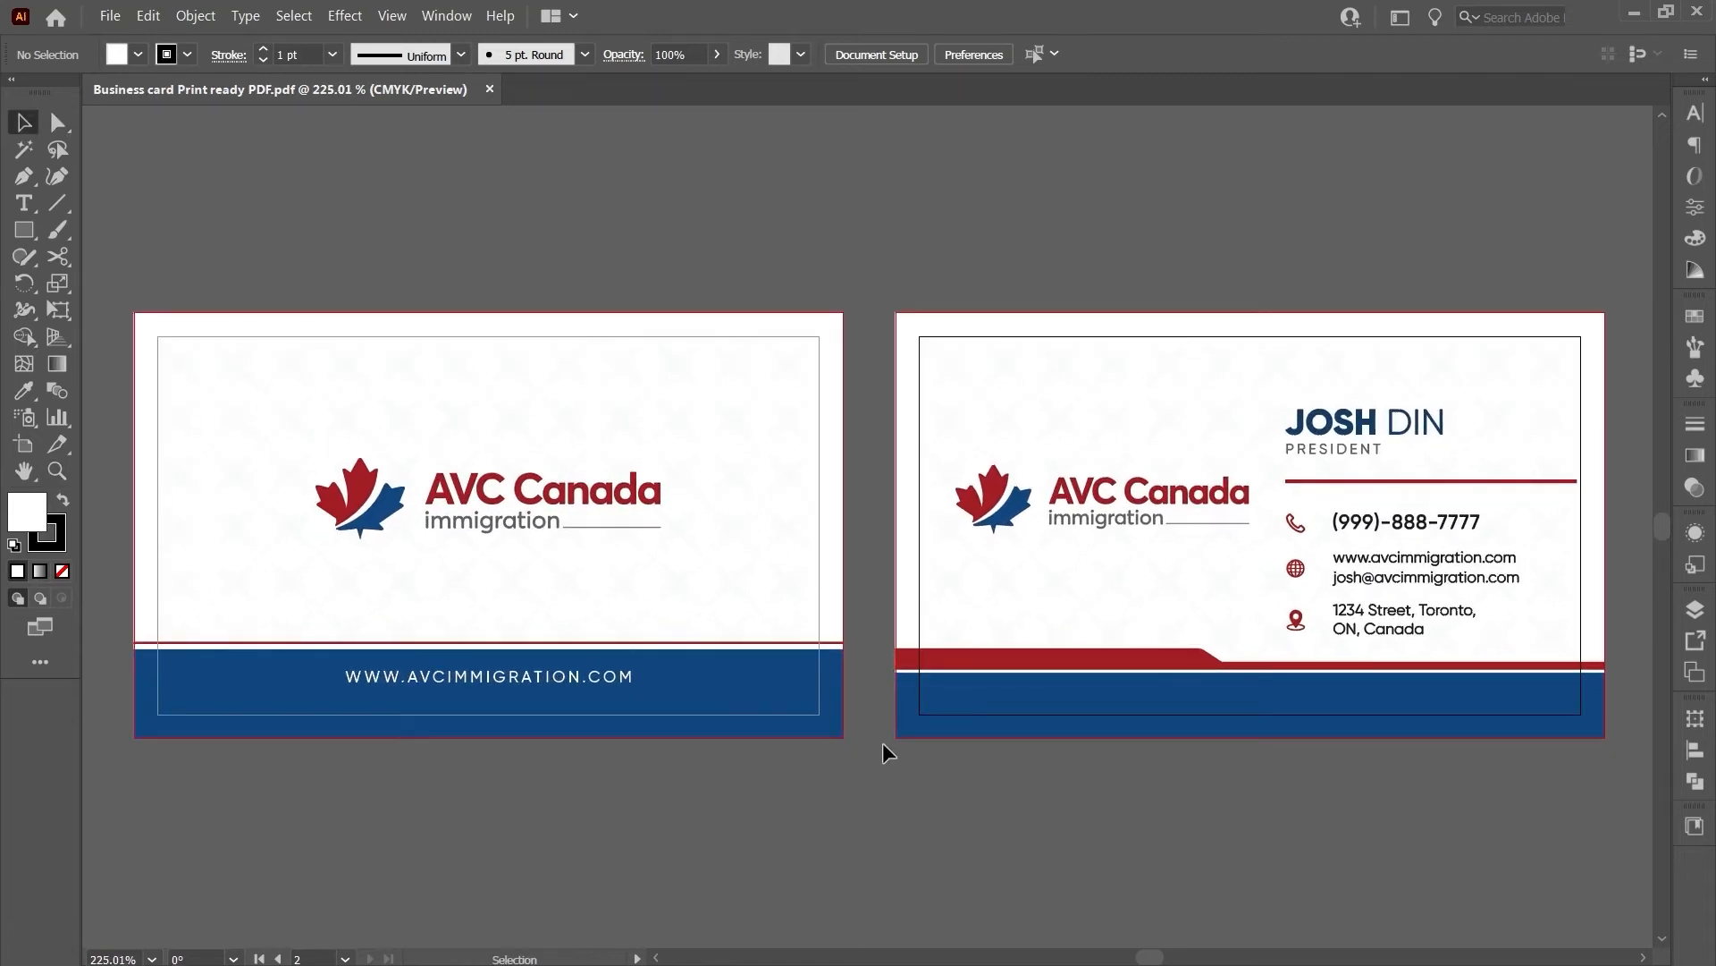
scroll(845, 732, down, 1)
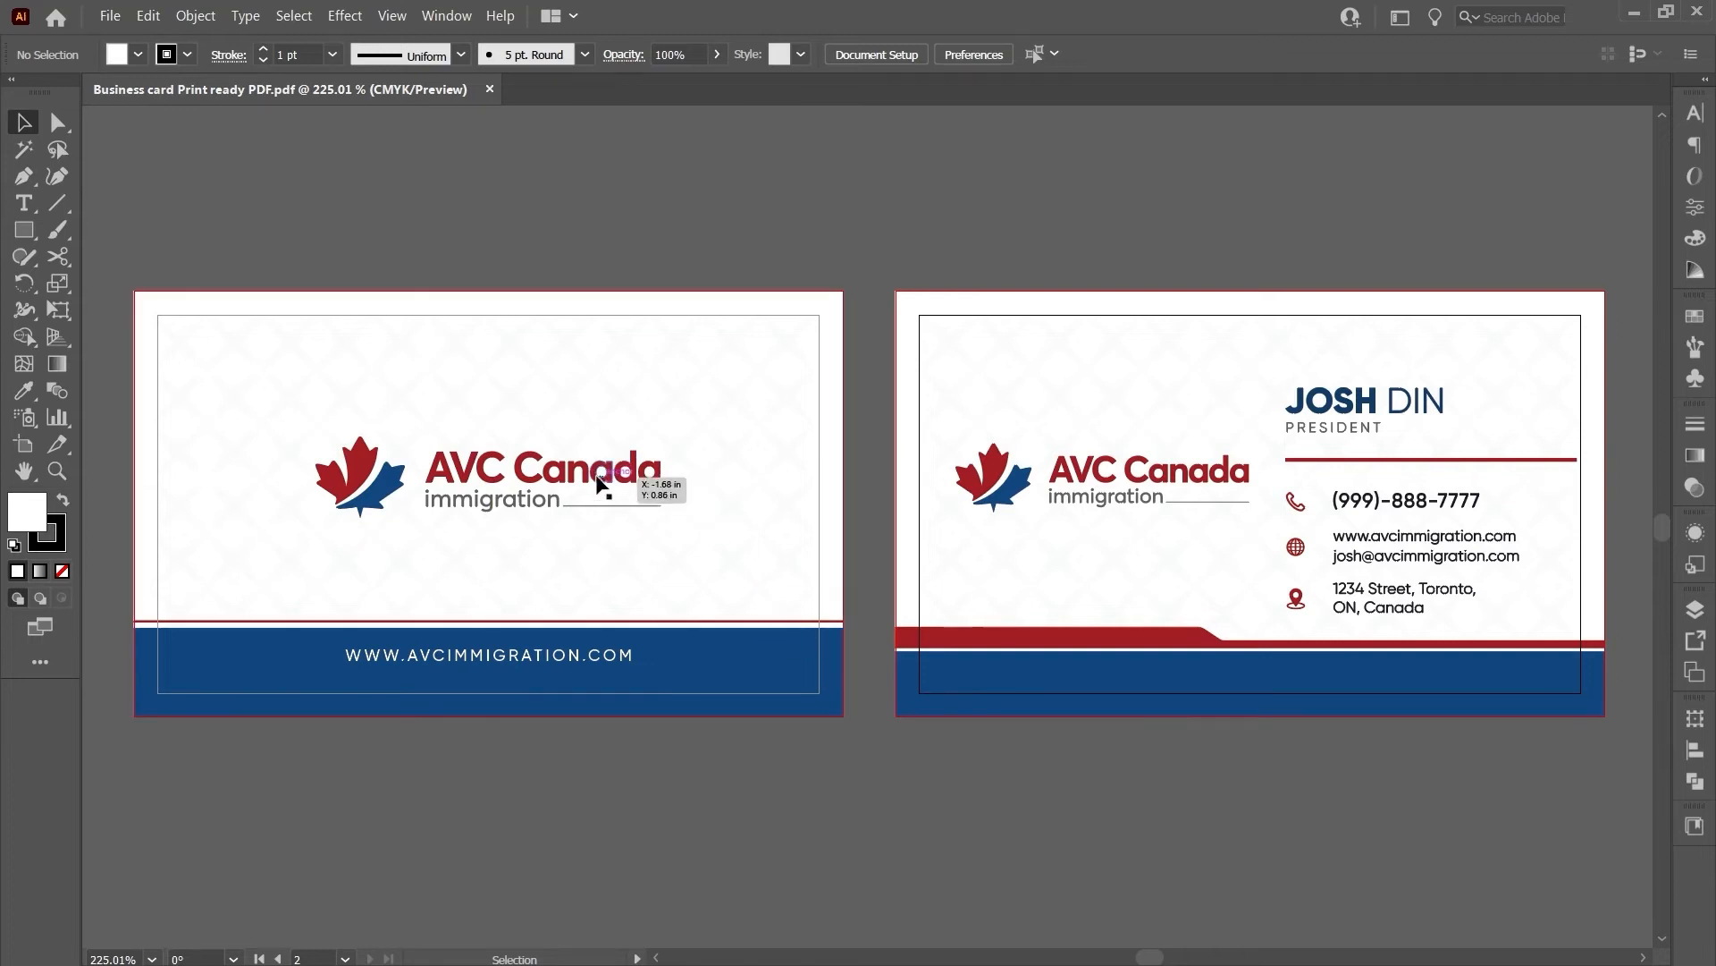
- Delete the diamond background pattern from both cards, undoing an accidental move of the logos
click(648, 483)
shift+click(991, 498)
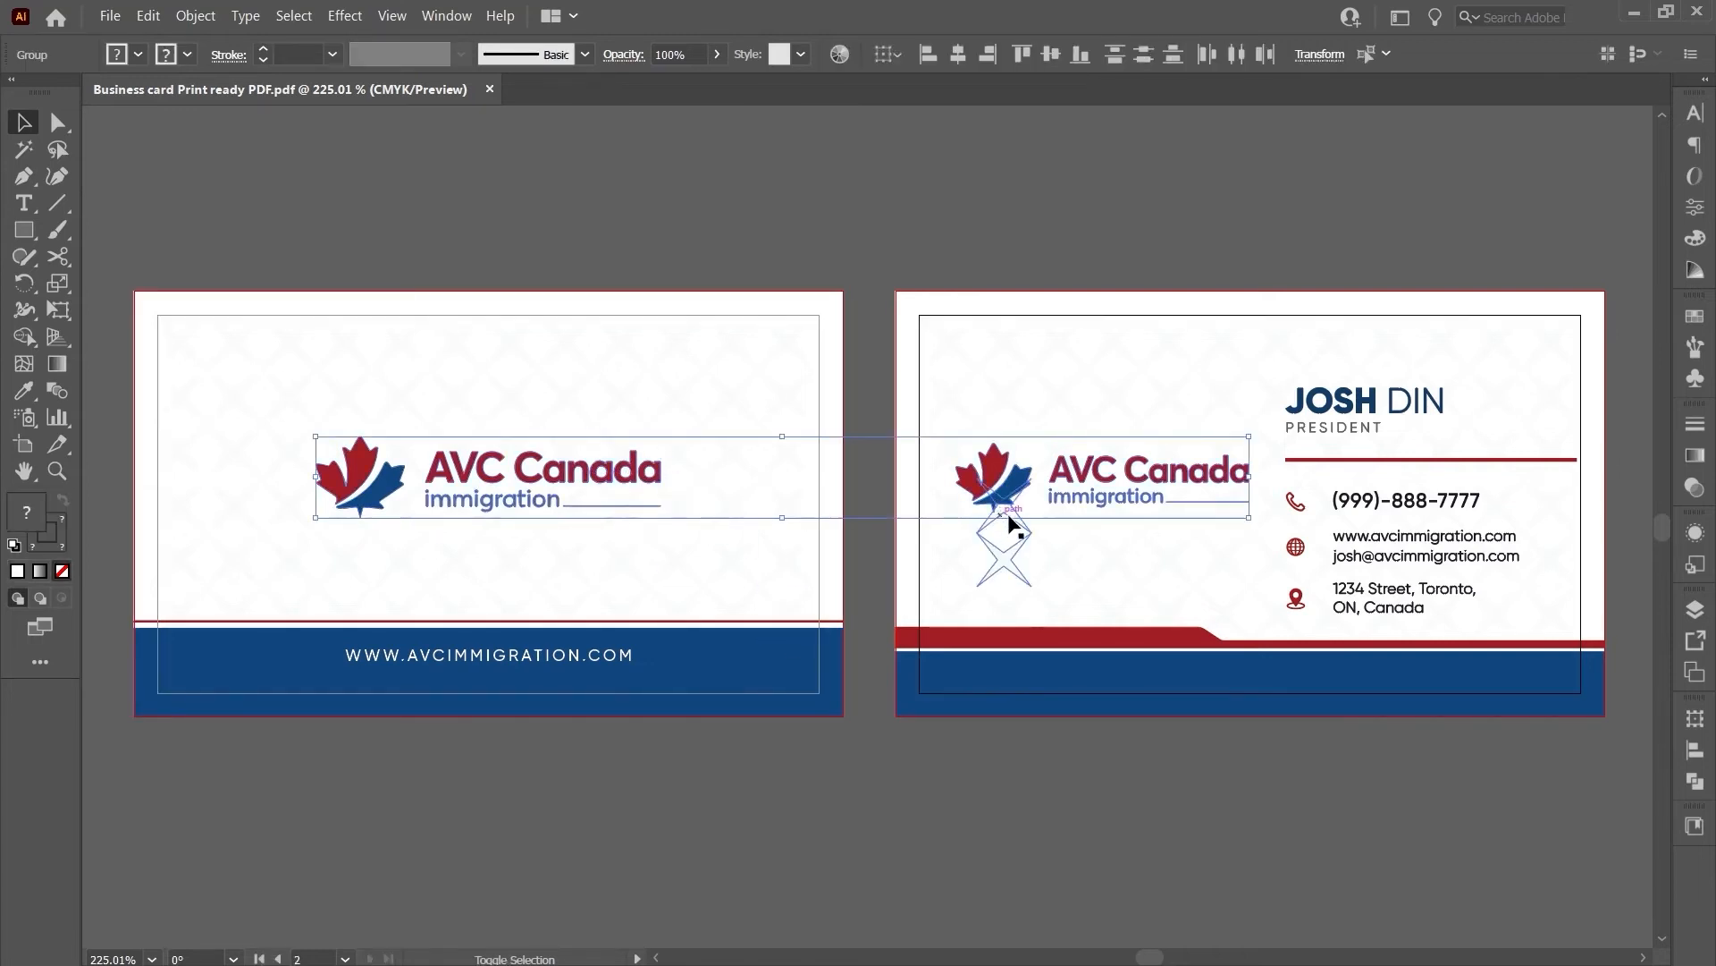
shift+click(1321, 413)
drag(1319, 410, 1299, 326)
key(ctrl+z)
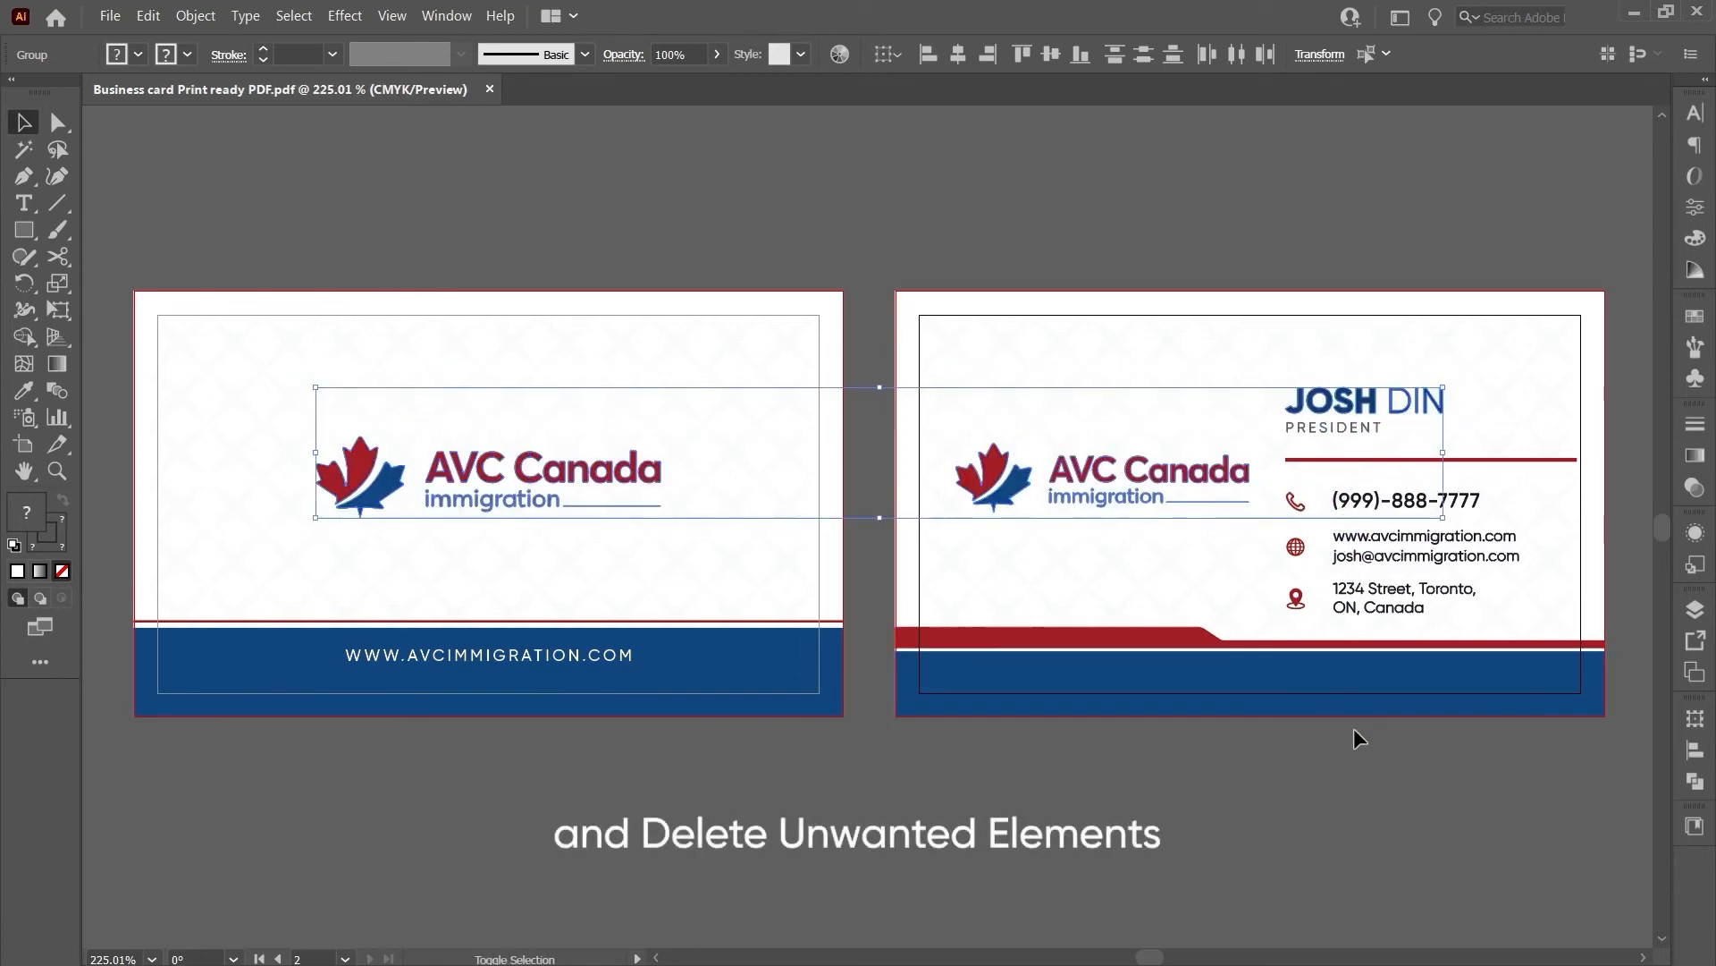
click(860, 172)
click(984, 353)
key(Delete)
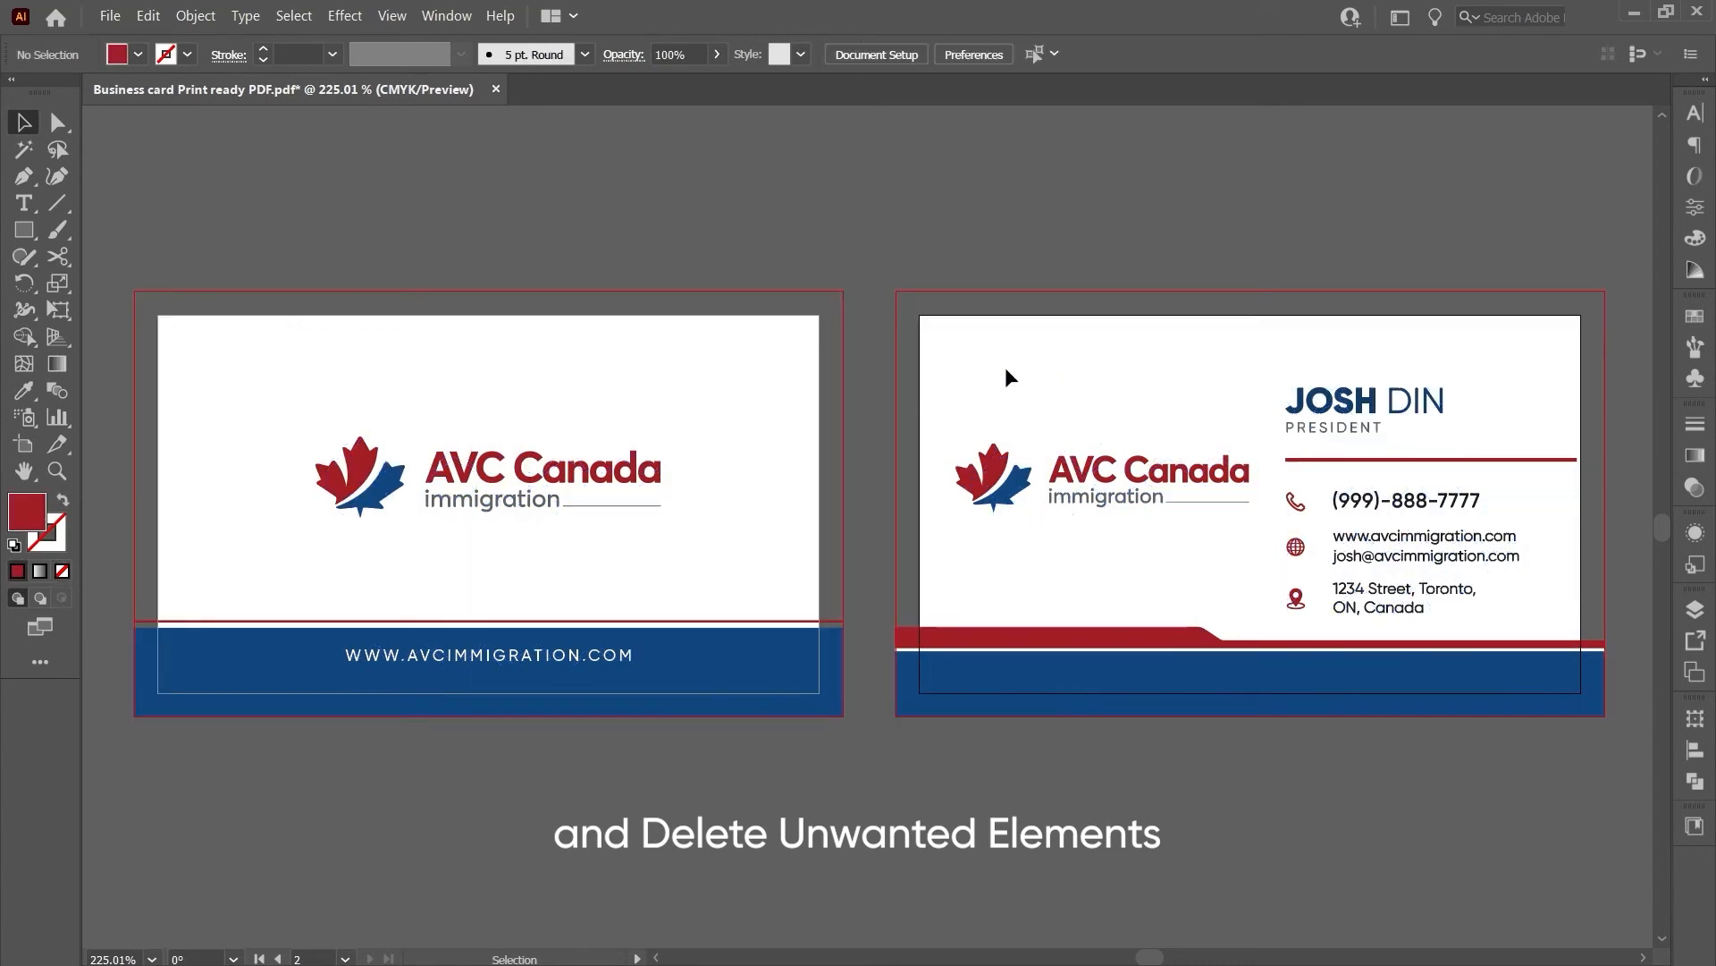
- Delete the PRESIDENT title, phone number, website, email and address lines below the name
click(1303, 438)
click(1237, 378)
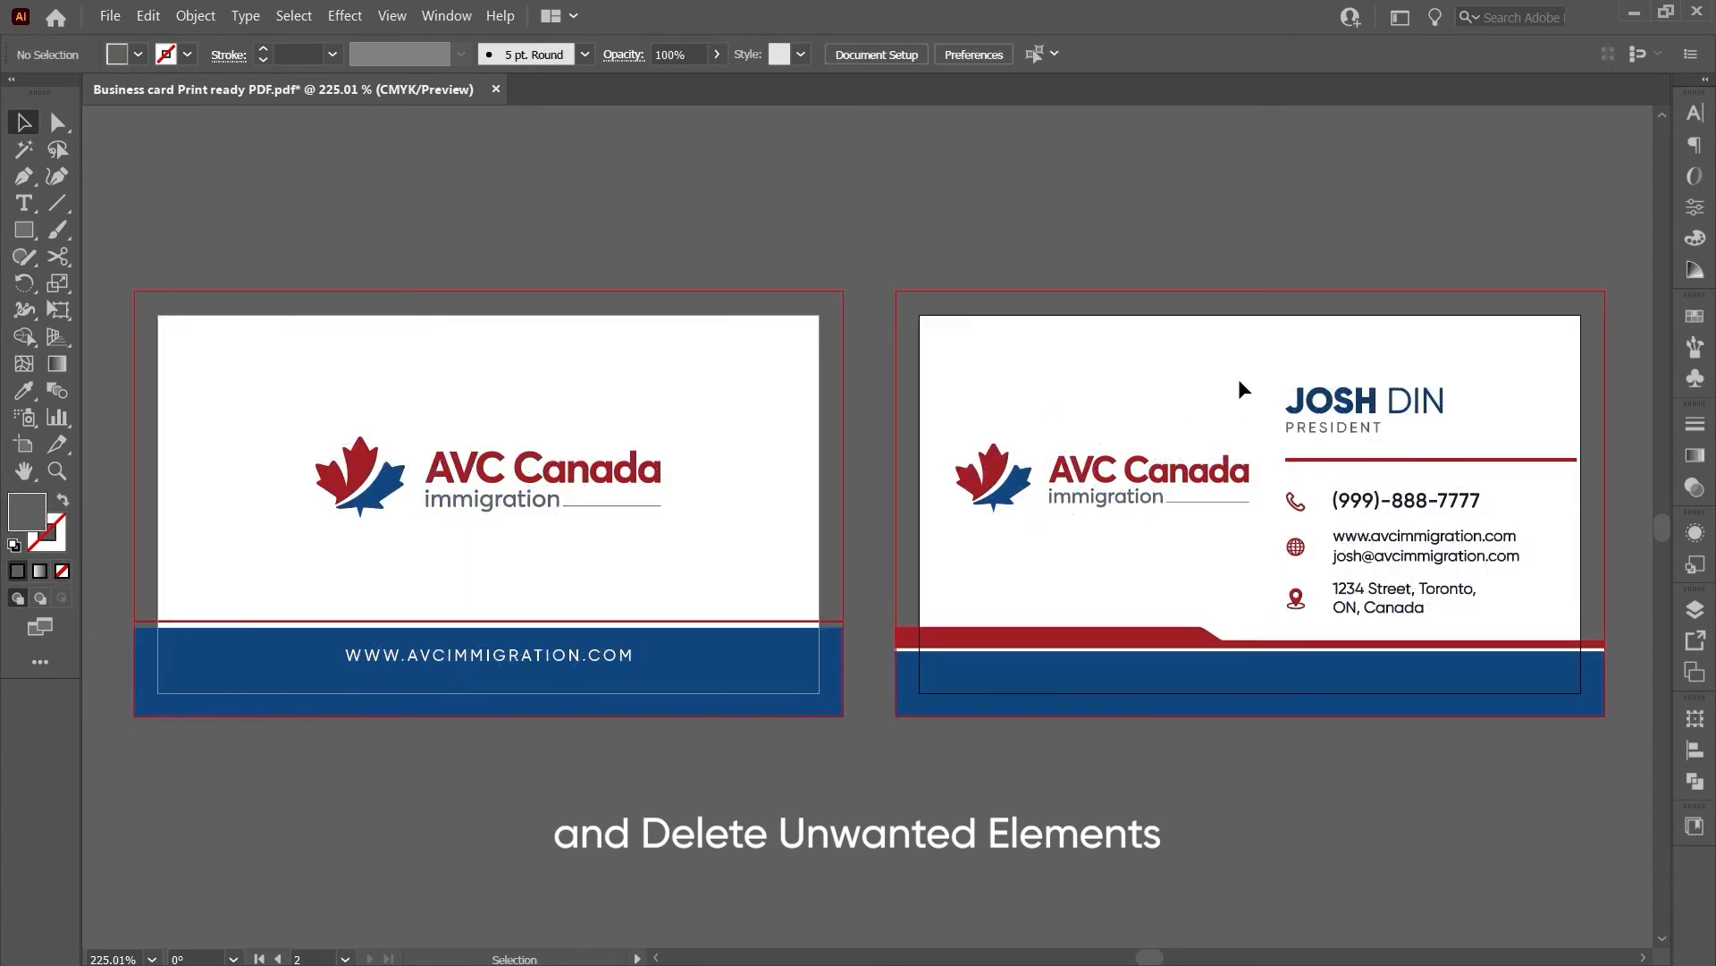
click(1323, 428)
key(Delete)
click(1422, 500)
key(Delete)
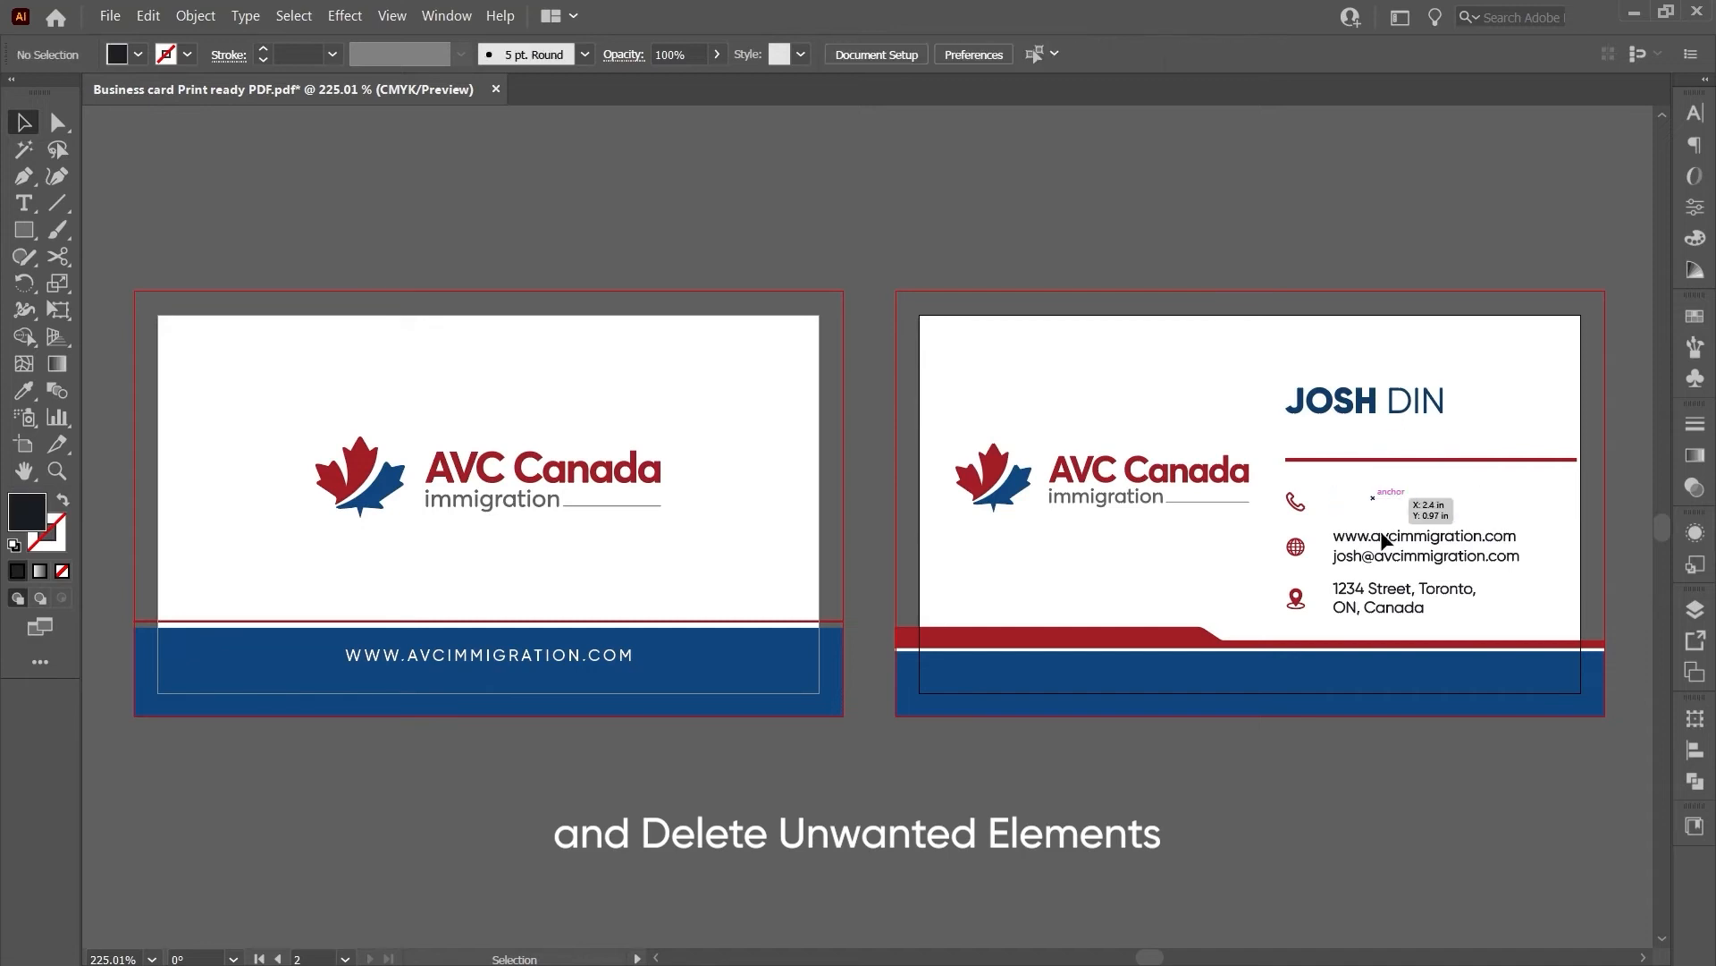
click(1431, 541)
key(Delete)
click(1403, 594)
key(Delete)
- Send the right card's white background rectangle to the back, behind the artwork
scroll(1202, 660, up, 5)
key(a)
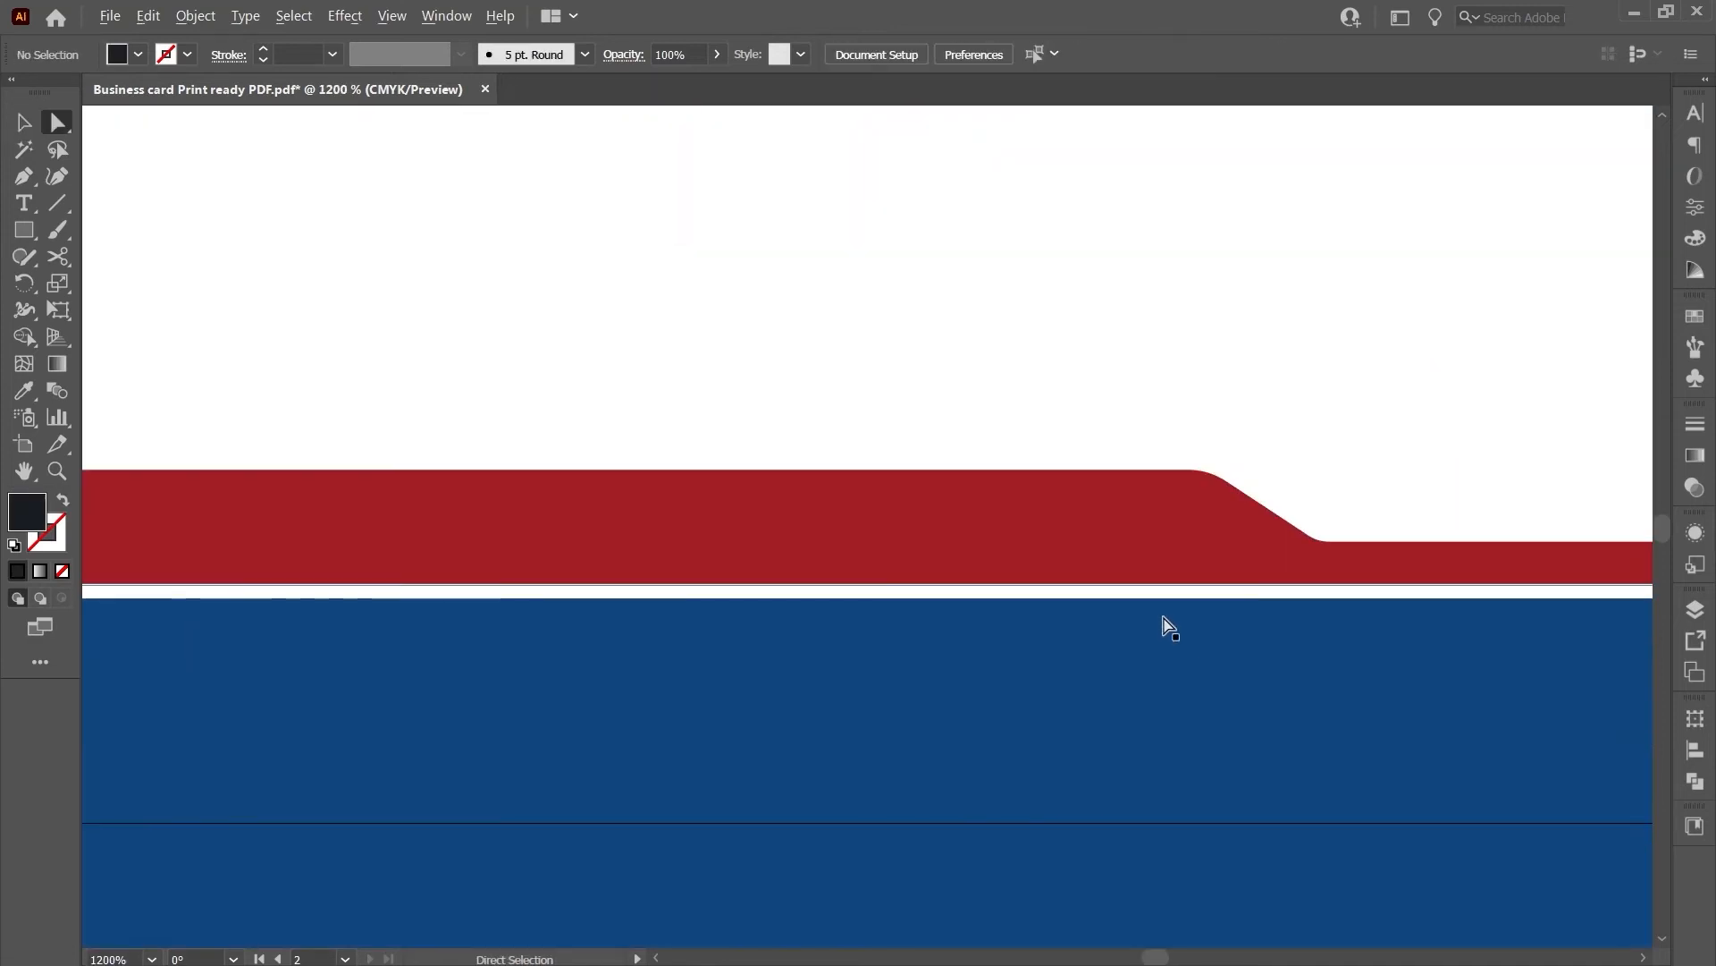
click(1166, 596)
scroll(1166, 600, down, 6)
key(v)
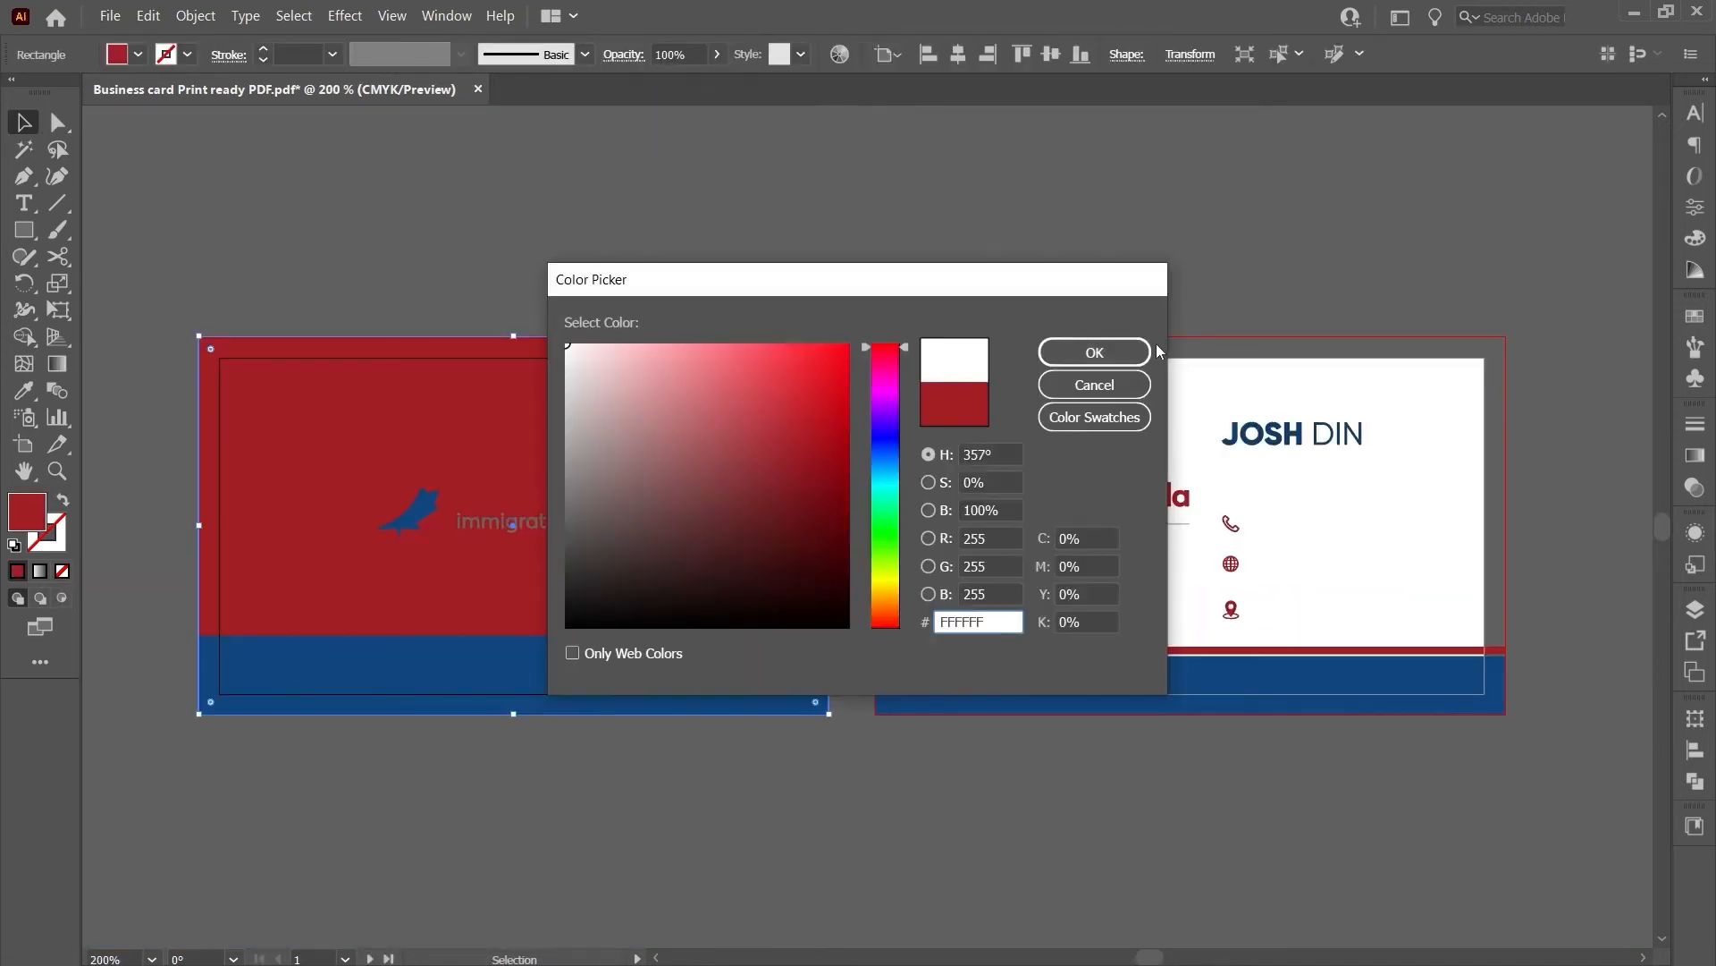
click(1108, 353)
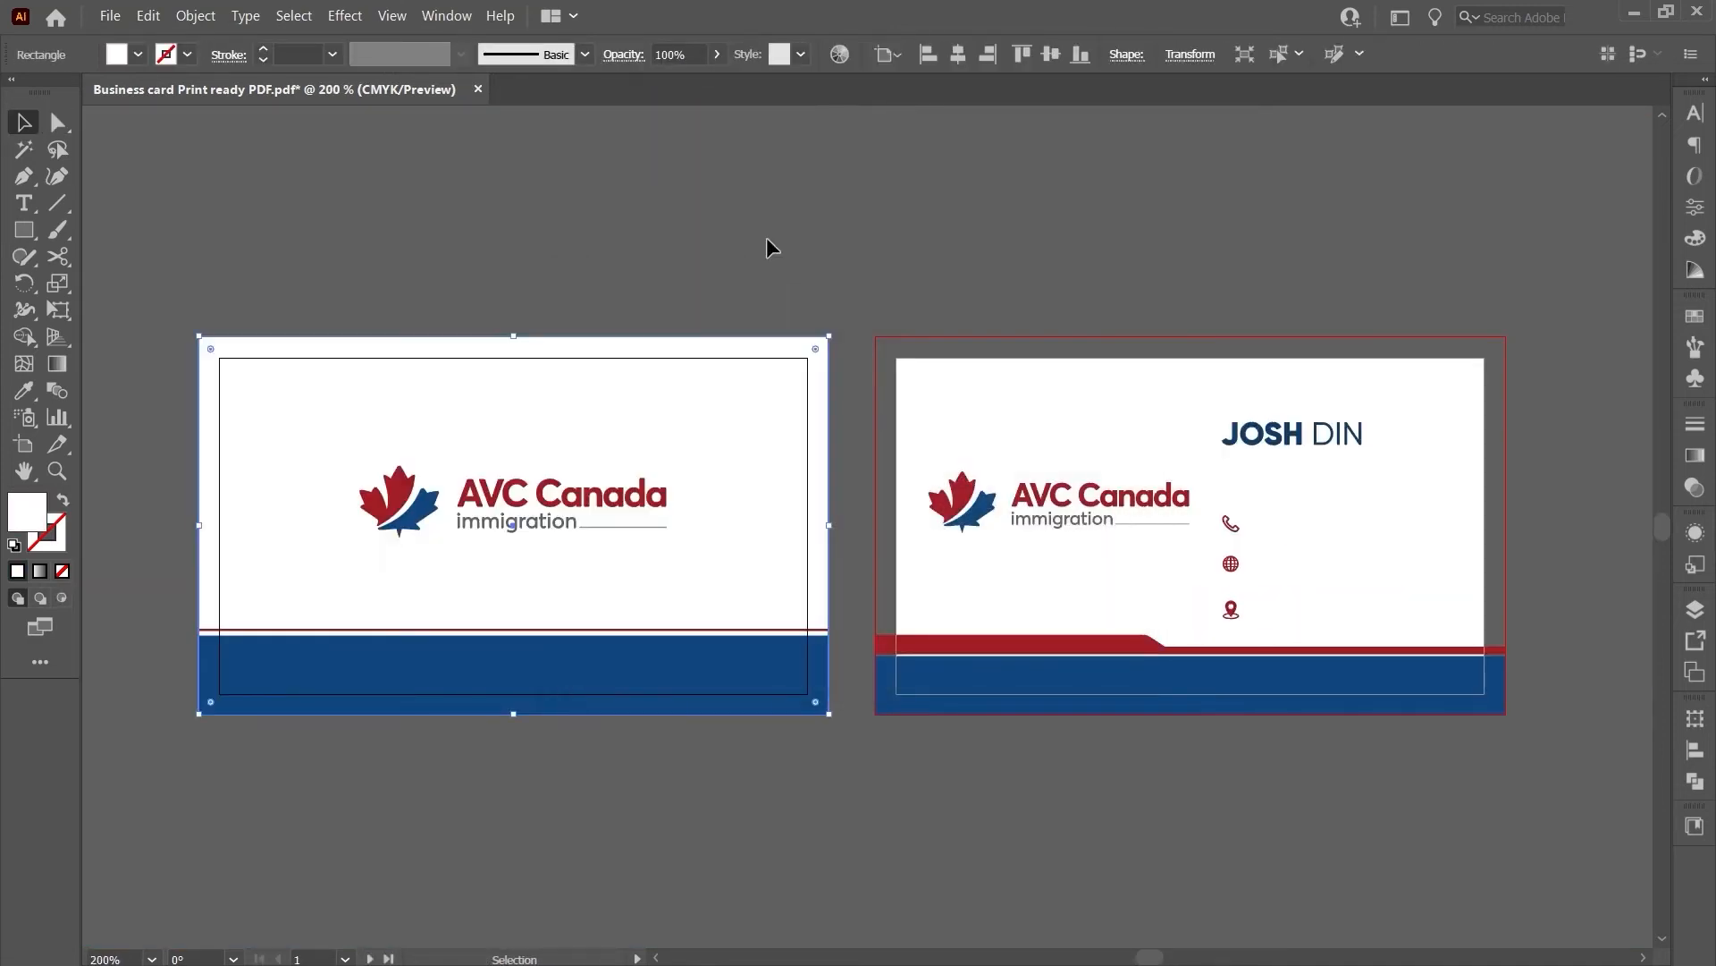
click(1080, 394)
right_click(1080, 393)
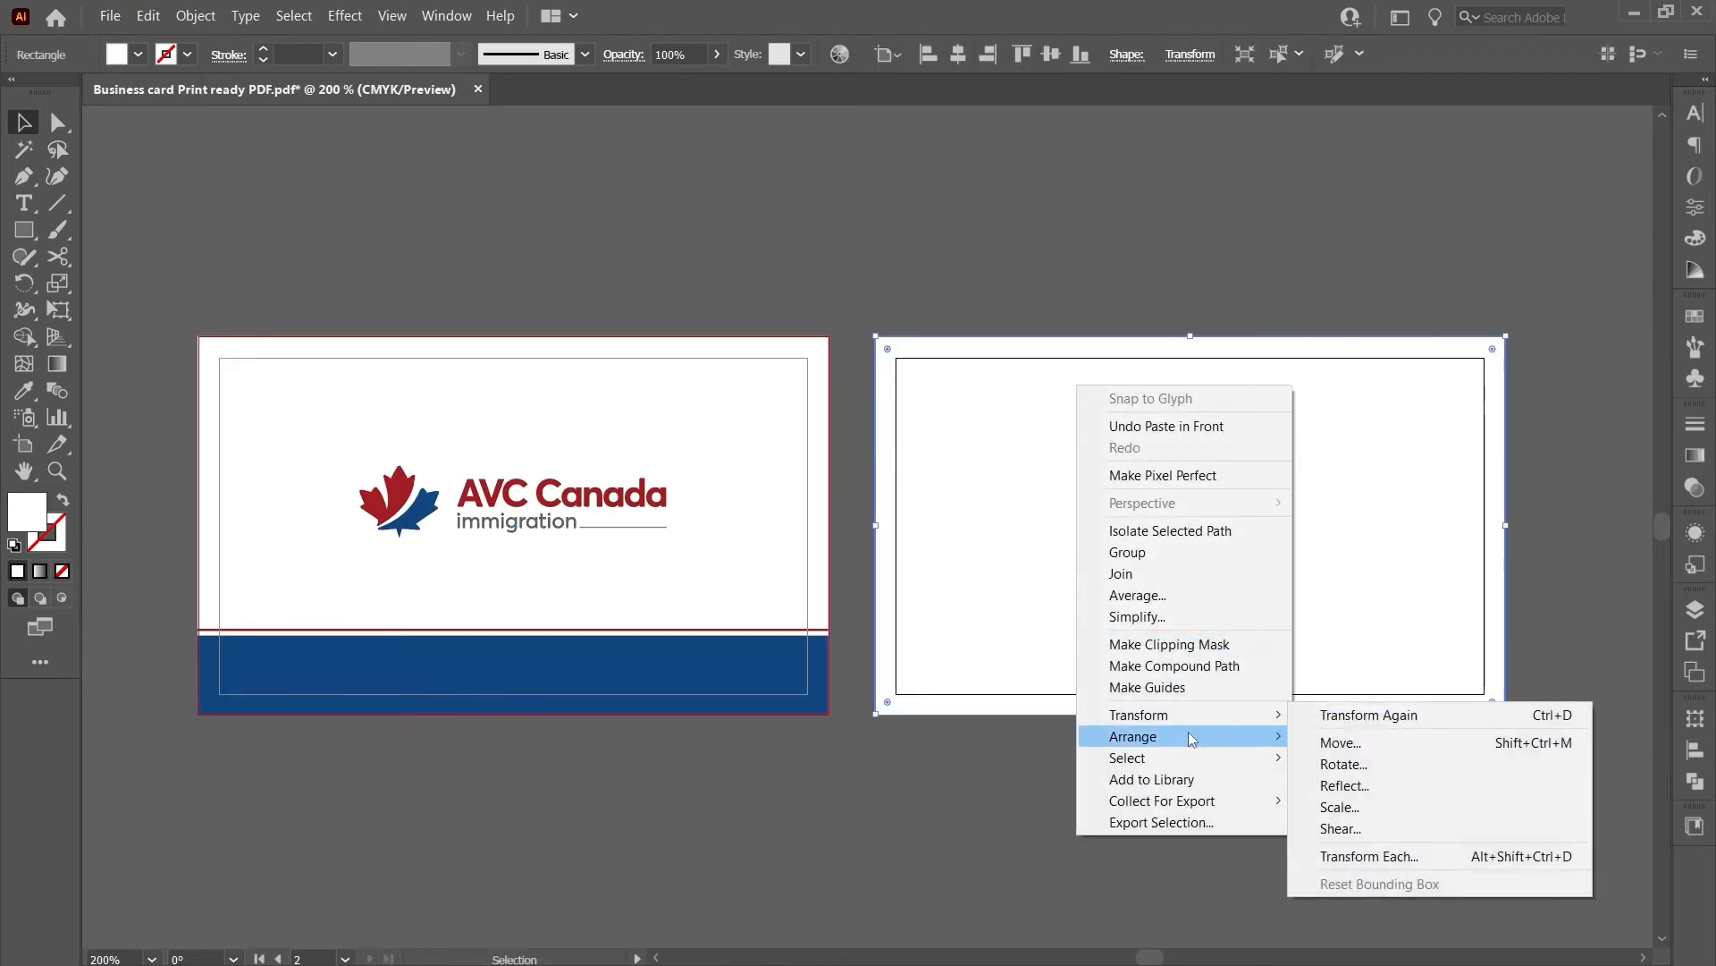
click(1368, 797)
click(747, 356)
click(879, 279)
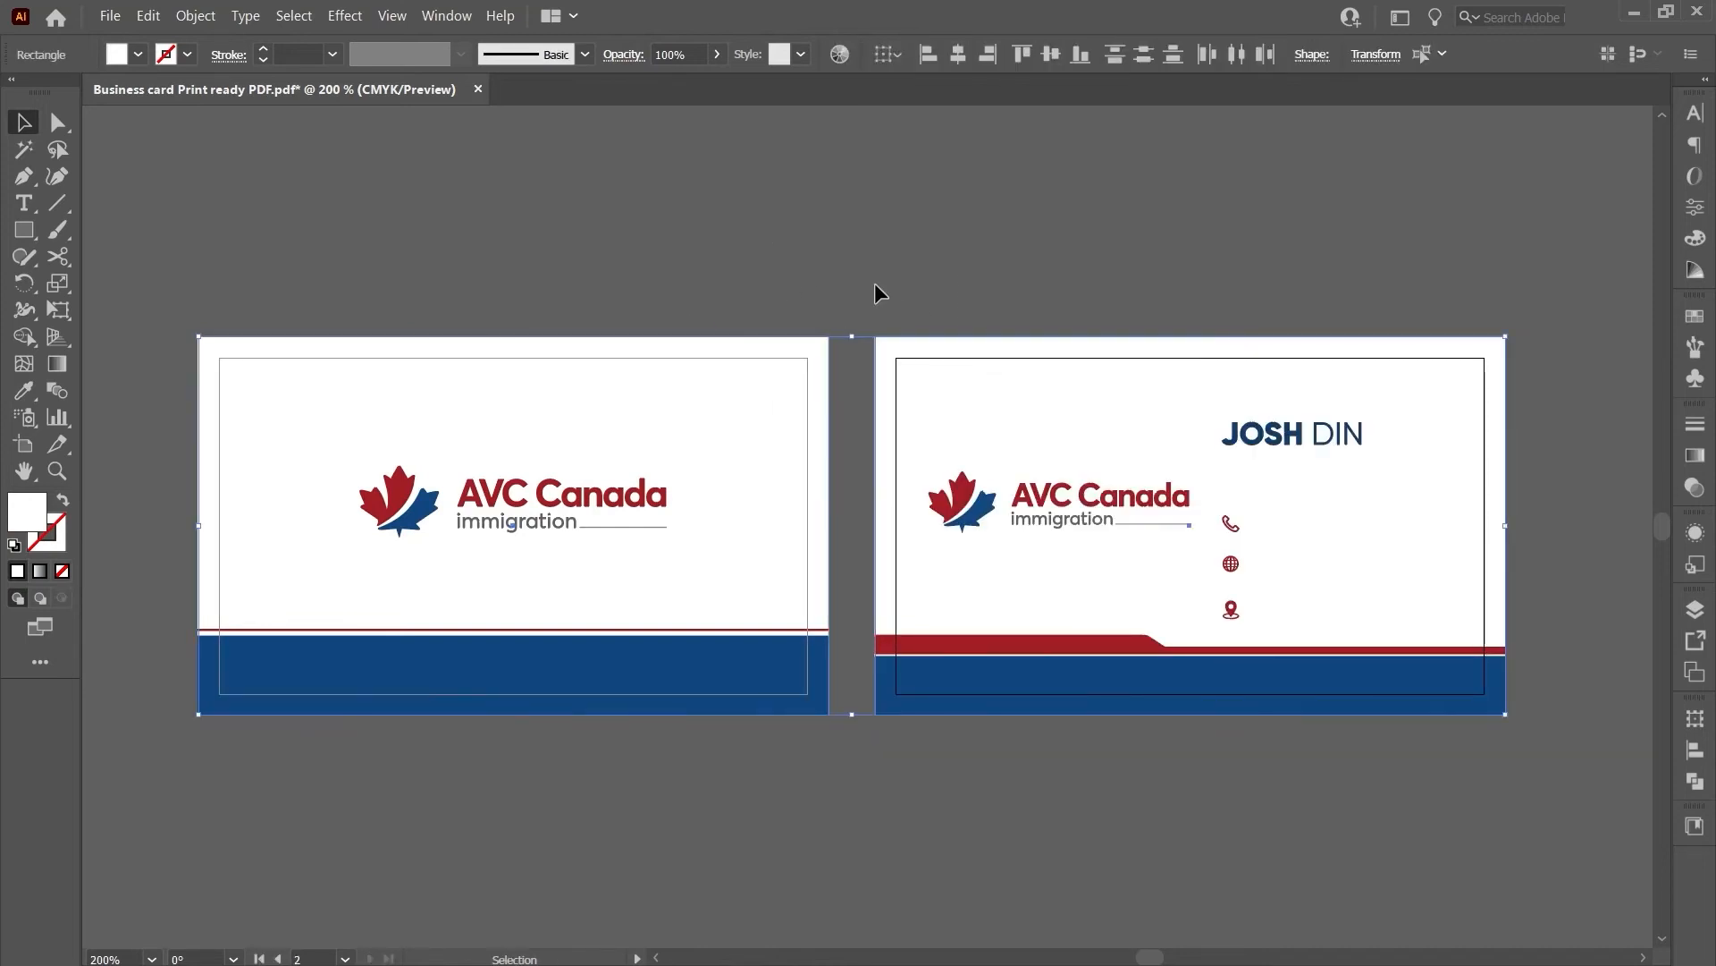
- Expand both cards' AVC Canada logos into plain shapes with Object > Expand
click(567, 466)
scroll(590, 510, up, 5)
scroll(608, 528, down, 2)
scroll(572, 516, down, 2)
shift+click(1073, 487)
scroll(1100, 528, down, 2)
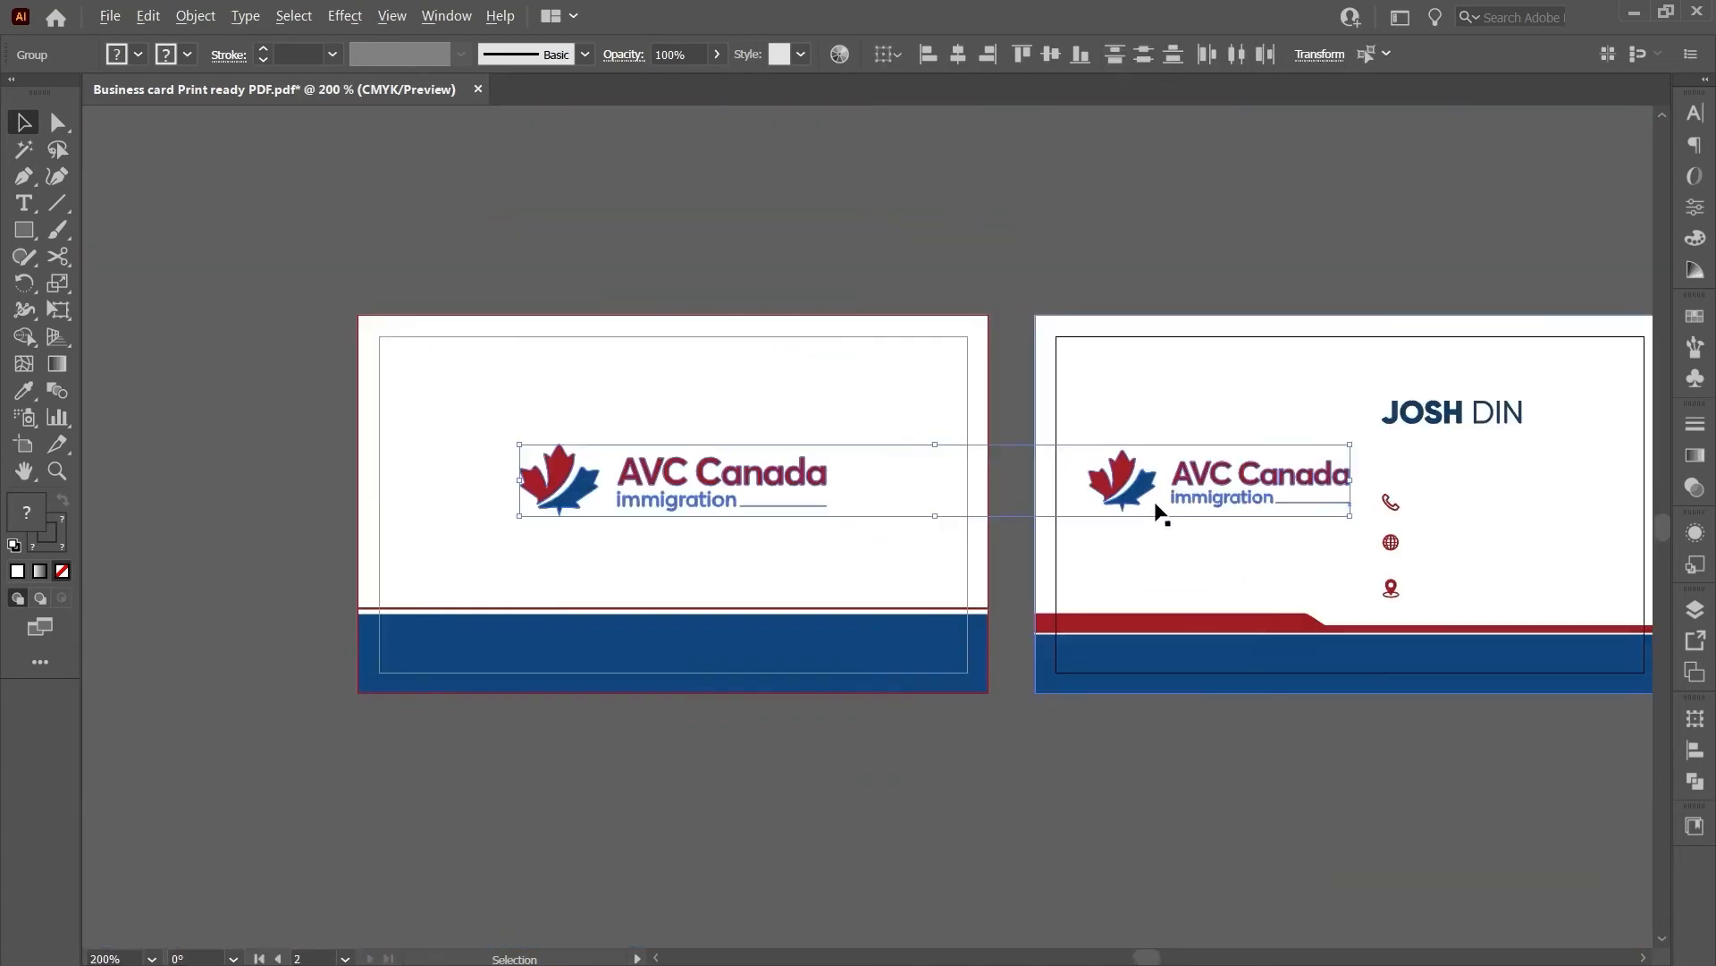
click(196, 16)
click(227, 245)
click(796, 617)
scroll(754, 506, up, 6)
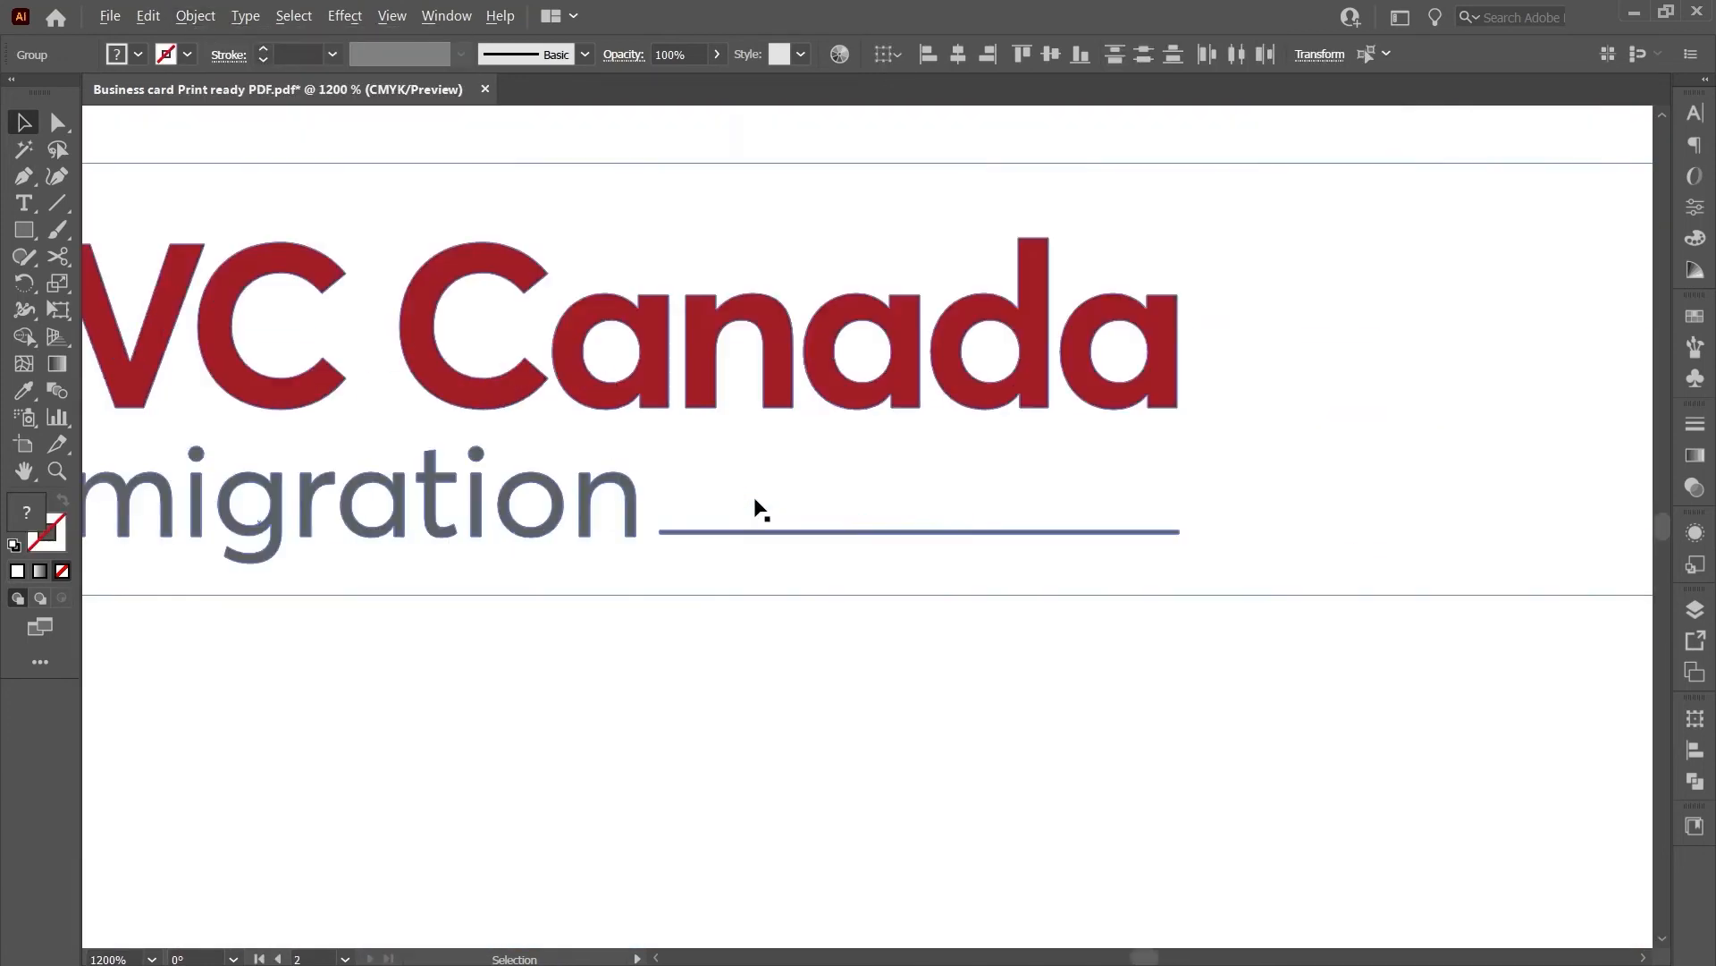
scroll(702, 533, down, 7)
- Select the logos, name, contact icons and colour bands together, undoing an accidental shift
shift+click(1280, 418)
shift+click(1232, 505)
shift+click(1230, 545)
shift+click(1230, 591)
shift+click(1135, 628)
shift+click(771, 626)
drag(771, 626, 871, 764)
key(ctrl+z)
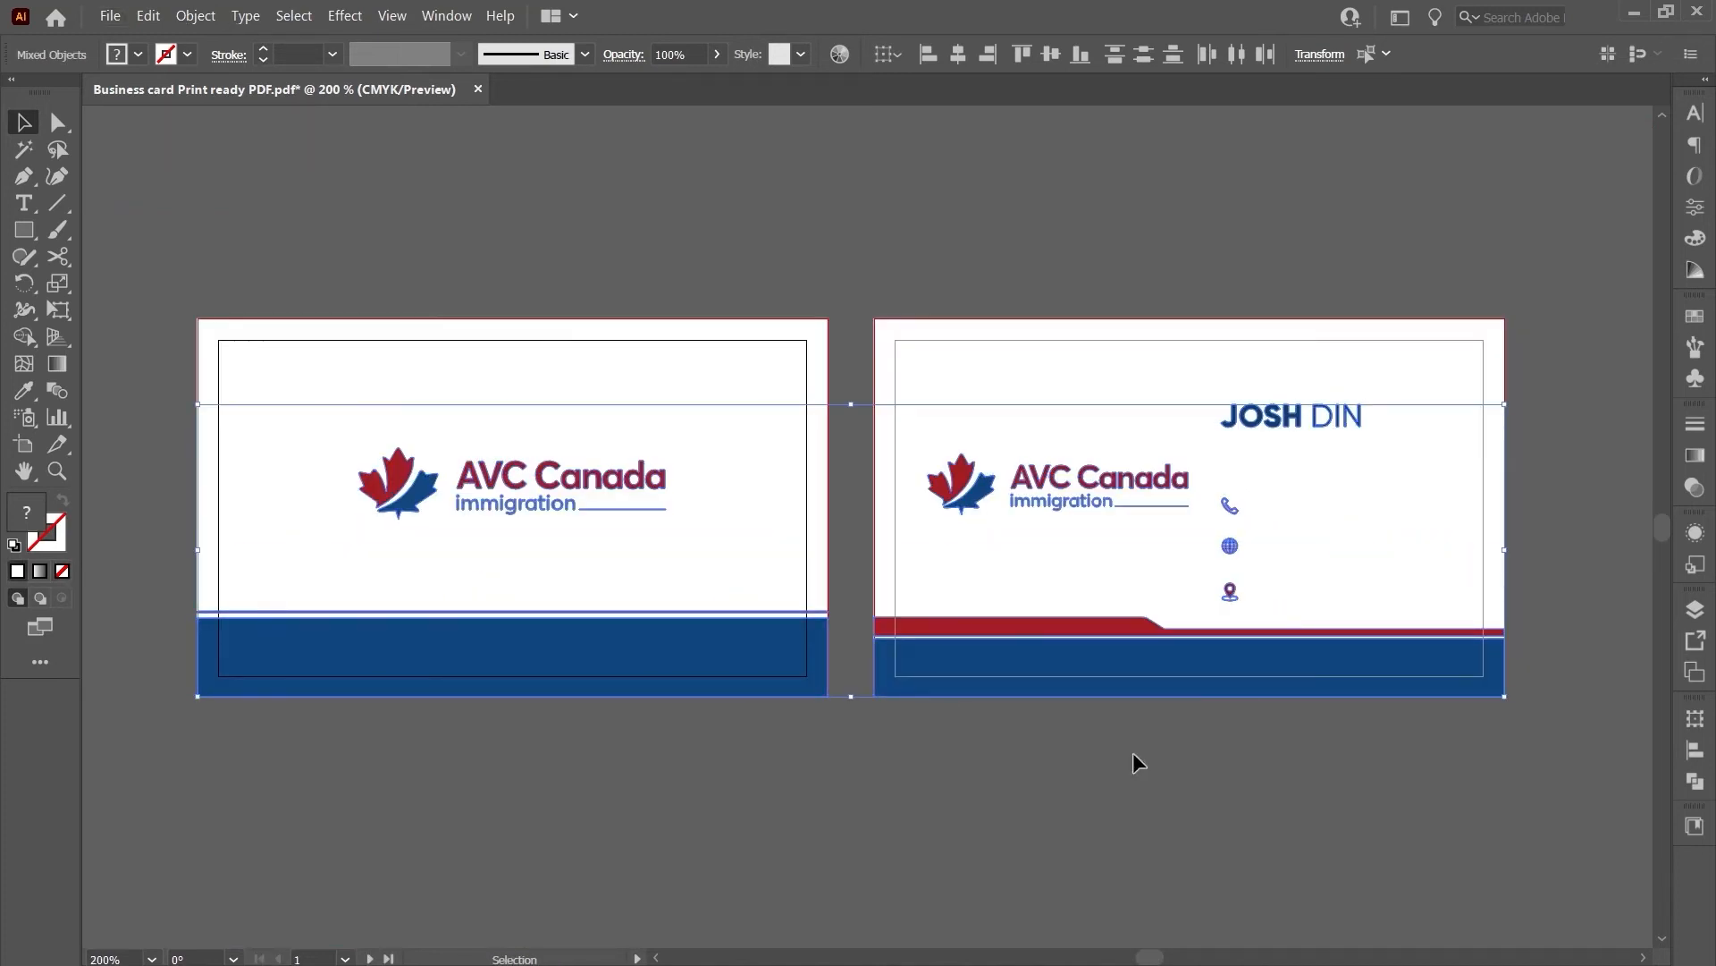
- Fill the selected artwork with the Black swatch at C0 M0 Y0 K100, then deselect
click(446, 15)
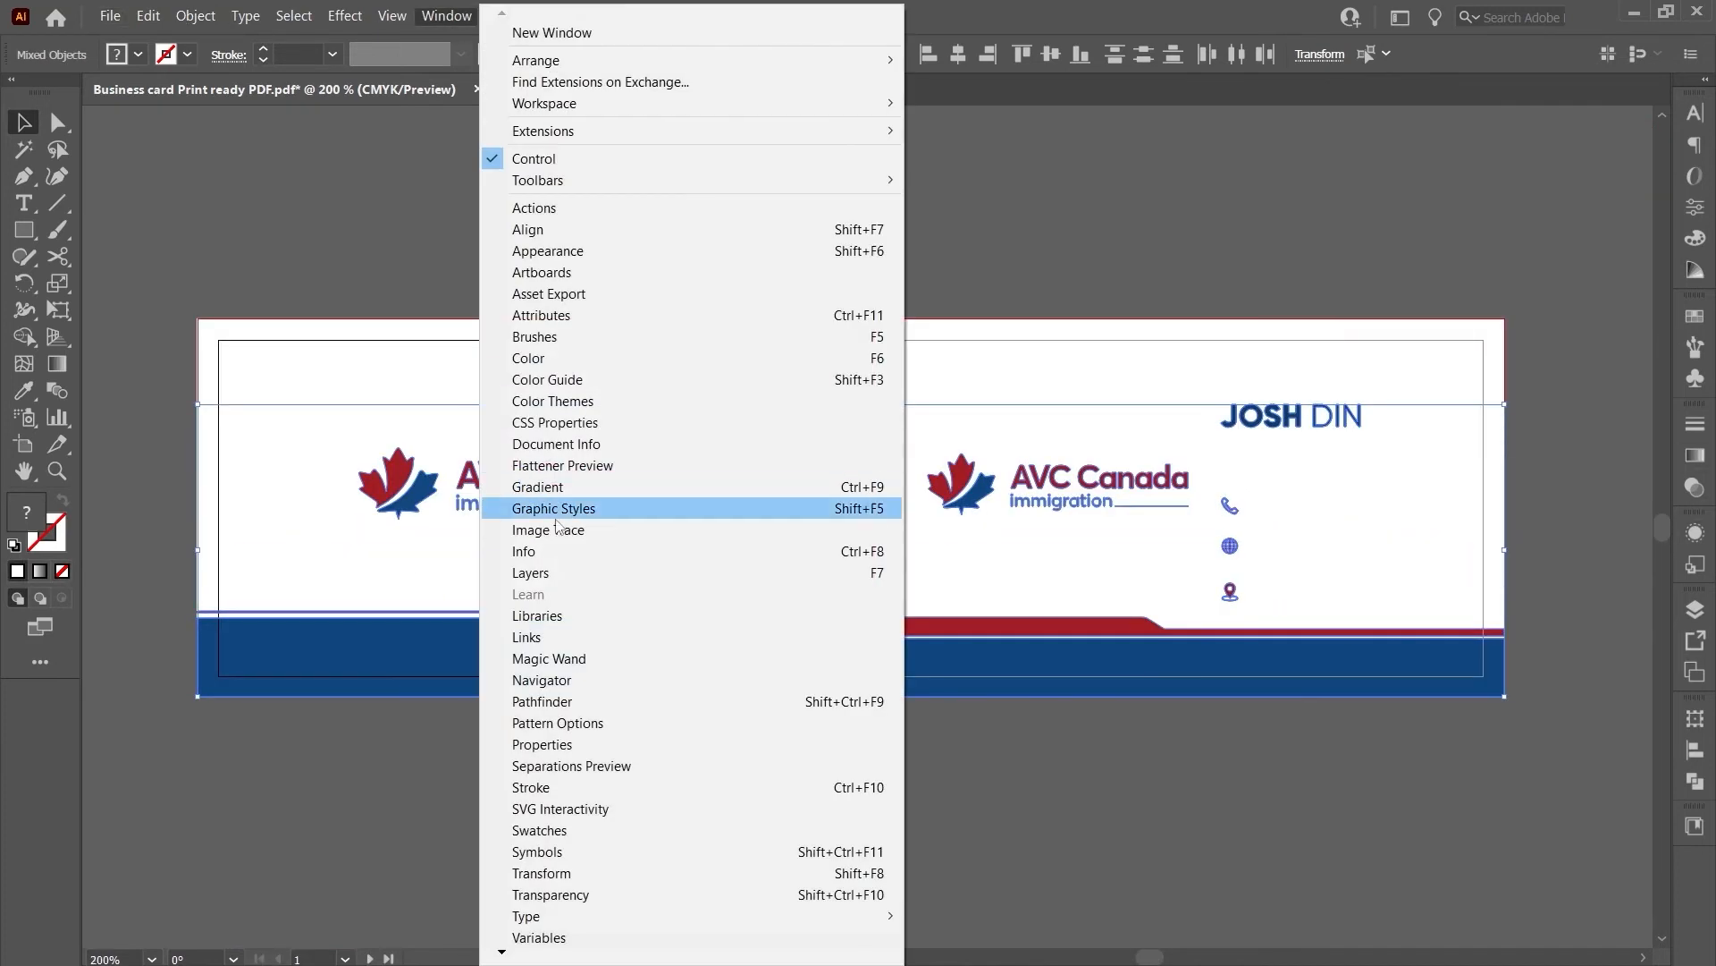
click(577, 831)
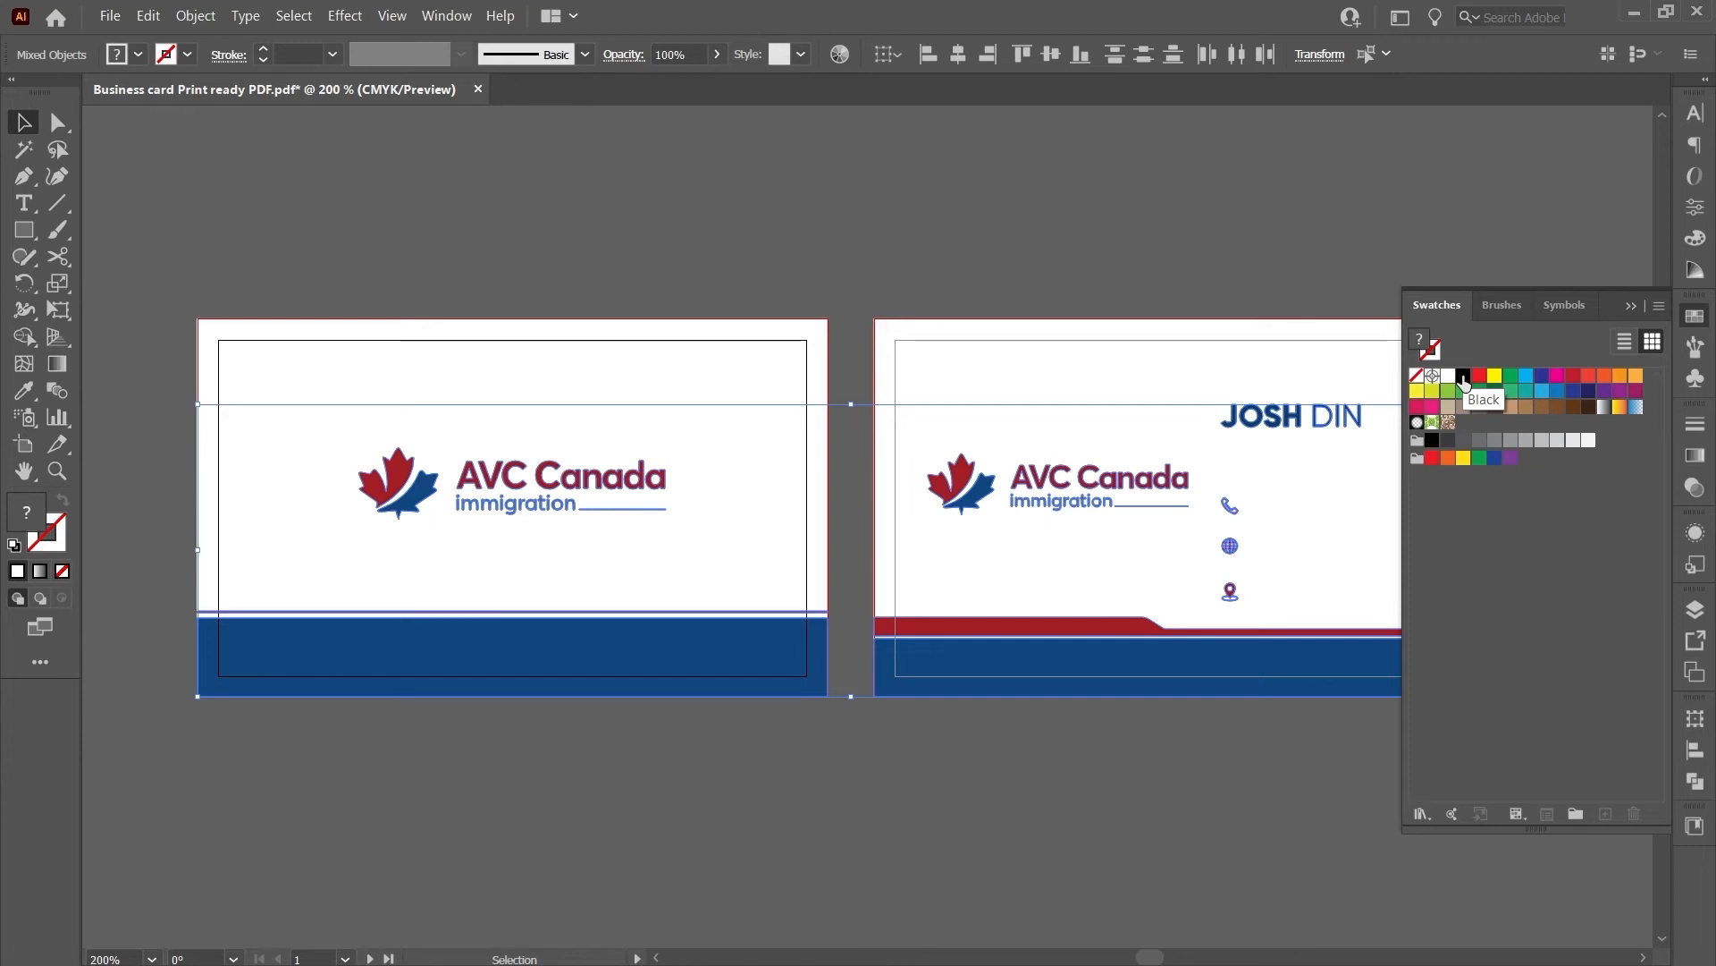
double_click(1461, 378)
drag(965, 539, 924, 543)
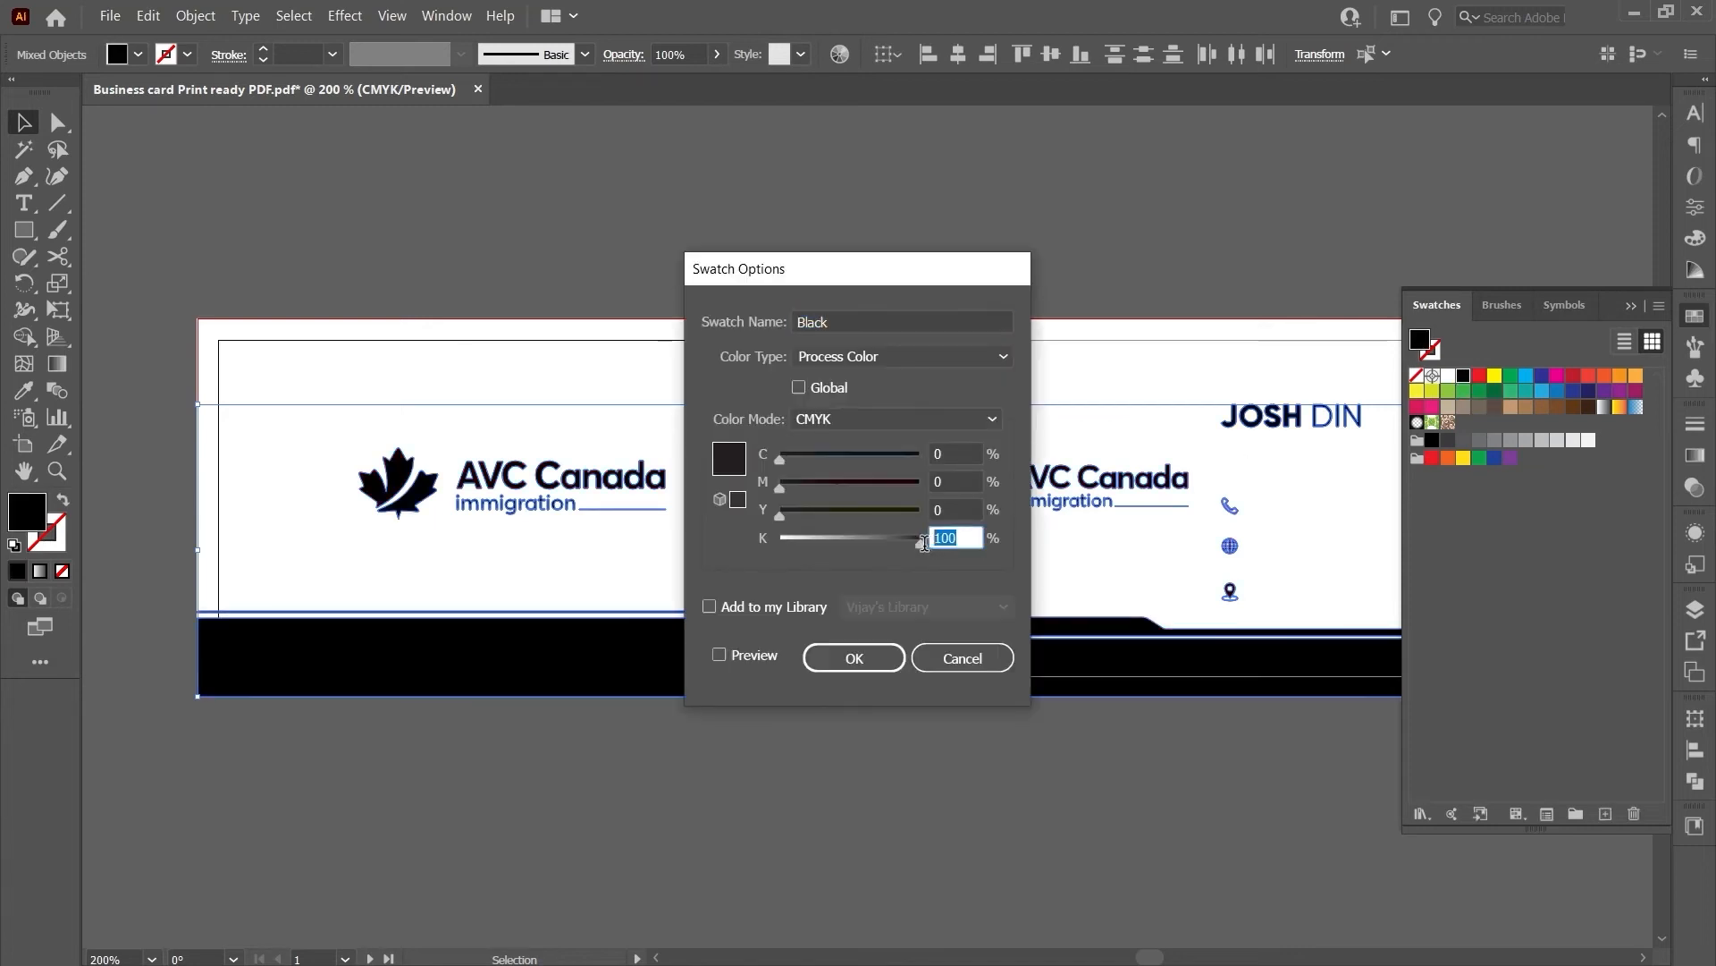
click(965, 510)
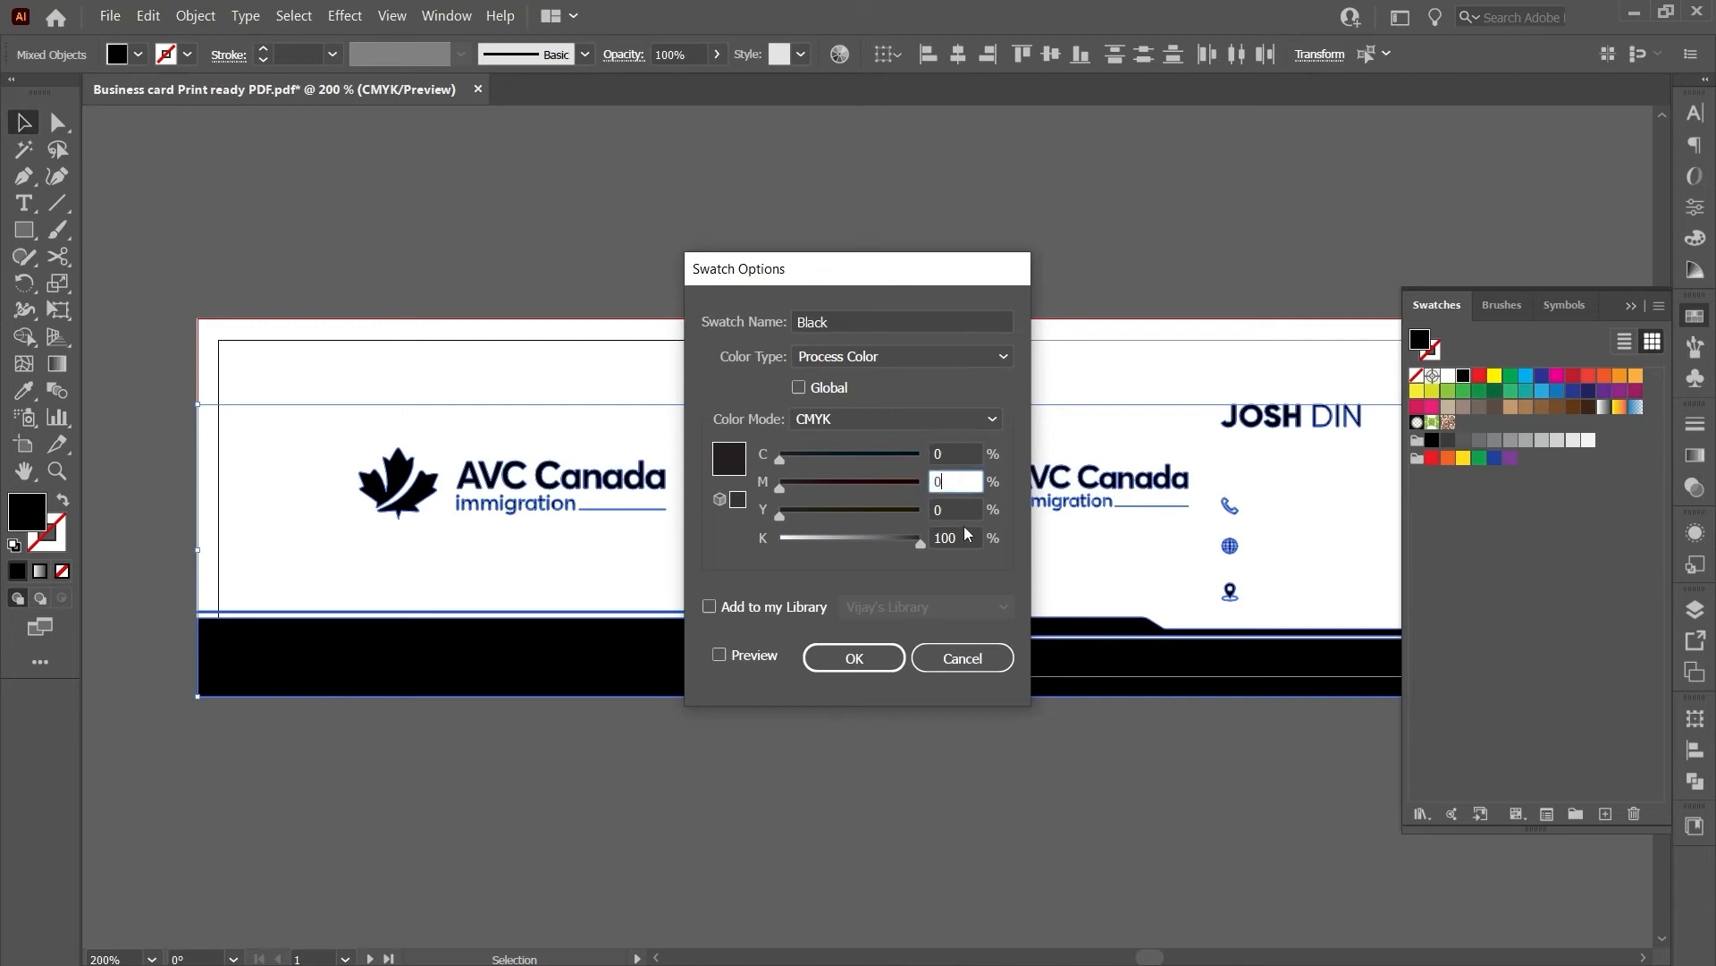
drag(967, 539, 891, 539)
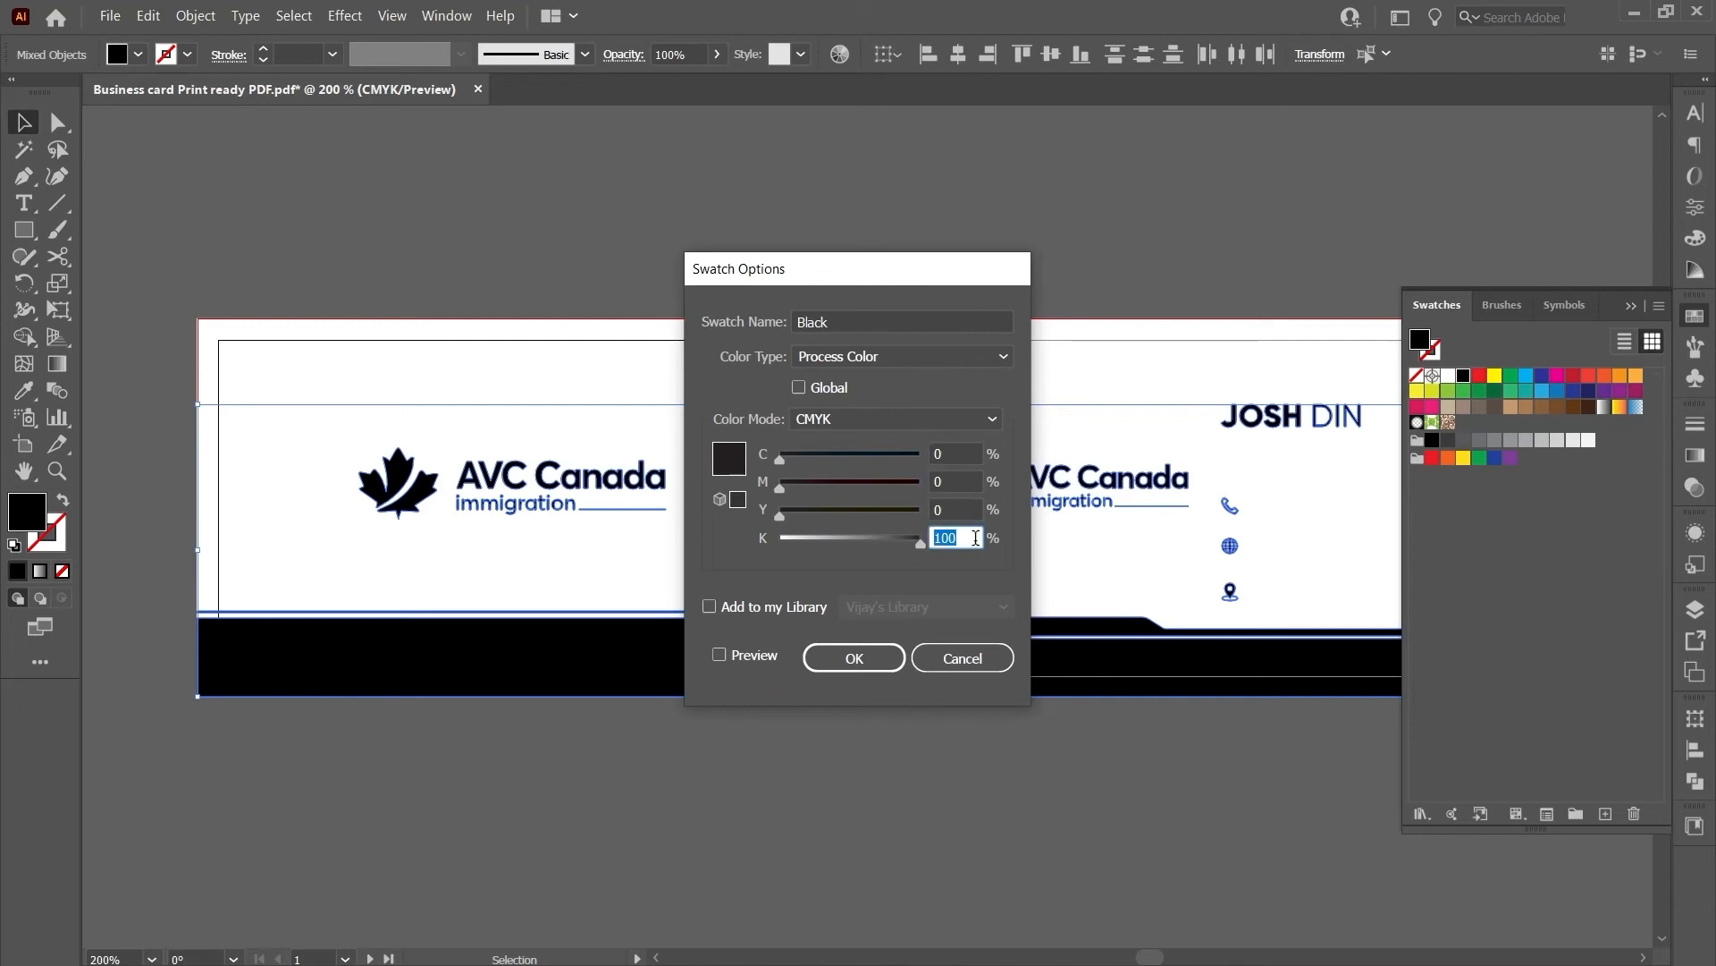
key(Return)
click(1357, 234)
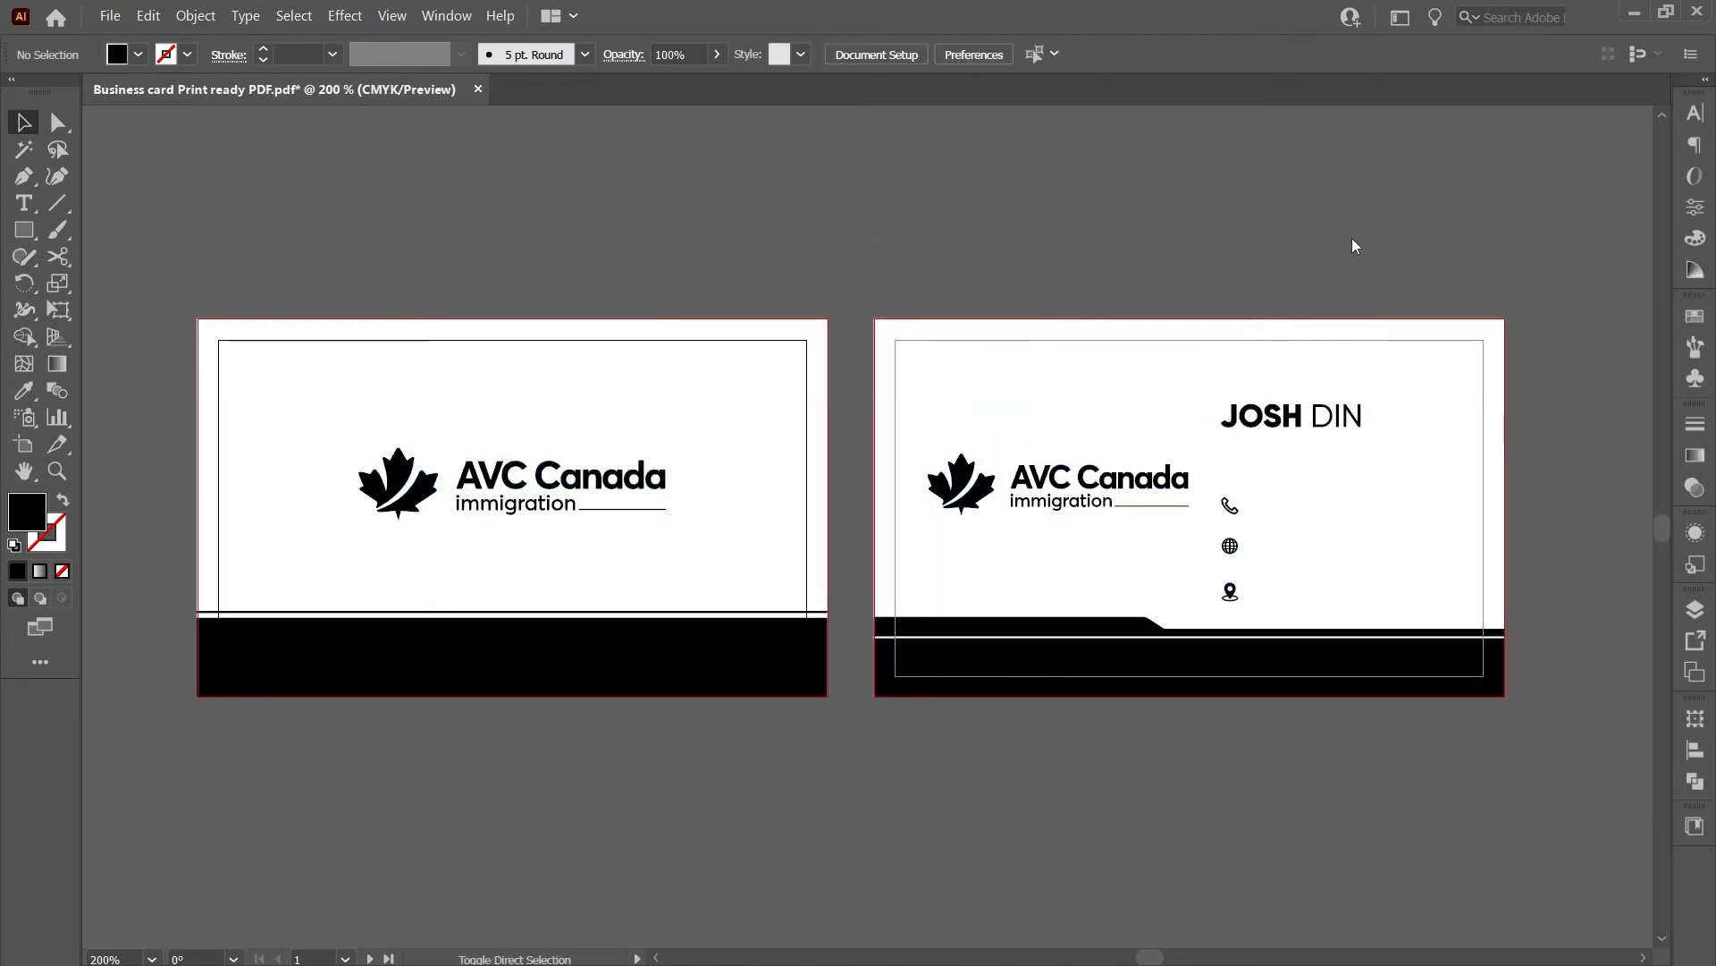
key(ctrl+shift+s)
- Save as 'Business card Print ready PDF SPOT UV' Adobe PDF with trim marks and document bleed
click(529, 608)
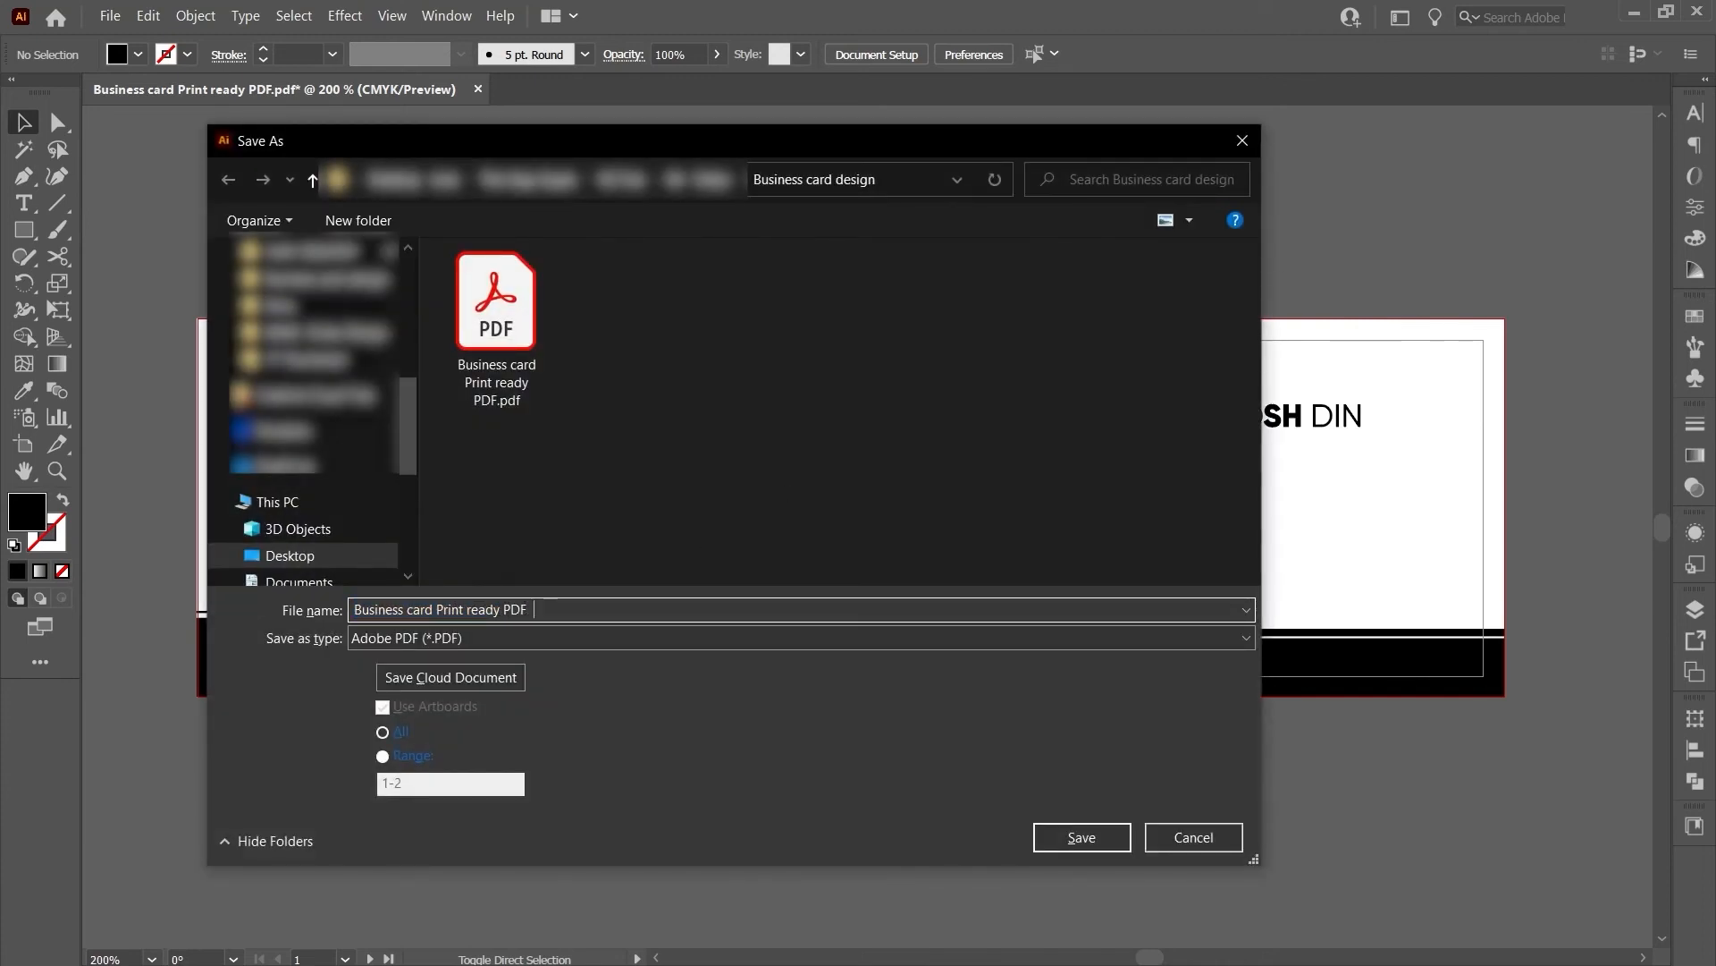
key(BackSpace)
key(BackSpace)
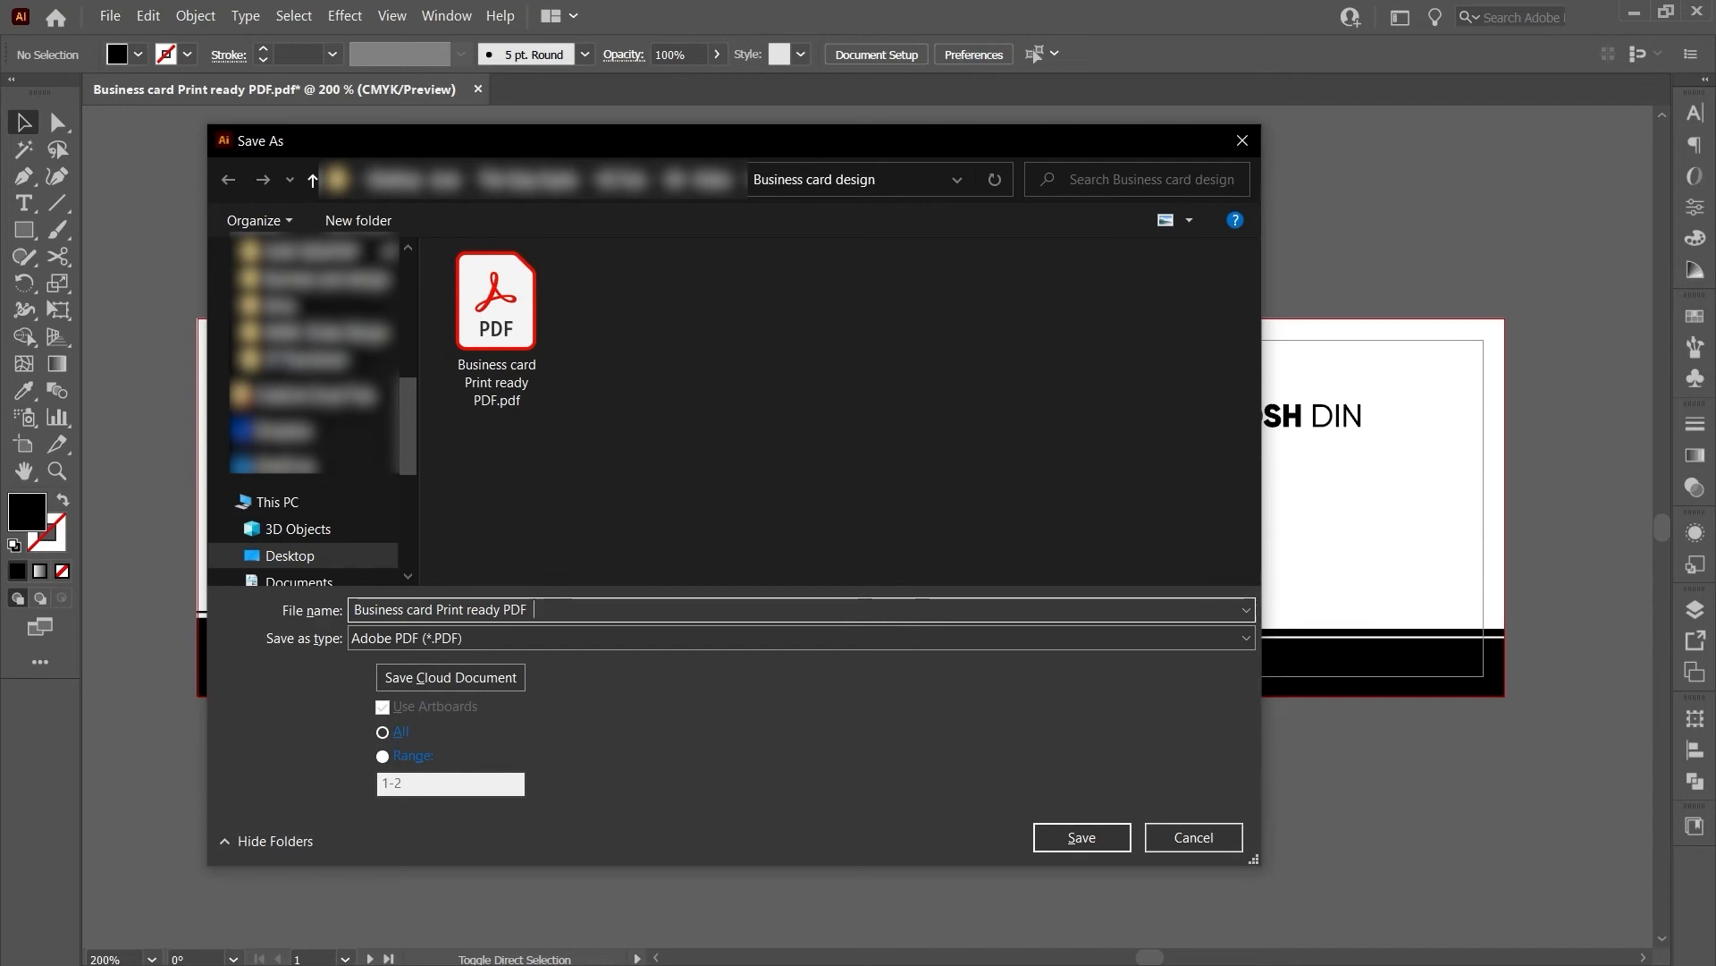
text(SPOT UV)
key(Return)
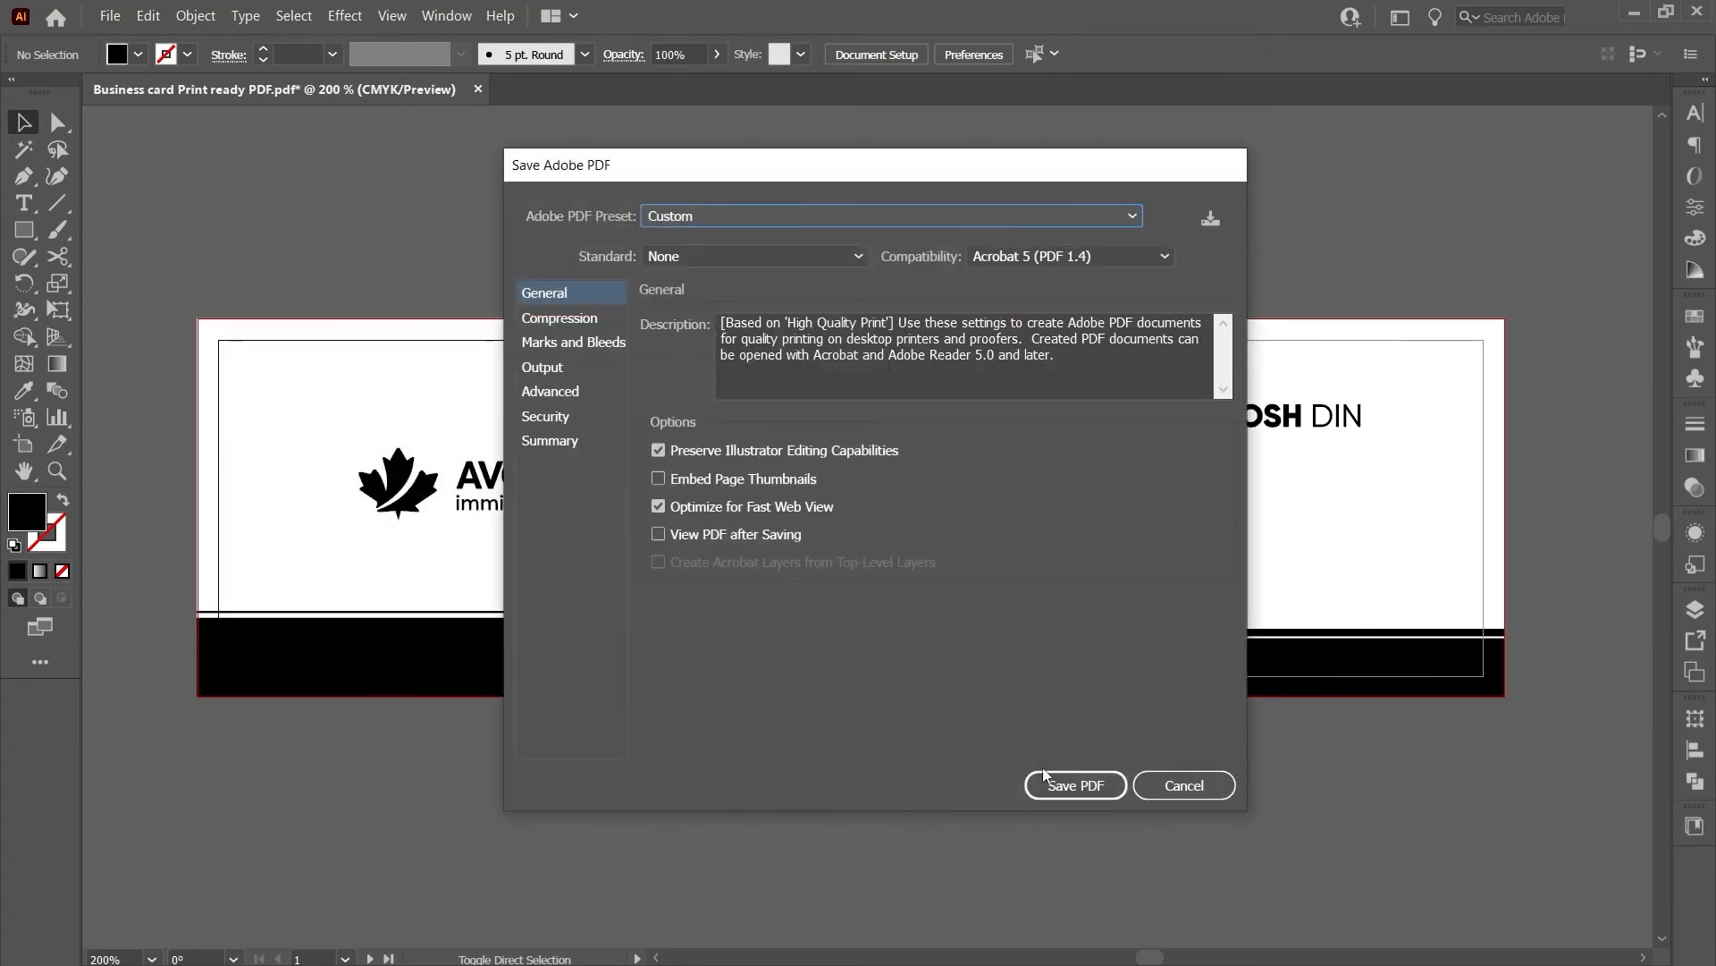
click(586, 343)
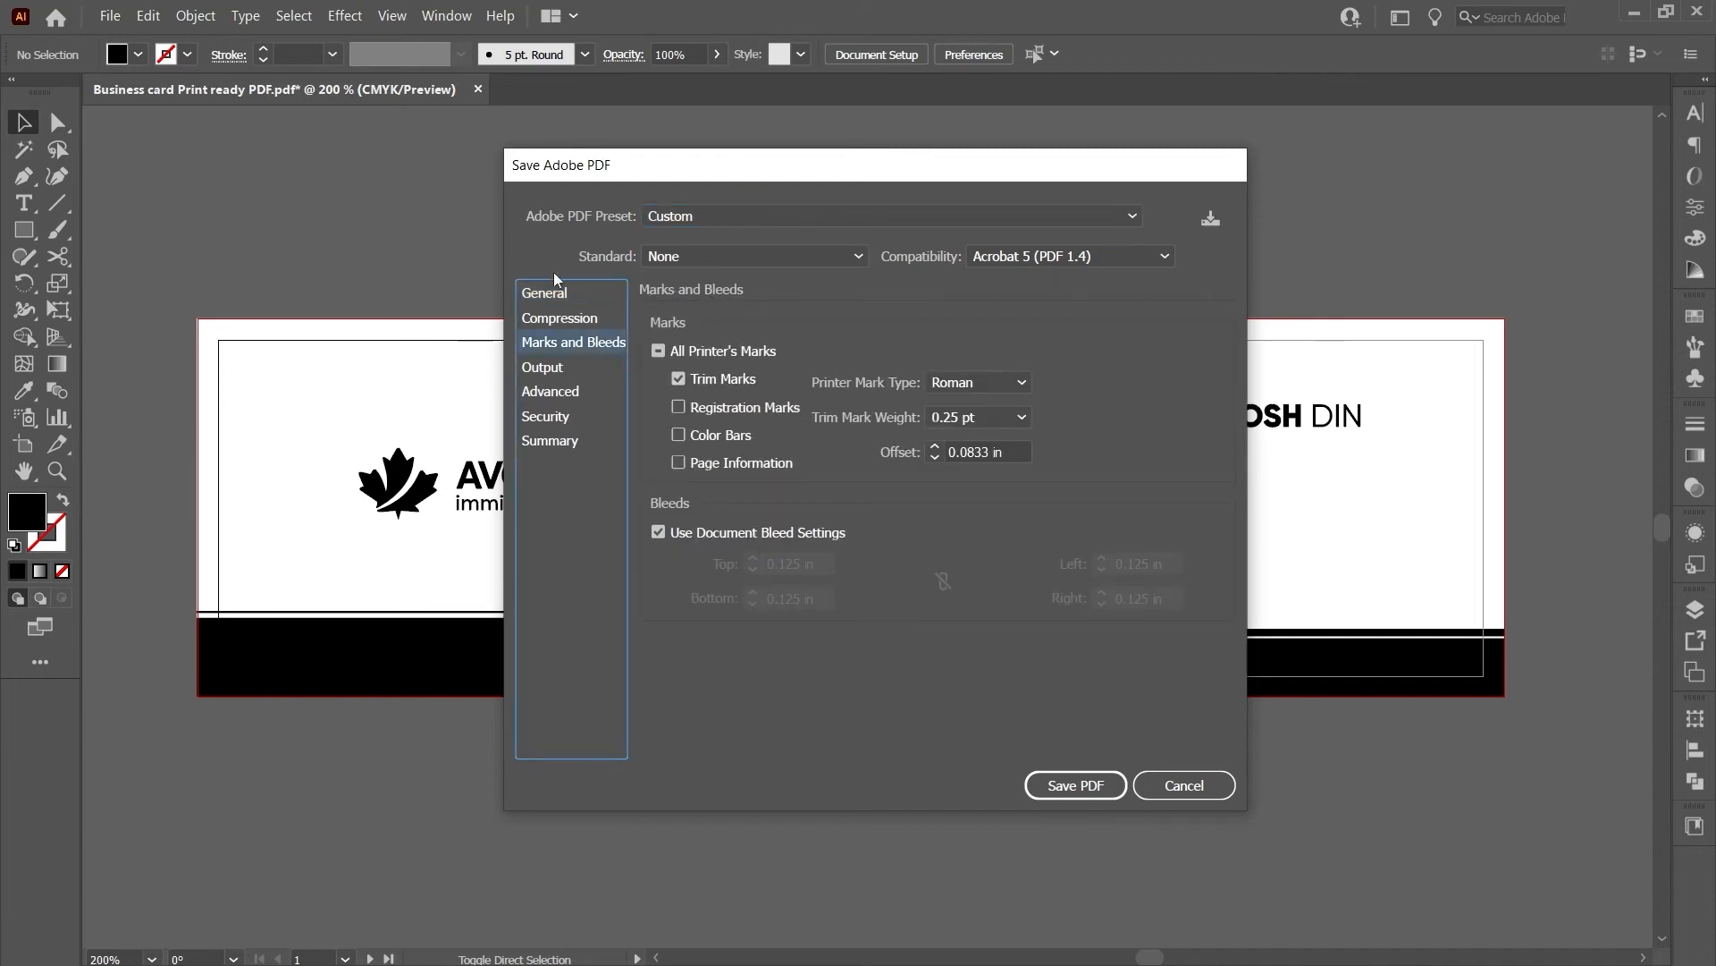
click(570, 290)
click(1069, 782)
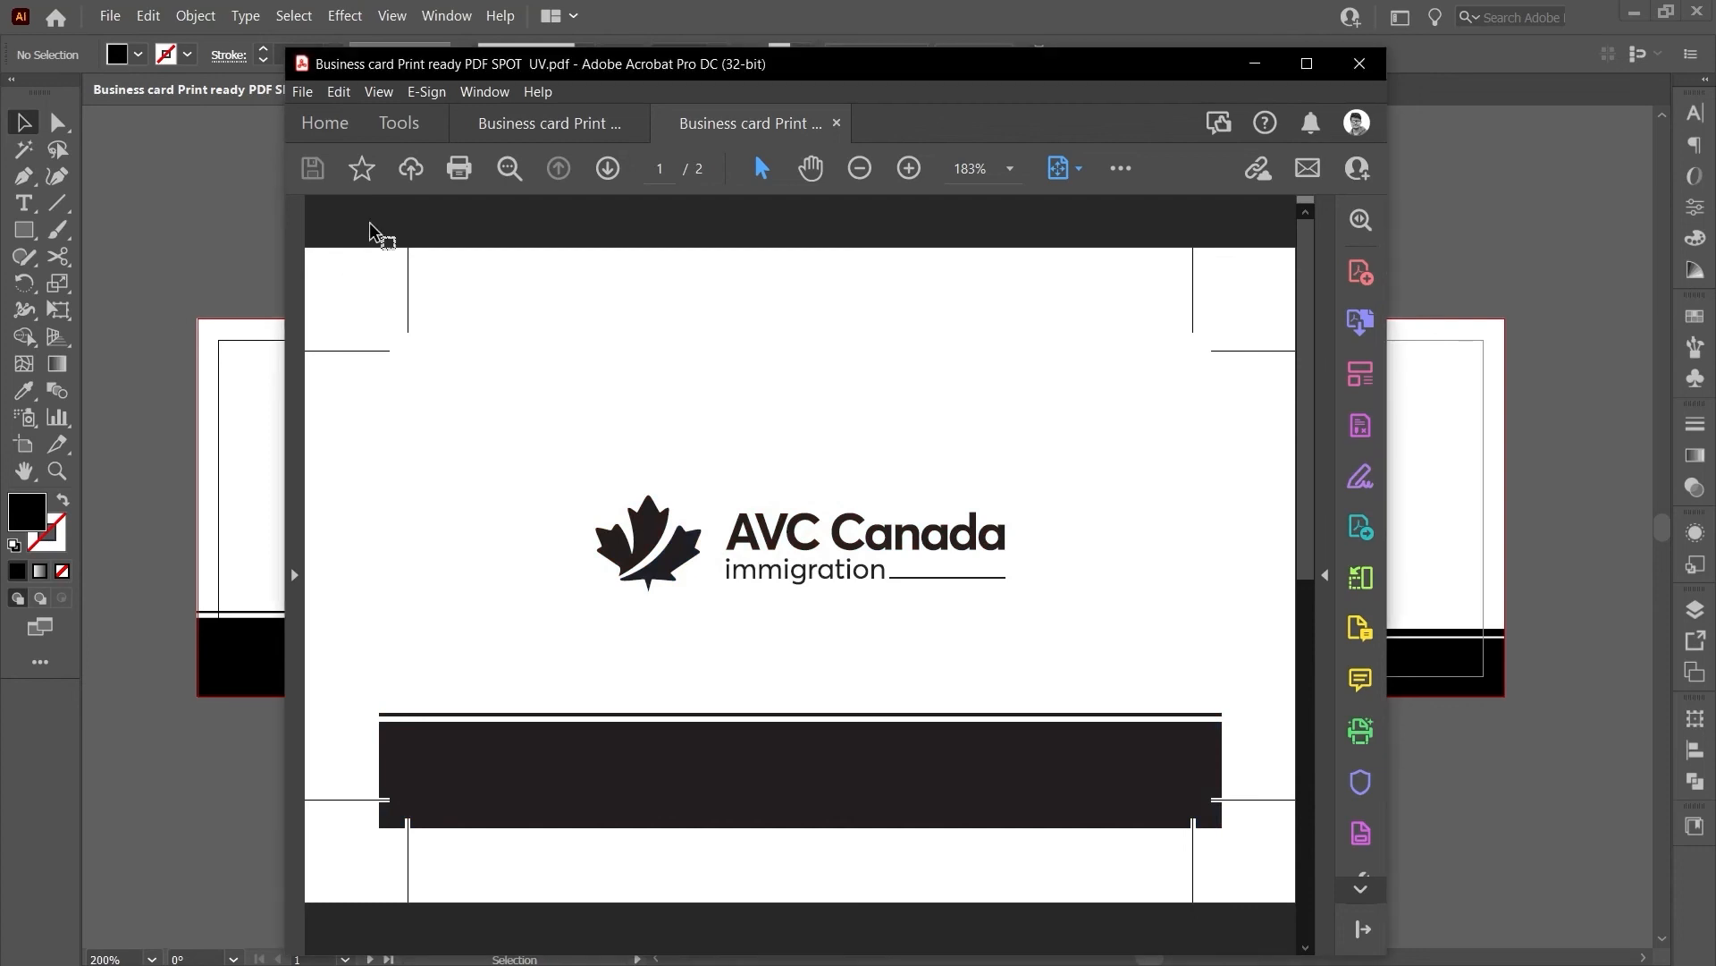
- Compare the front side of the colour PDF against the SPOT UV PDF
click(532, 124)
click(722, 134)
click(541, 132)
click(749, 136)
click(555, 141)
click(729, 134)
click(492, 134)
click(749, 135)
- Compare page 2 of the colour and SPOT UV PDFs, then close Acrobat with all tabs
scroll(836, 563, down, 2)
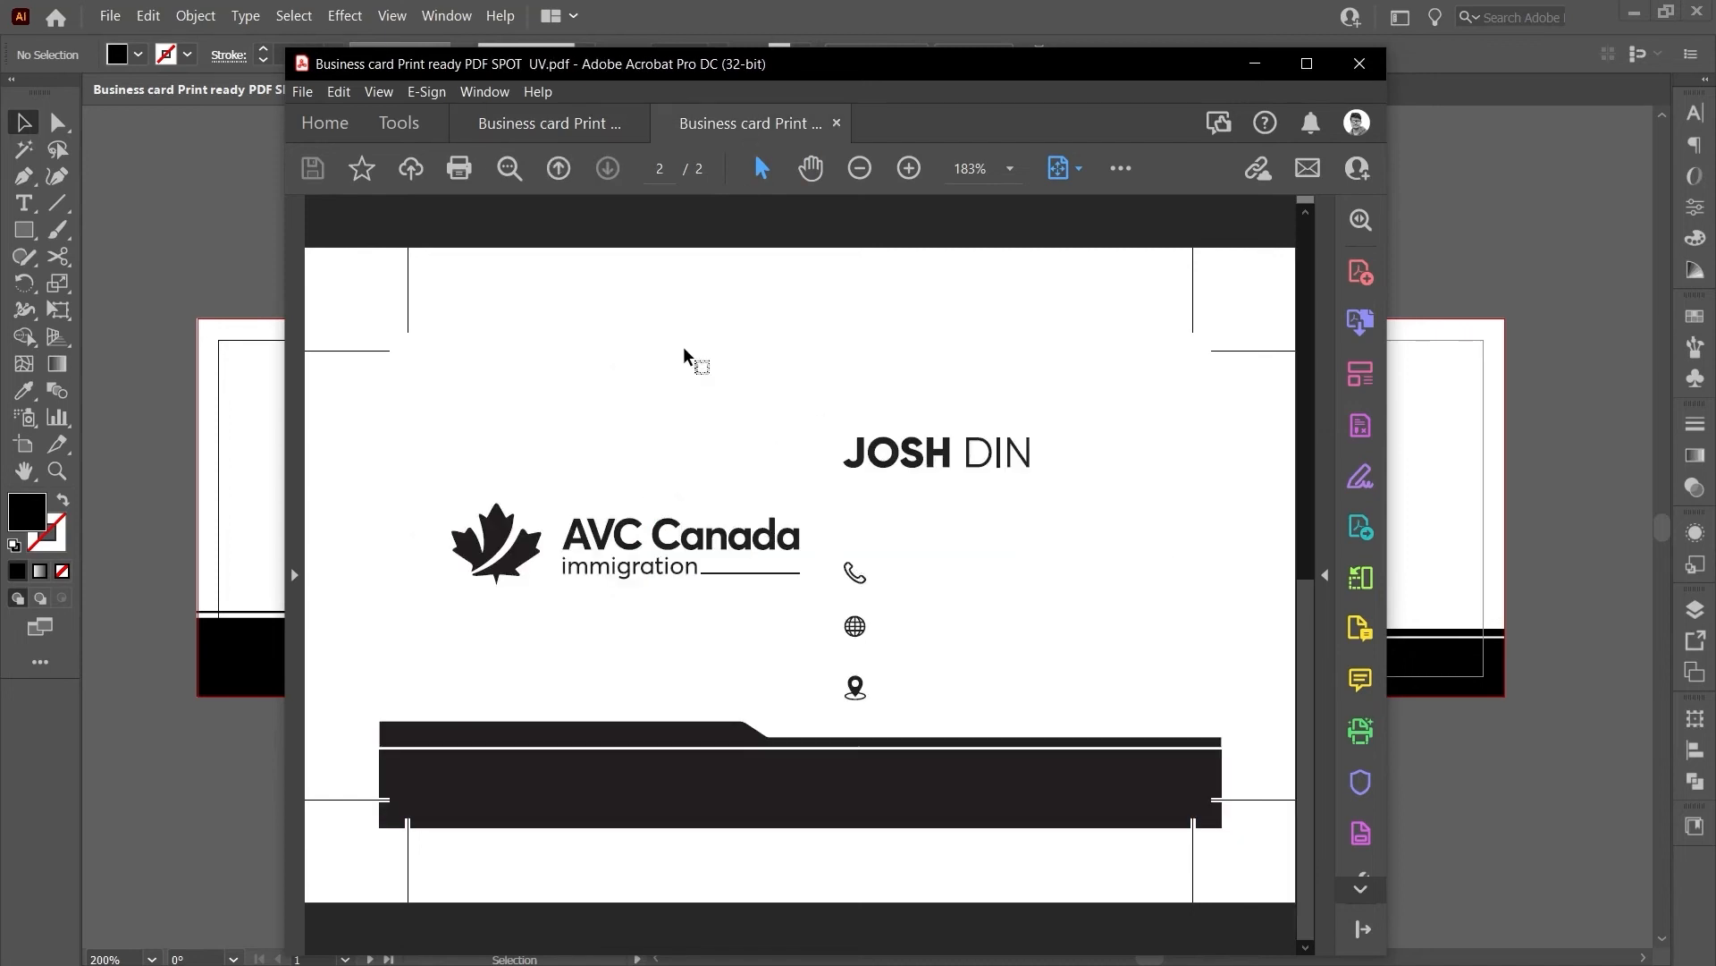
click(528, 125)
click(706, 129)
click(518, 125)
click(696, 120)
click(547, 129)
click(702, 133)
click(545, 127)
click(688, 131)
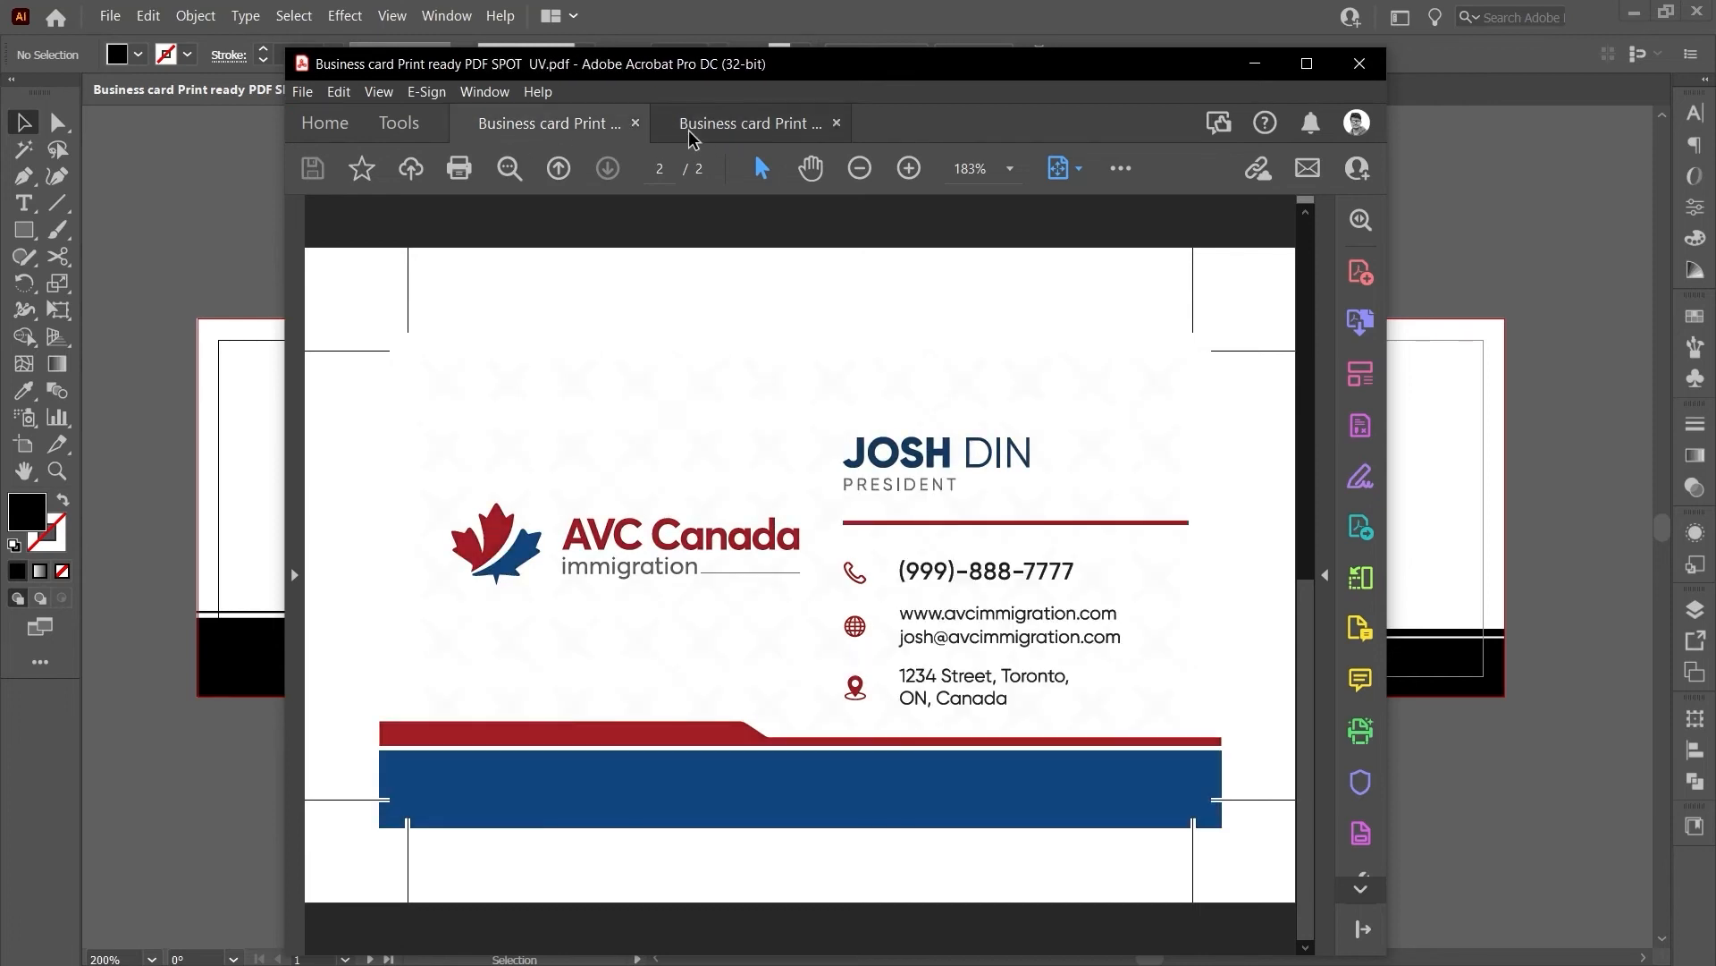
click(485, 131)
click(682, 131)
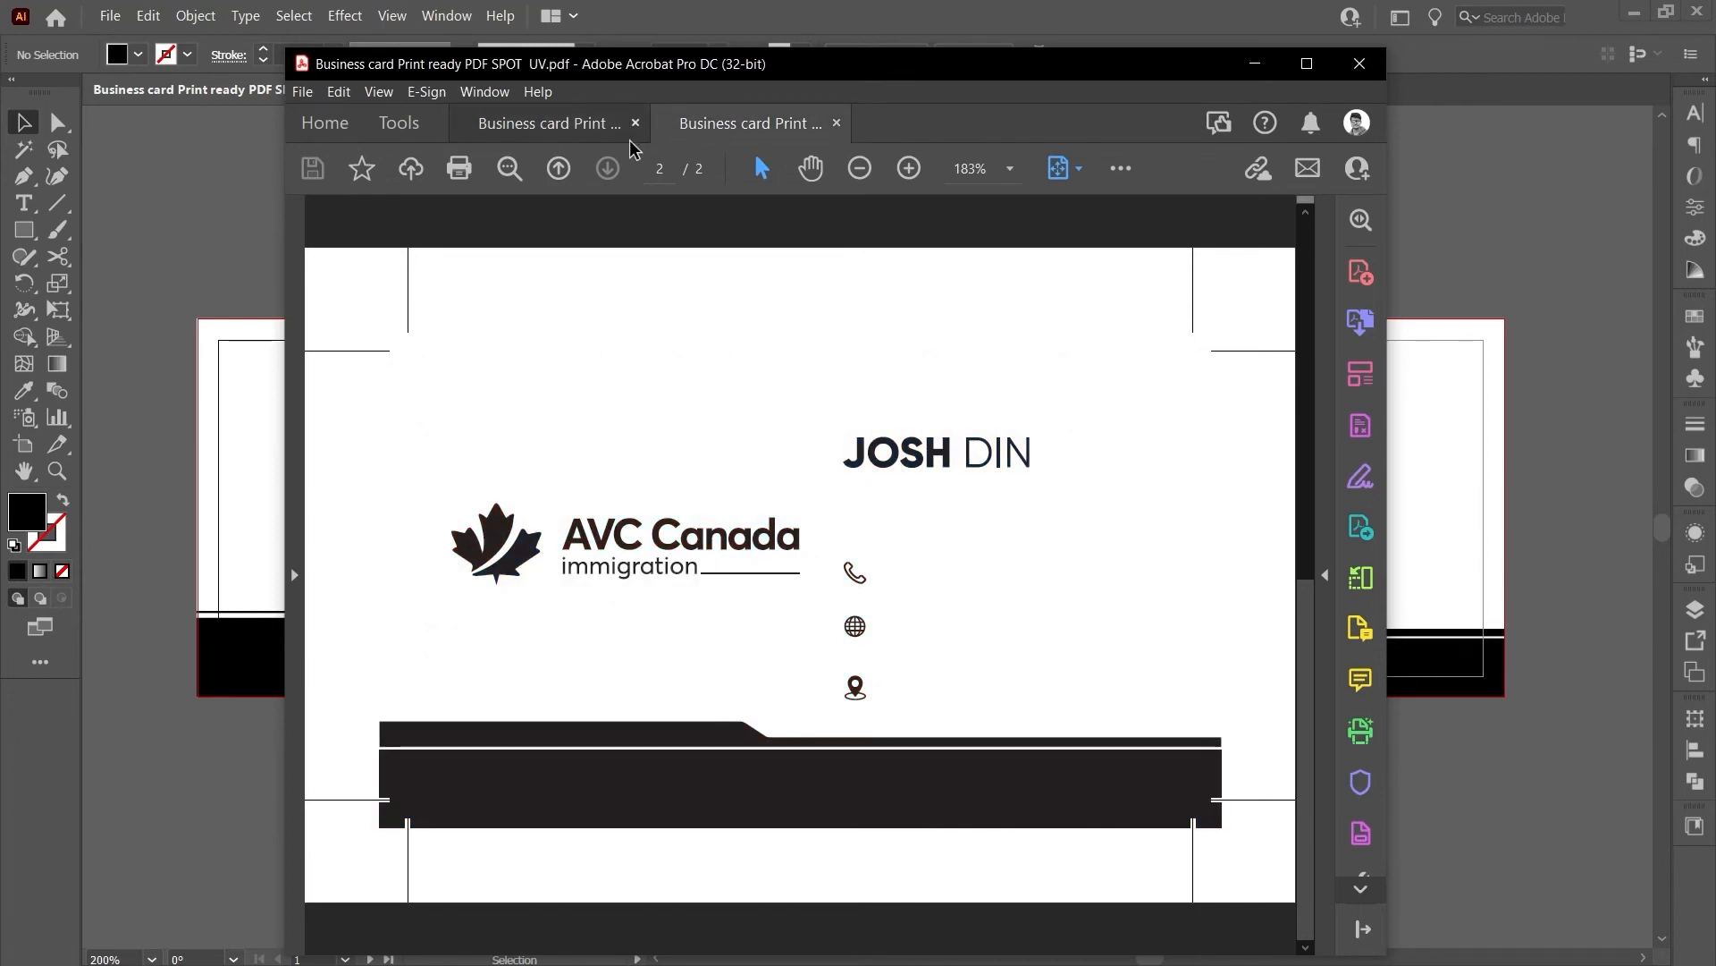
click(581, 133)
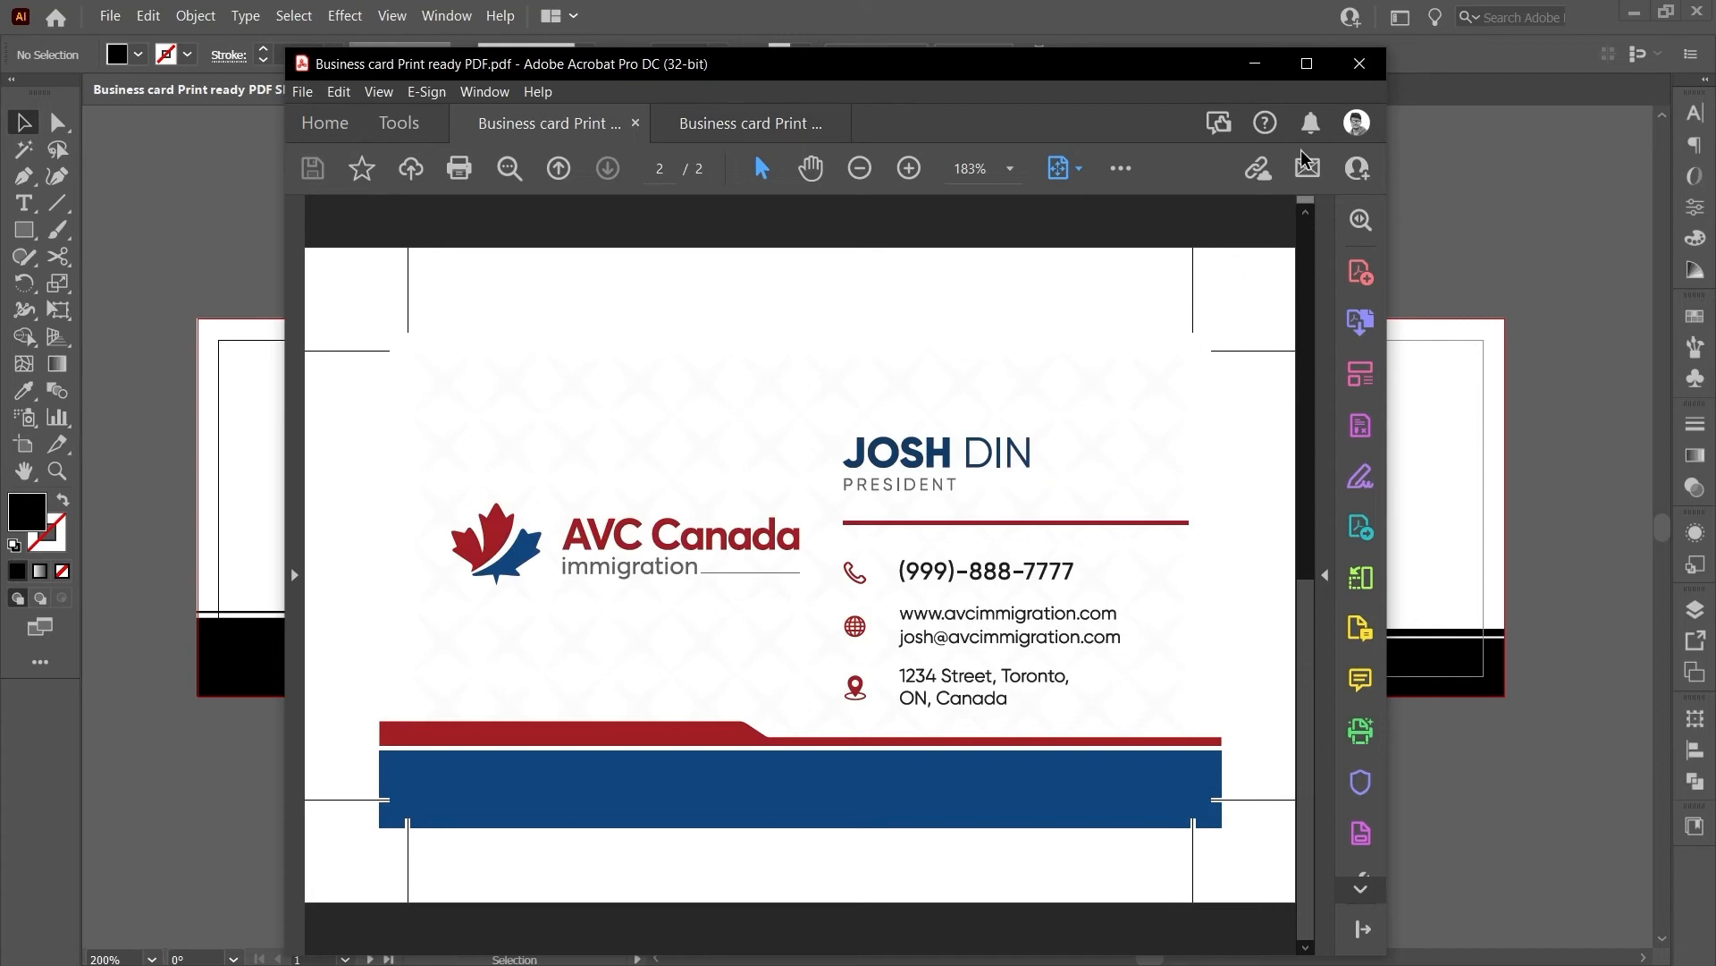
click(1360, 64)
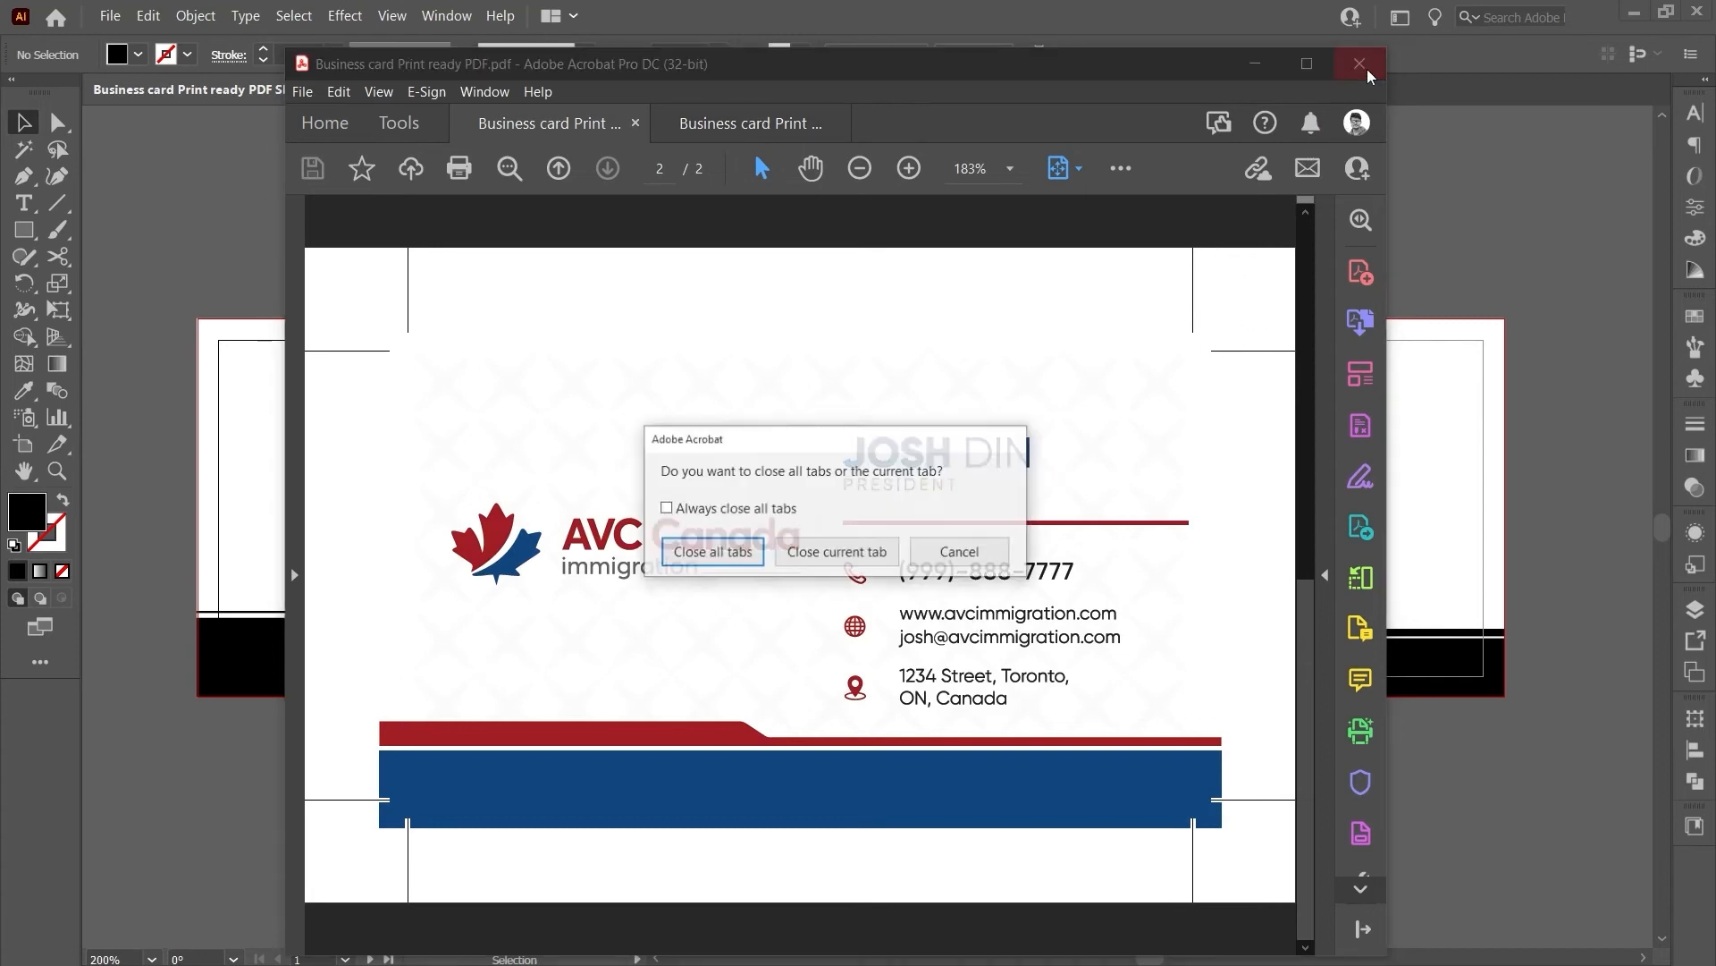
click(760, 552)
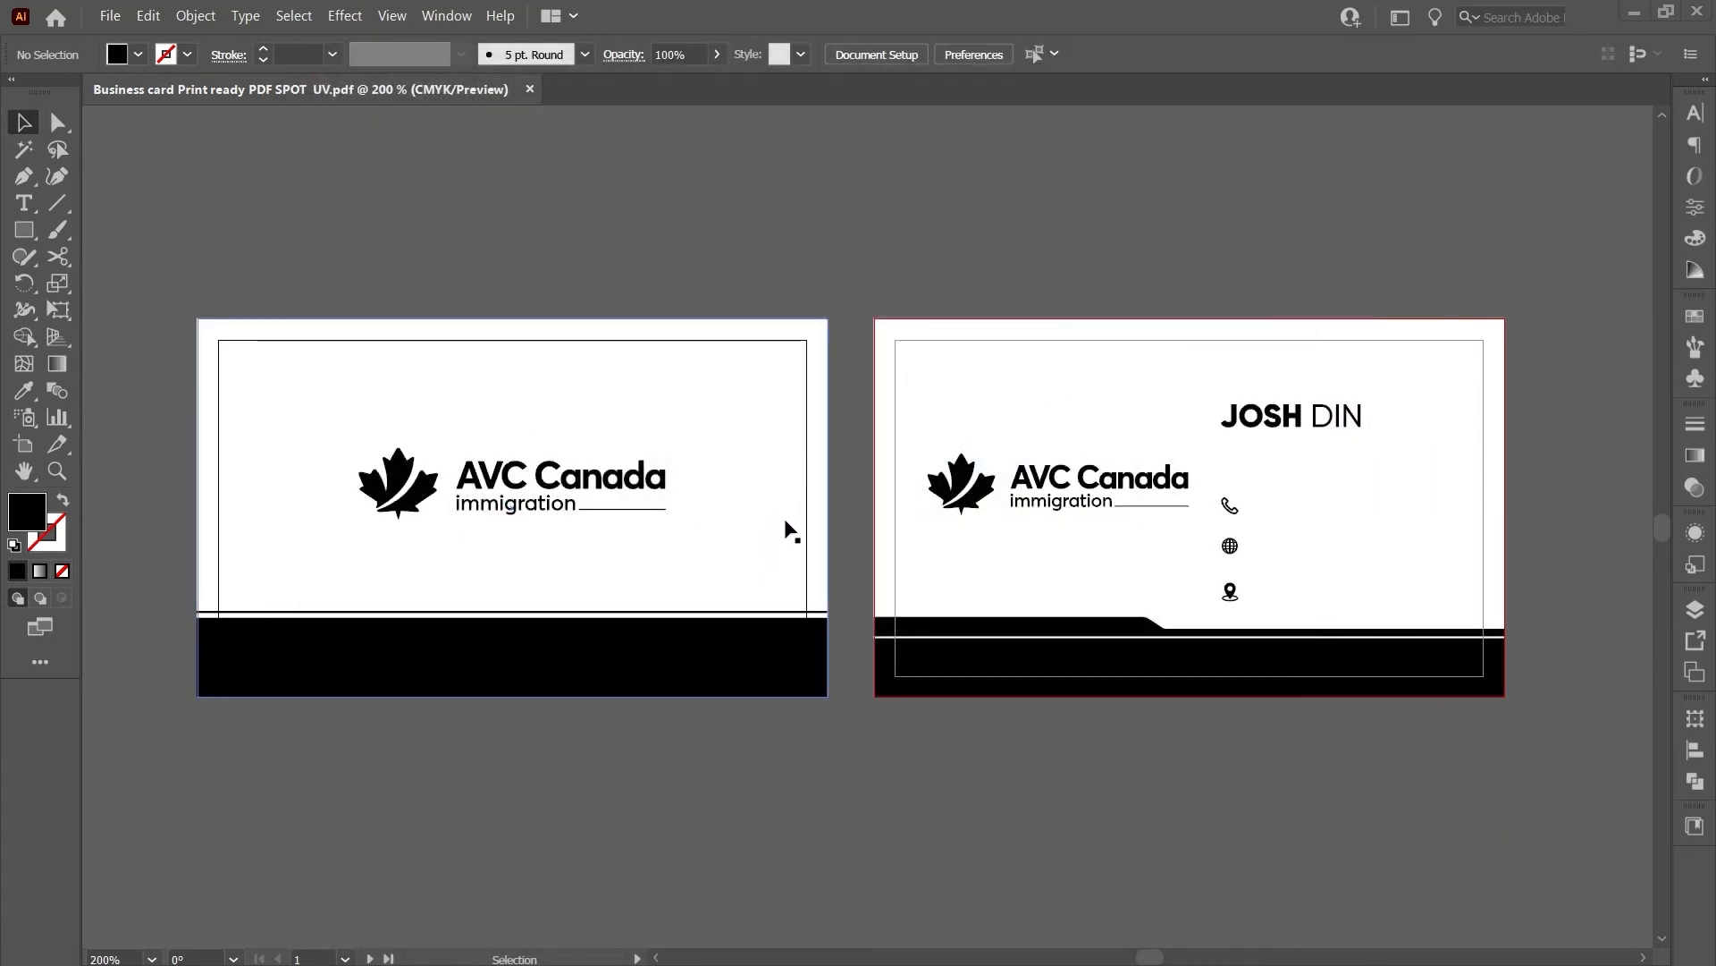